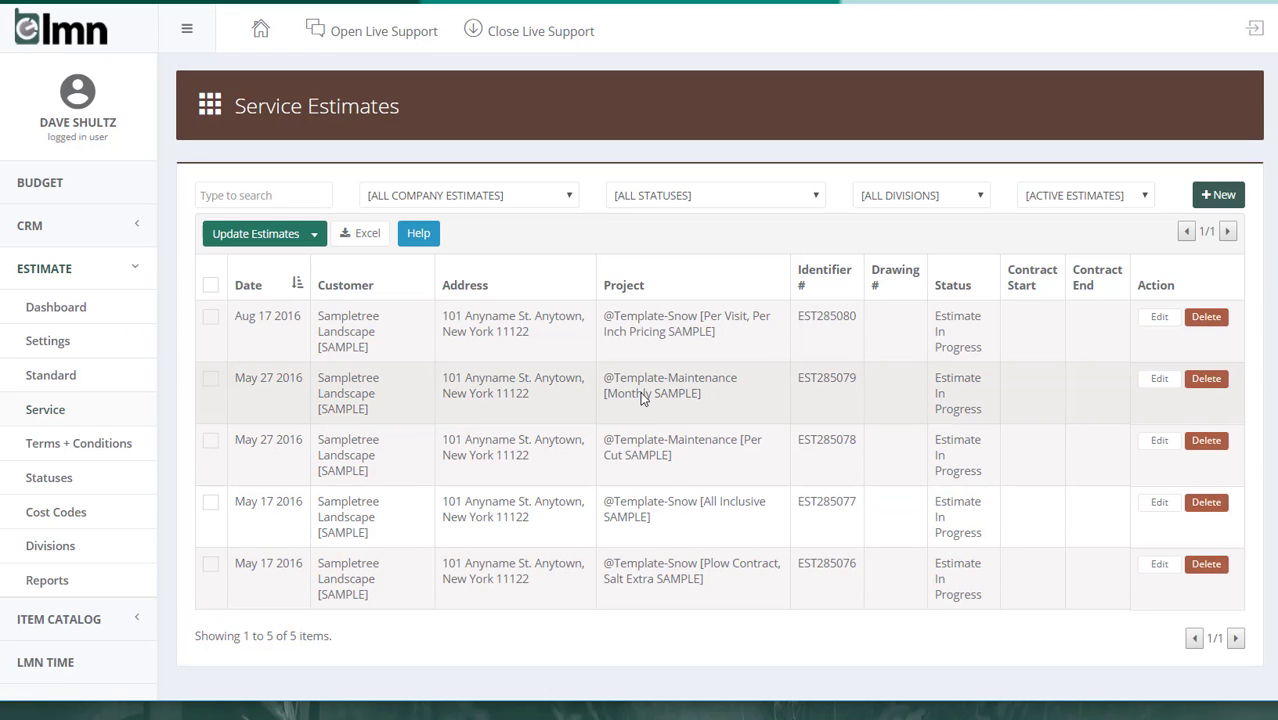
click(643, 397)
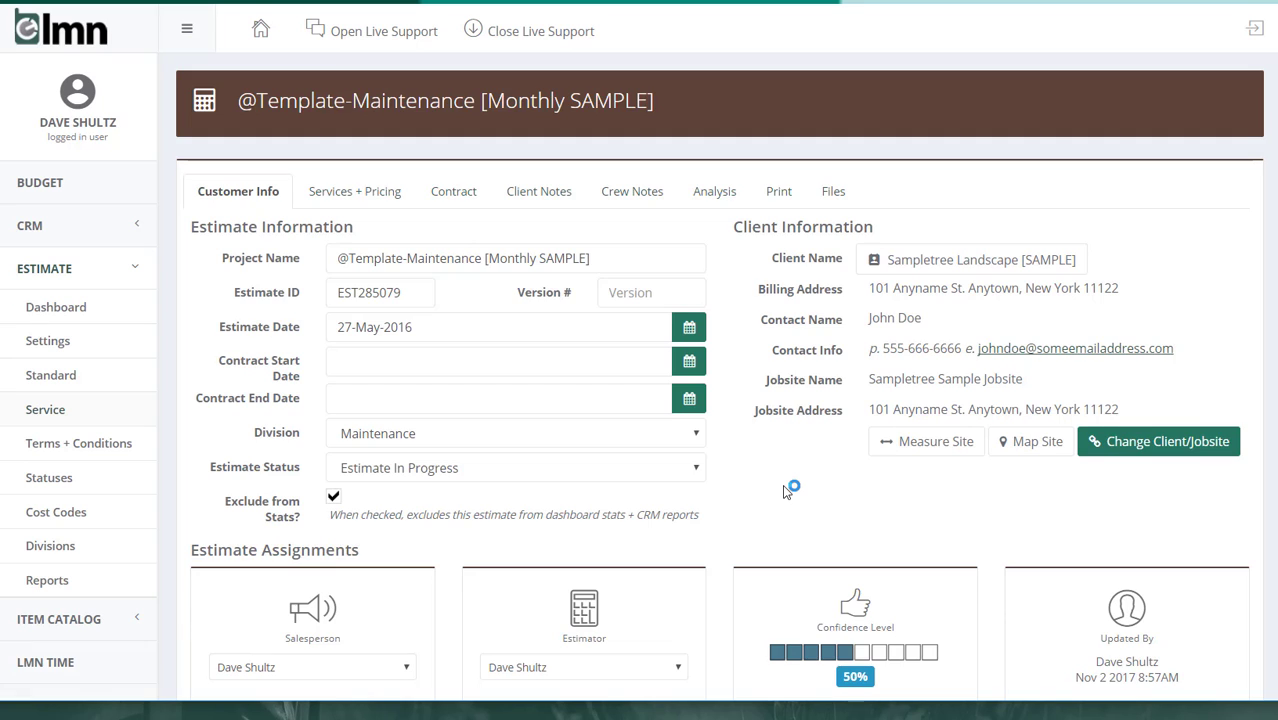
scroll(786, 490, down, 1)
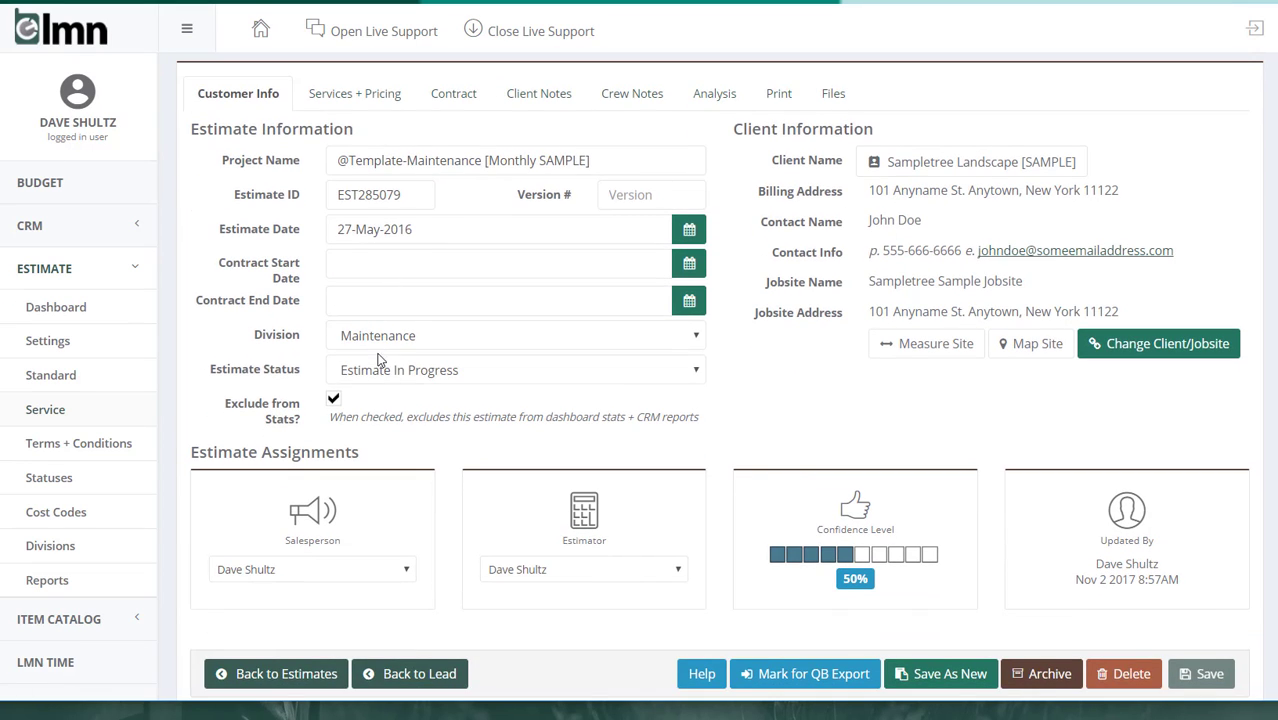
click(363, 97)
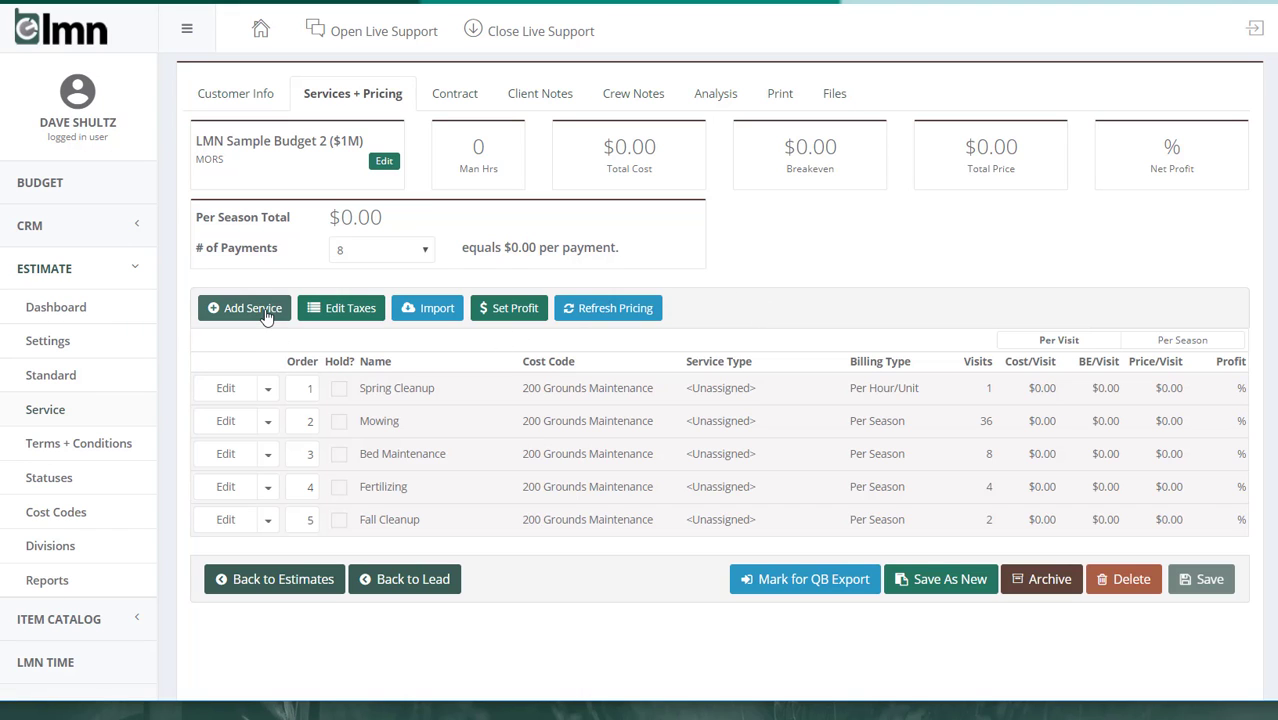
Set the Mowing service's quantities per visit to 2 hours of Maintenance Labor and 1 hour of Crew Truck + Maintenance Trailer
click(218, 421)
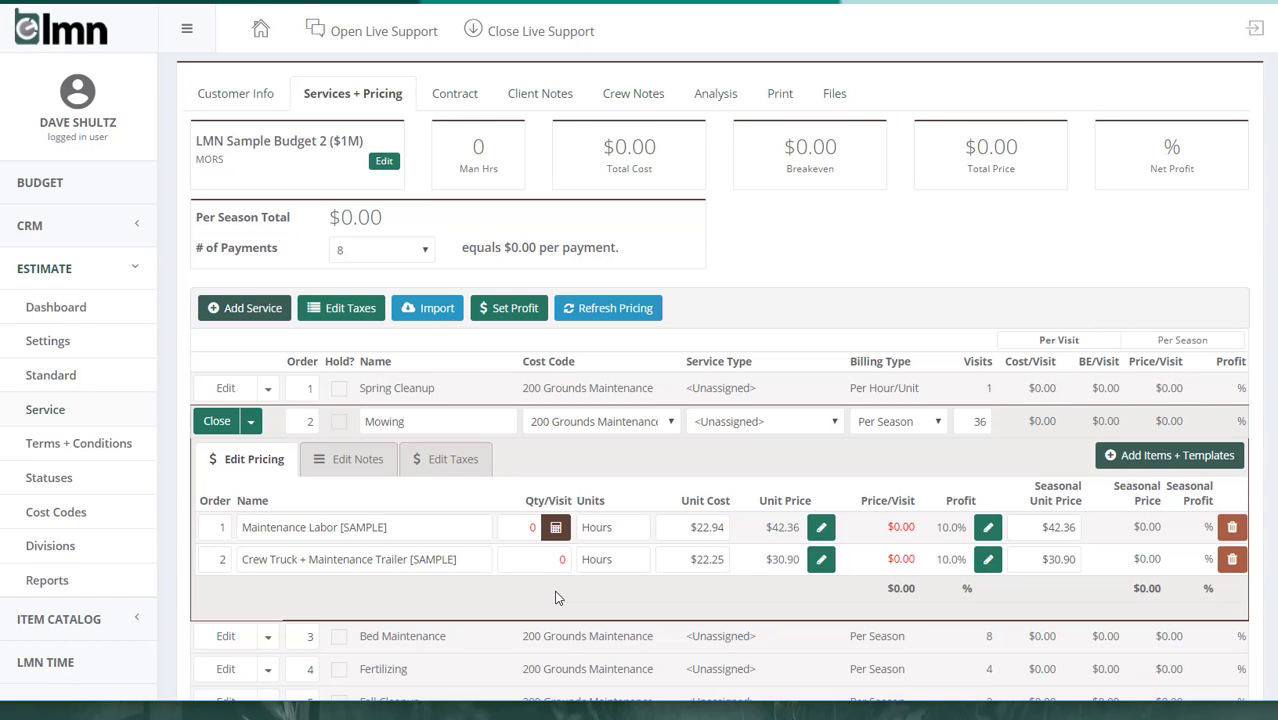
click(532, 527)
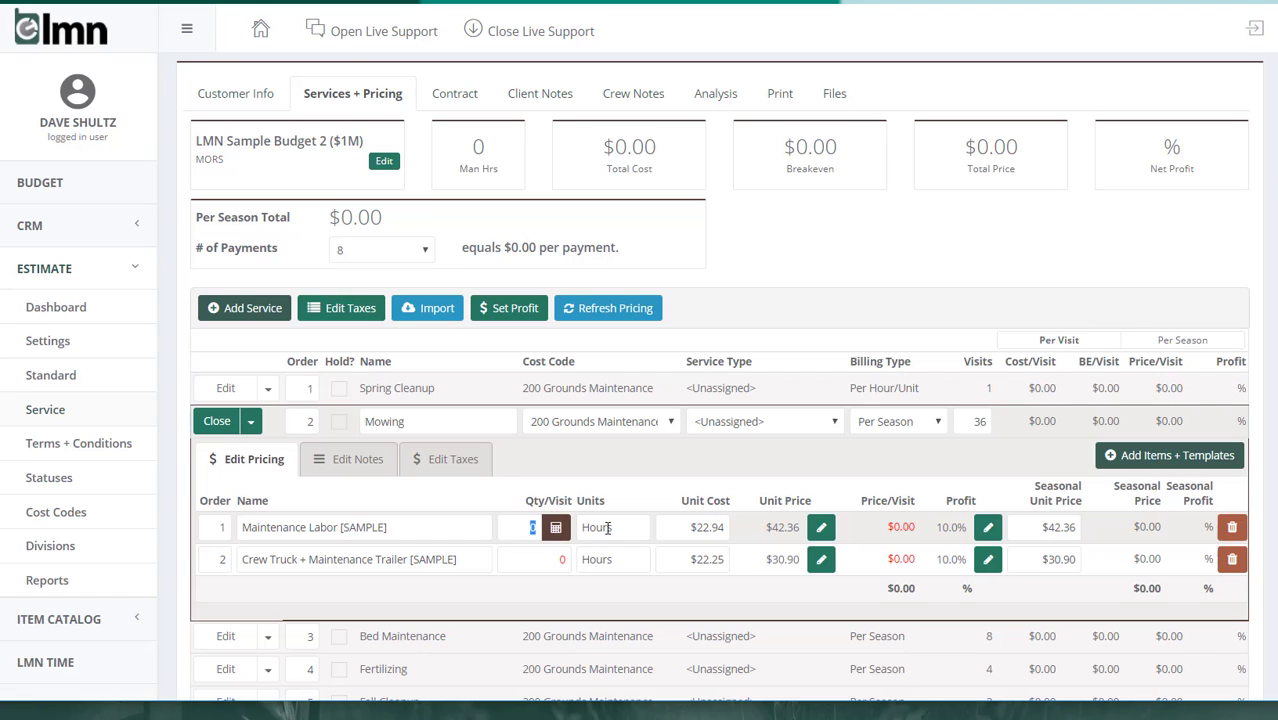
text(2)
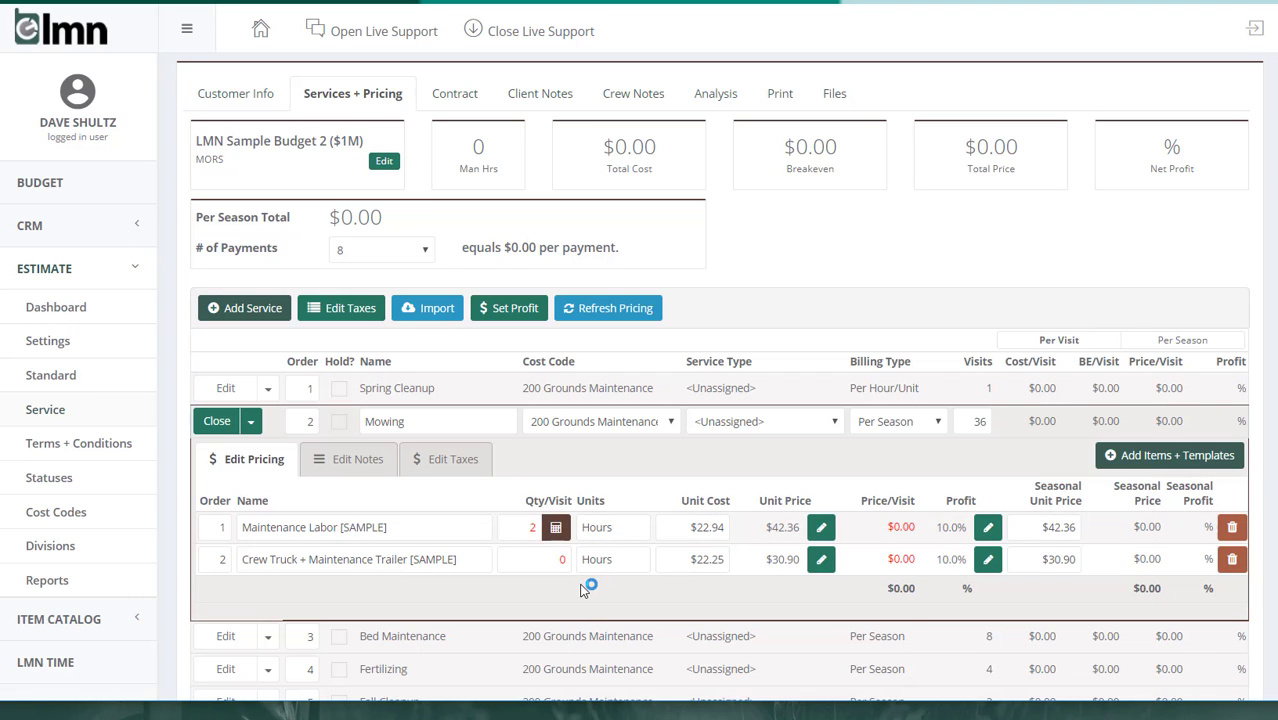
click(560, 560)
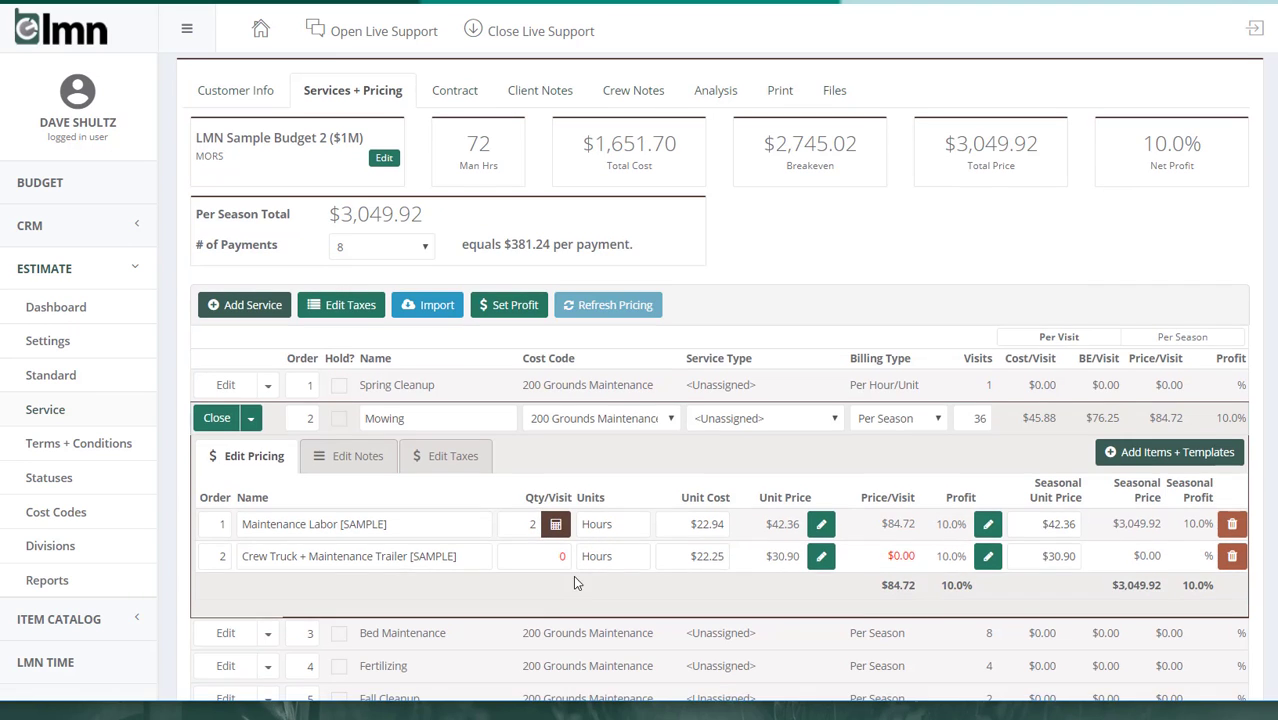
text(1)
click(588, 617)
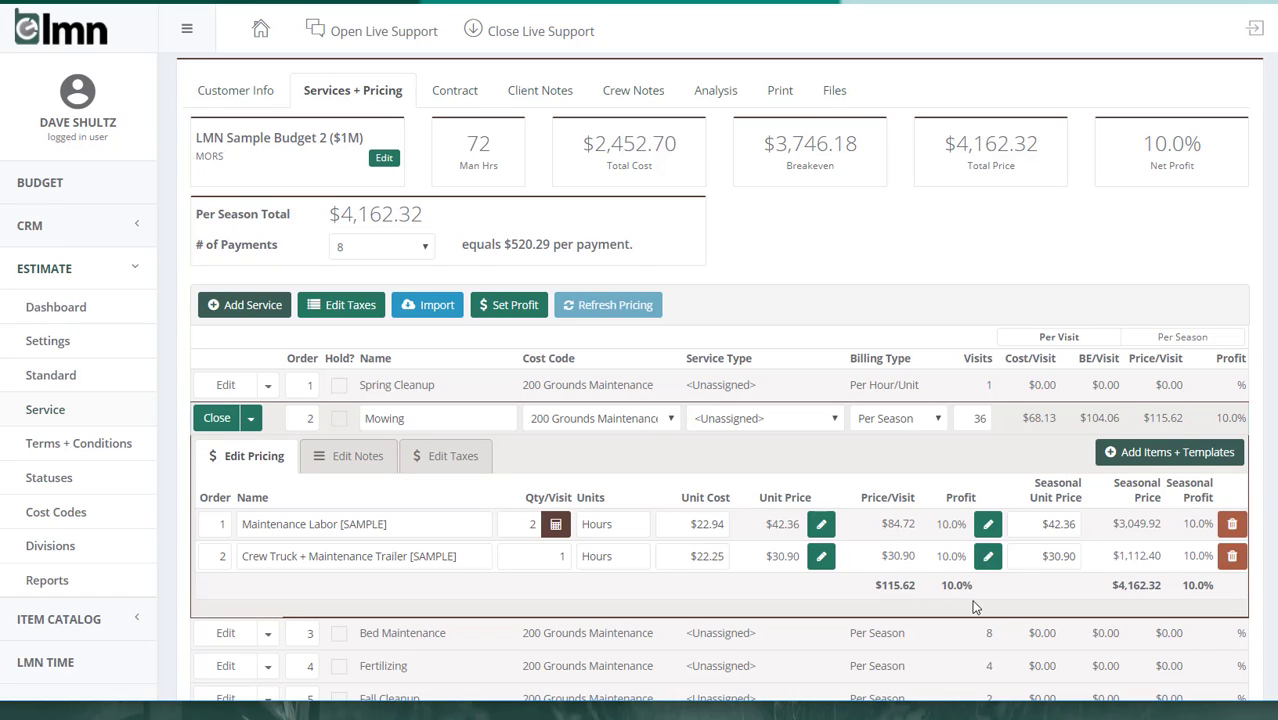
click(217, 418)
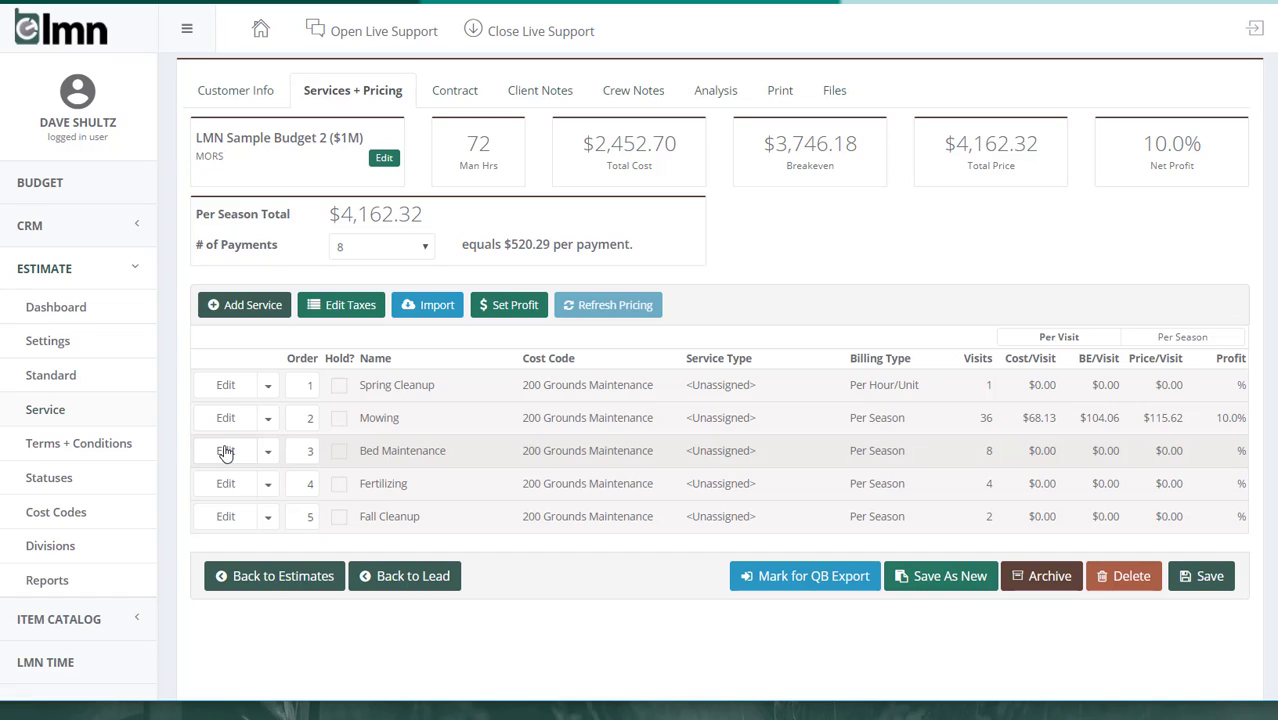
Start a new service with the service type "Pruning done" and the name "Pruning"
click(246, 313)
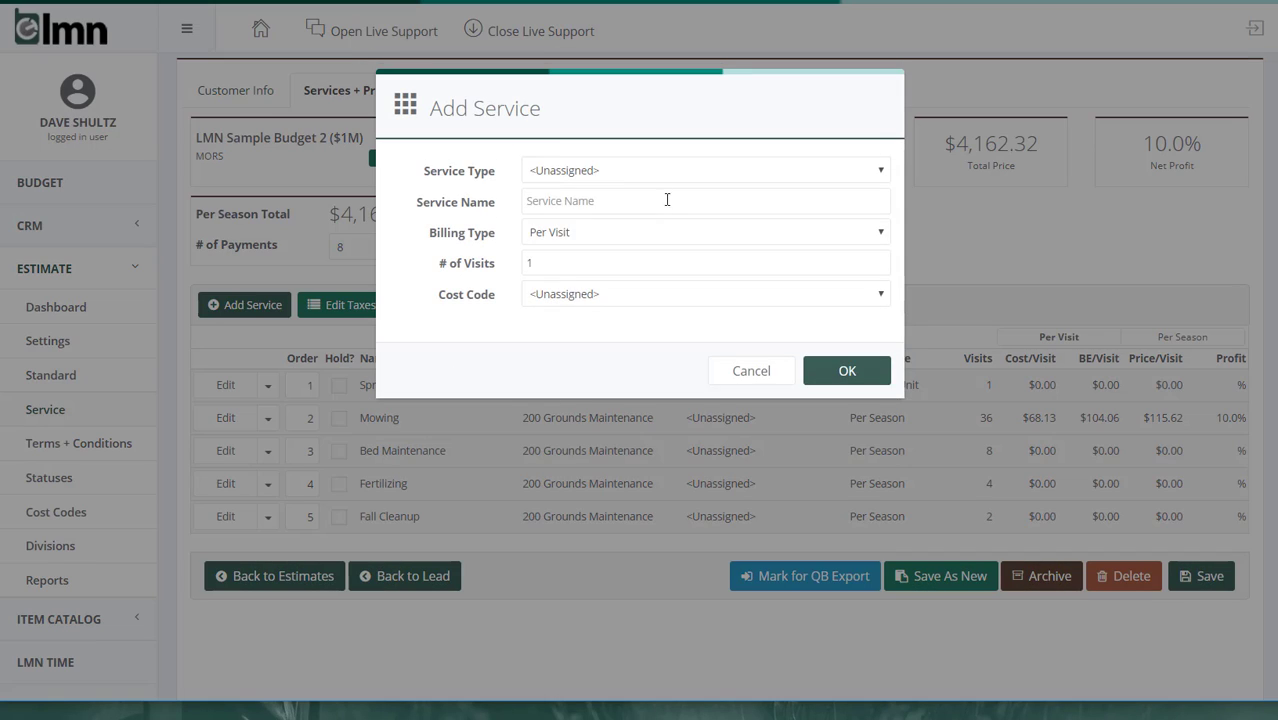
click(638, 173)
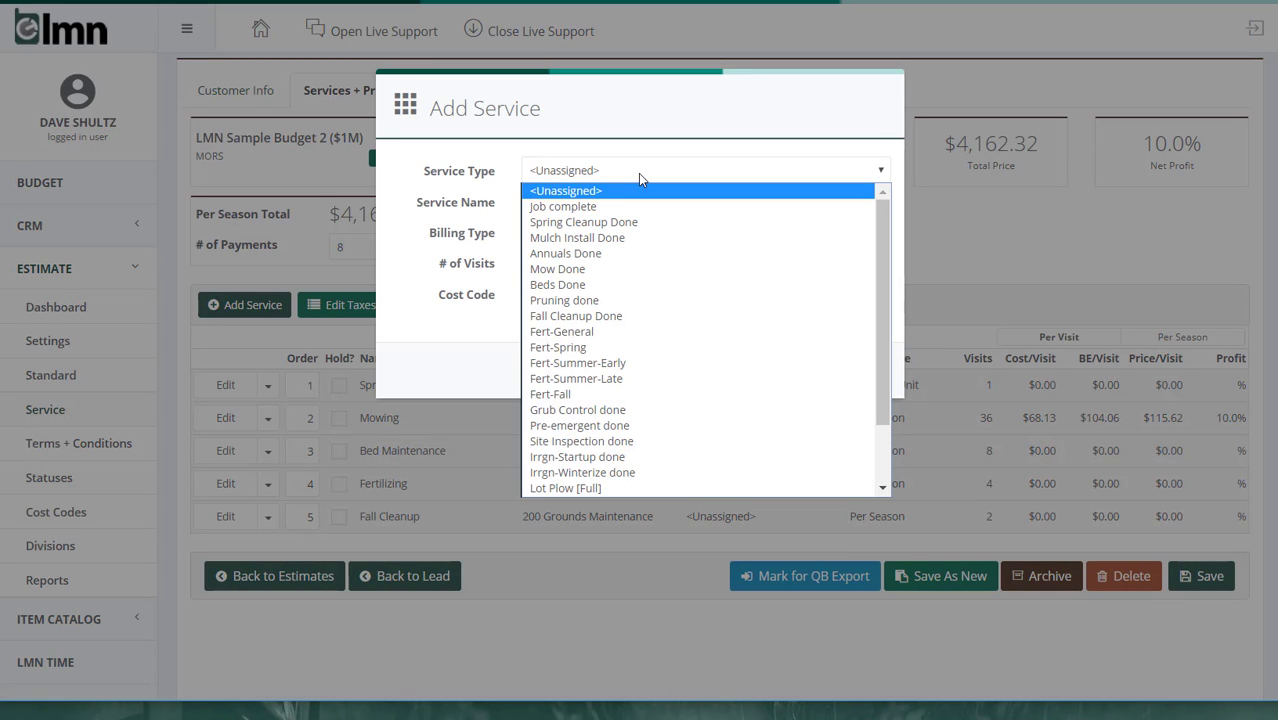
click(600, 300)
double_click(589, 200)
key(BackSpace)
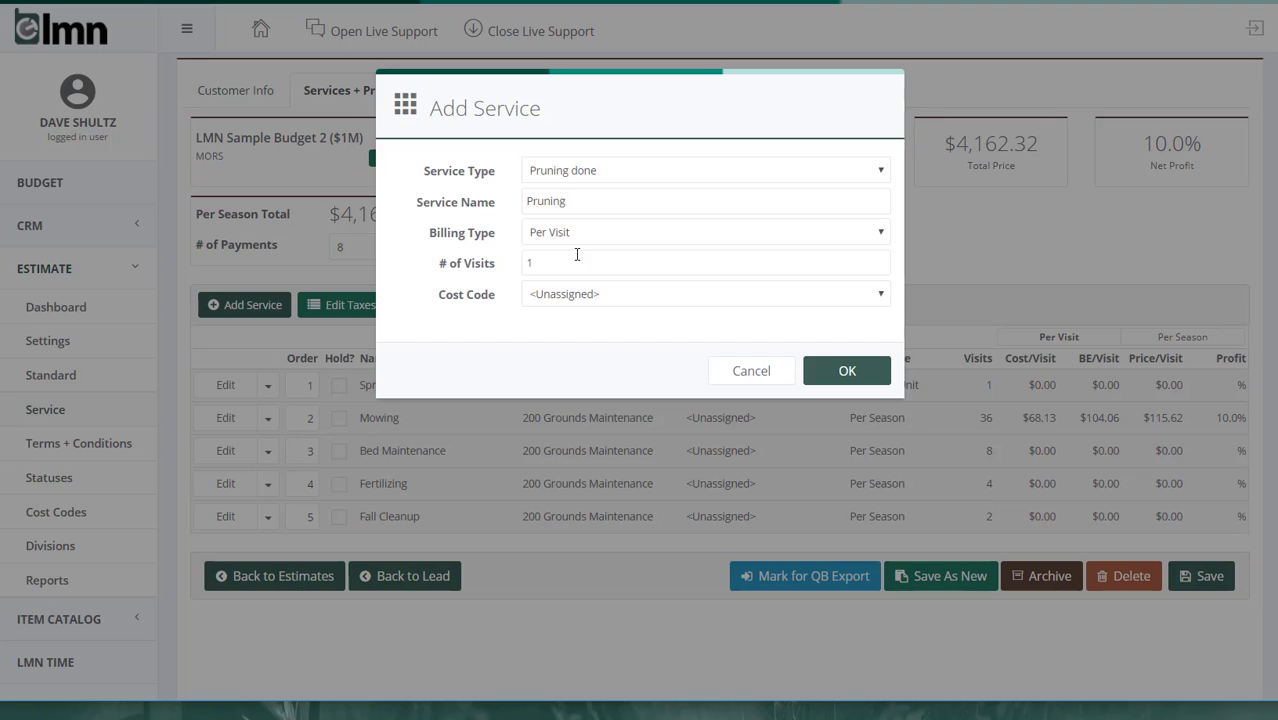
Bill the Pruning service Per Hour/Unit with 4 visits under cost code 200 Grounds Maintenance, and add it to the estimate
click(581, 238)
click(578, 285)
click(612, 236)
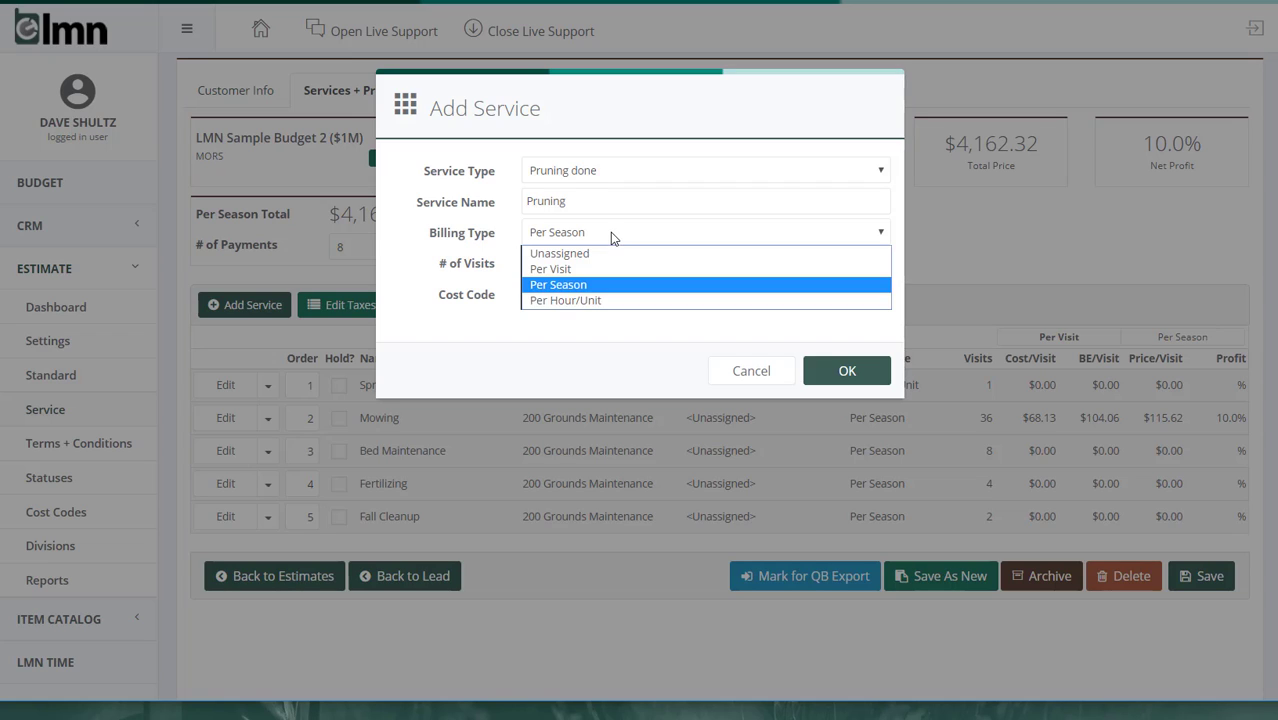
click(602, 302)
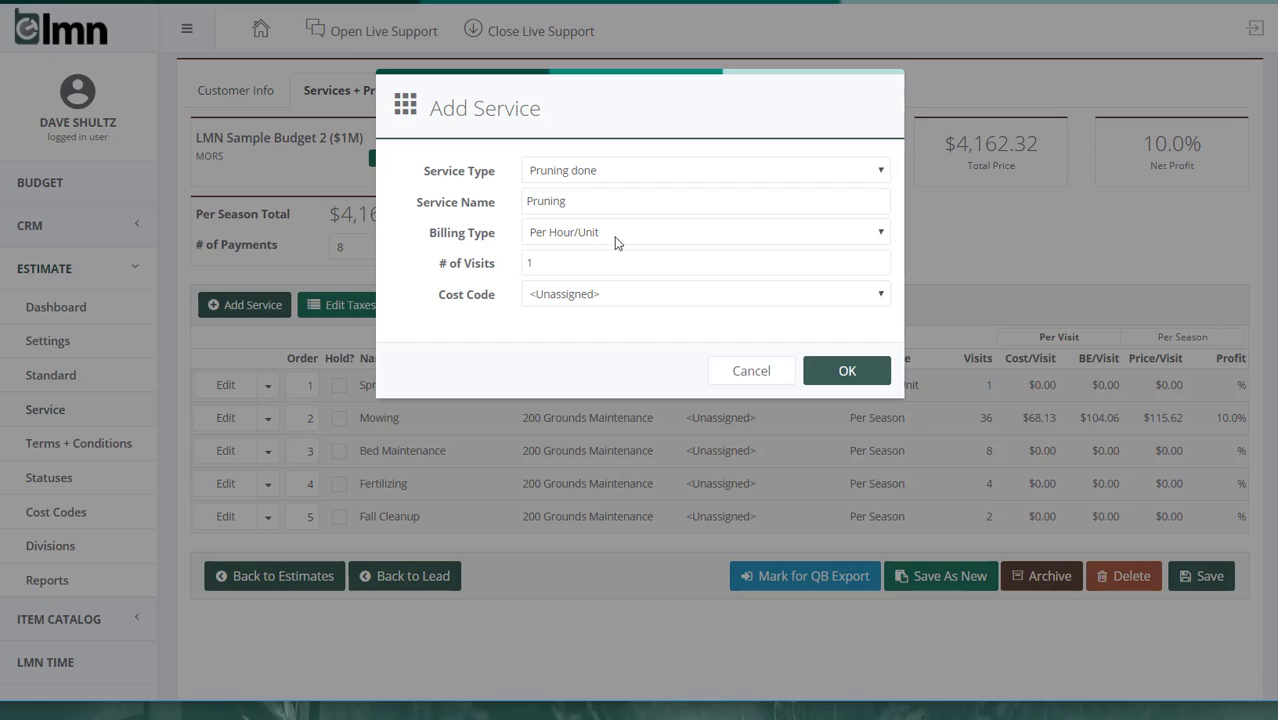
drag(568, 260, 459, 258)
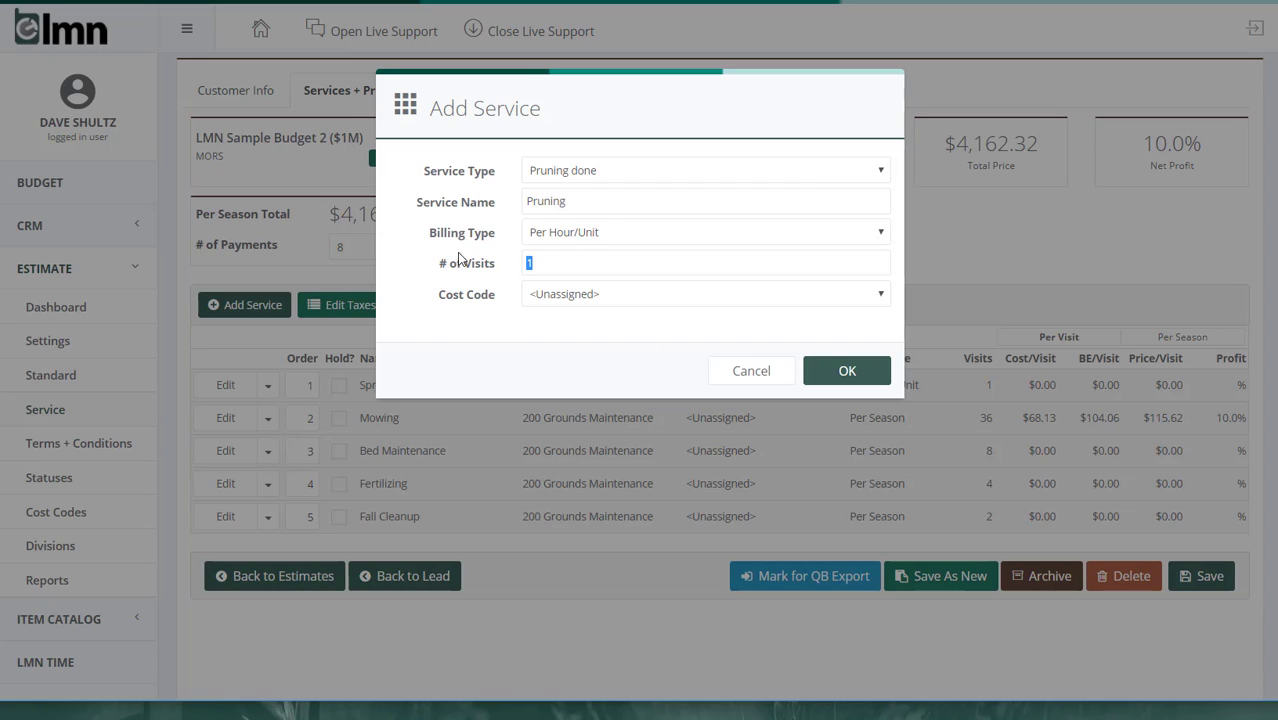
click(567, 298)
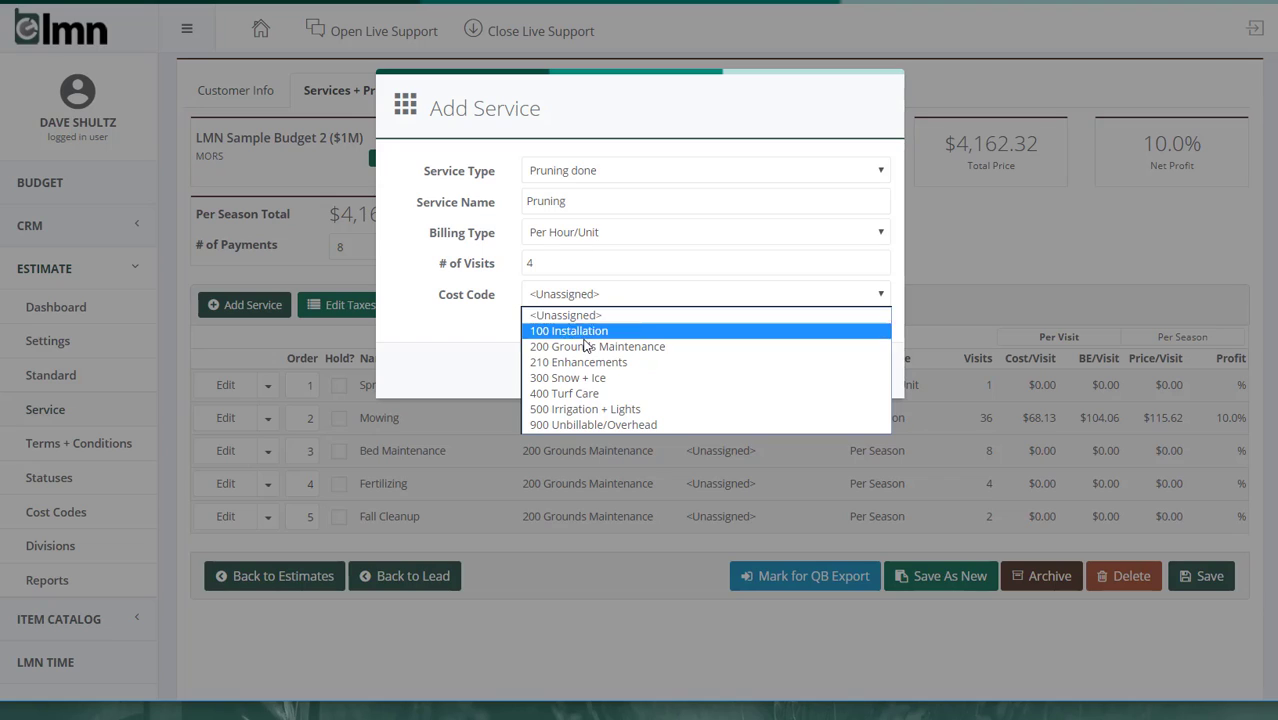
click(585, 347)
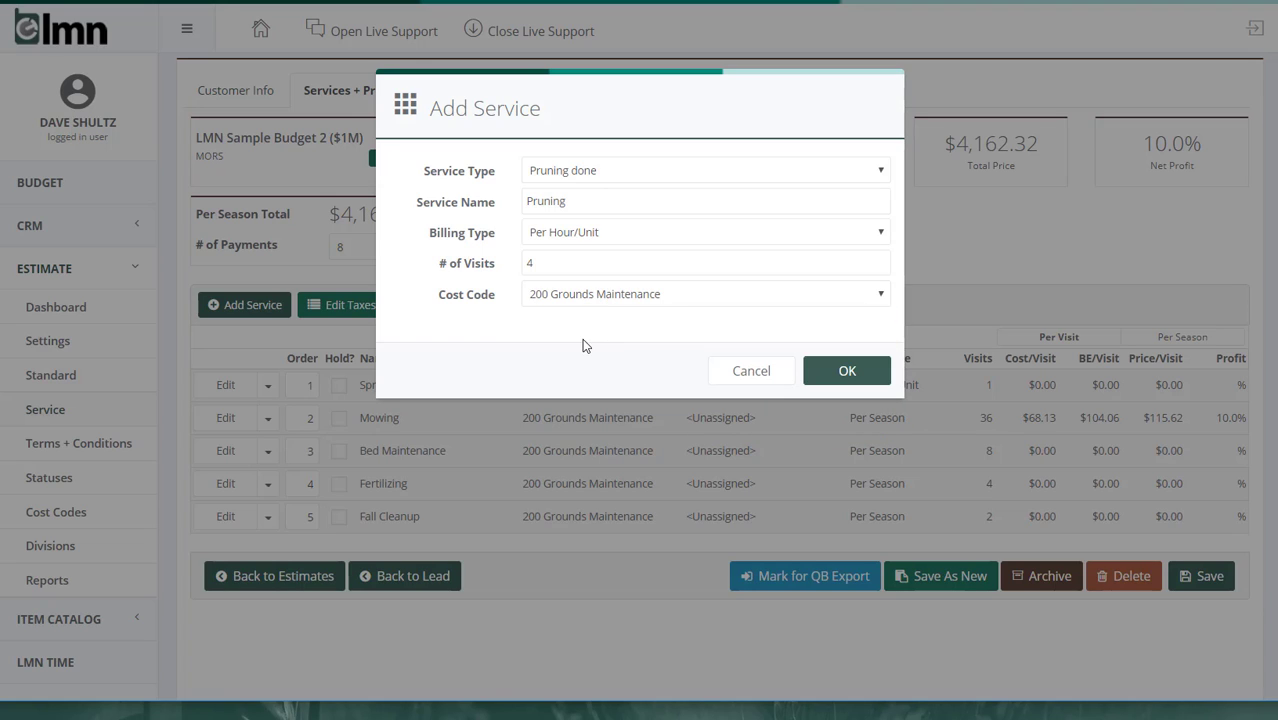
click(868, 371)
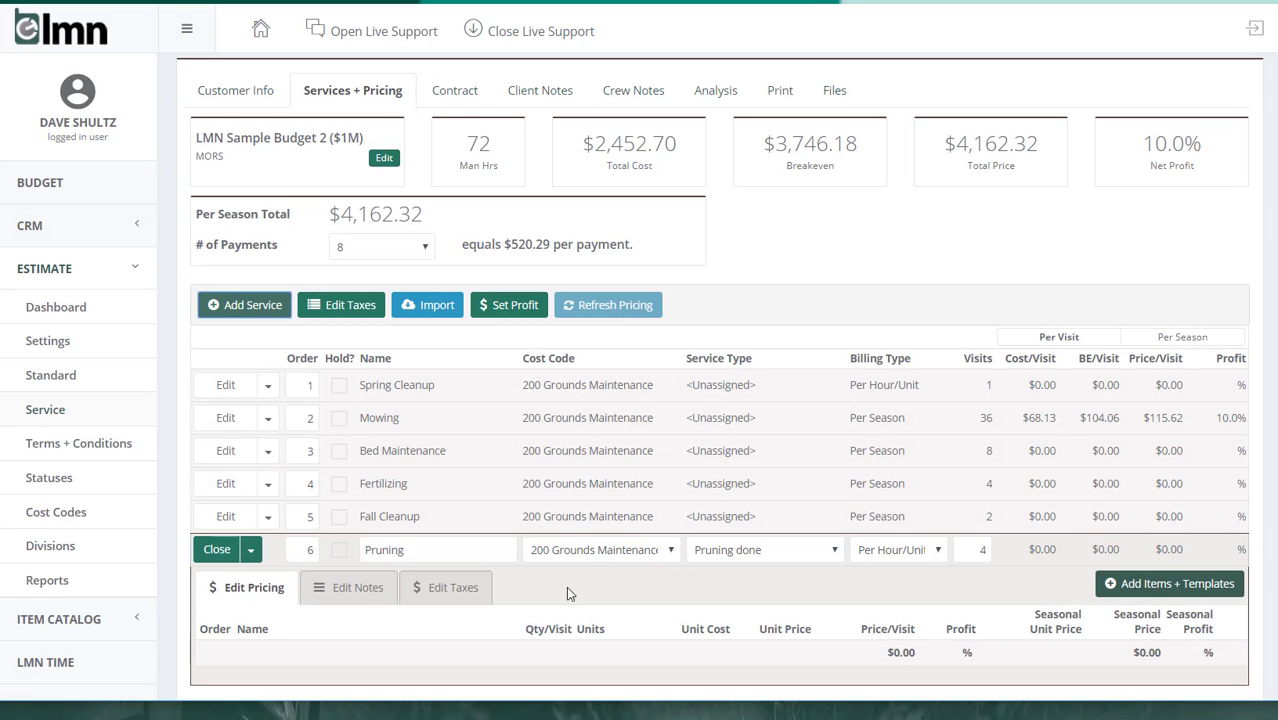
Add Maintenance Labor [SAMPLE] and the equipment item Crew Truck - No Trailer [SAMPLE] to the Pruning service
scroll(566, 586, down, 2)
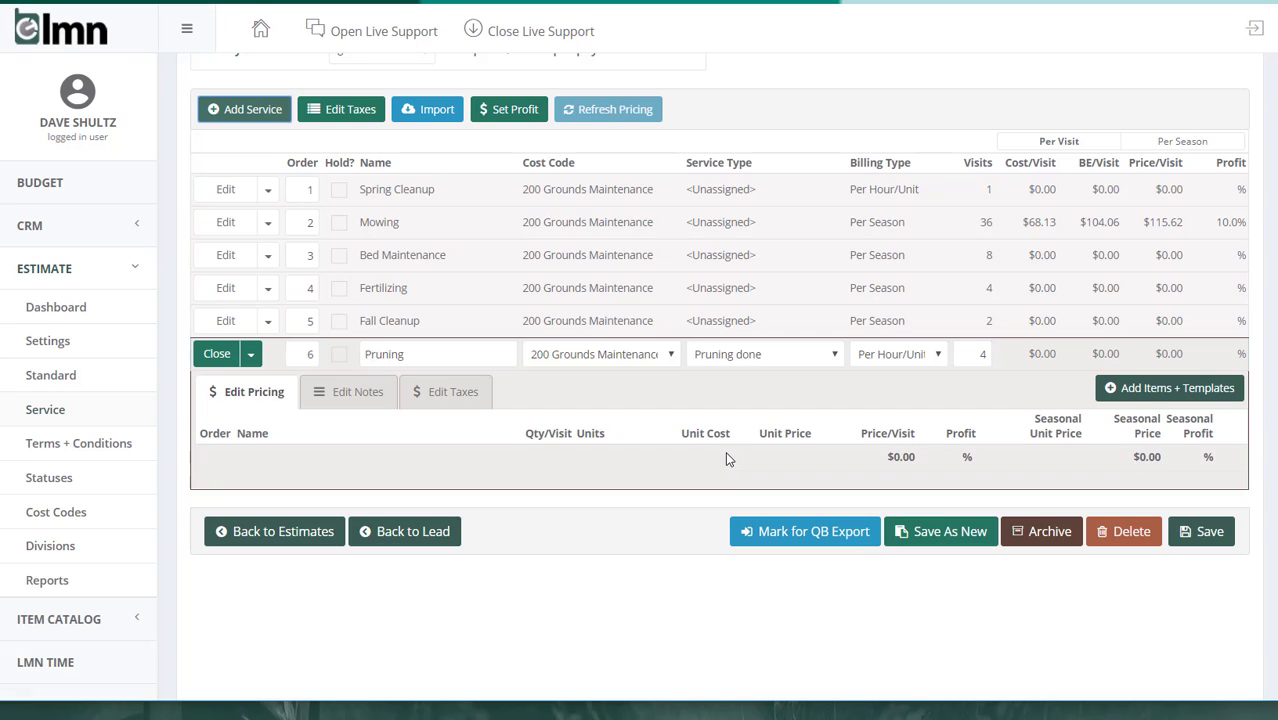
click(1144, 396)
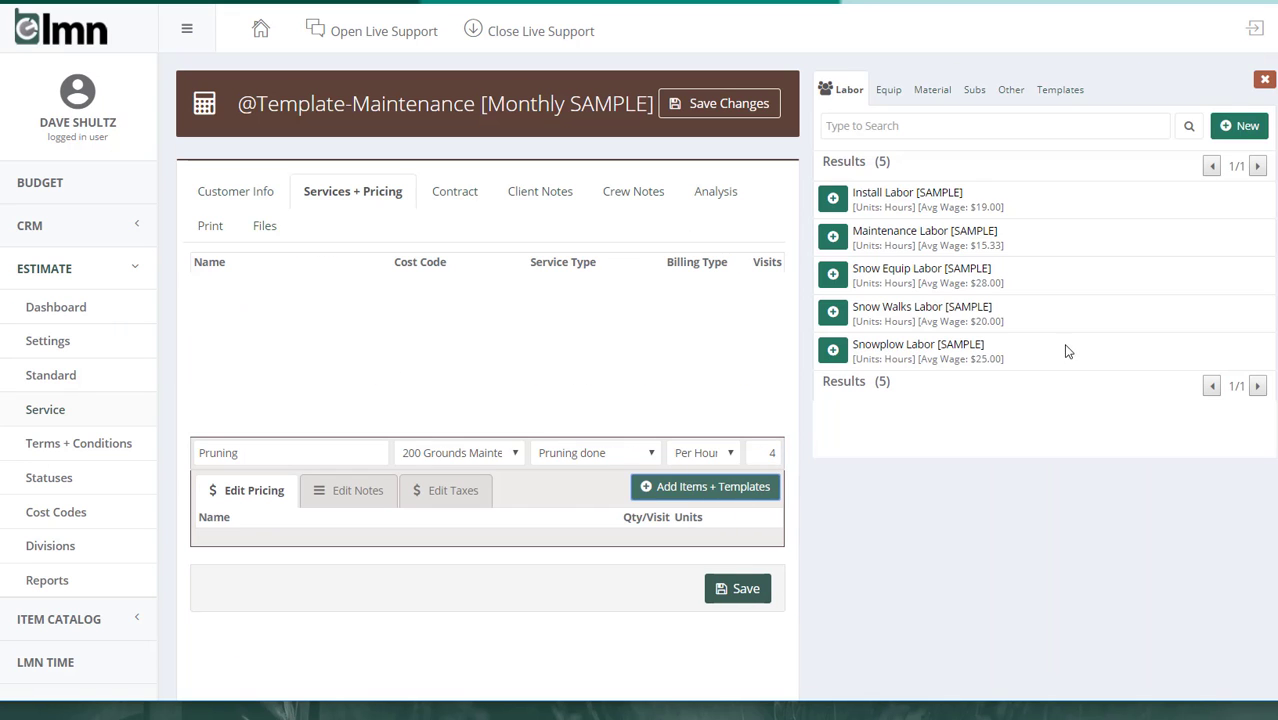
click(833, 237)
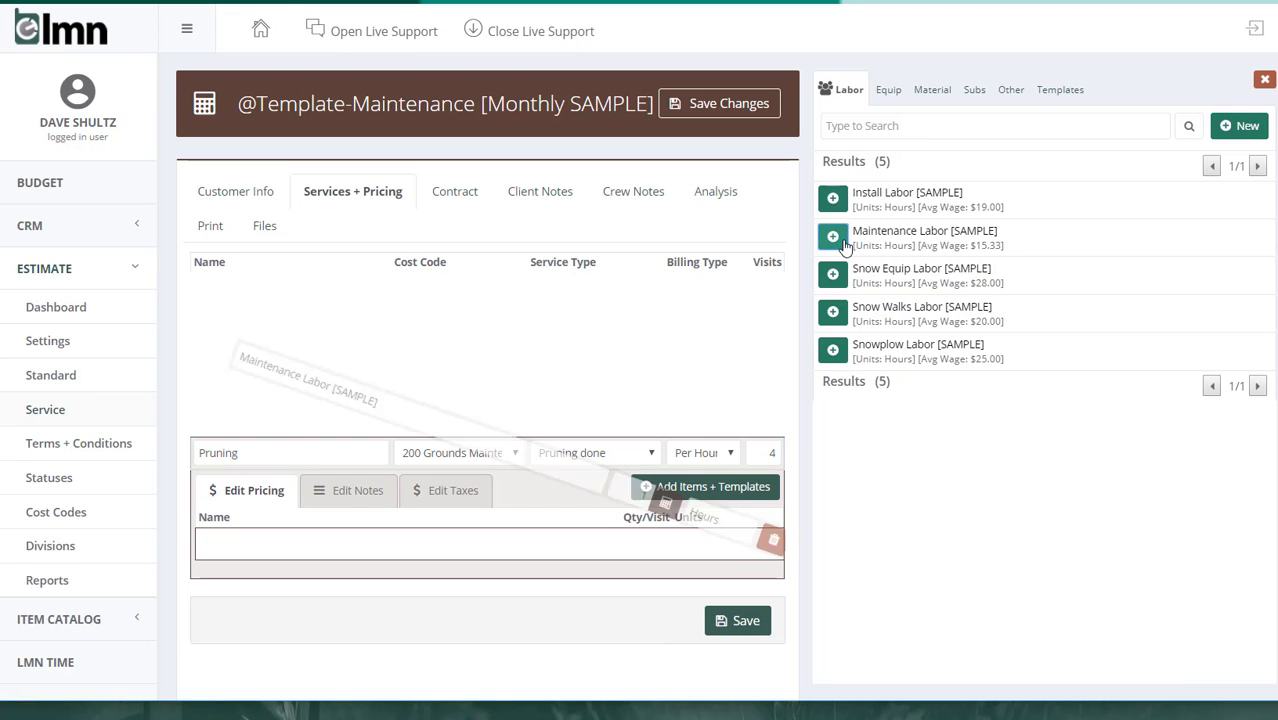
click(893, 92)
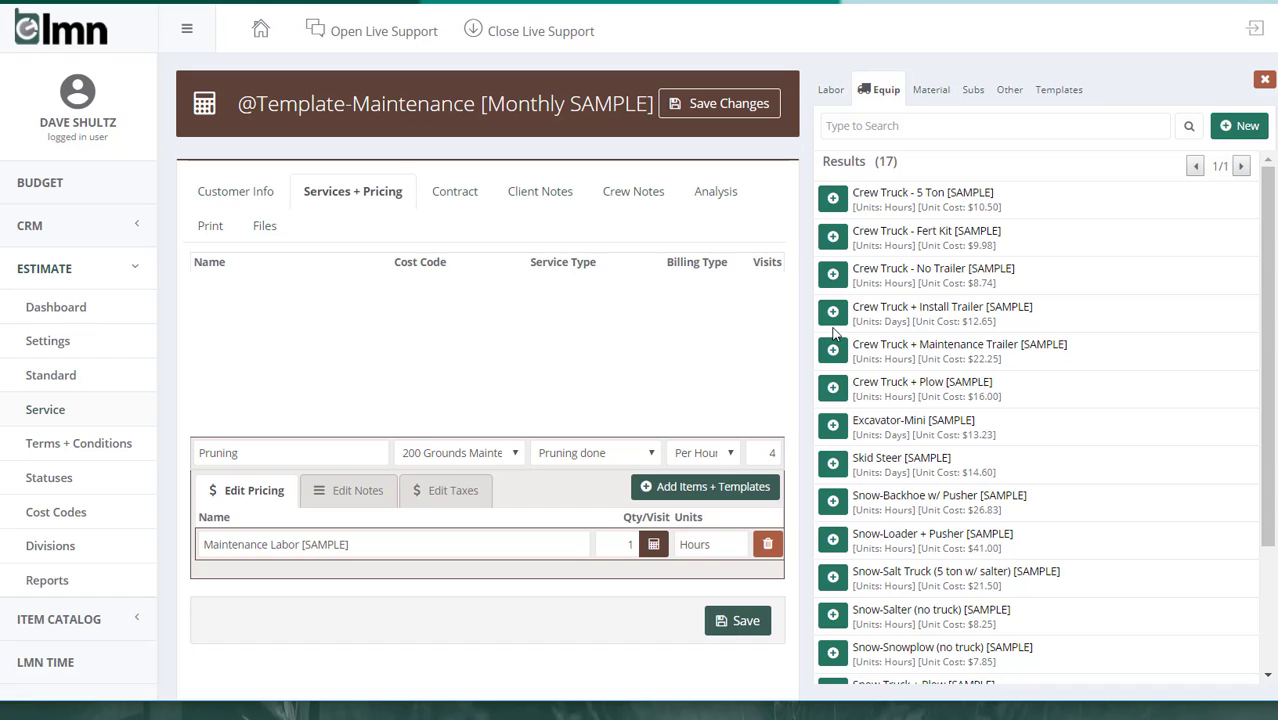
click(833, 274)
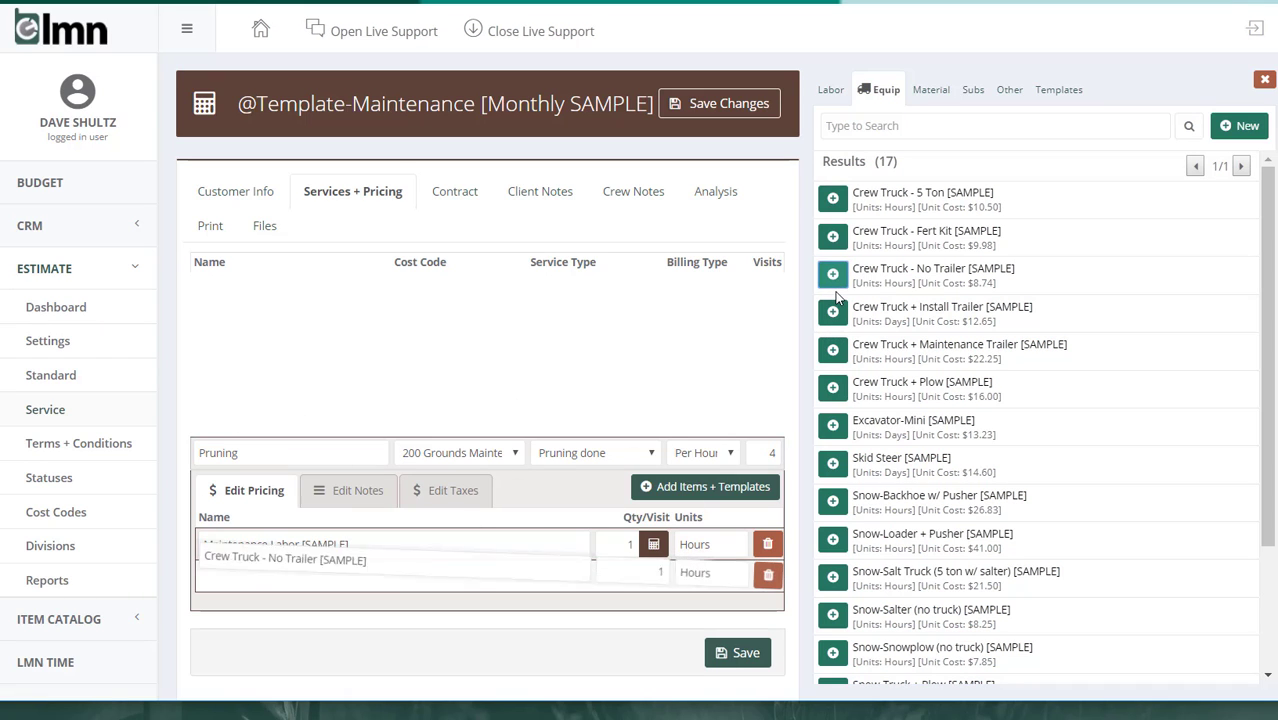
Search the materials for "disposal", add Disposal (Yard Waste) [SAMPLE] to the Pruning service, and close the item catalog
click(935, 92)
text(disposal)
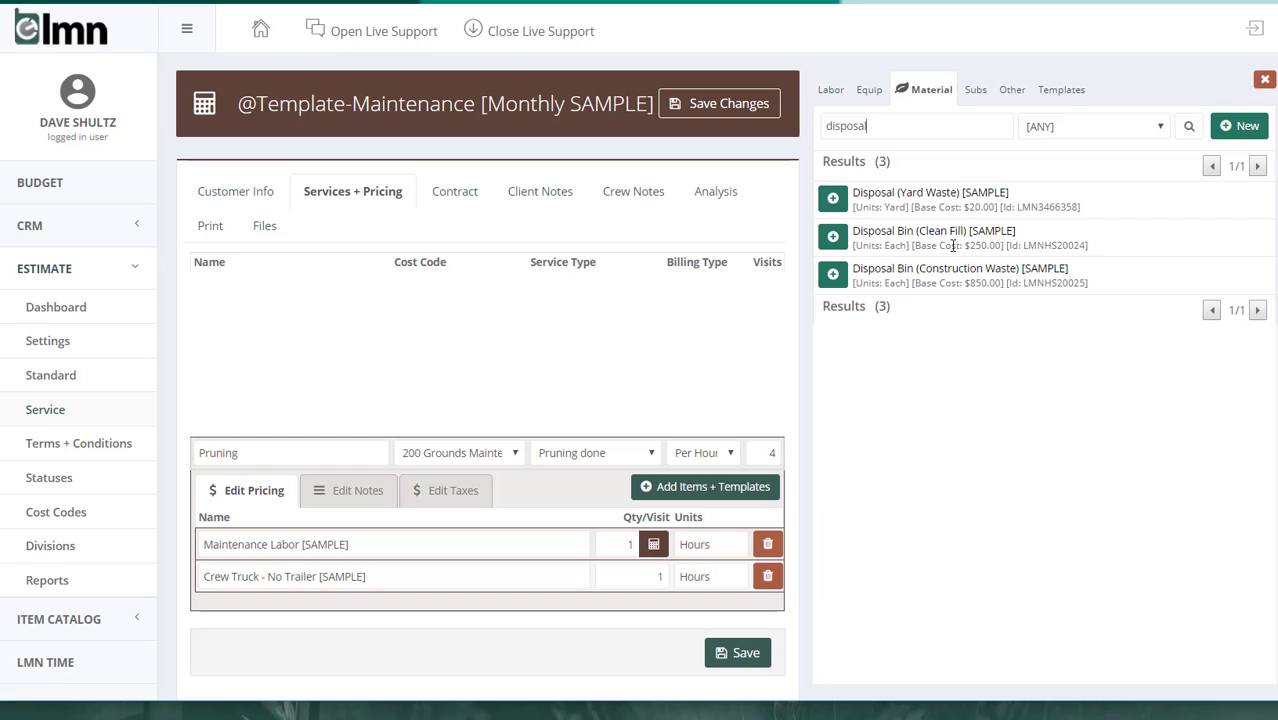
click(832, 198)
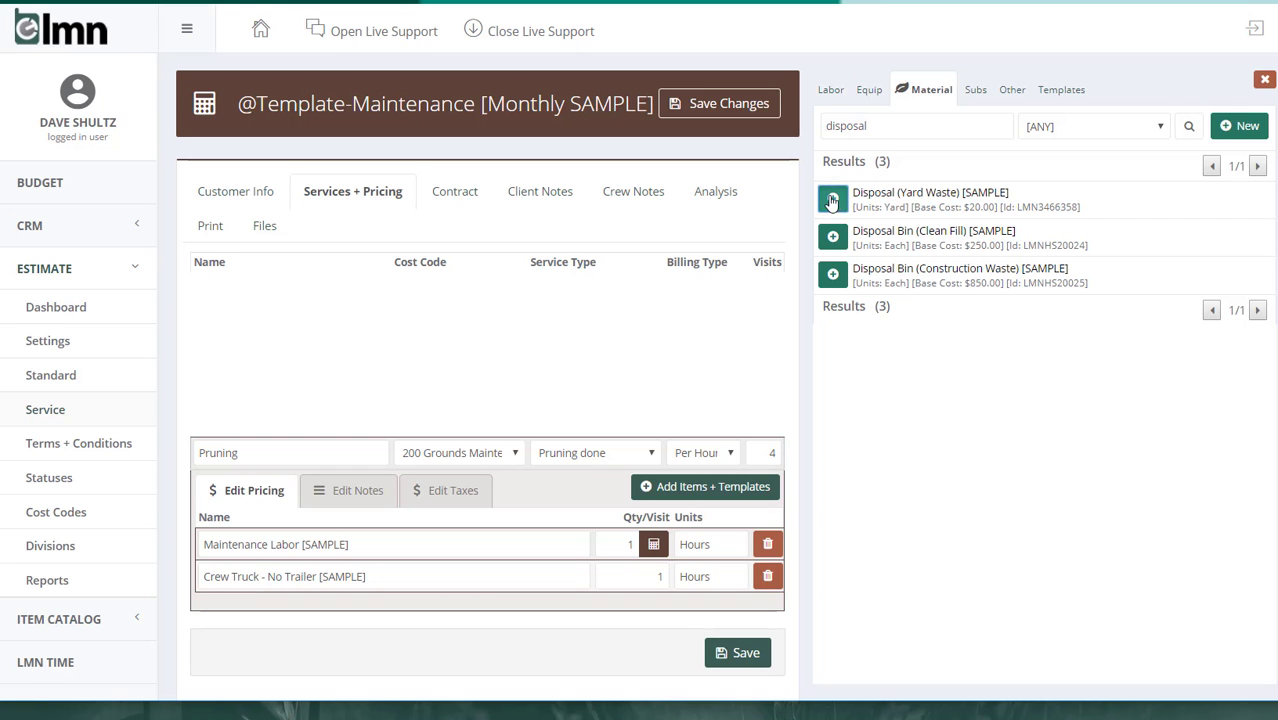
click(1265, 79)
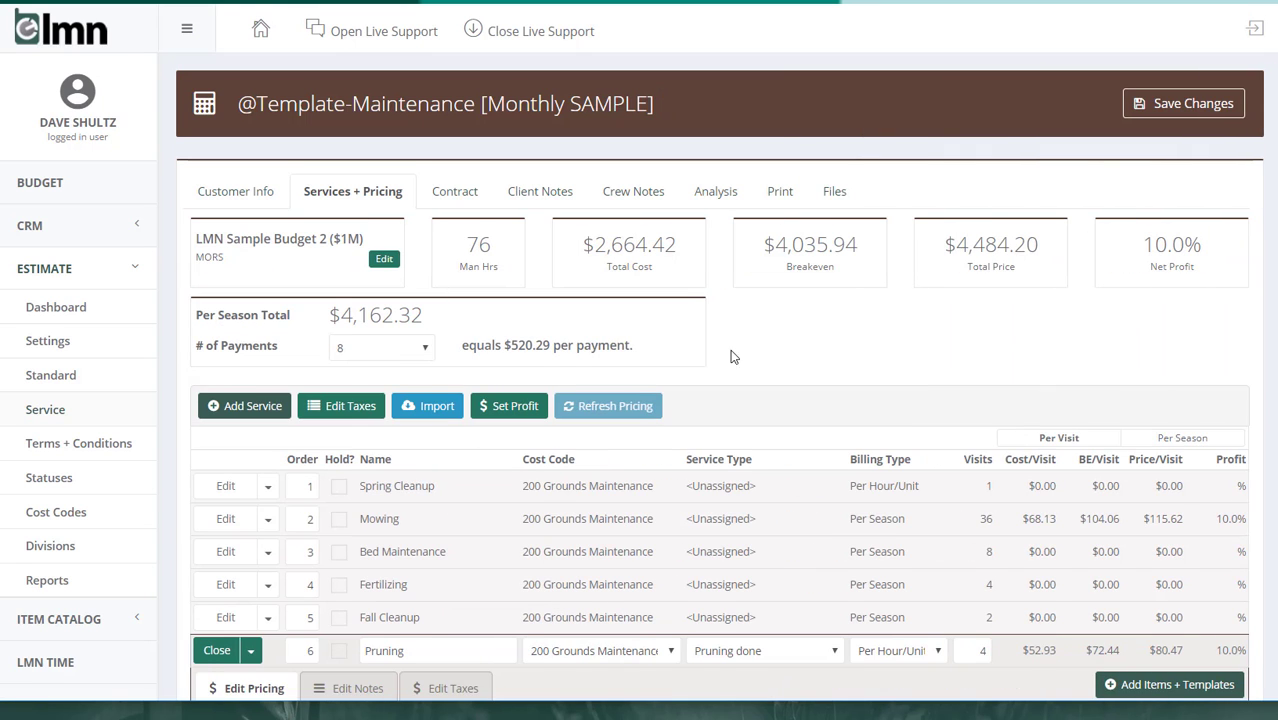
Set Pruning's quantities per visit to 2 hours of labor, 2 hours of crew truck and .1 yard of yard waste disposal
scroll(650, 350, down, 5)
scroll(598, 338, up, 1)
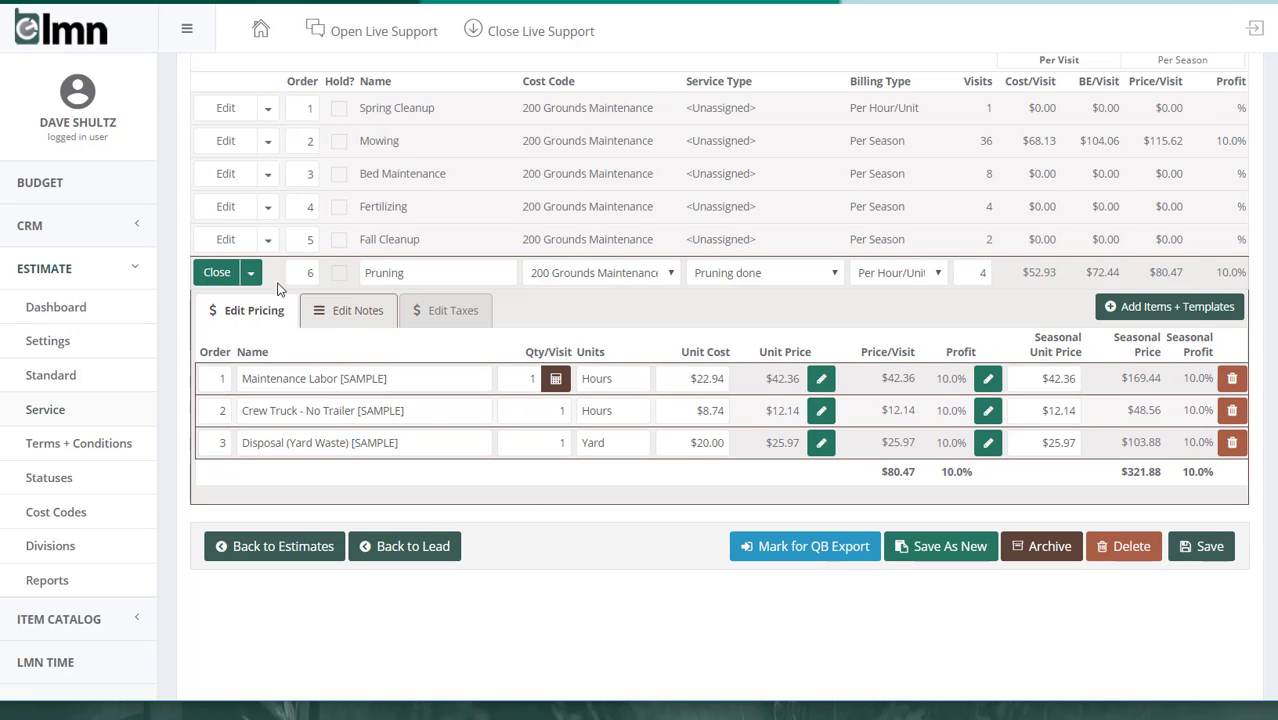
click(513, 379)
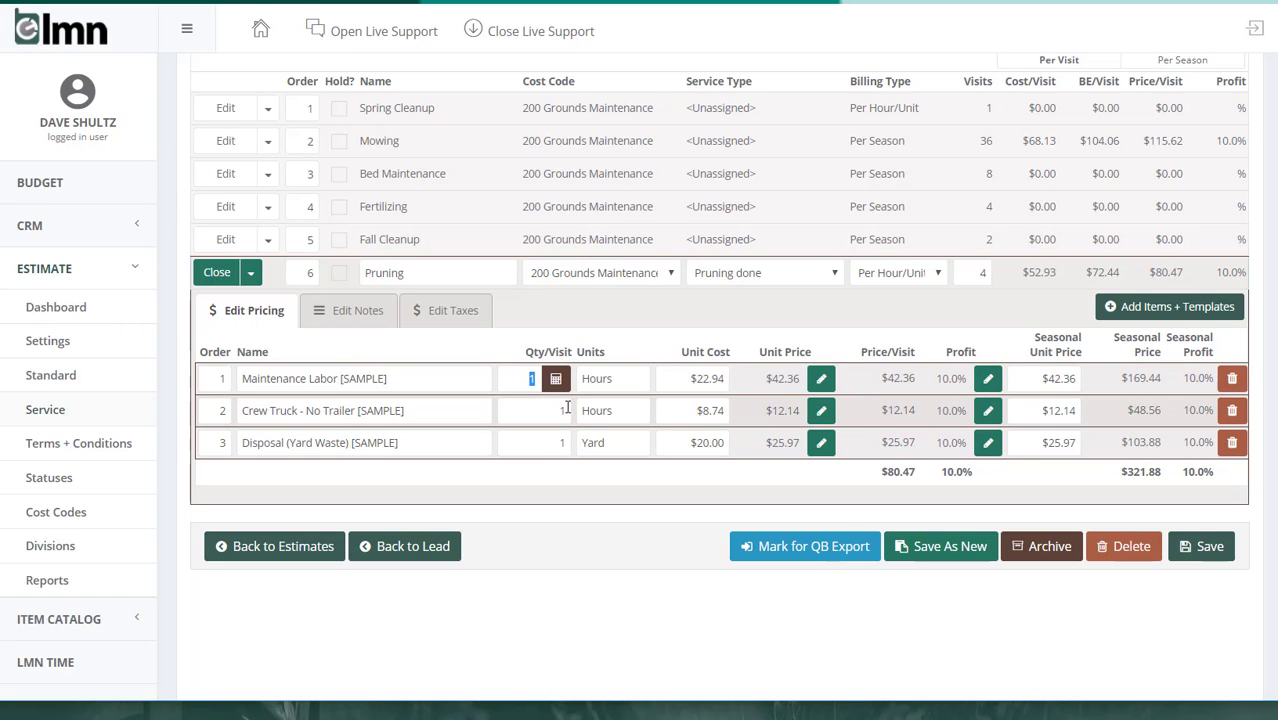
text(2)
click(577, 521)
drag(555, 409, 660, 466)
text(2)
click(550, 441)
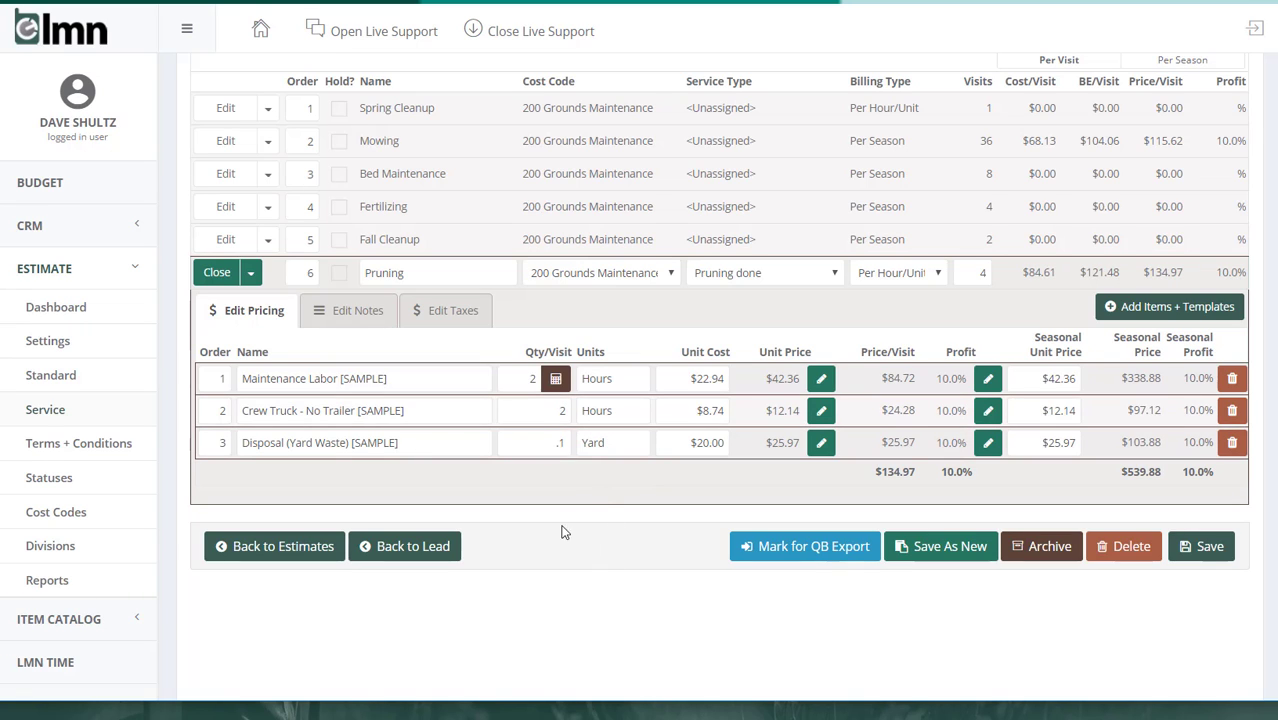
text(.1)
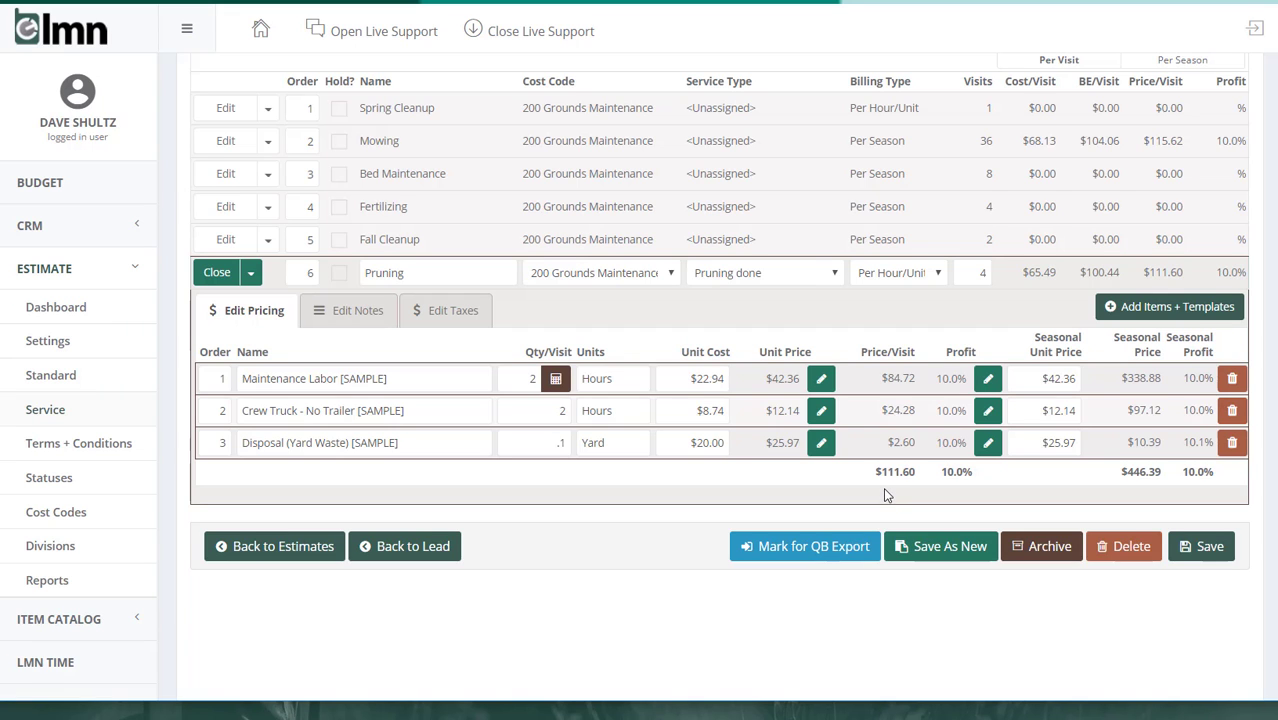
Review the estimate's budget, overhead recovery method and recovery factors, leaving them without changes
scroll(588, 331, up, 1)
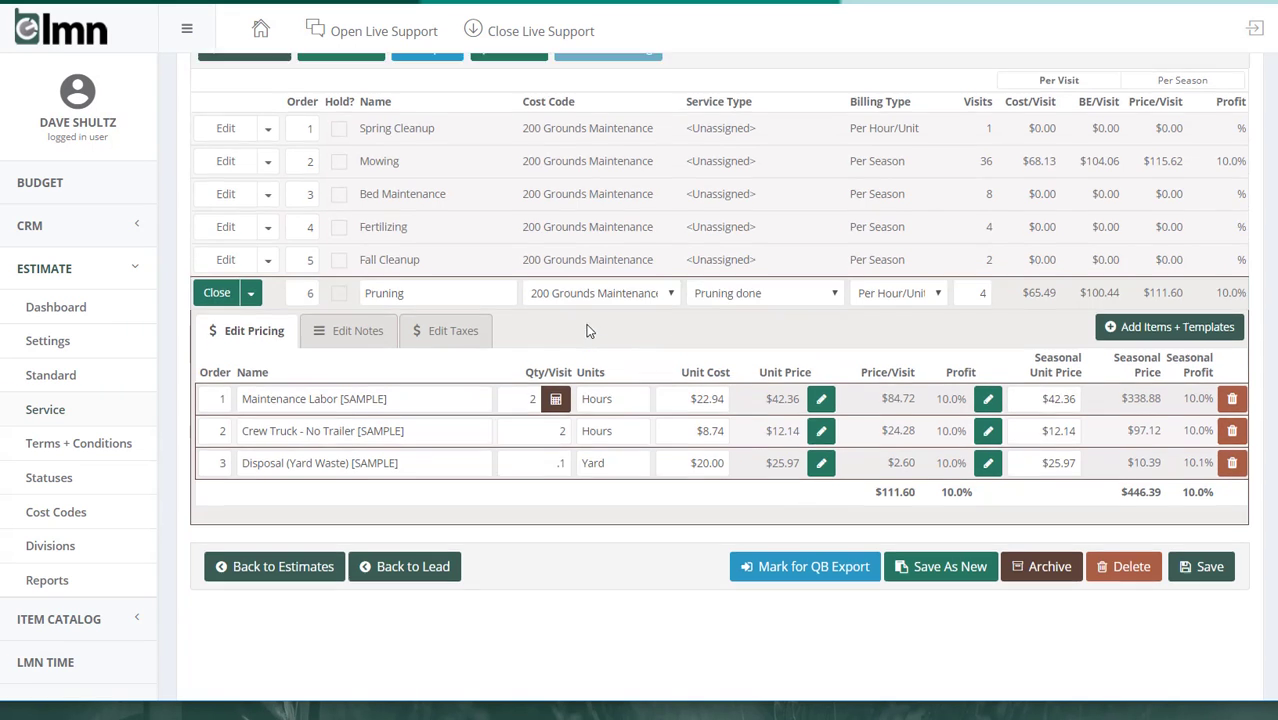
scroll(588, 331, up, 3)
scroll(350, 118, up, 2)
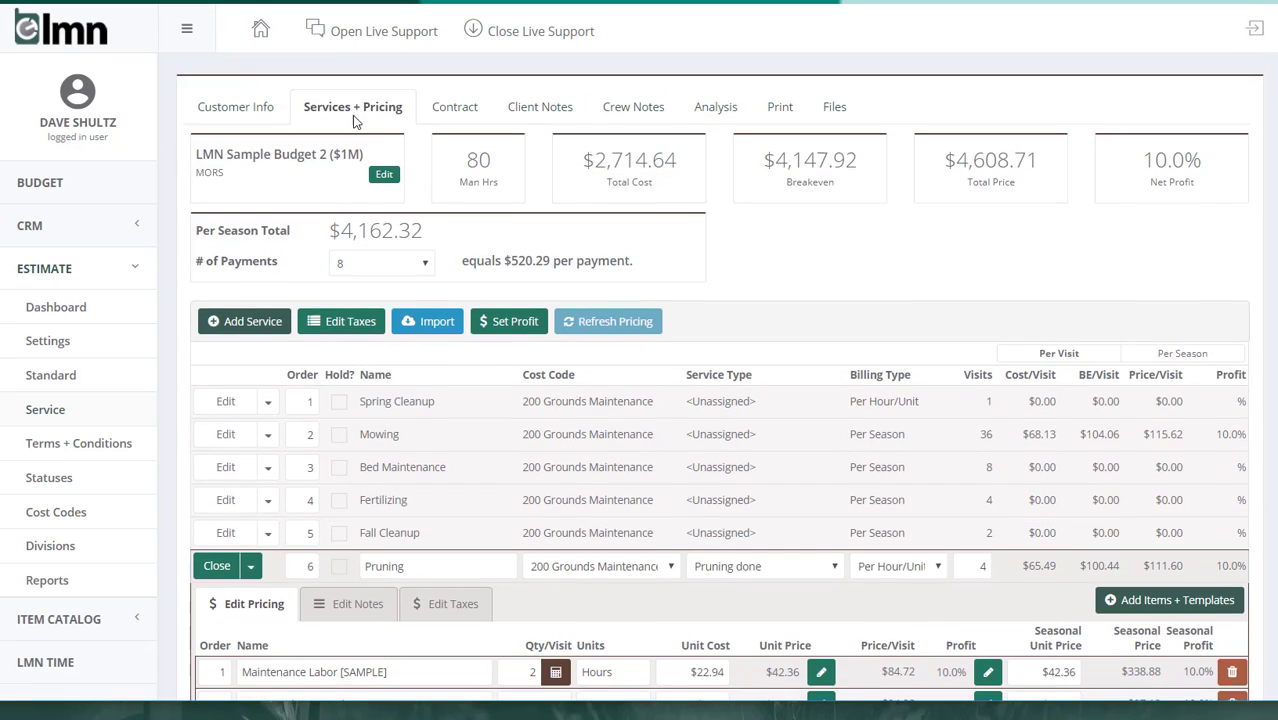
click(385, 173)
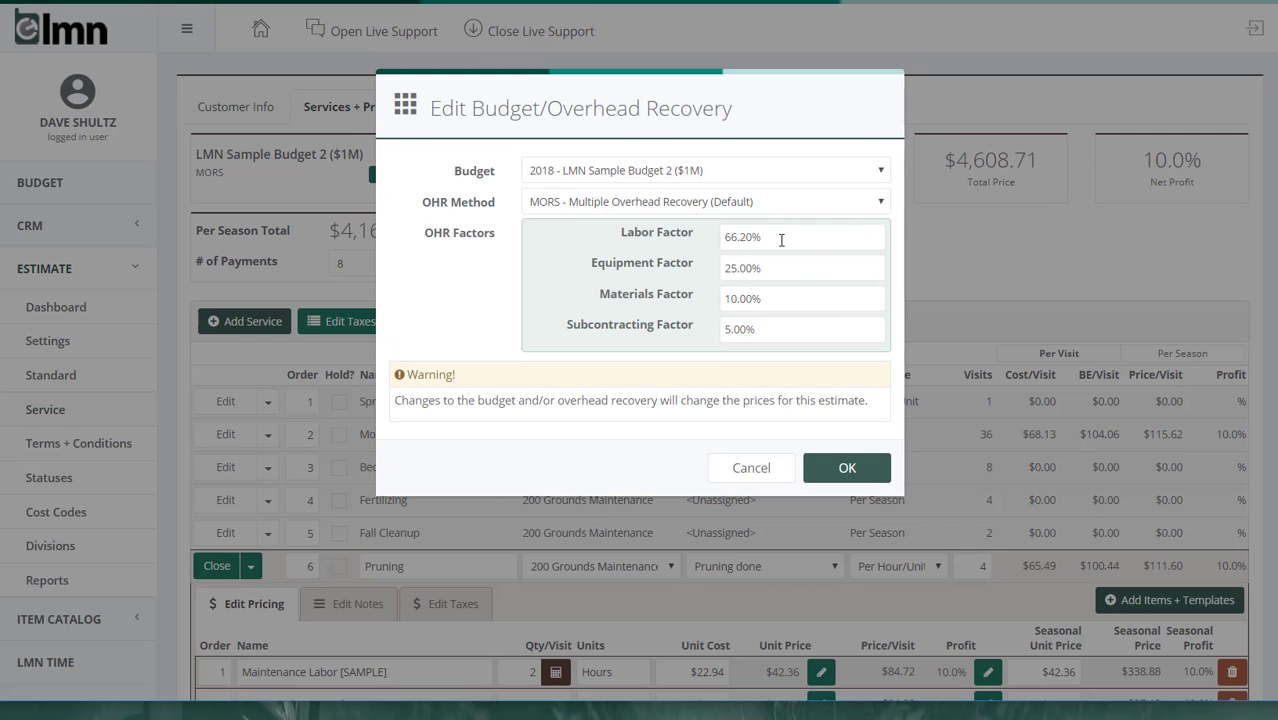
click(776, 466)
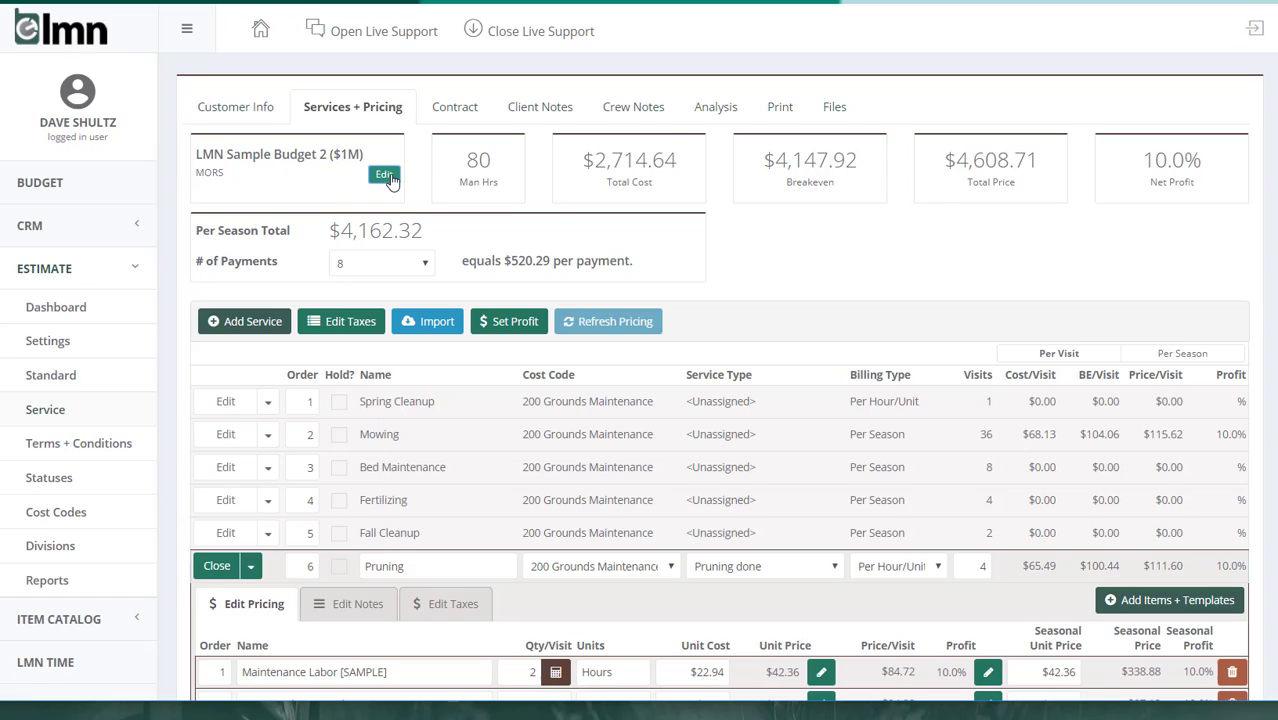
click(386, 176)
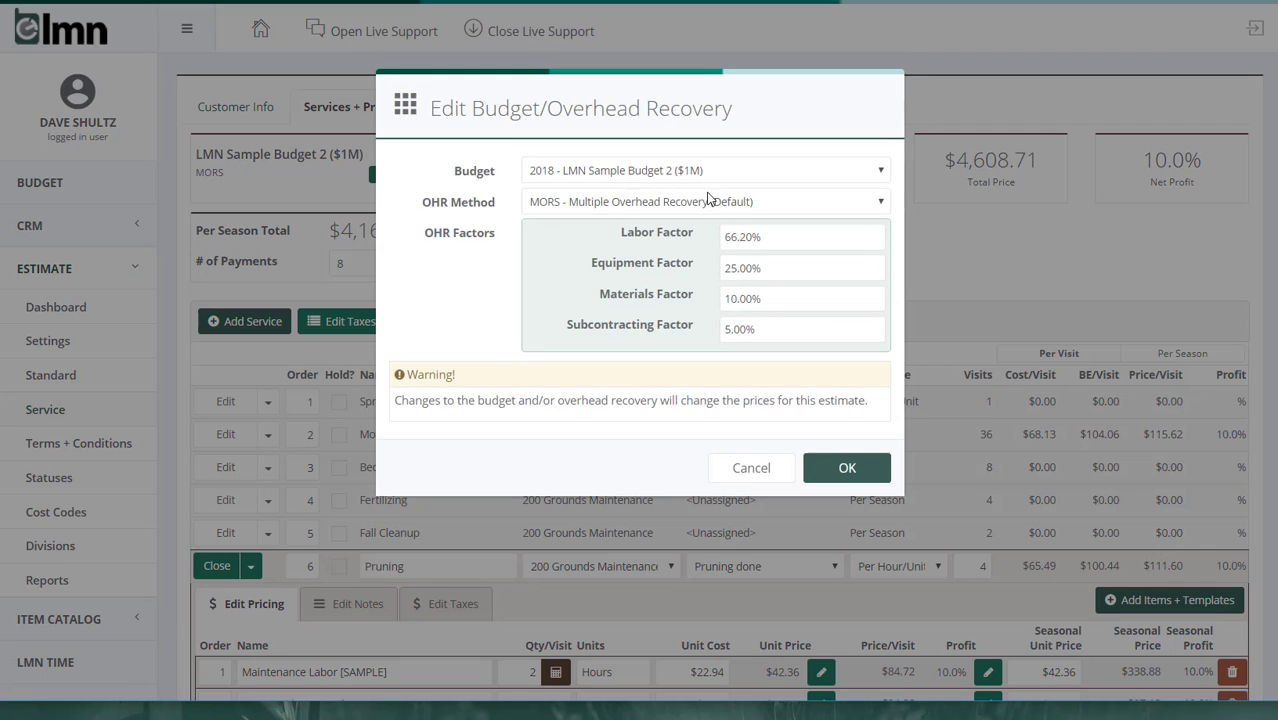
click(756, 466)
Look over the Pruning service's available actions and close its pricing details
scroll(934, 408, down, 2)
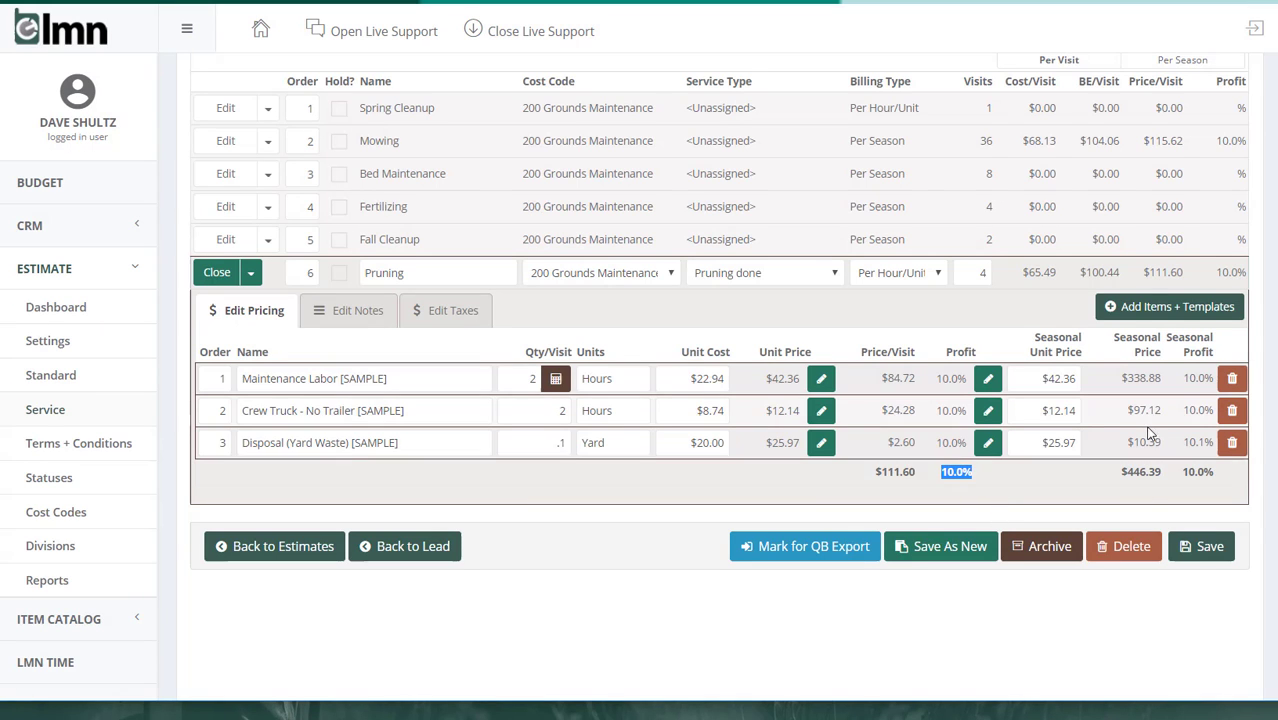
click(251, 280)
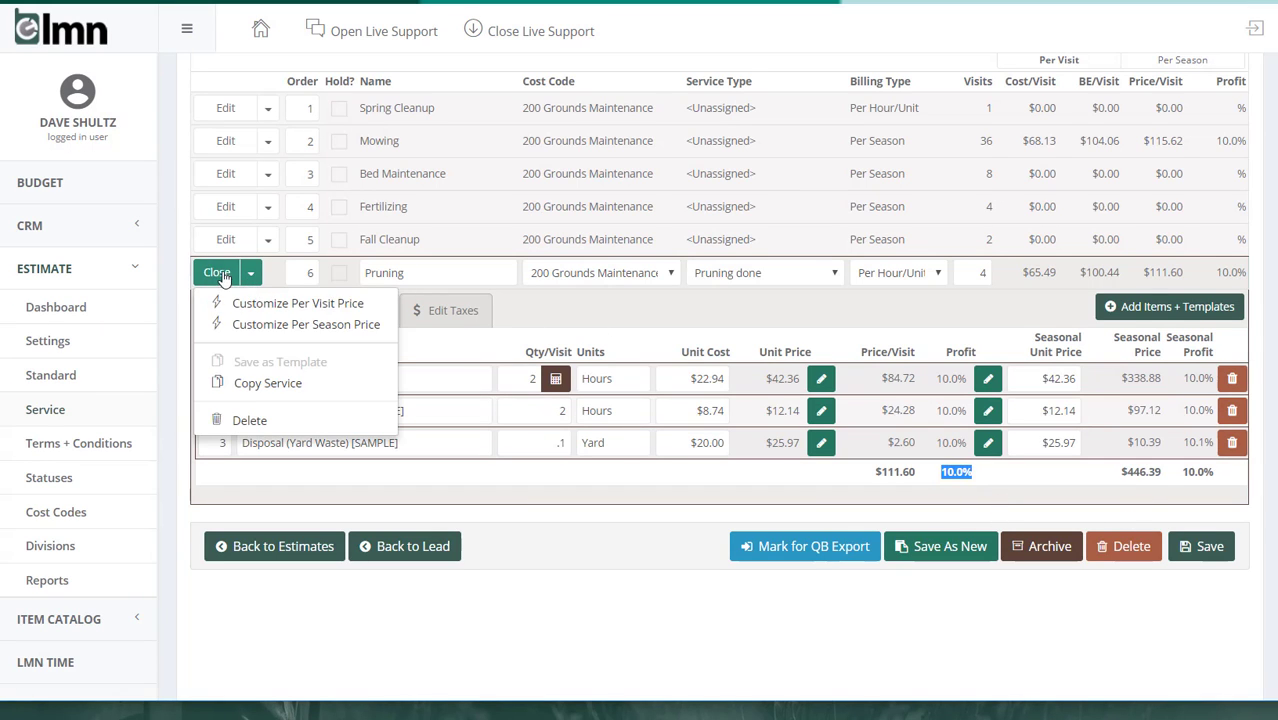
click(216, 272)
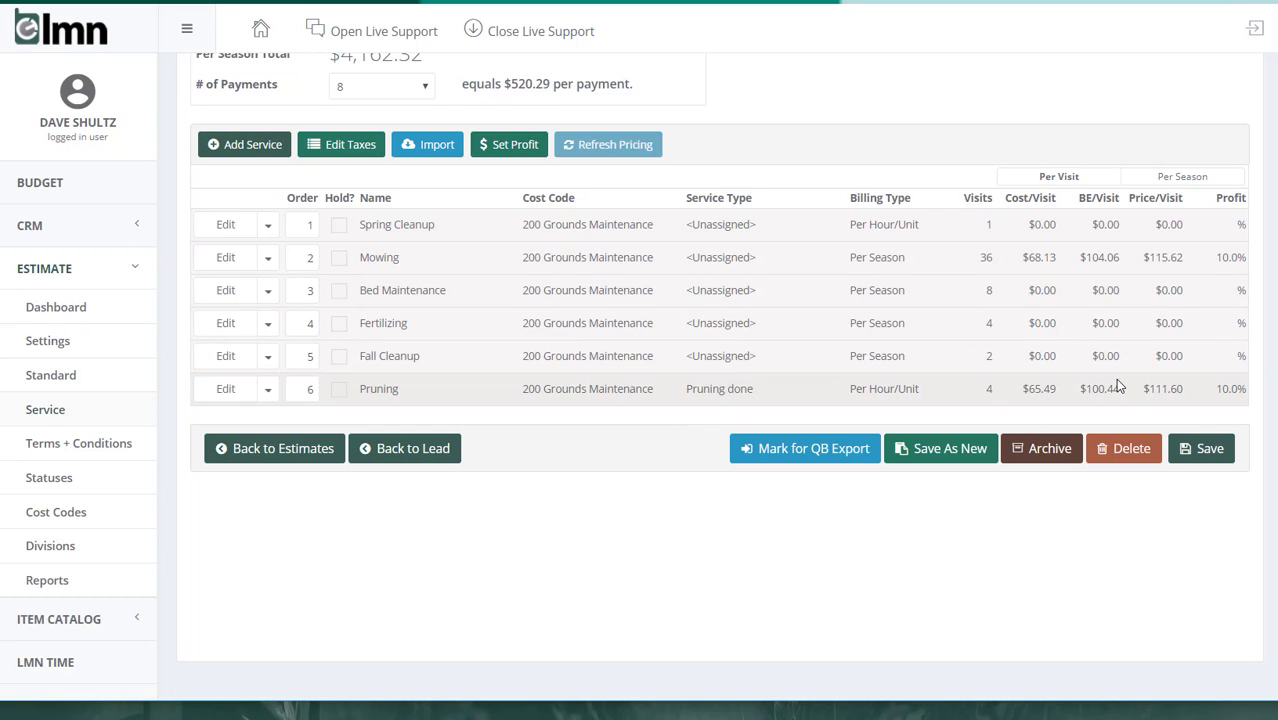
Compare the services' prices per season and per visit, ending on the per-visit prices
click(1192, 177)
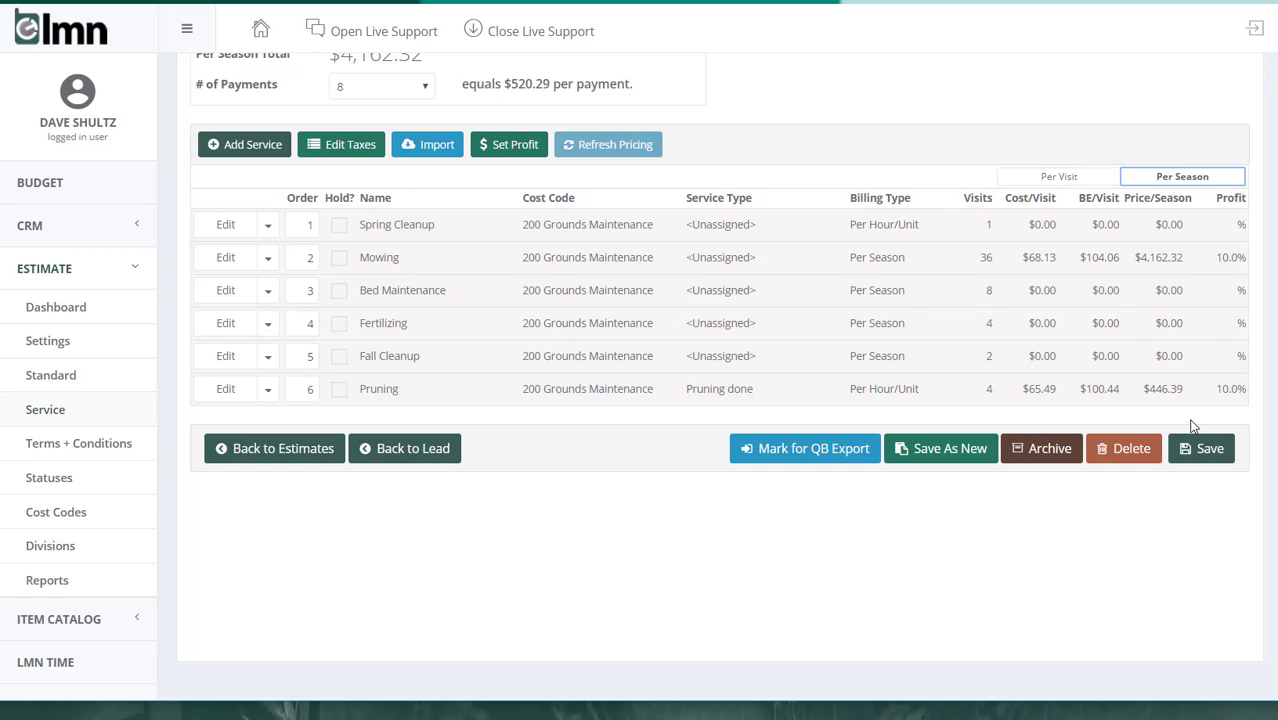
click(1058, 176)
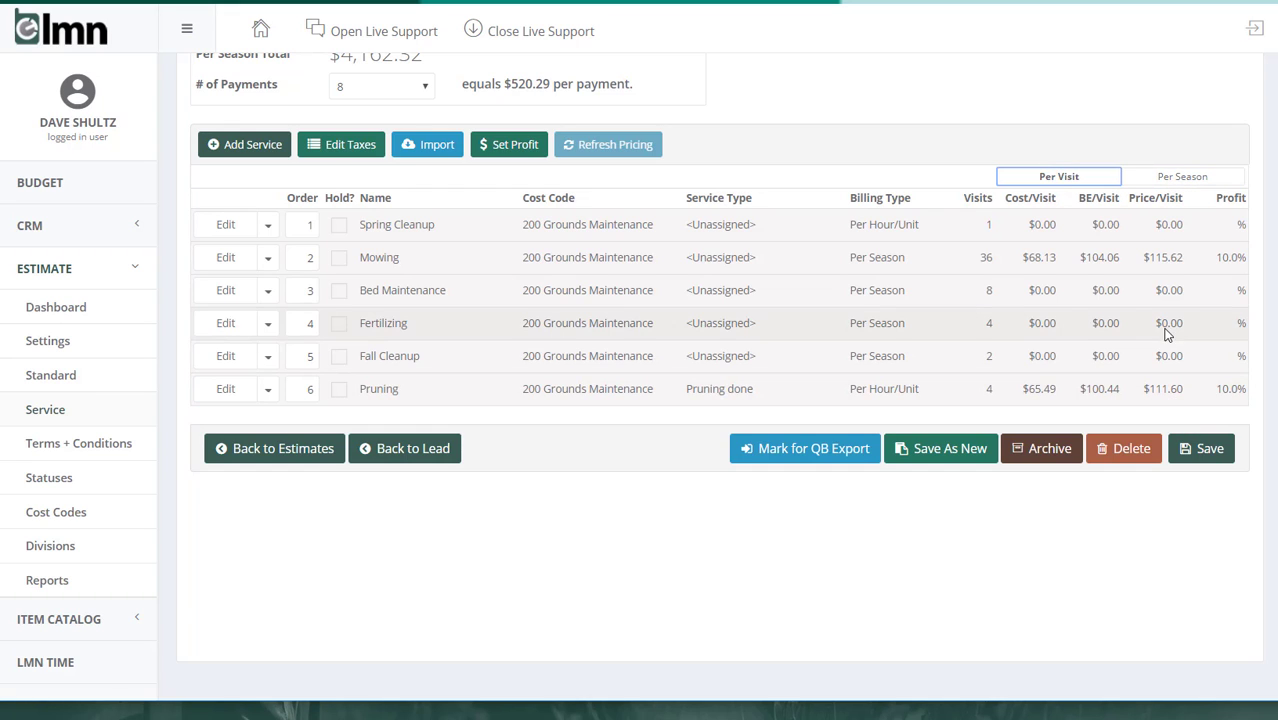
click(1186, 177)
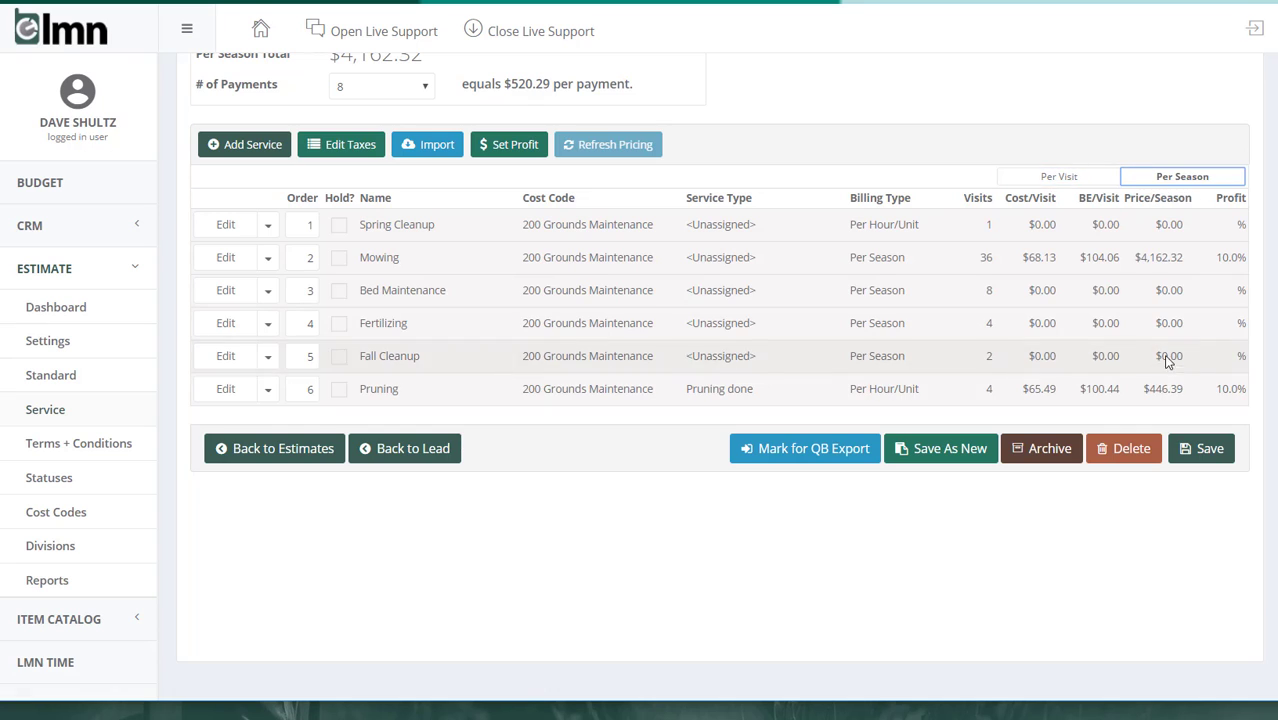
click(1064, 180)
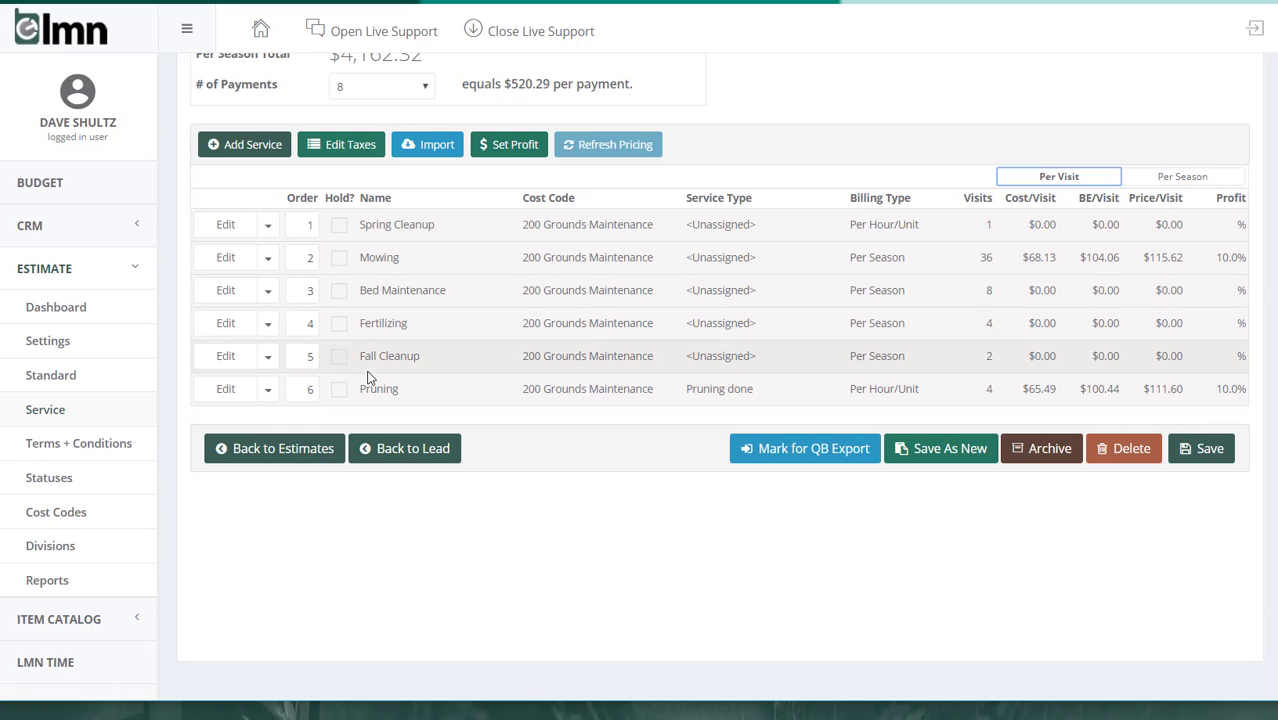
Inspect the items and quantities of the Spring Cleanup and Mowing services, closing each one
scroll(389, 386, up, 1)
scroll(389, 386, up, 2)
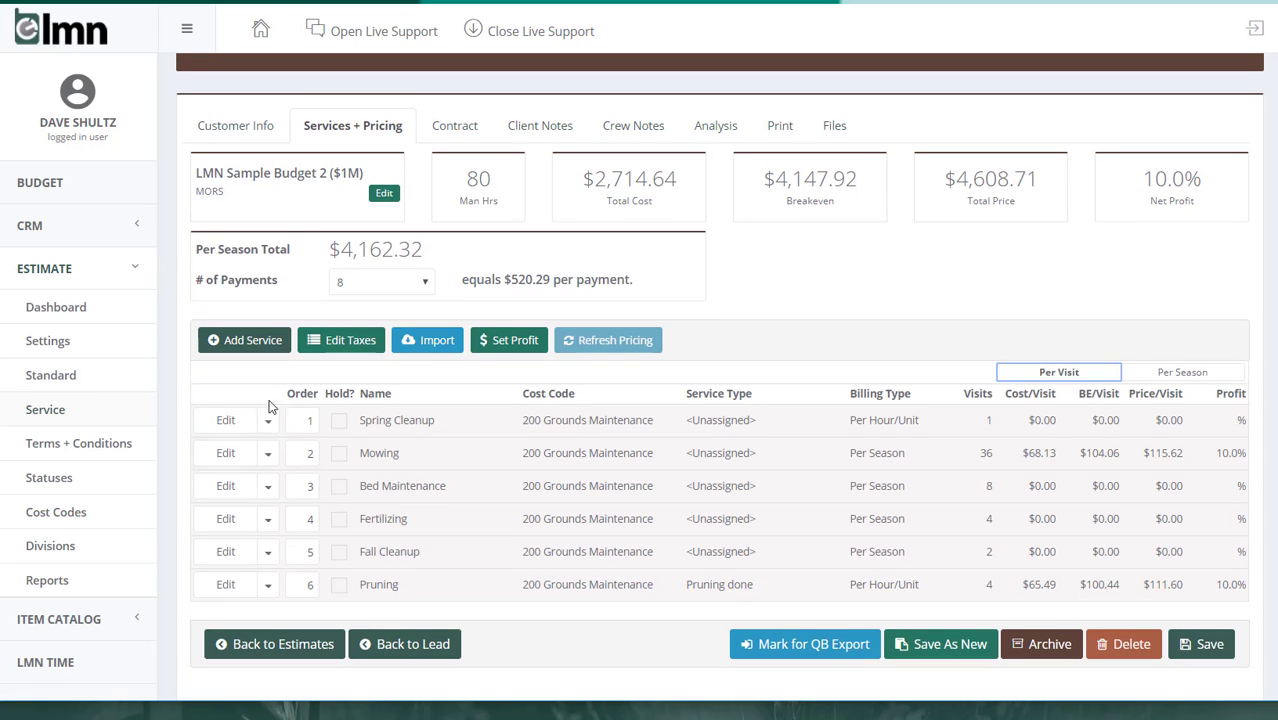
click(224, 421)
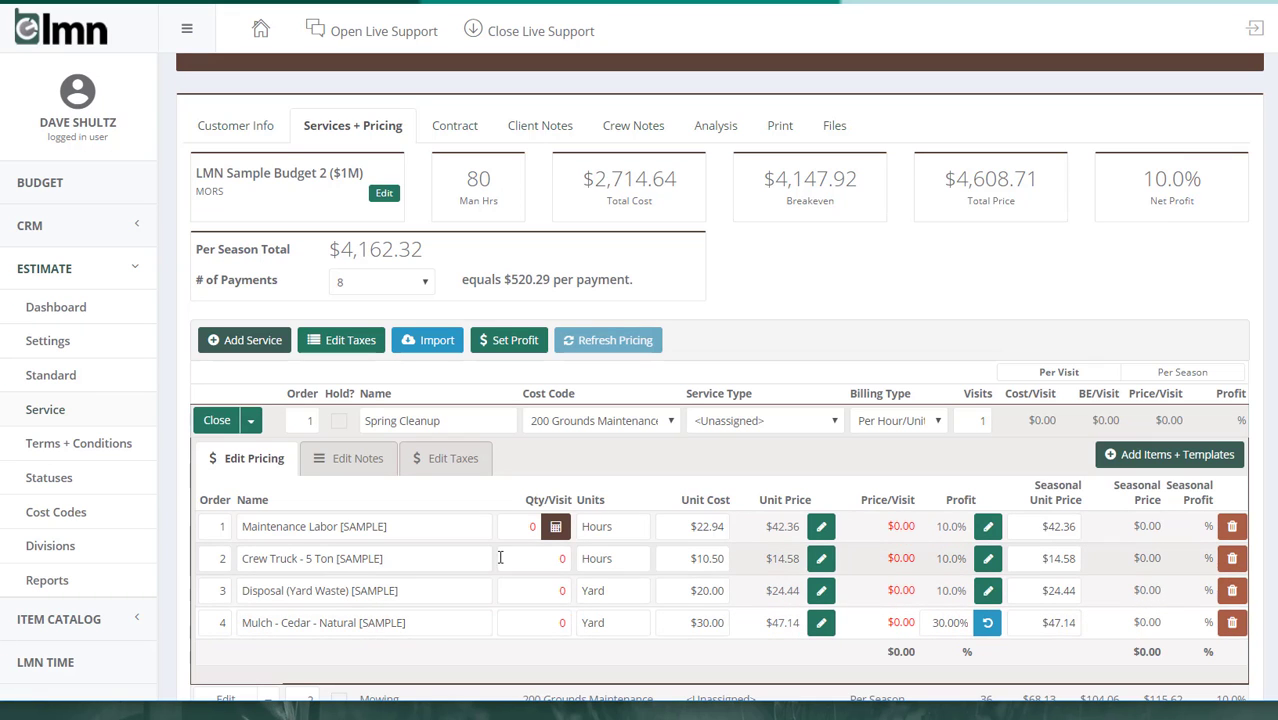
click(217, 421)
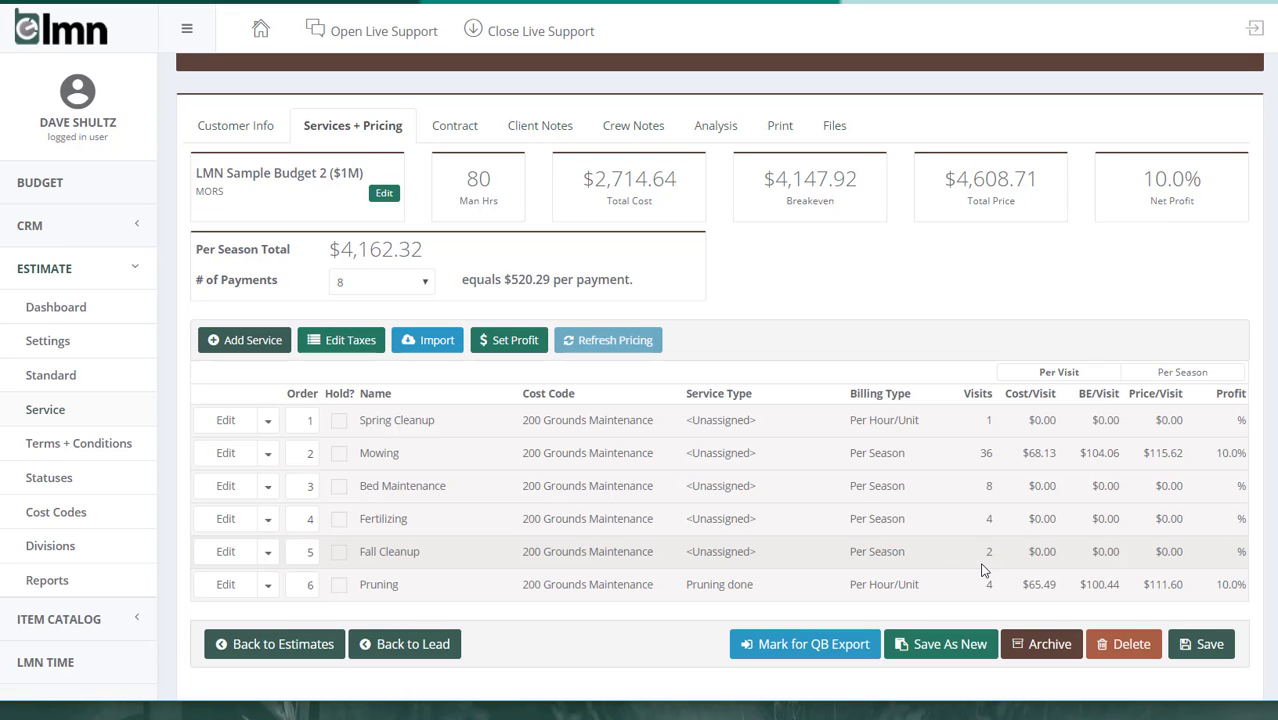
click(218, 453)
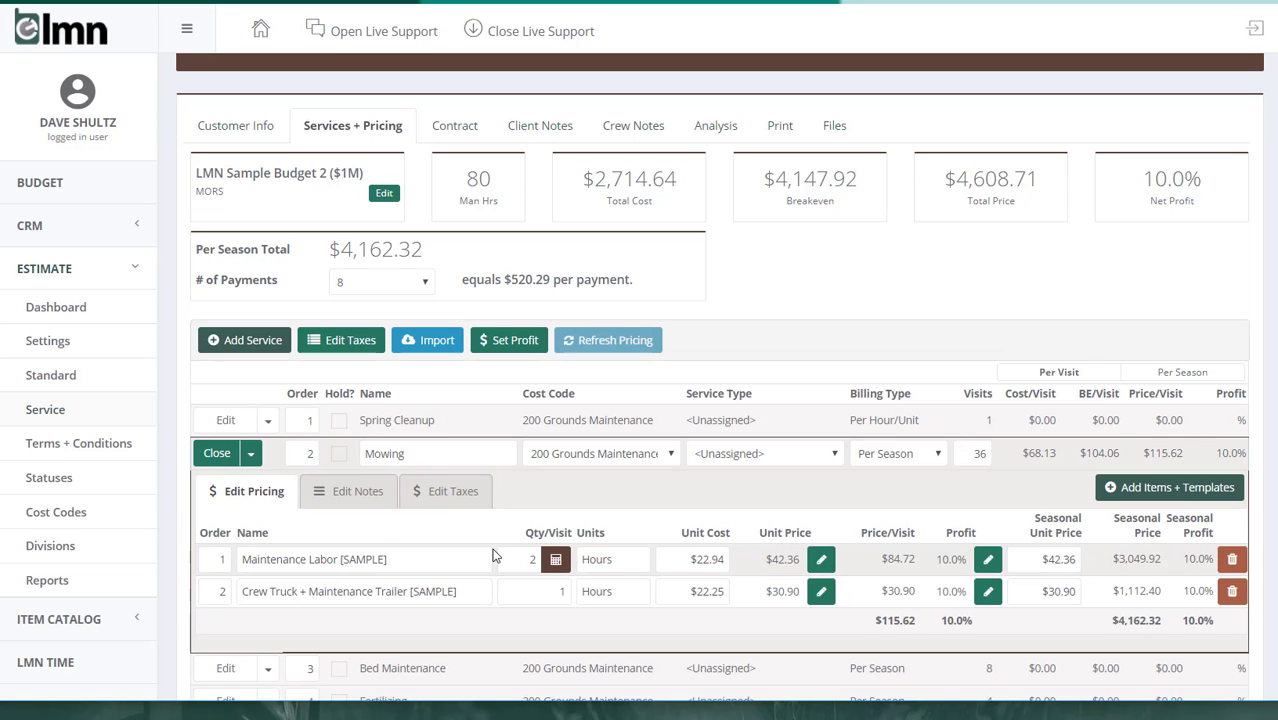
click(217, 453)
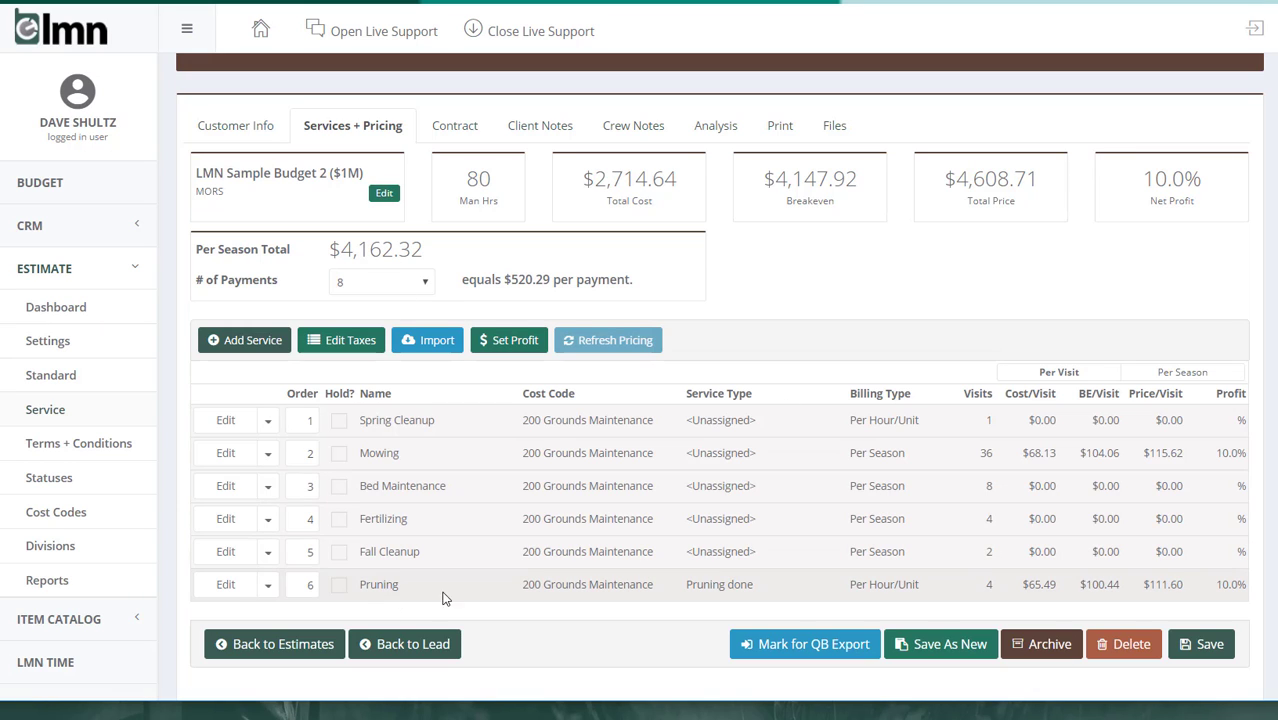
Change the Pruning service's billing type to Per Season, check the Per Season Total, and close the service
click(928, 590)
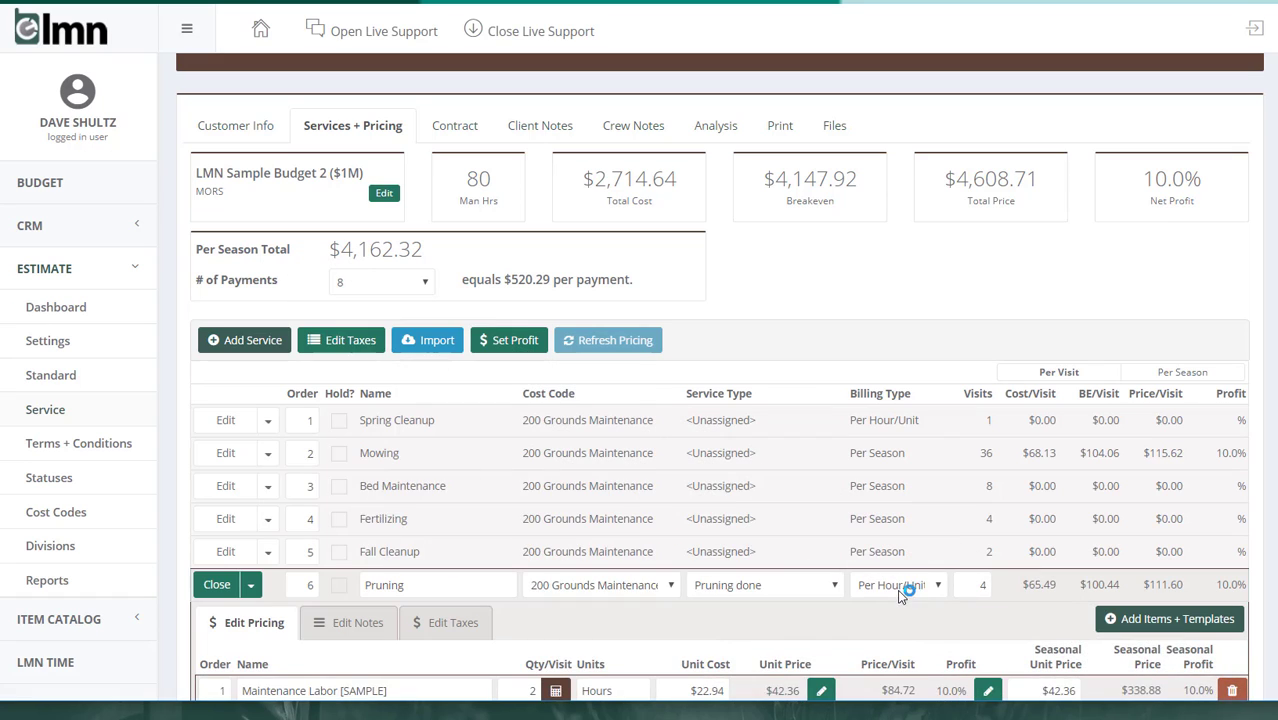
click(905, 589)
click(903, 638)
drag(426, 241, 313, 244)
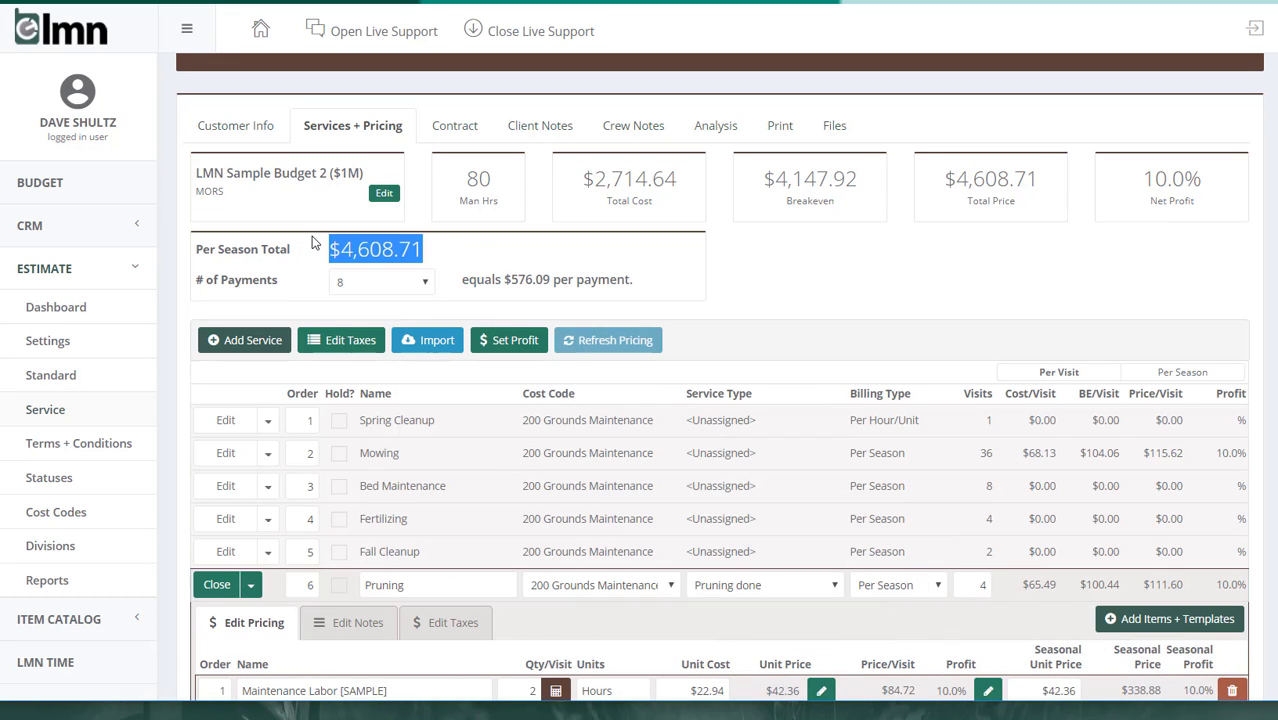
click(220, 584)
click(744, 288)
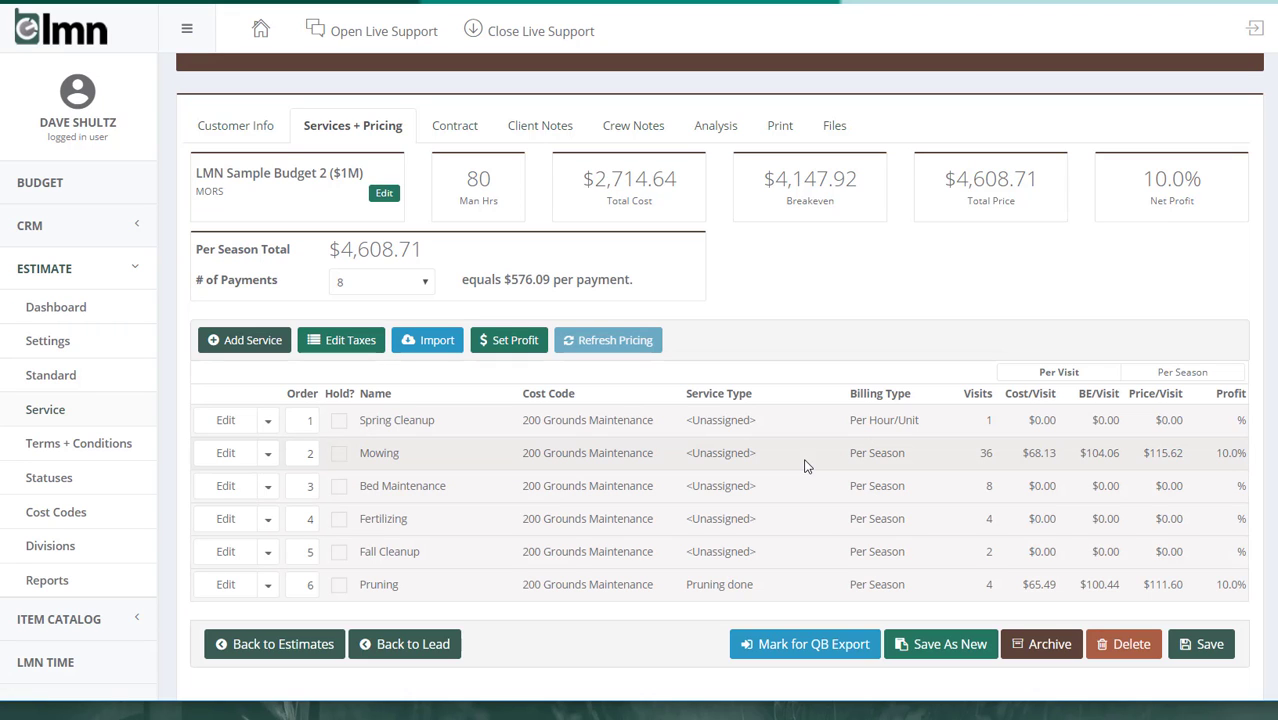
Leave the estimate for the service estimates list, discarding its unsaved changes
scroll(806, 466, up, 1)
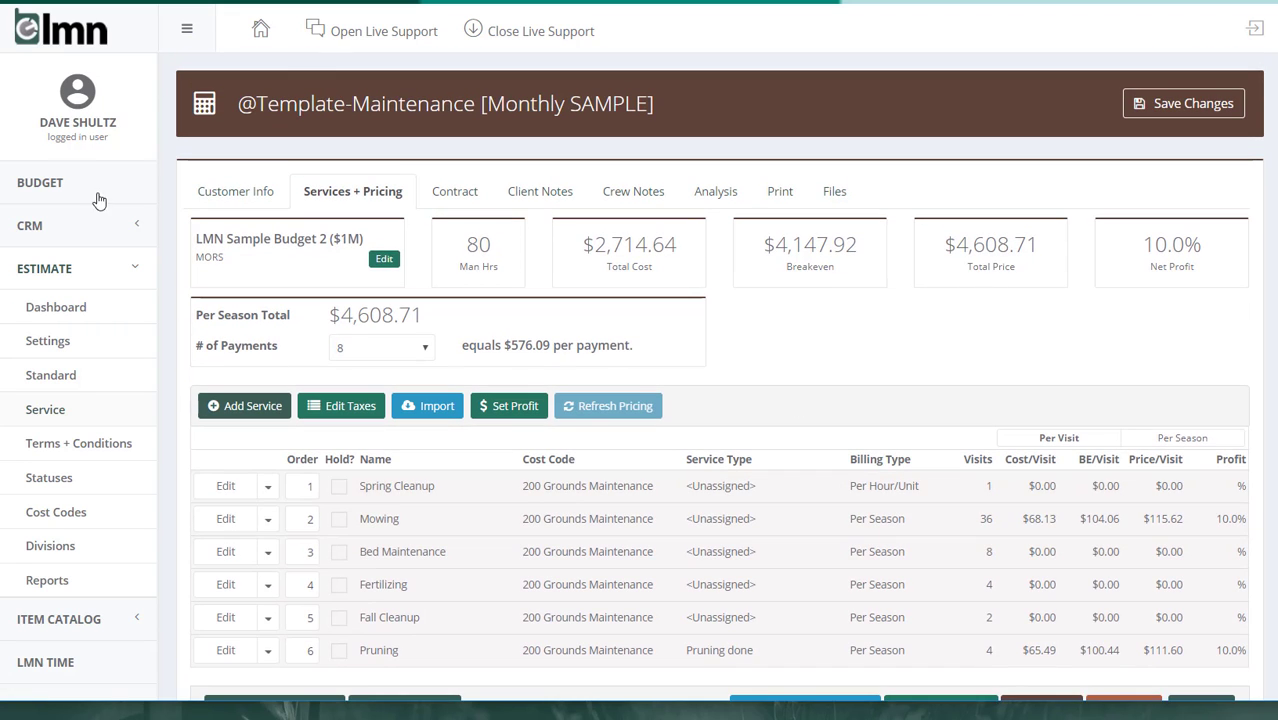
click(27, 3)
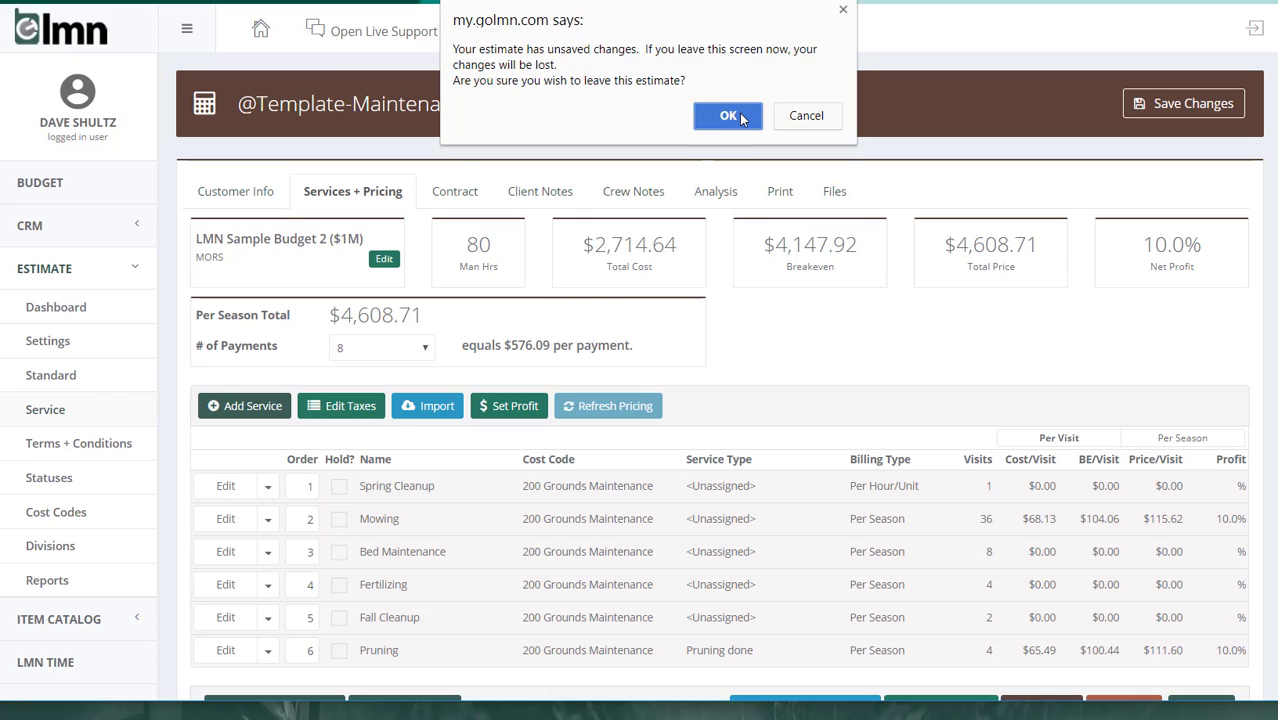
click(725, 117)
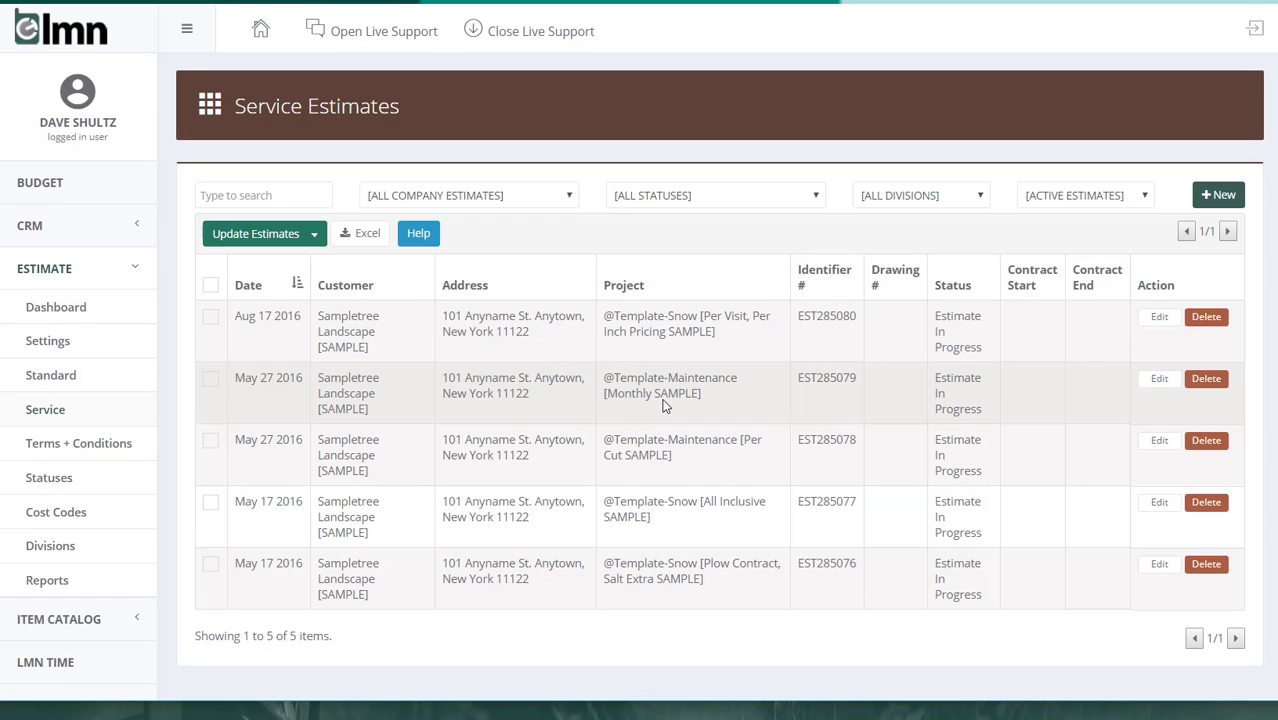
click(357, 411)
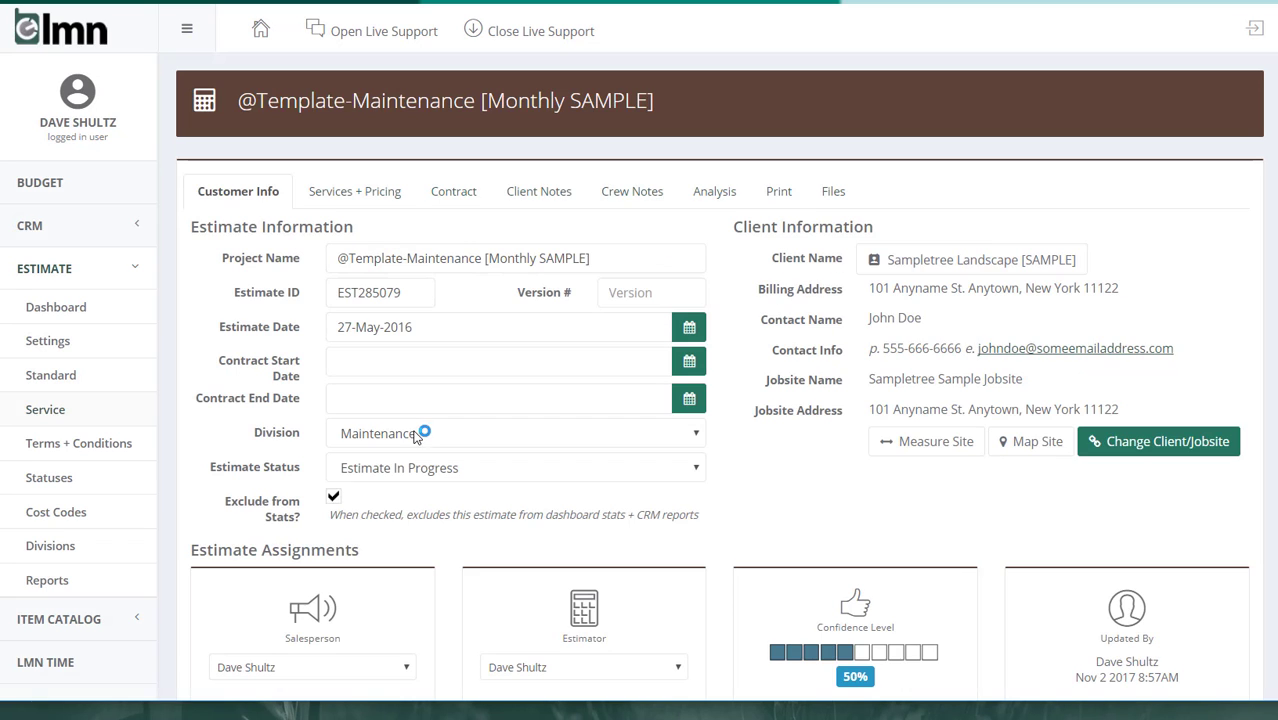
scroll(466, 390, down, 2)
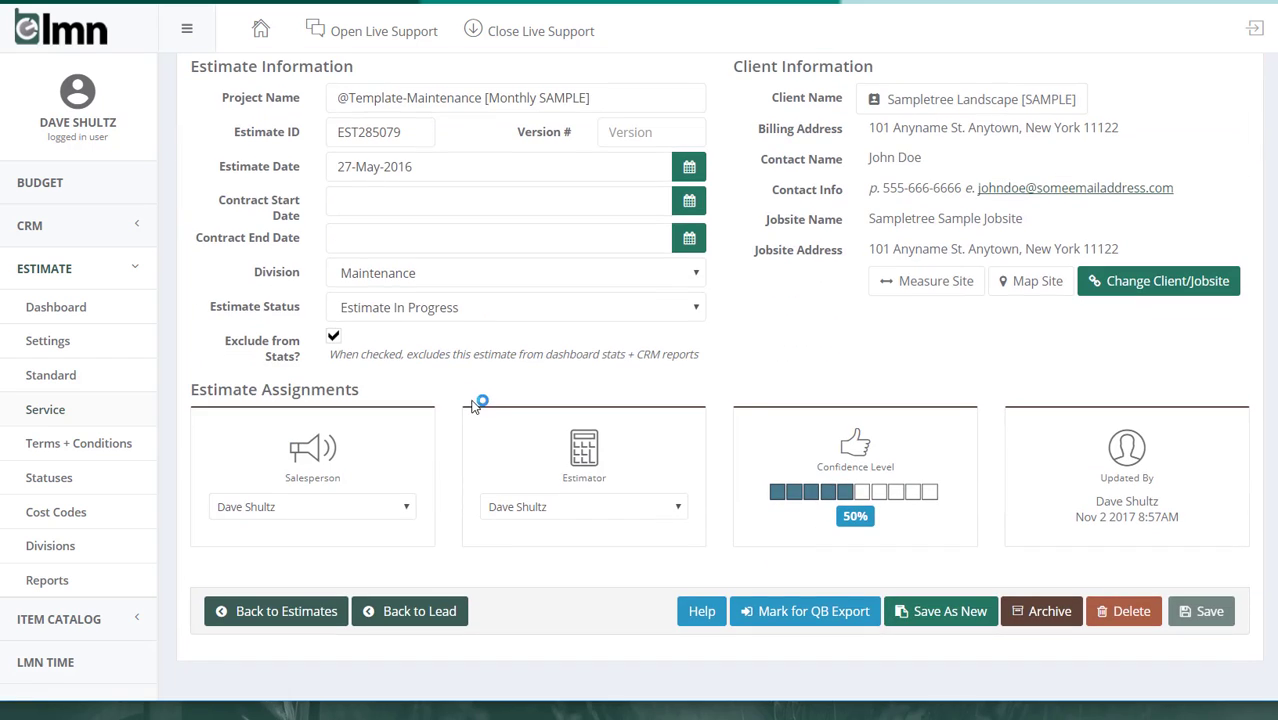
scroll(476, 400, up, 2)
click(368, 200)
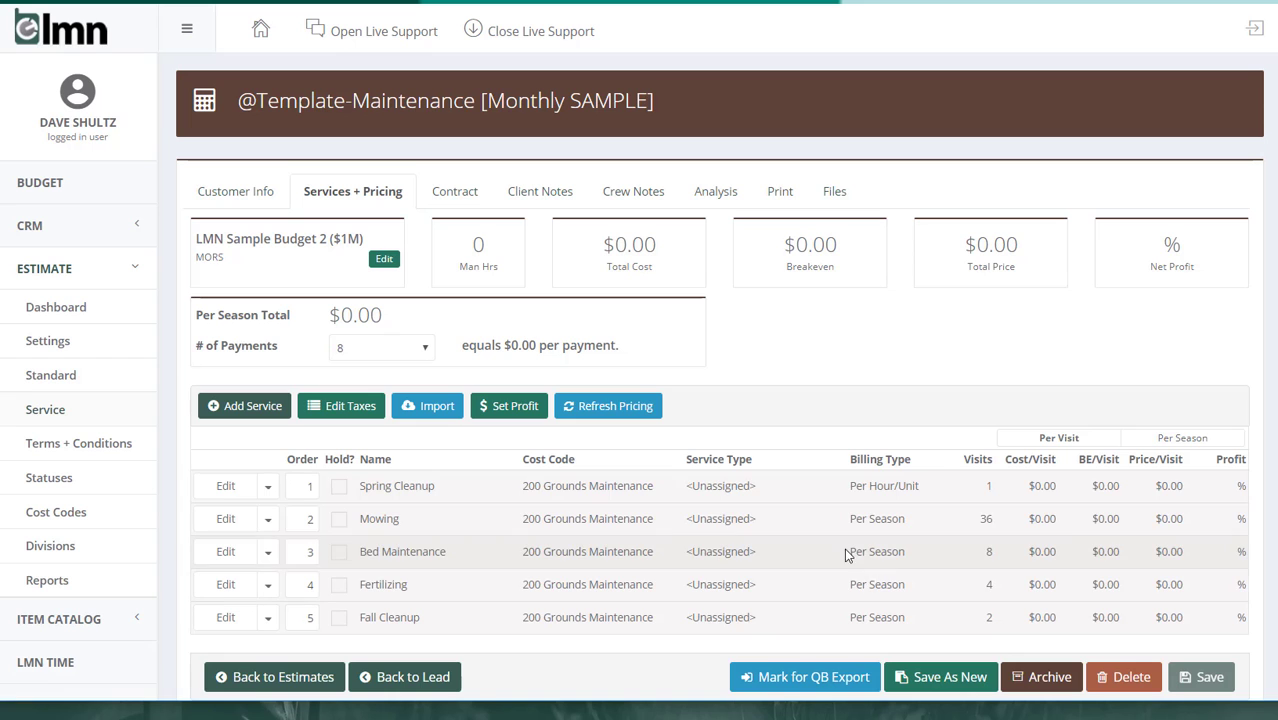
Examine the template items in the Spring Cleanup, Mowing and Bed Maintenance services, closing each one
click(224, 486)
scroll(348, 591, down, 1)
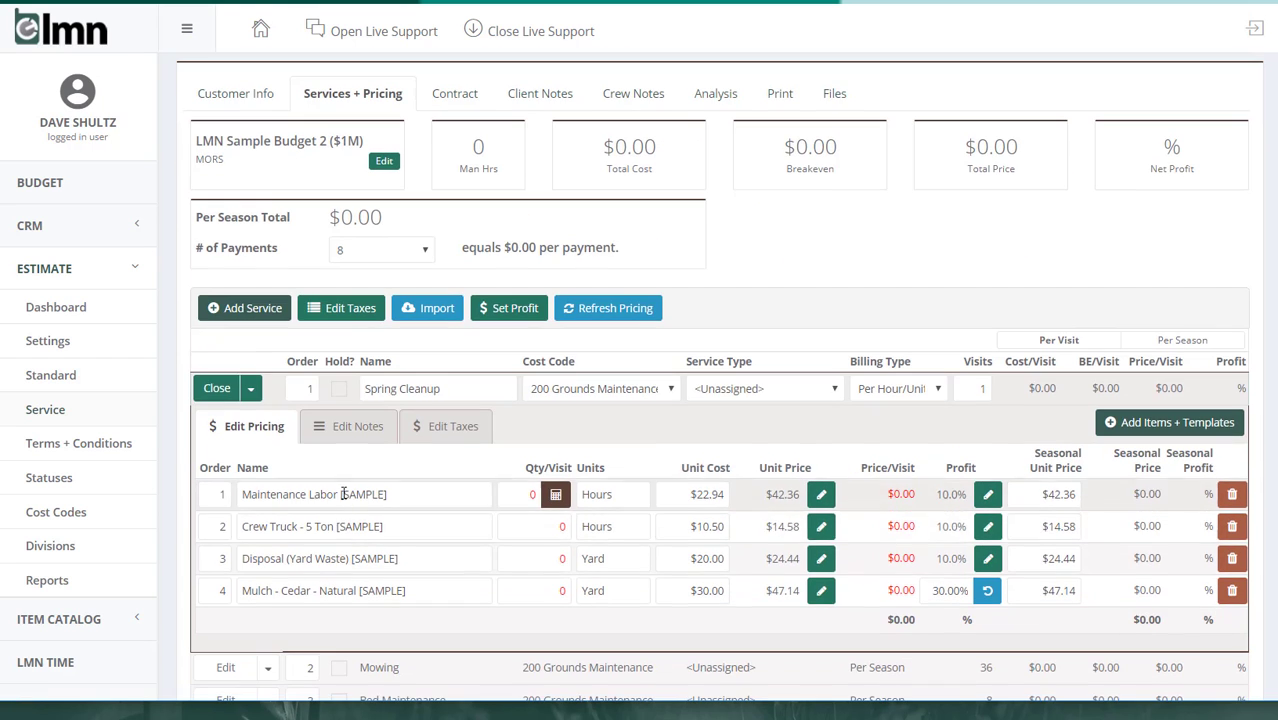
click(217, 388)
click(224, 421)
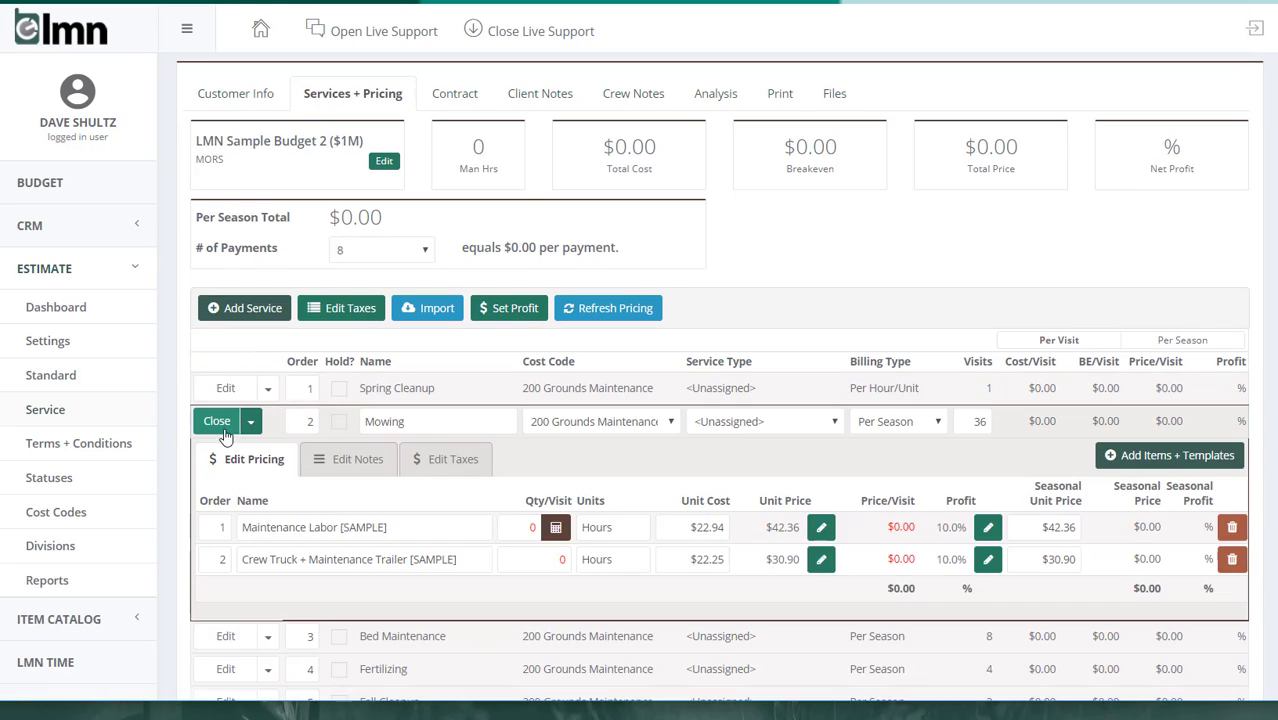
scroll(222, 420, down, 1)
click(216, 323)
click(227, 390)
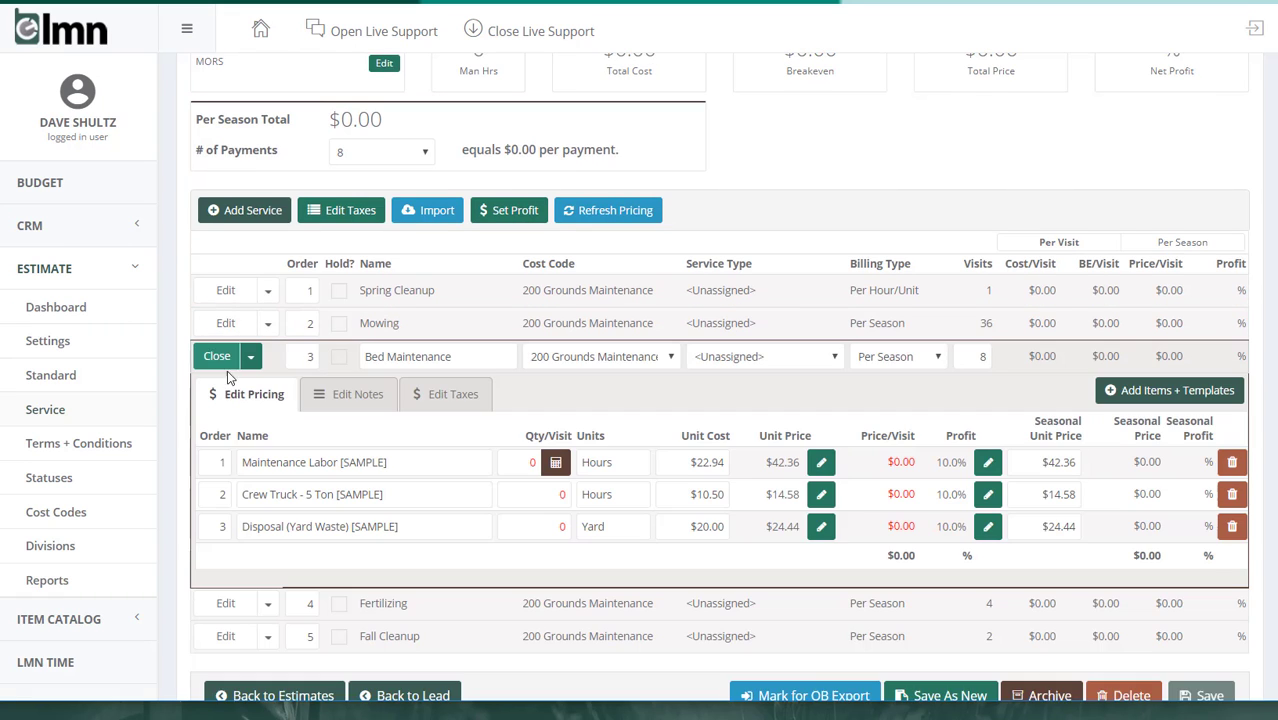
click(229, 398)
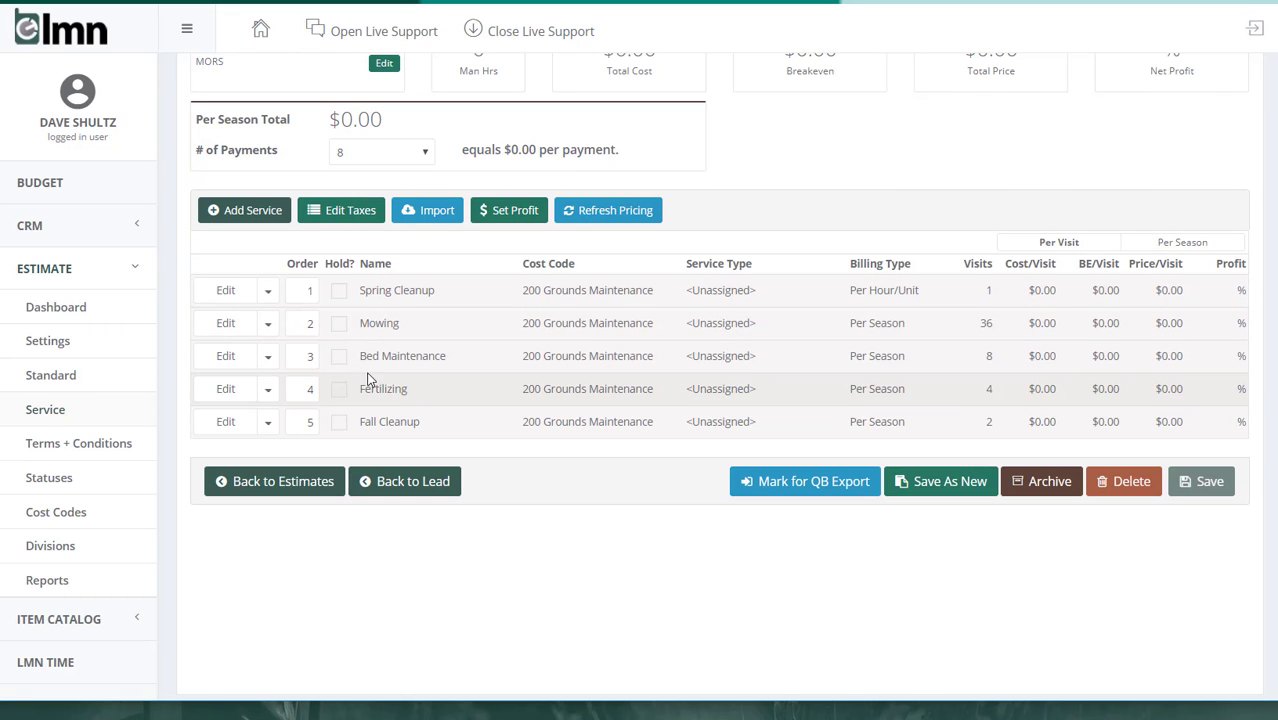
scroll(137, 354, up, 2)
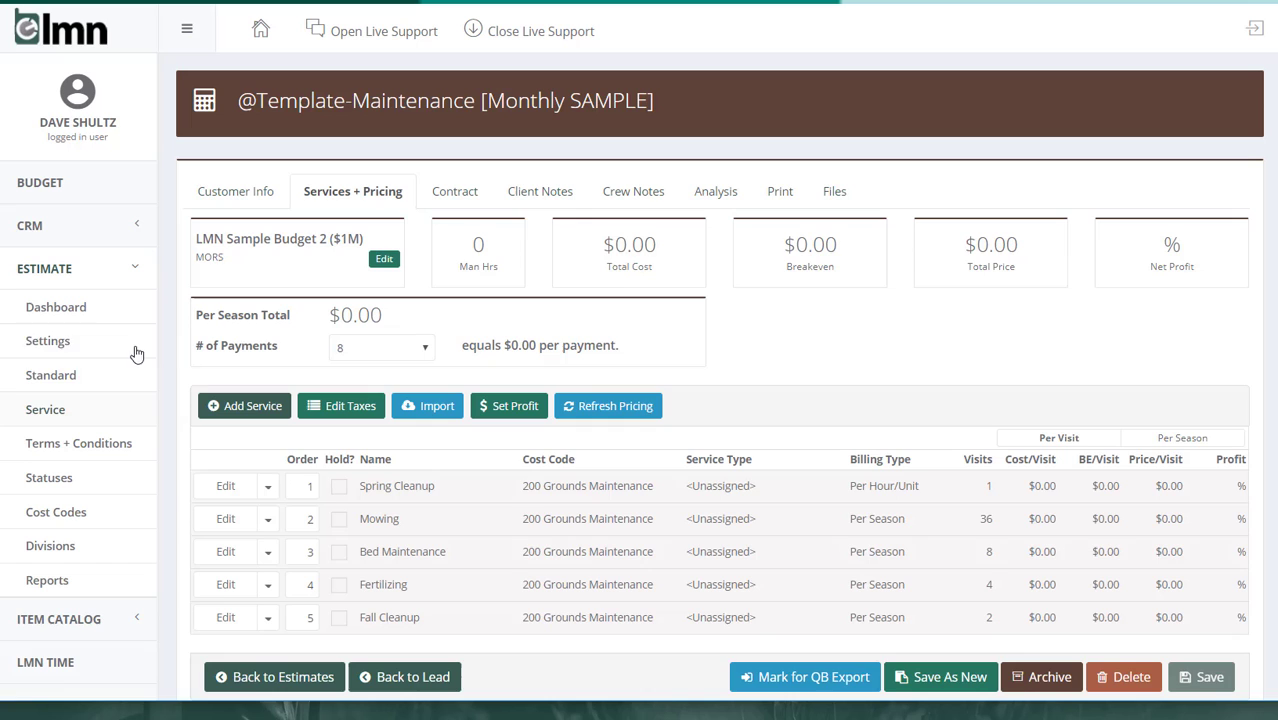
click(80, 408)
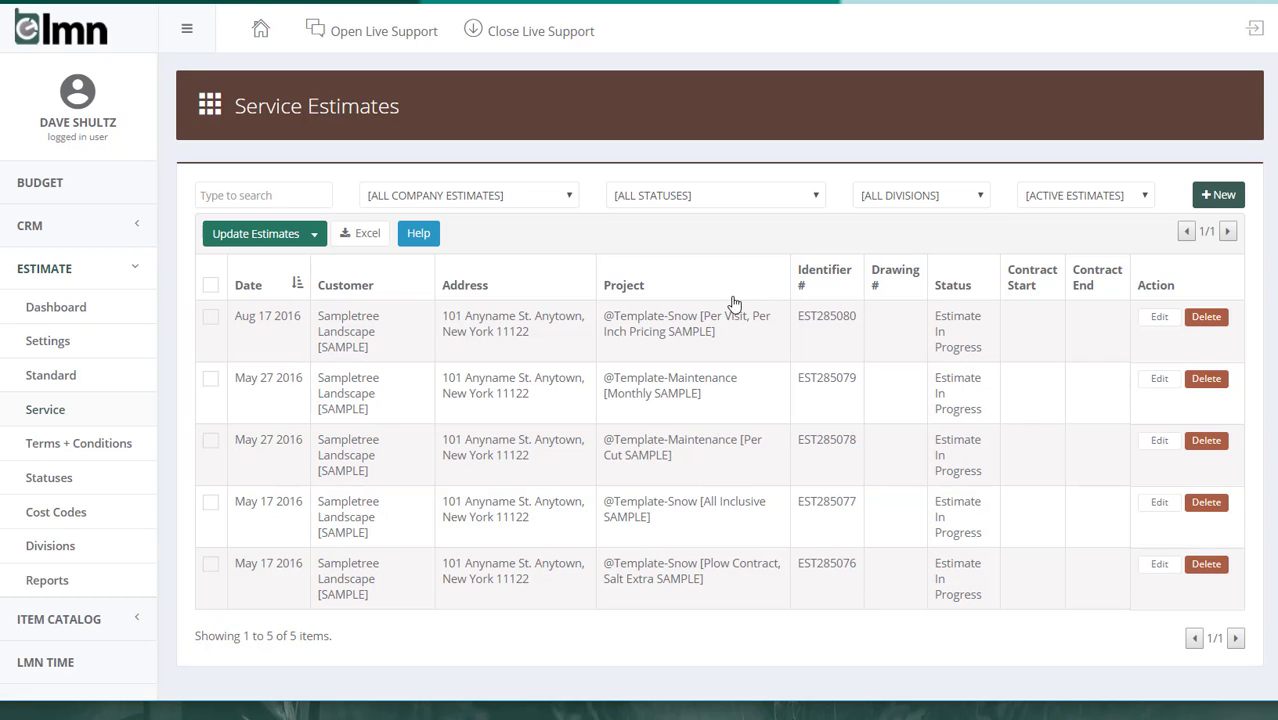
click(728, 298)
click(728, 297)
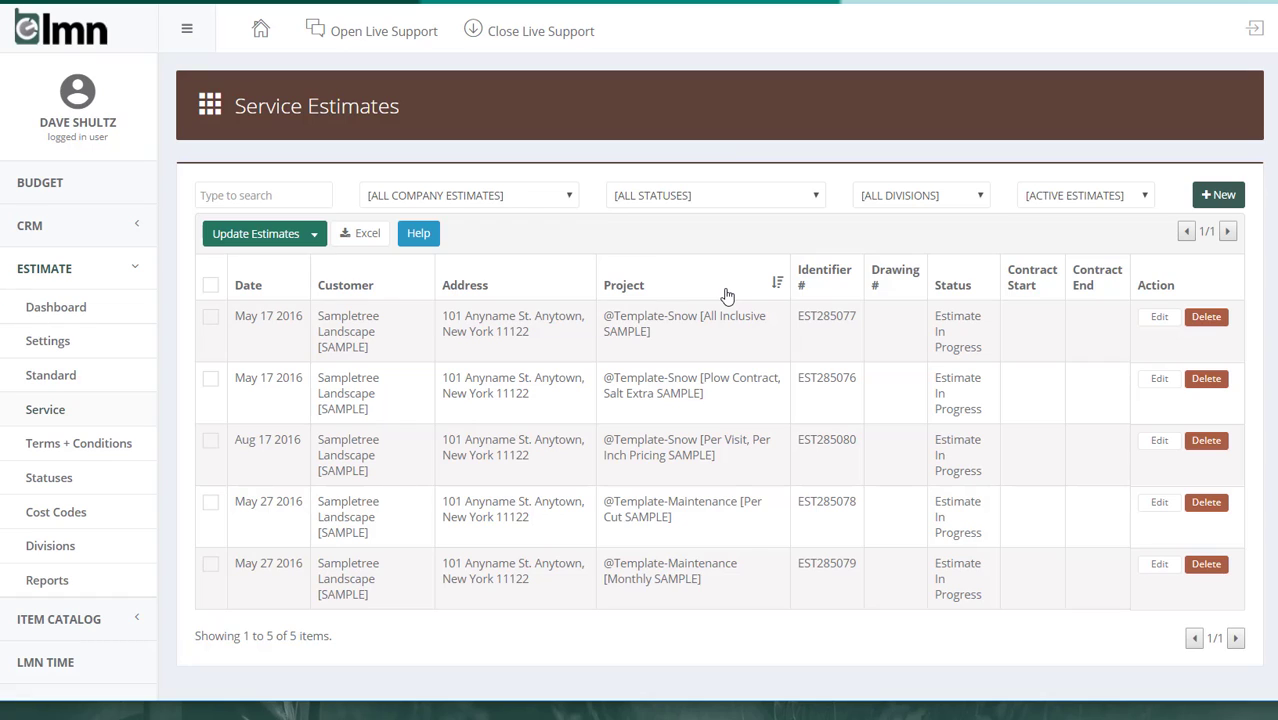
click(728, 297)
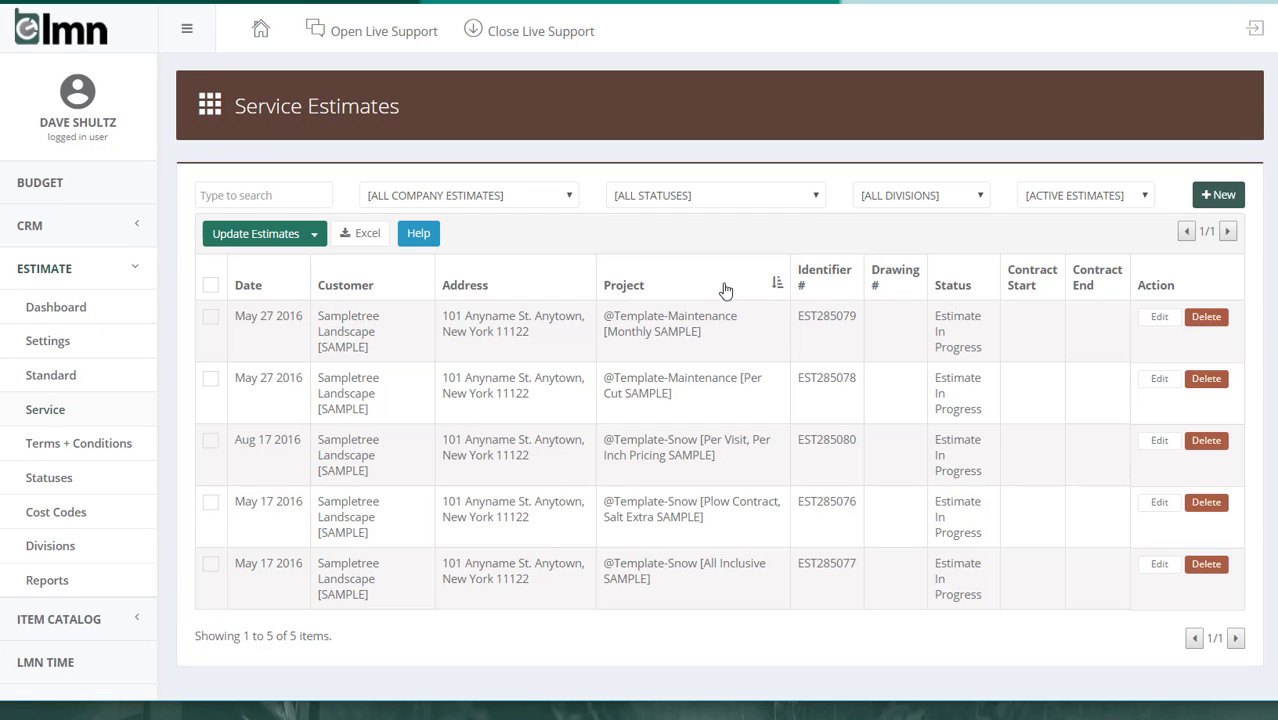
click(640, 322)
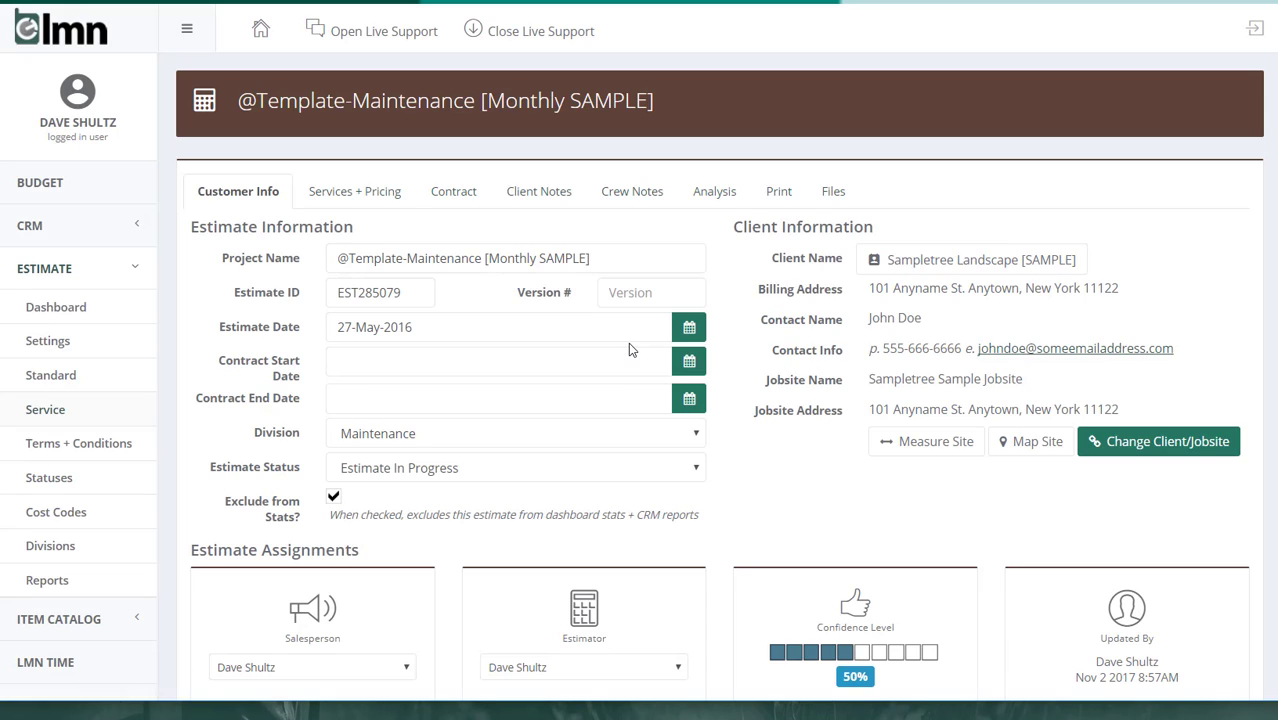
Start saving the monthly maintenance template as a new estimate, and find and select Dulles Golf Center as its client
scroll(633, 334, down, 2)
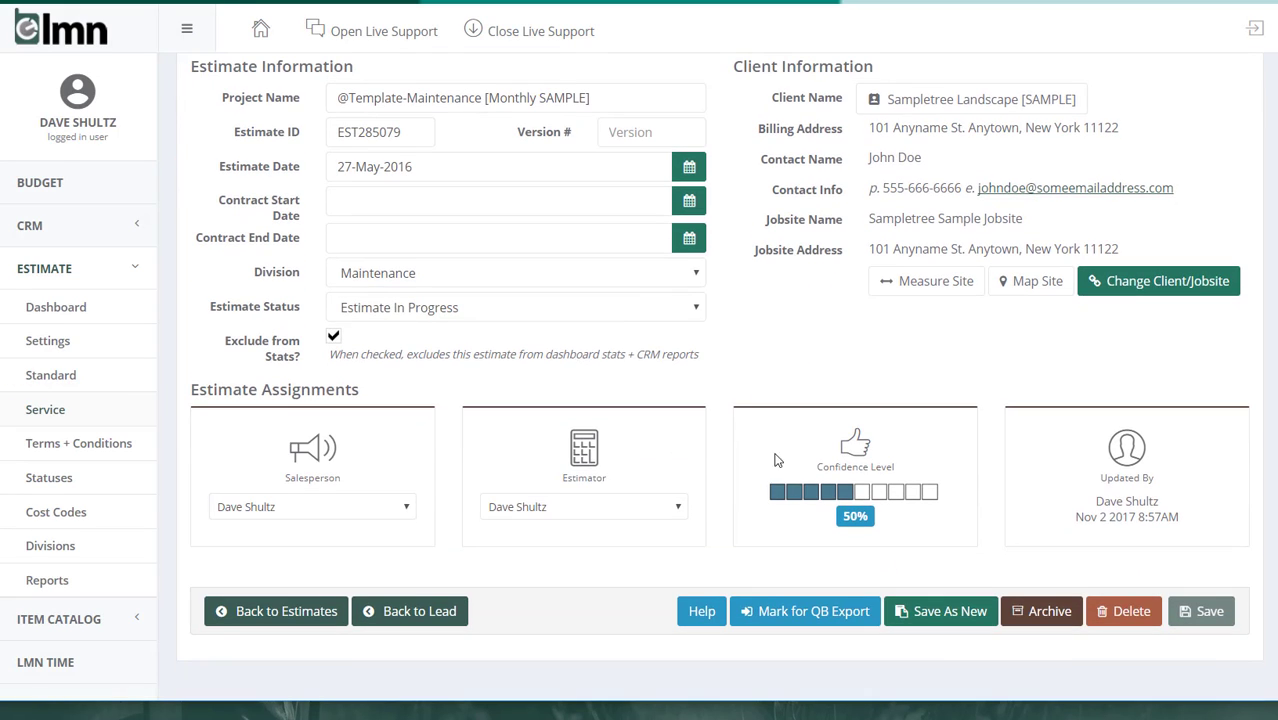
click(955, 611)
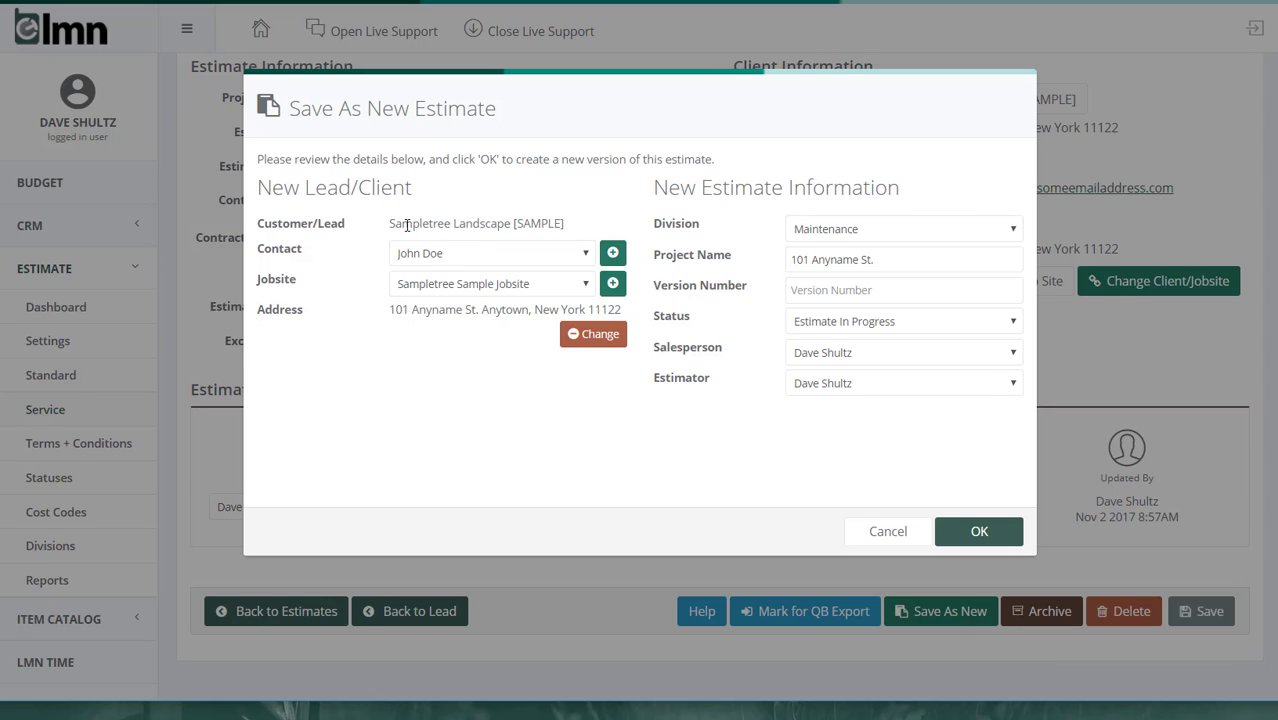
drag(388, 223, 577, 234)
click(585, 221)
click(593, 336)
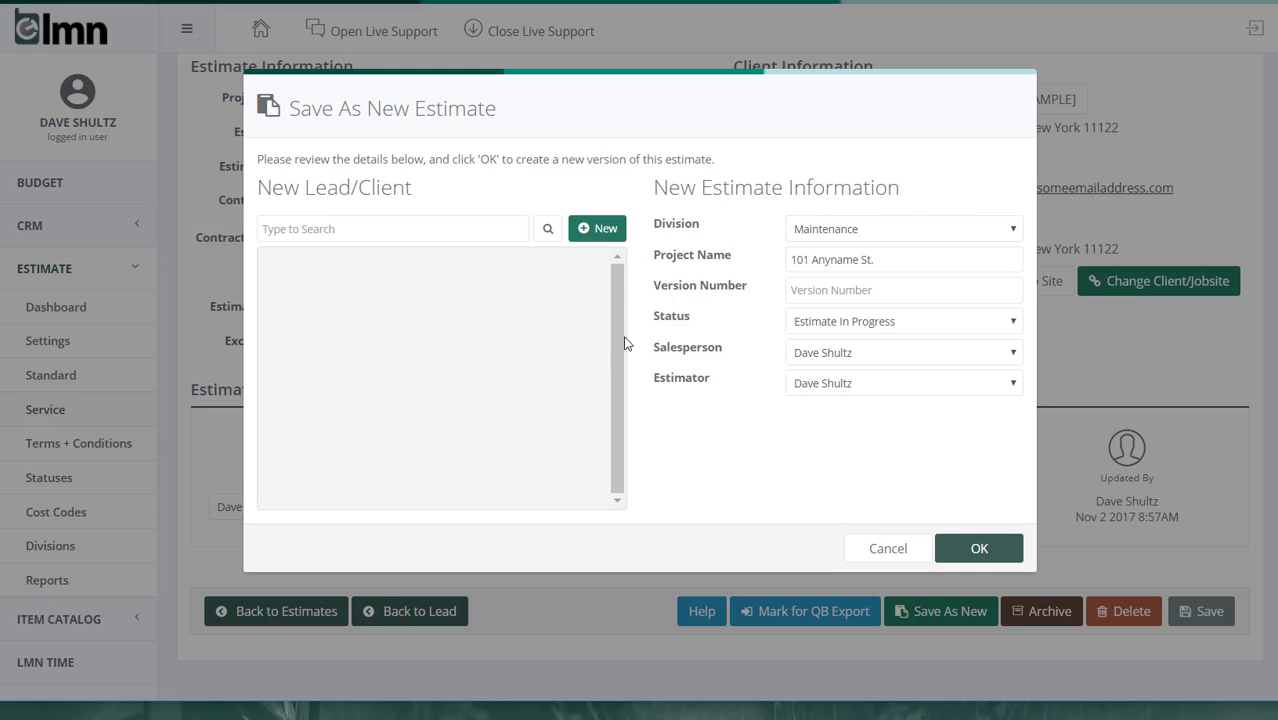
text(dull)
click(549, 230)
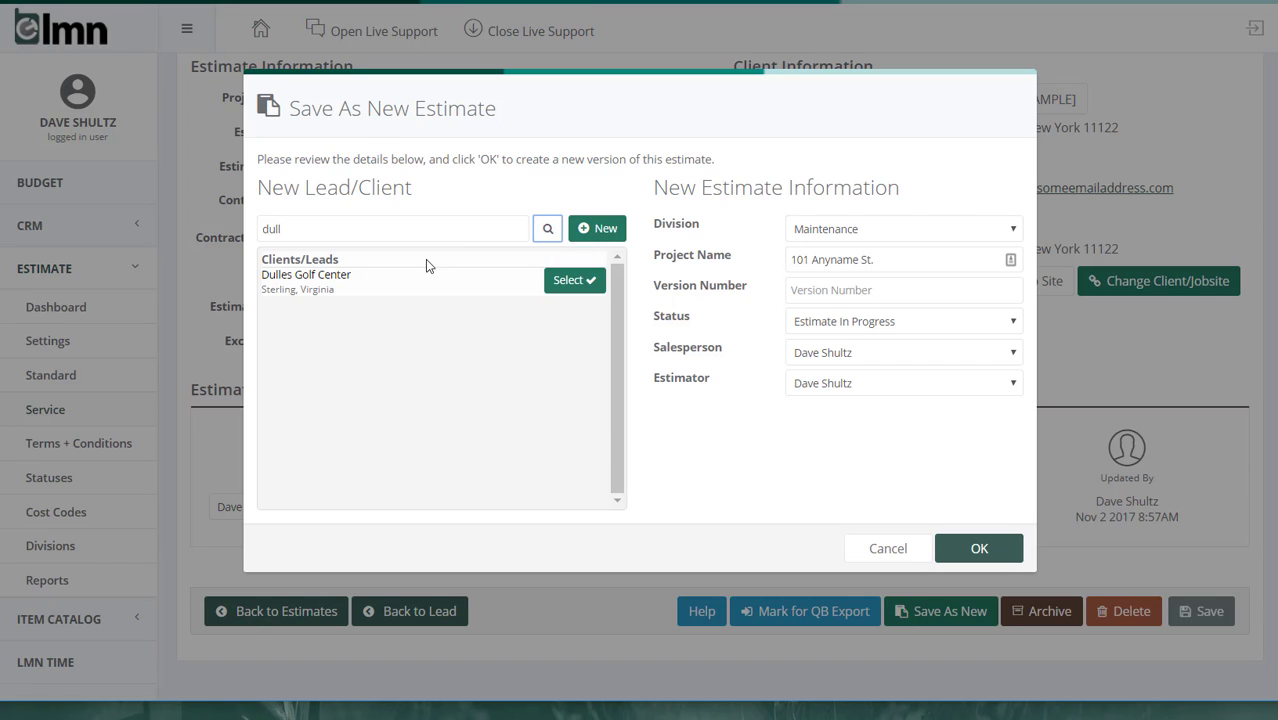
click(592, 285)
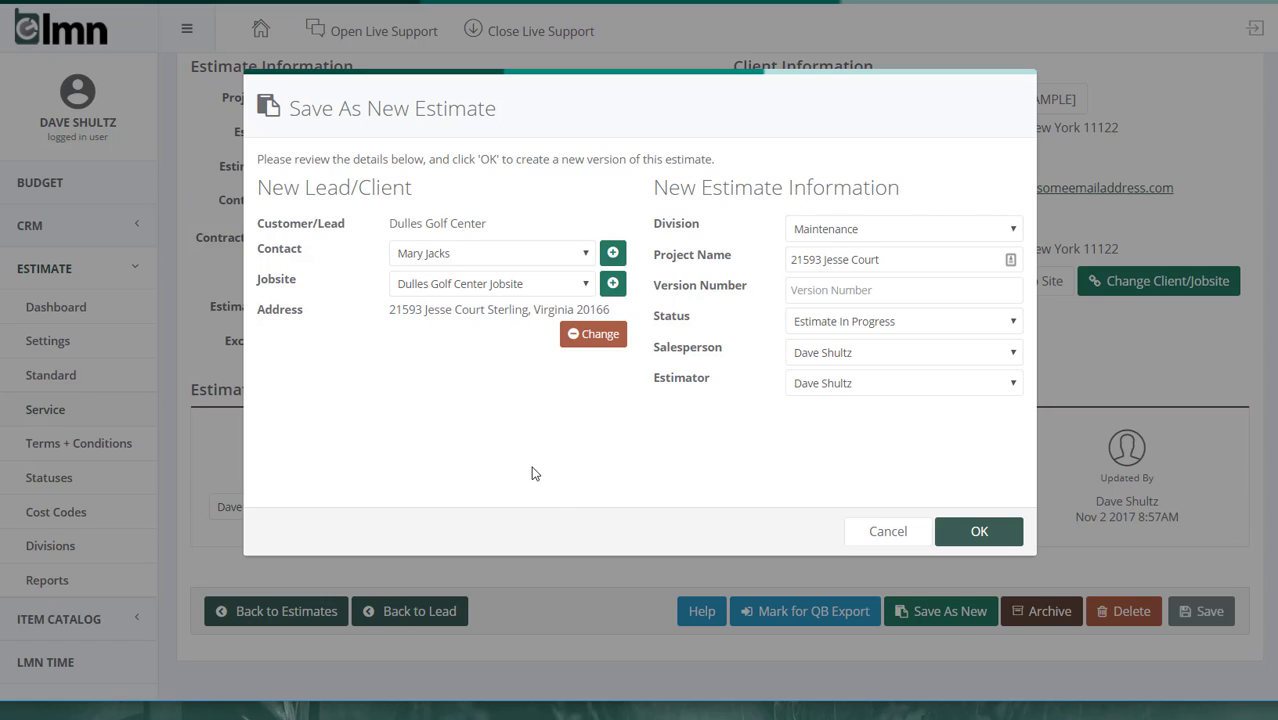
click(592, 336)
click(612, 230)
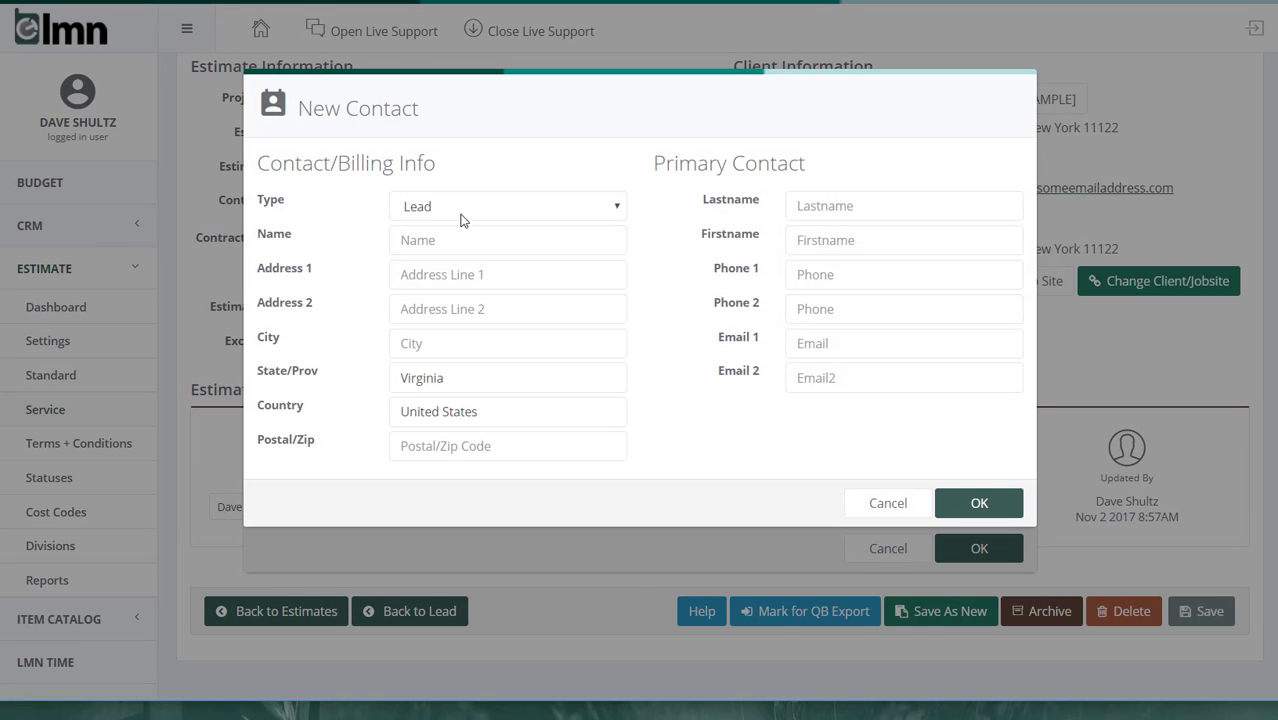
click(895, 507)
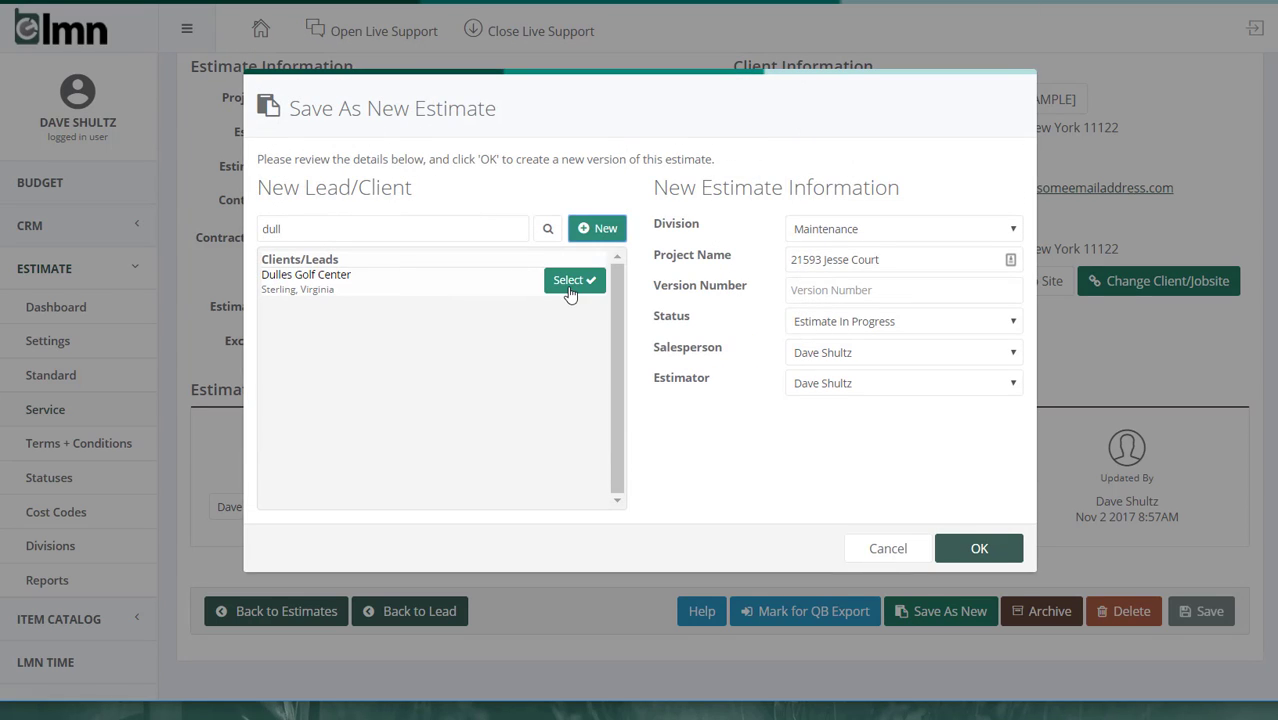
click(572, 284)
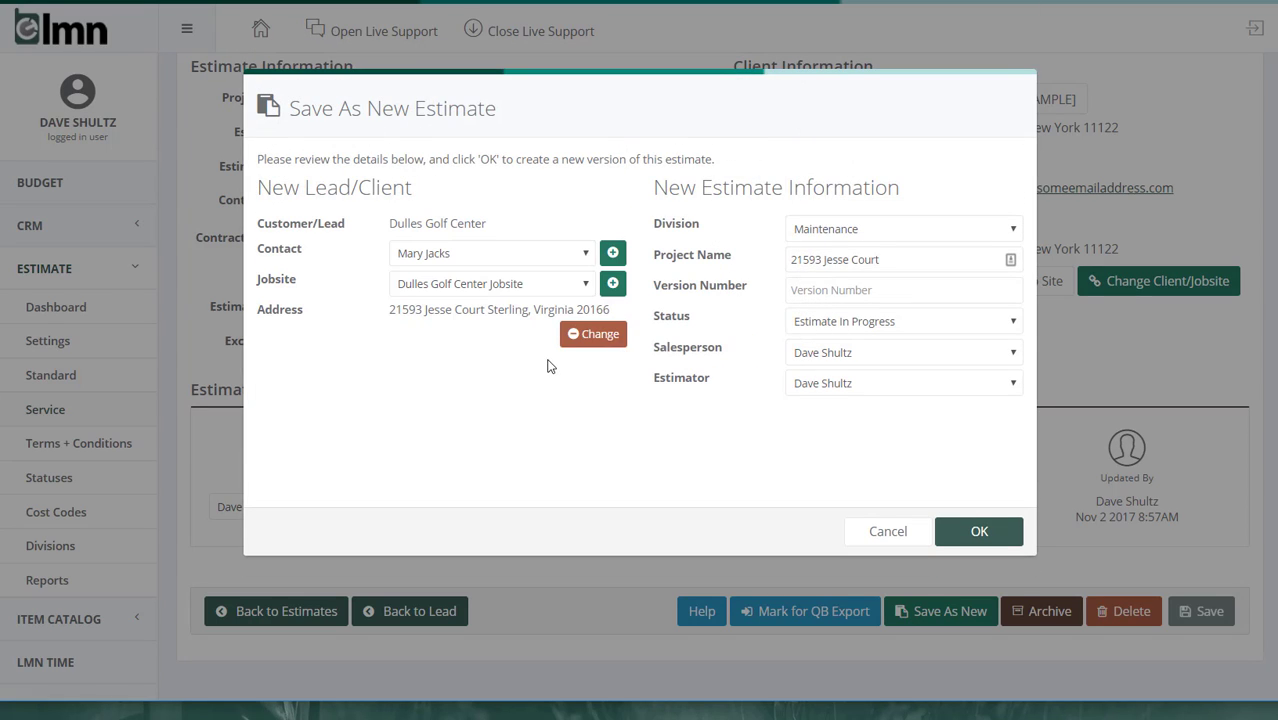
Set the new estimate's division to Install, keep the listed contact and jobsite, and create the estimate
click(522, 284)
click(517, 307)
click(574, 253)
click(480, 380)
click(884, 232)
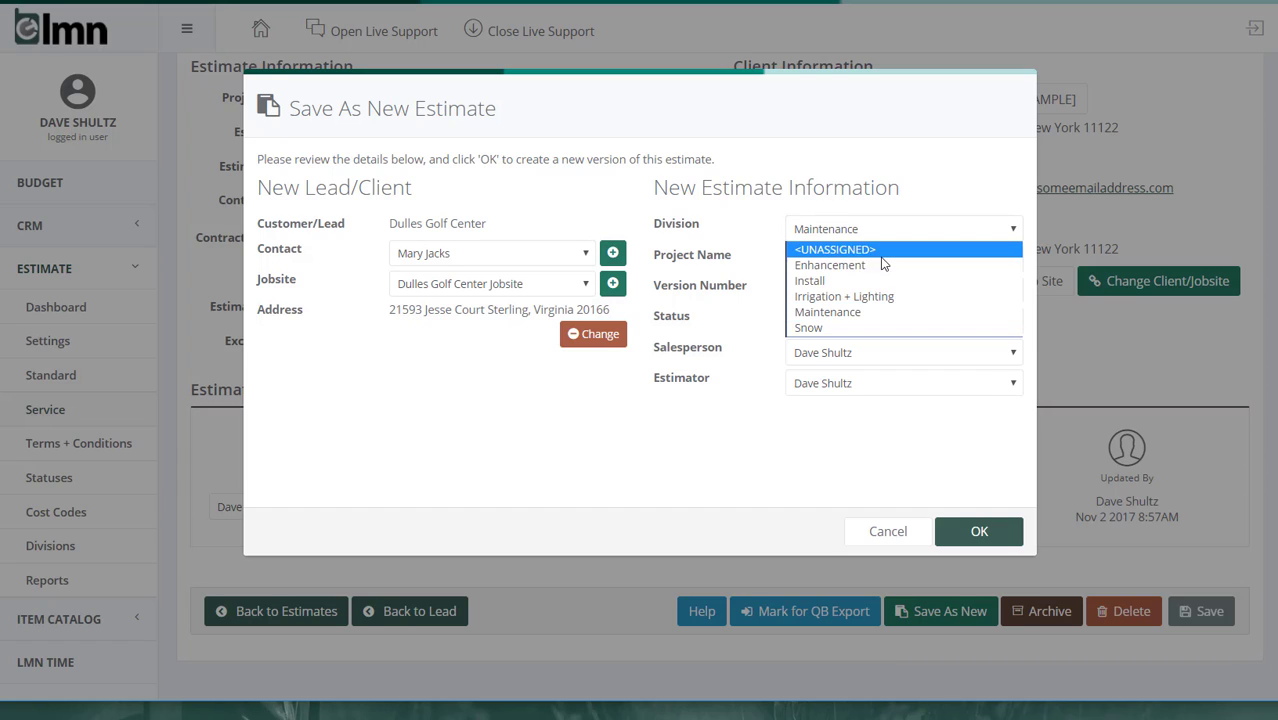
click(870, 278)
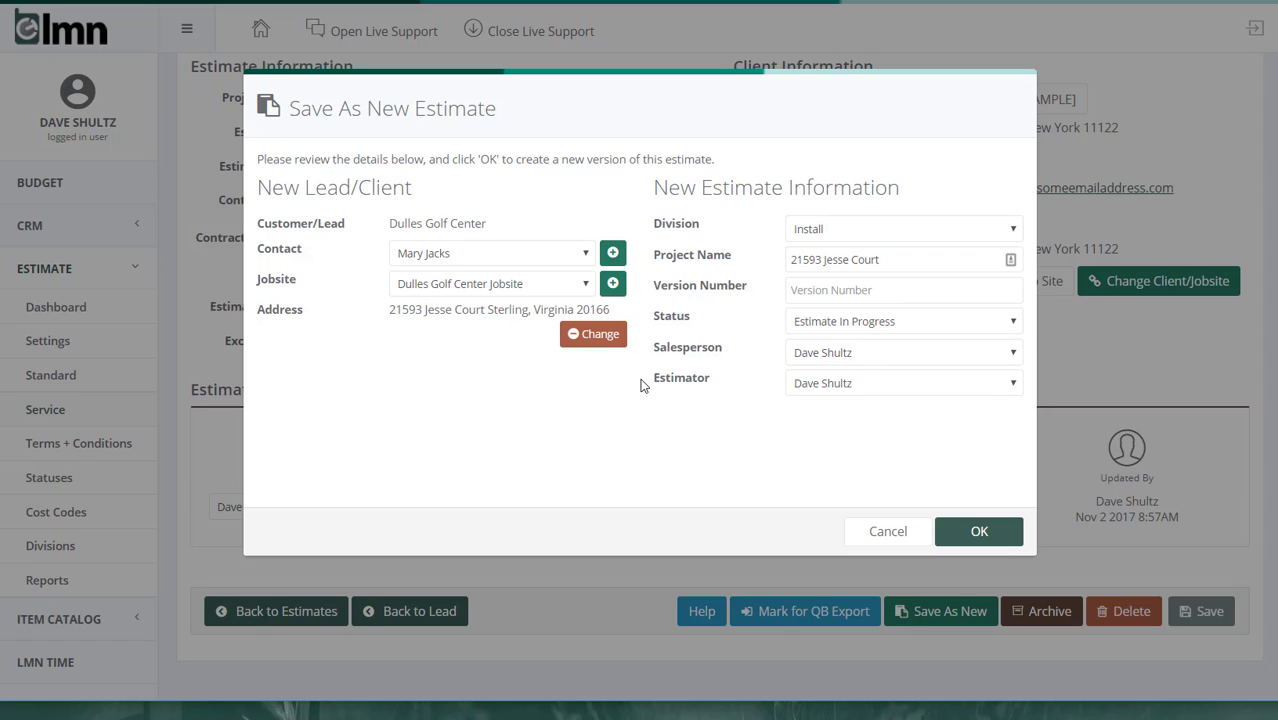
click(962, 528)
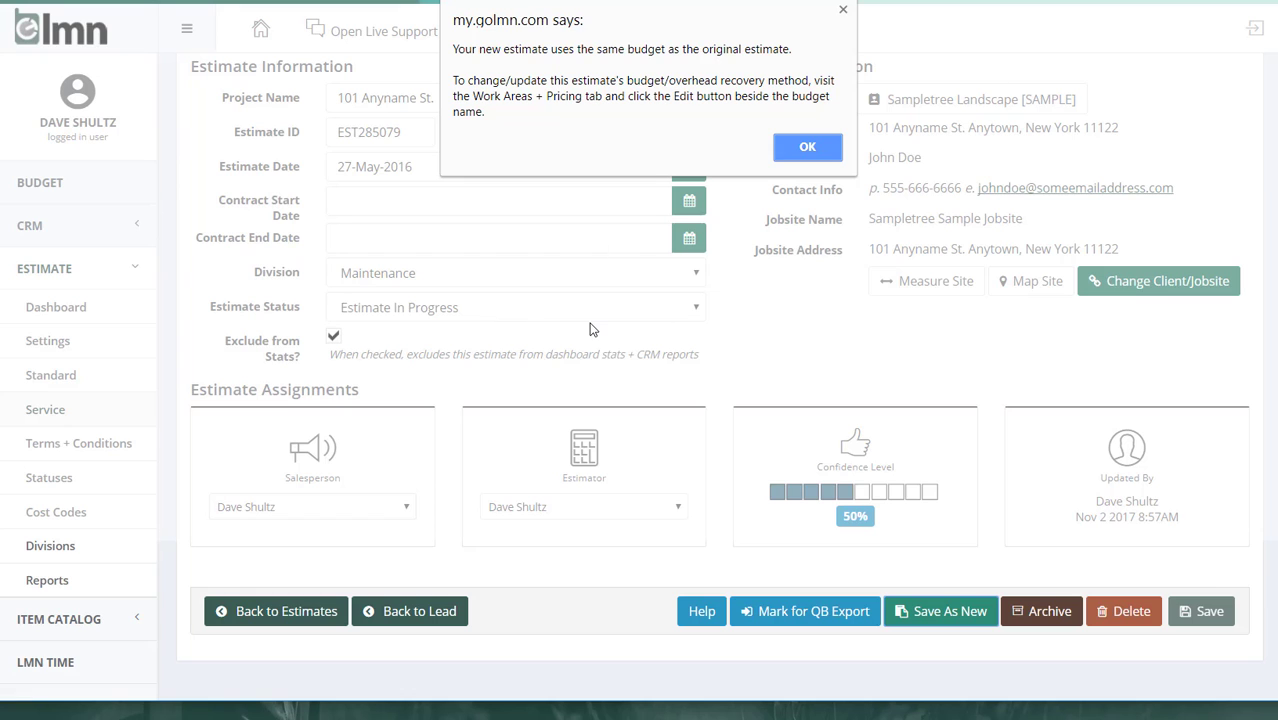
click(808, 147)
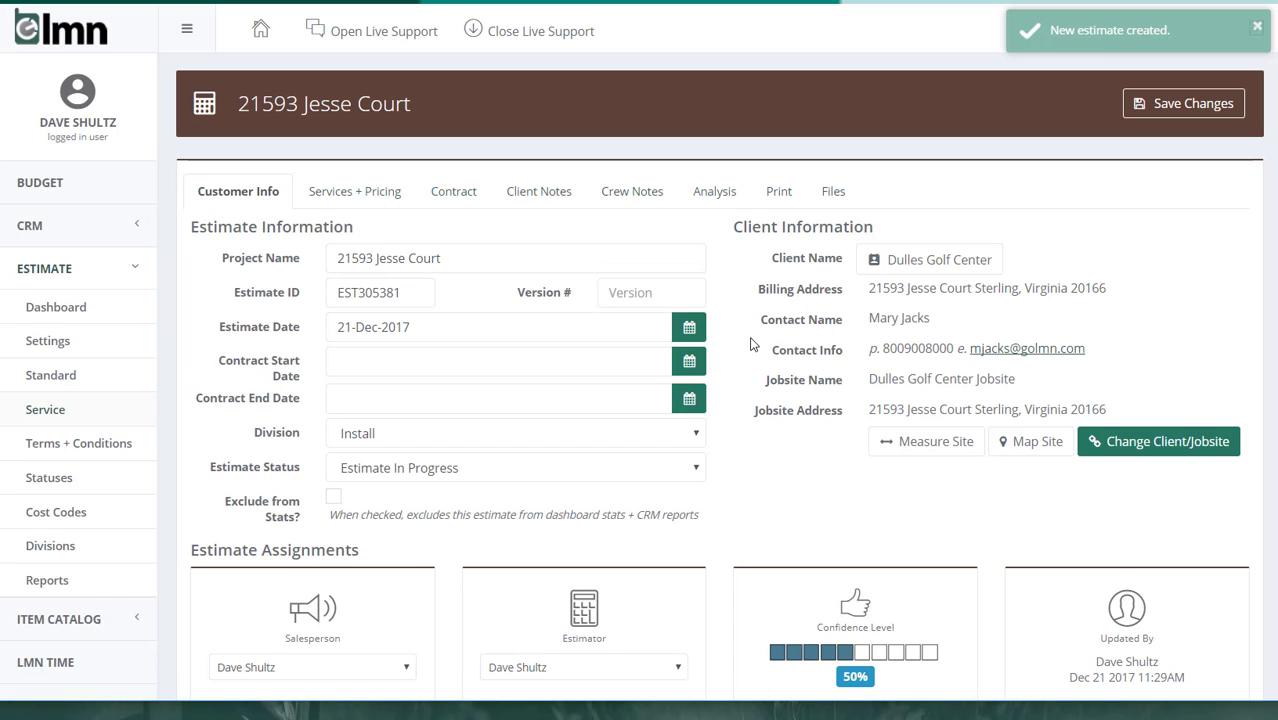
Save the new Dulles Golf Center estimate before leaving it
scroll(752, 338, down, 1)
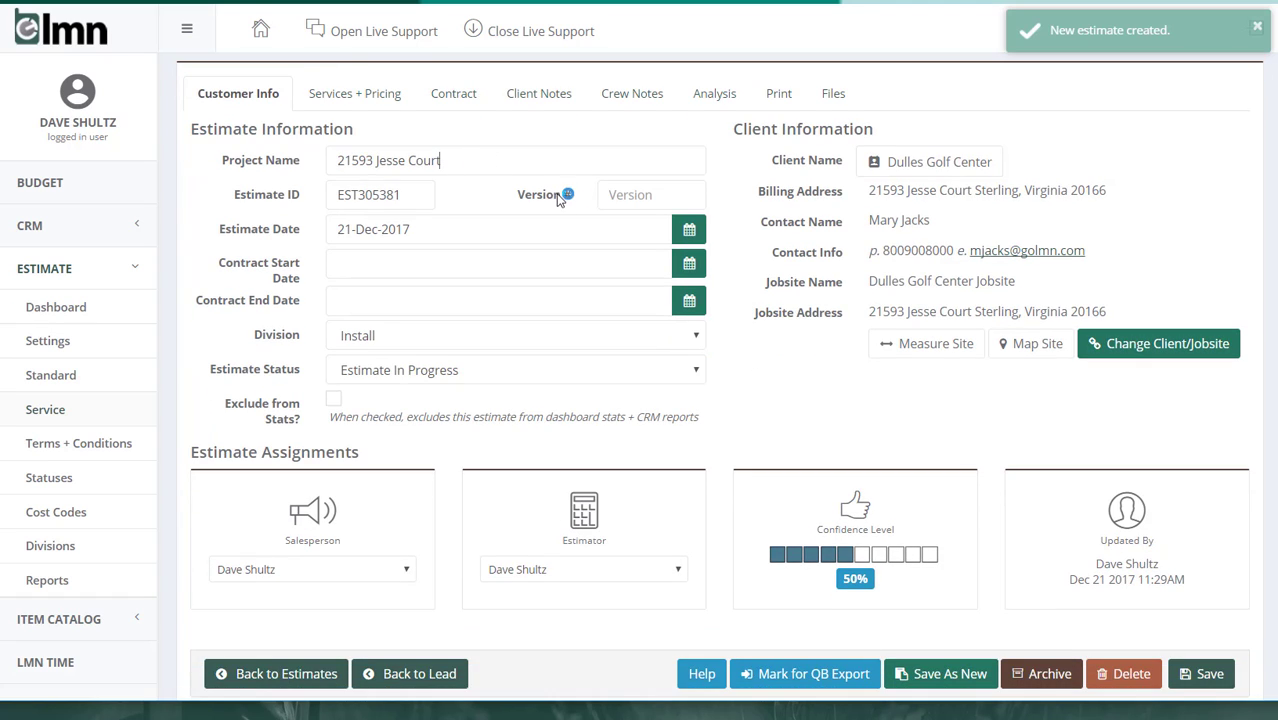
drag(476, 162, 310, 232)
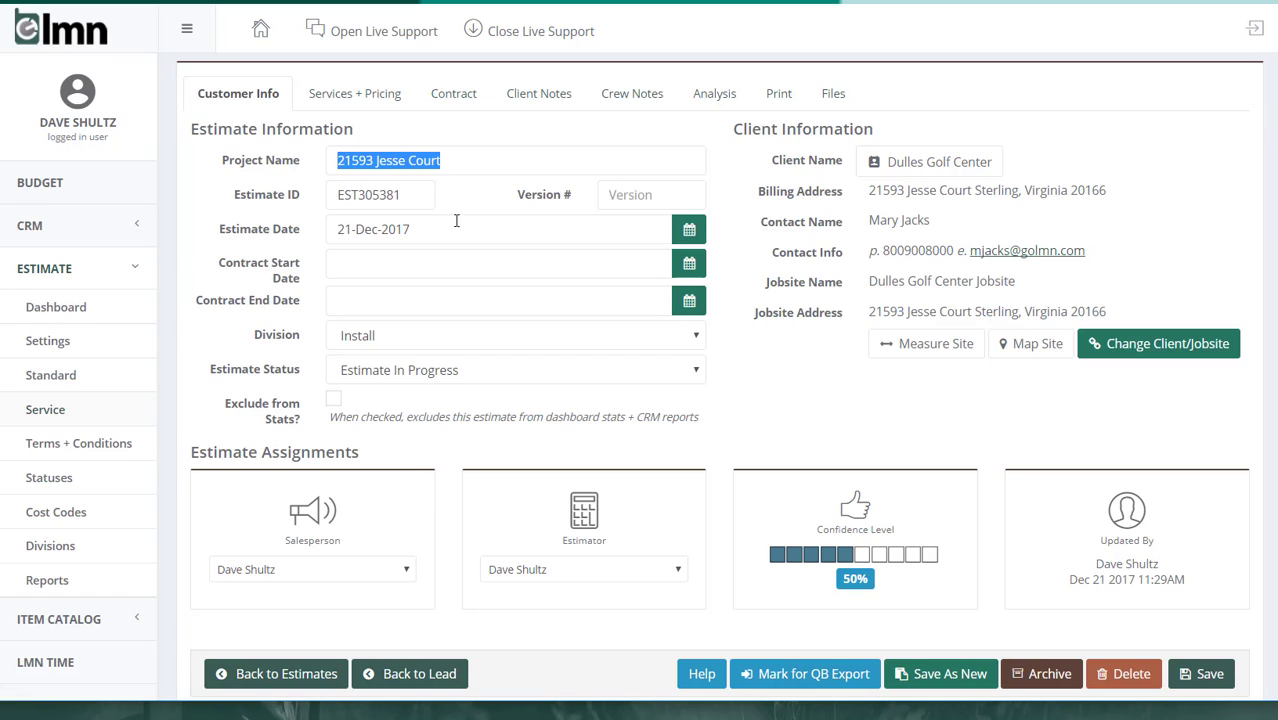
click(71, 346)
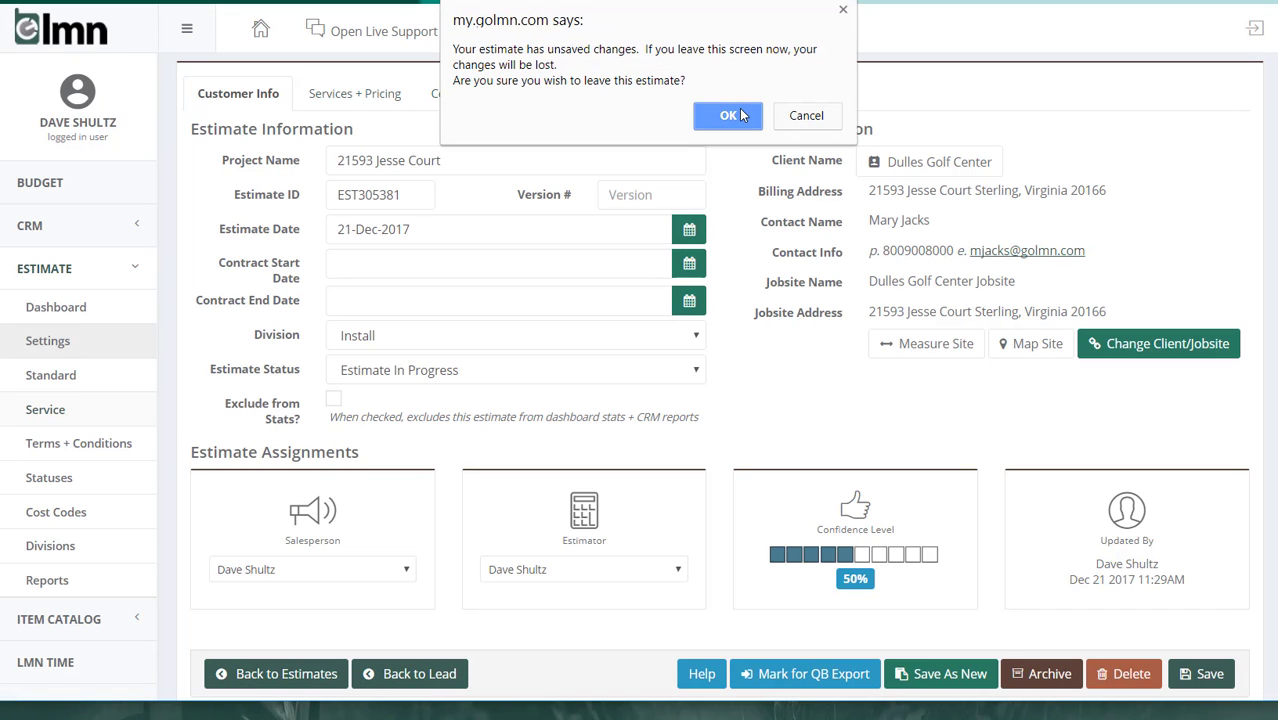
click(806, 116)
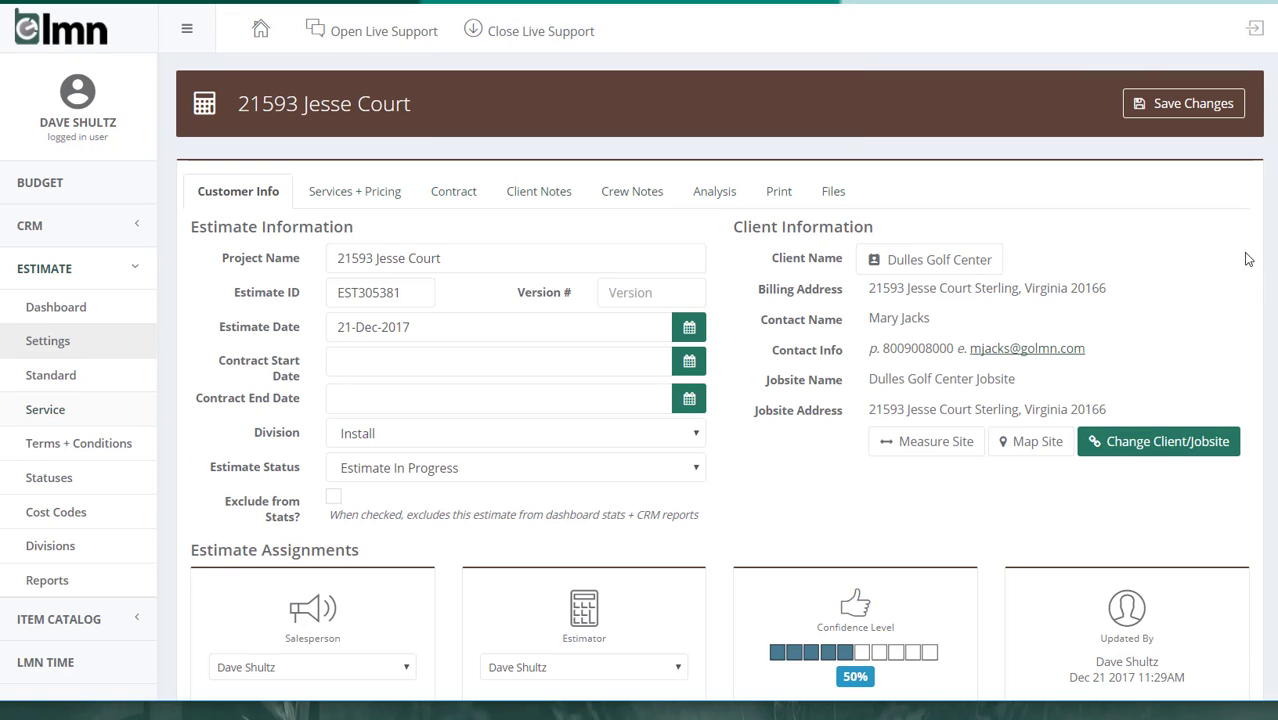
click(1212, 112)
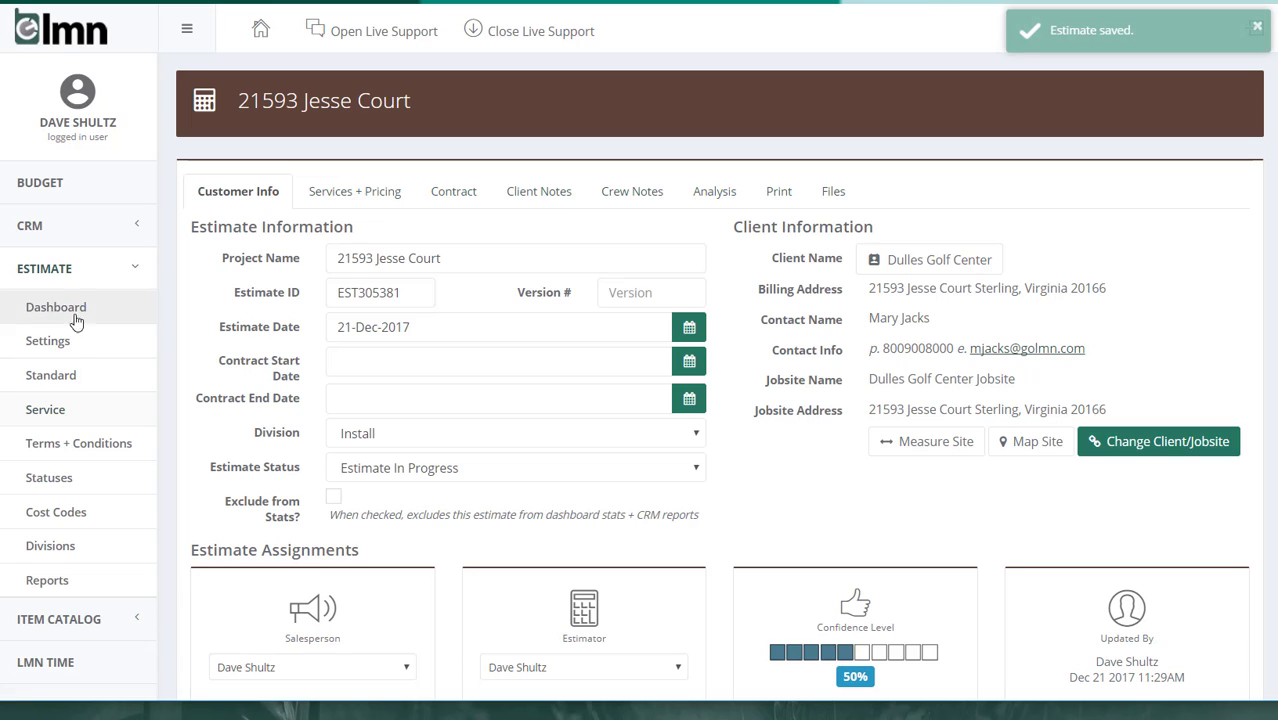
In the estimate settings, keep Job Address as the first part of the default estimate name and set the second part to Division Name
click(56, 341)
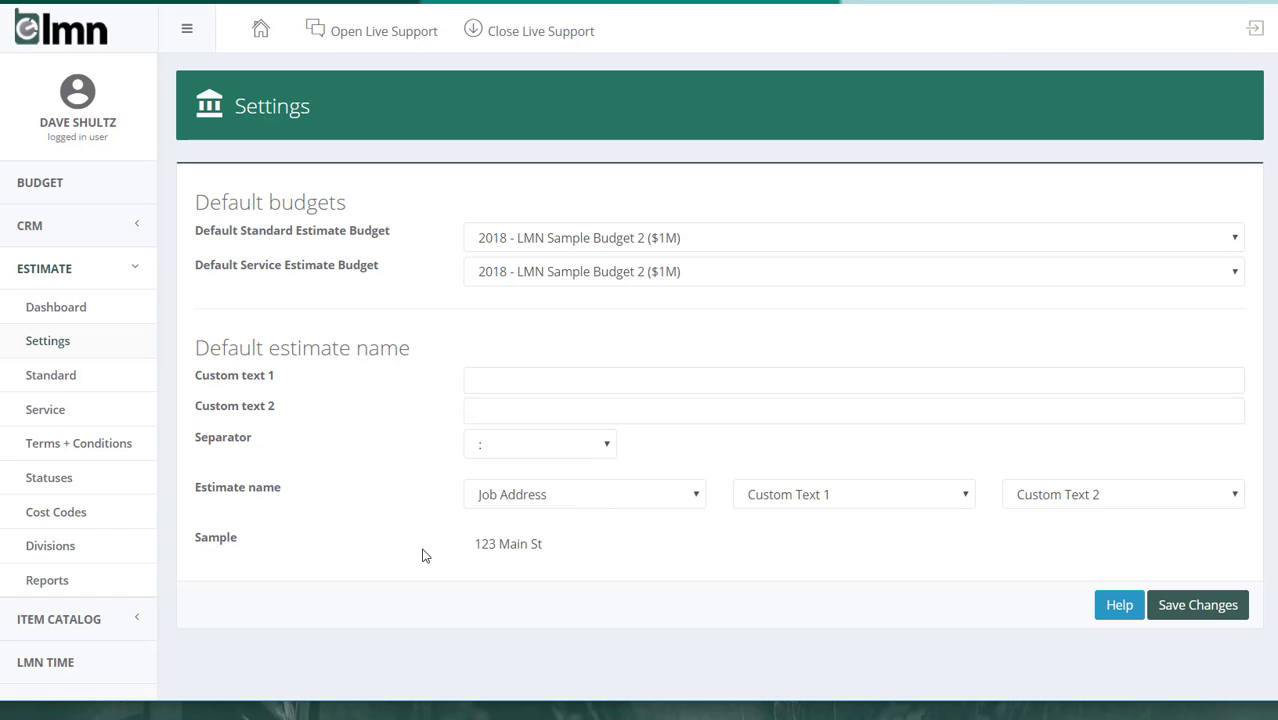
click(585, 500)
click(605, 514)
click(800, 497)
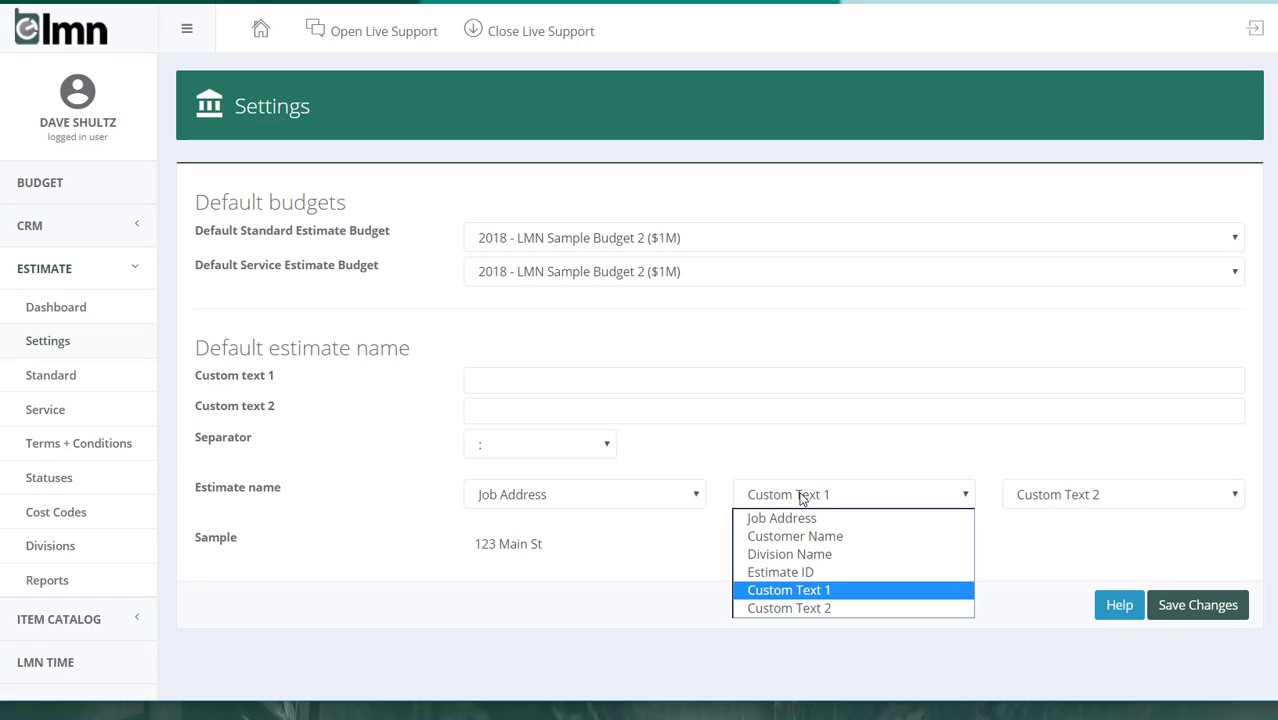
click(789, 560)
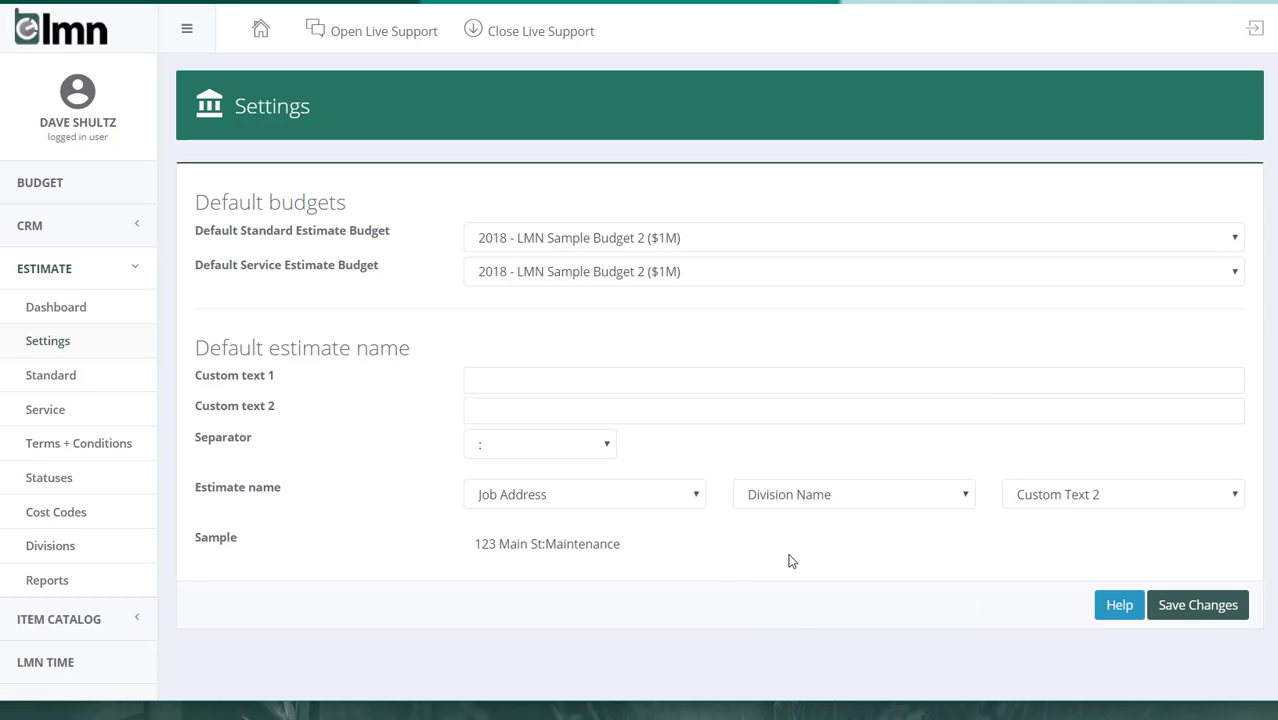
Set the third part of the default estimate name to Custom Text 1, enter 2018 as that custom text, and save the settings
click(1117, 494)
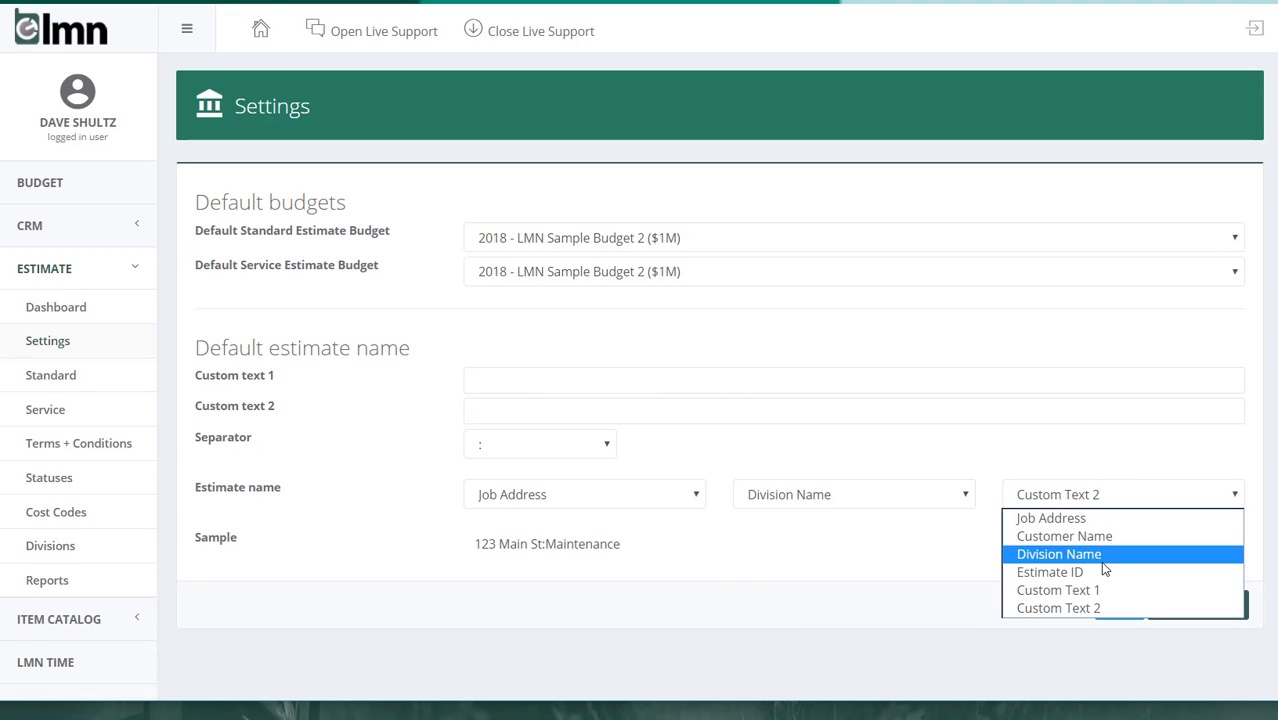
click(1096, 590)
click(642, 380)
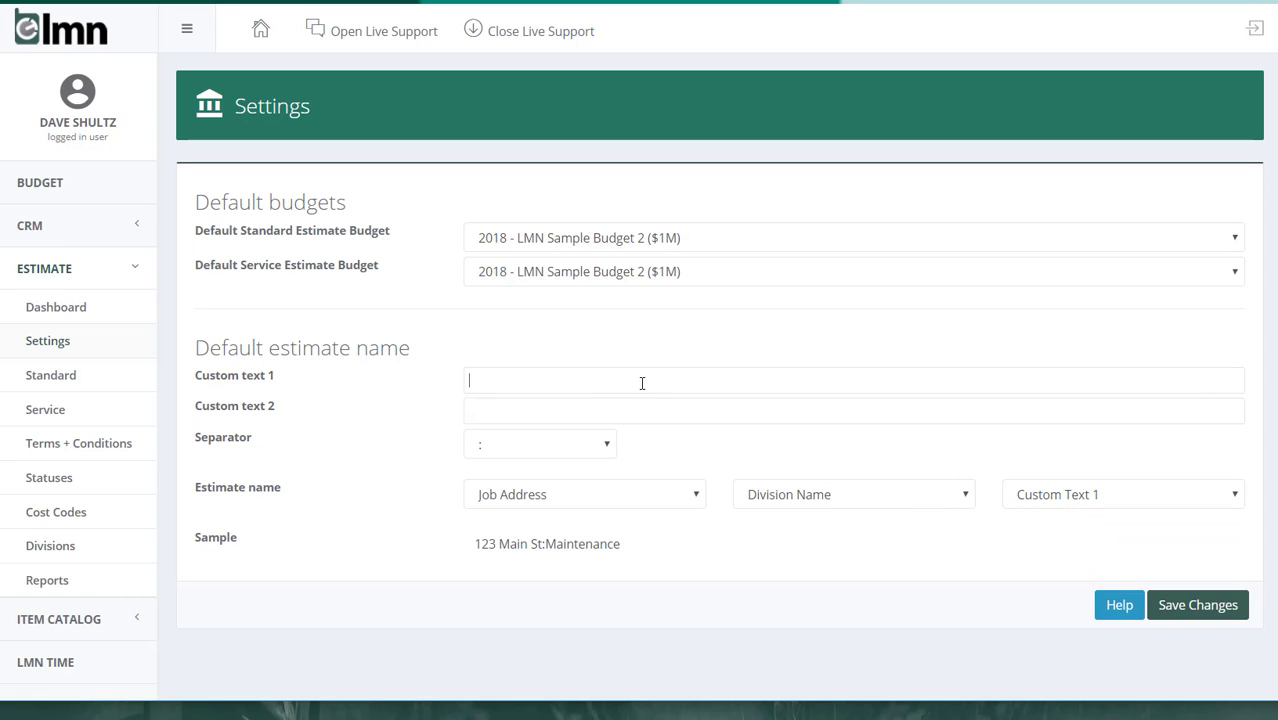
text(2018)
click(1185, 608)
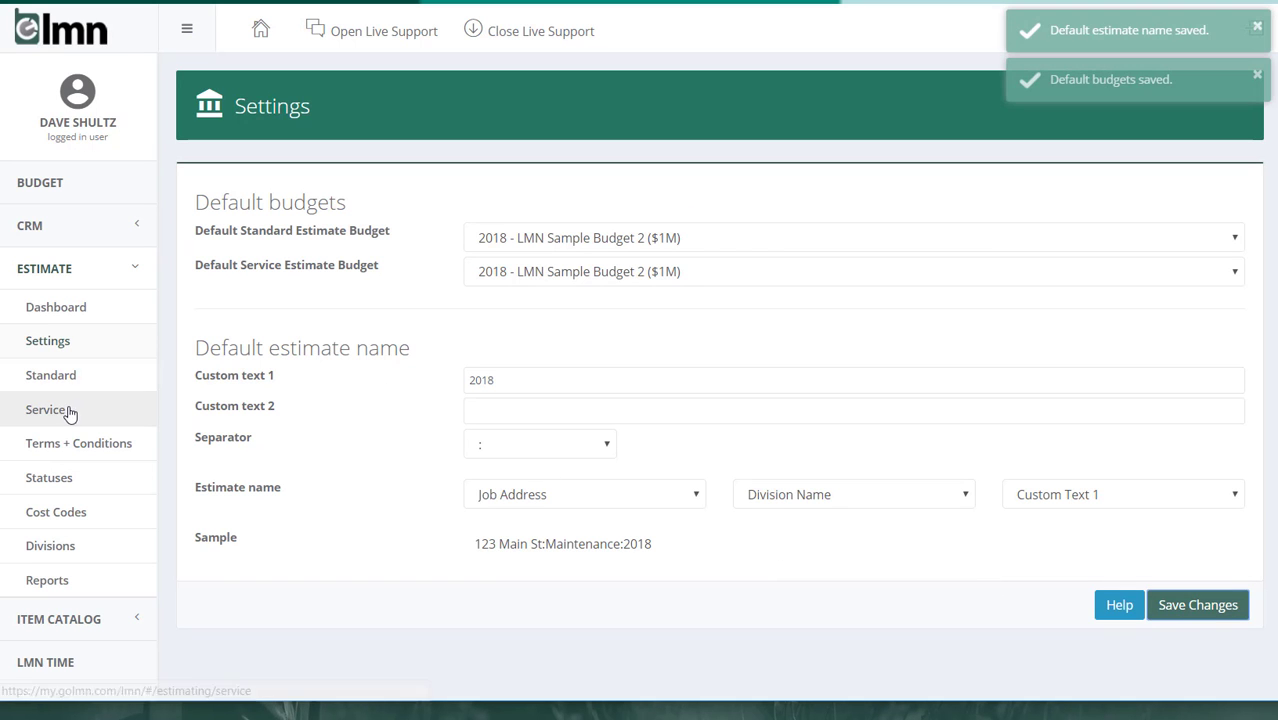
Delete the Dulles Golf Center estimate from the service estimates list
click(68, 411)
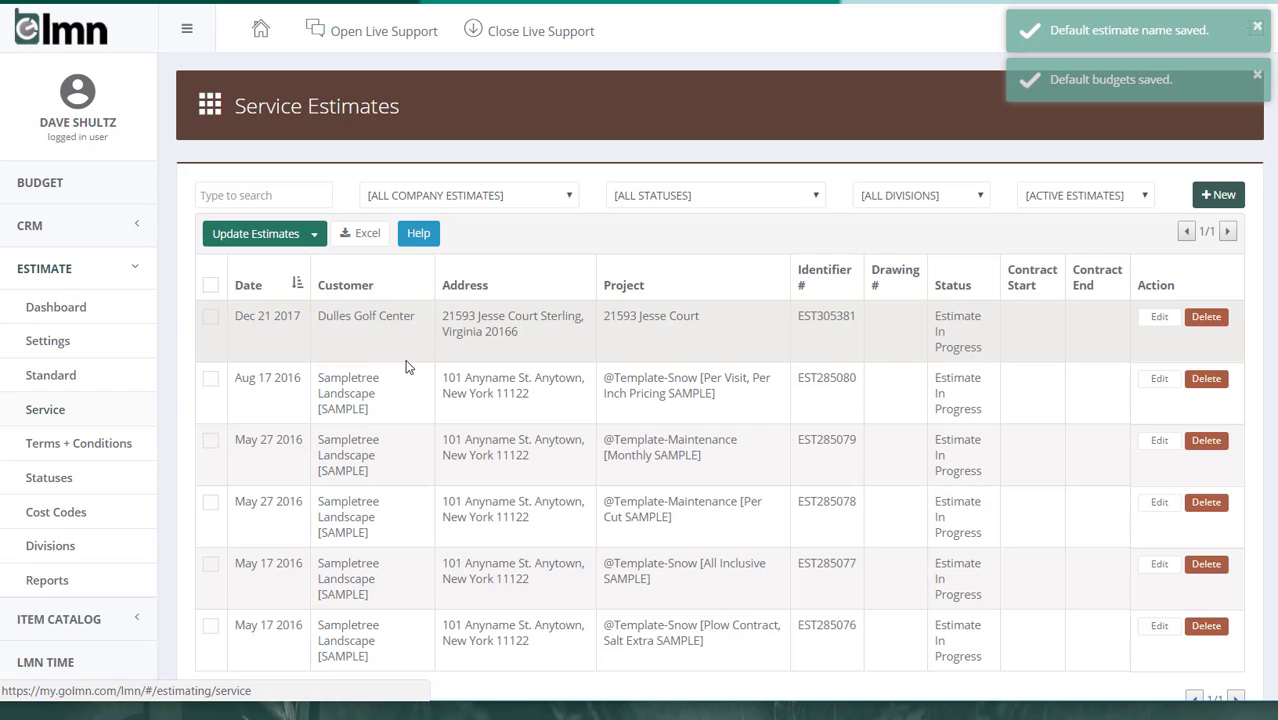
click(1218, 320)
click(725, 194)
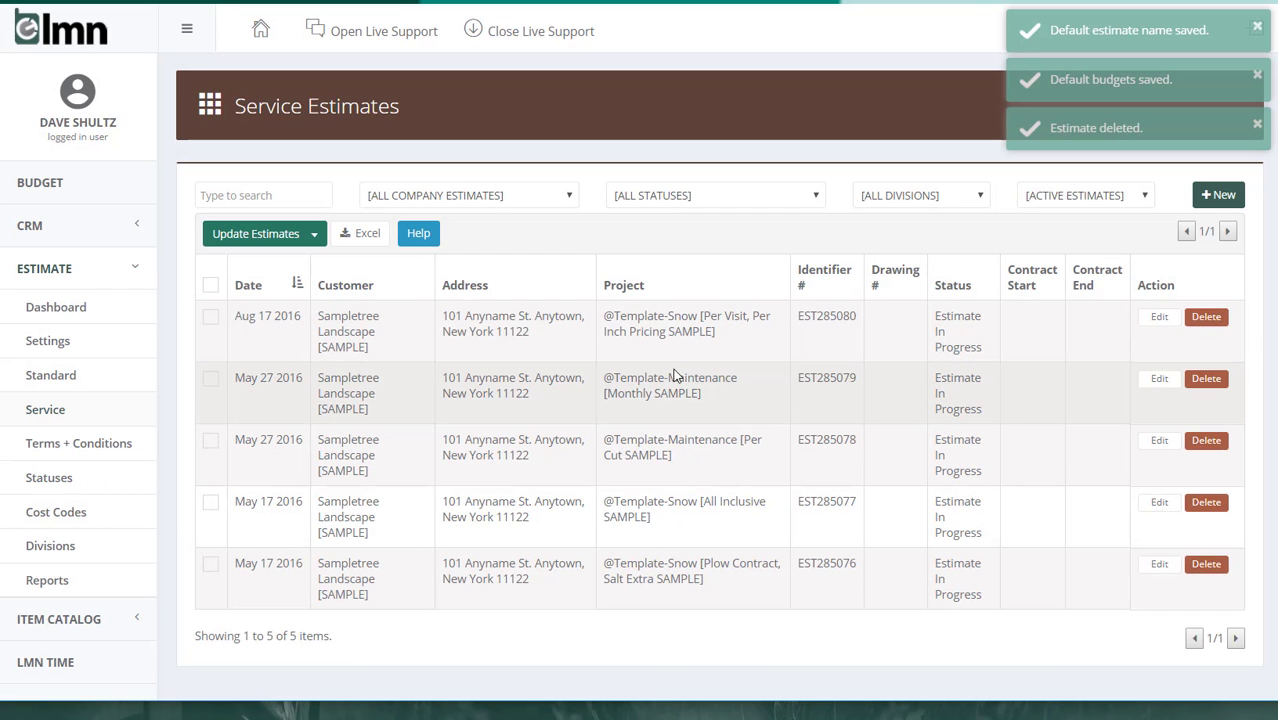
click(673, 385)
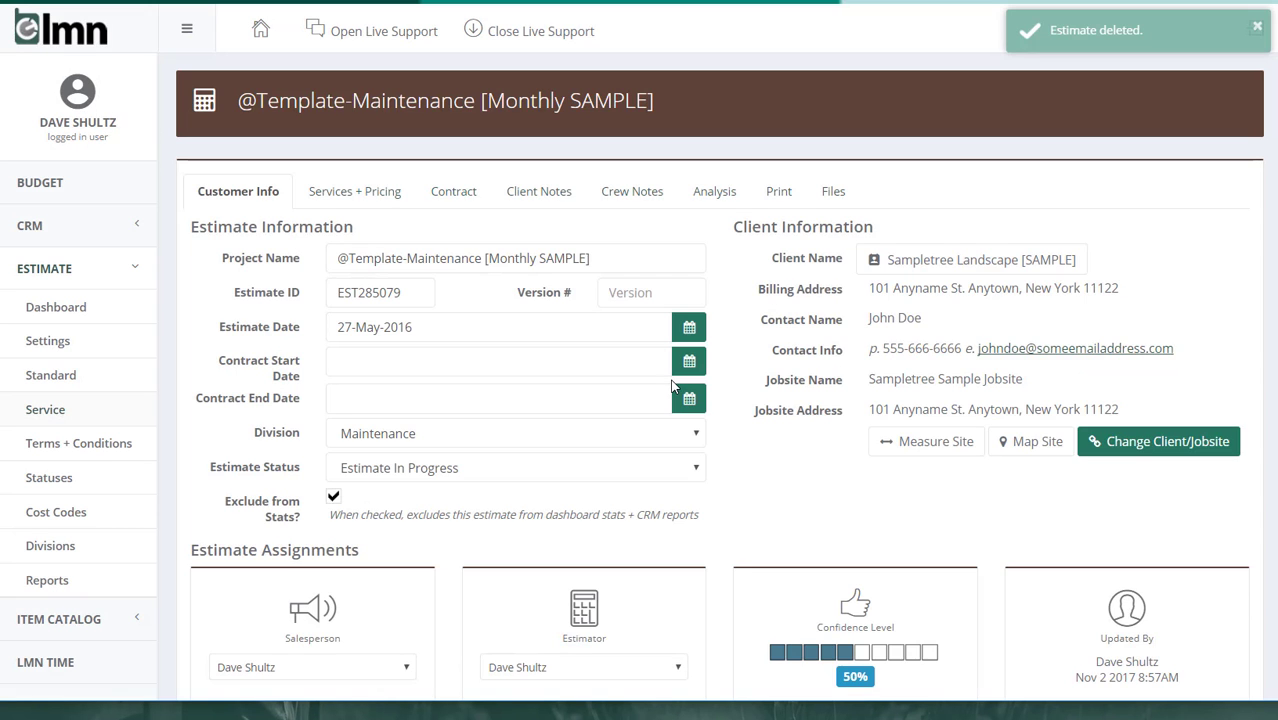
scroll(968, 490, down, 1)
scroll(968, 490, down, 3)
click(962, 614)
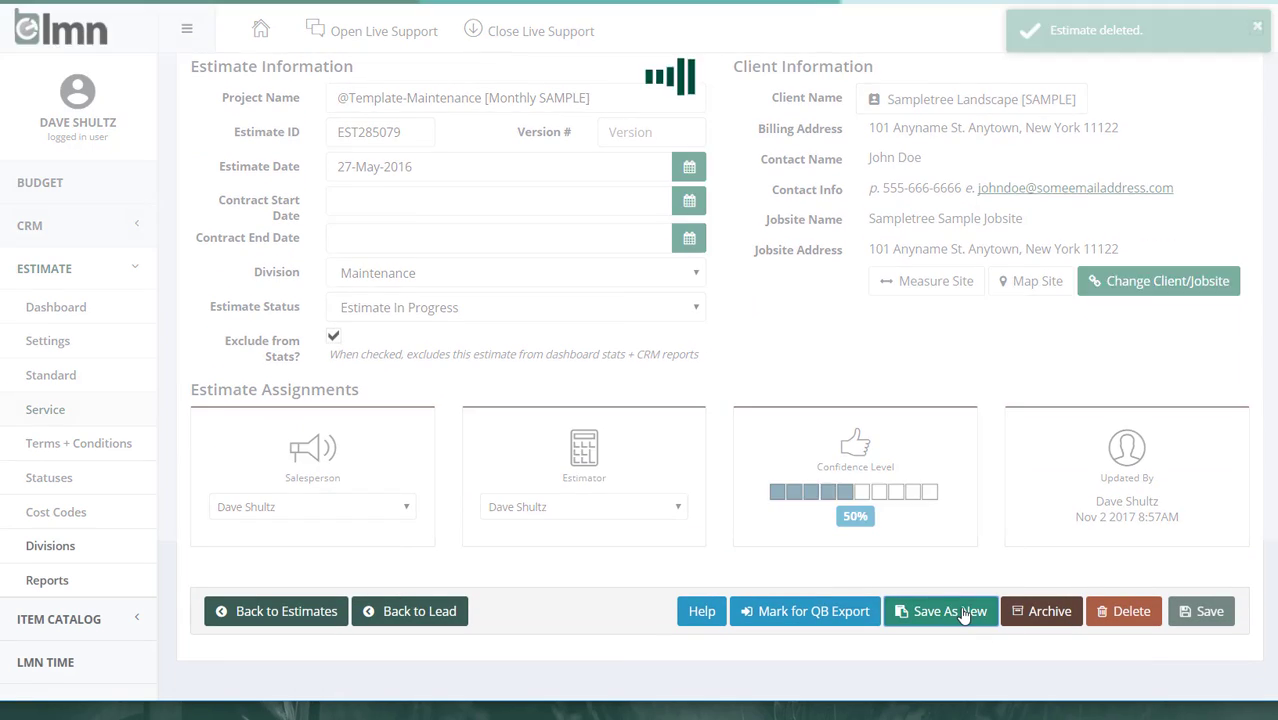
click(600, 334)
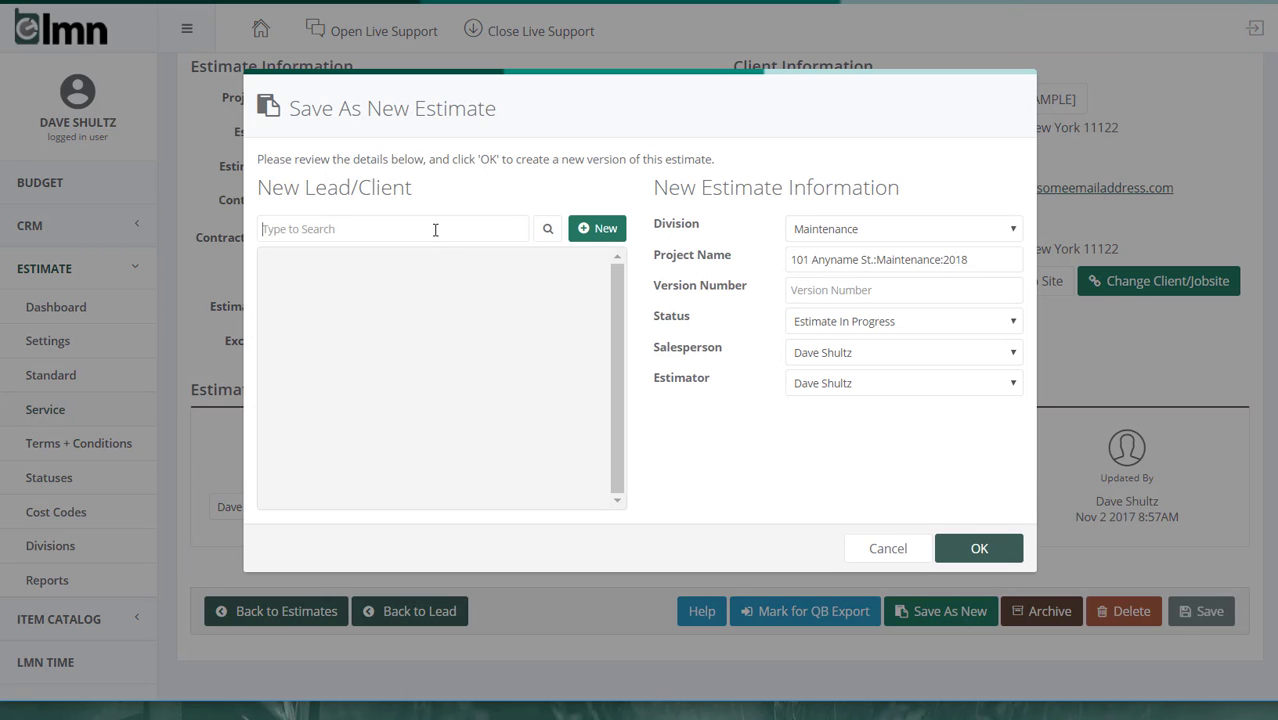
text(dulle)
click(547, 228)
click(574, 281)
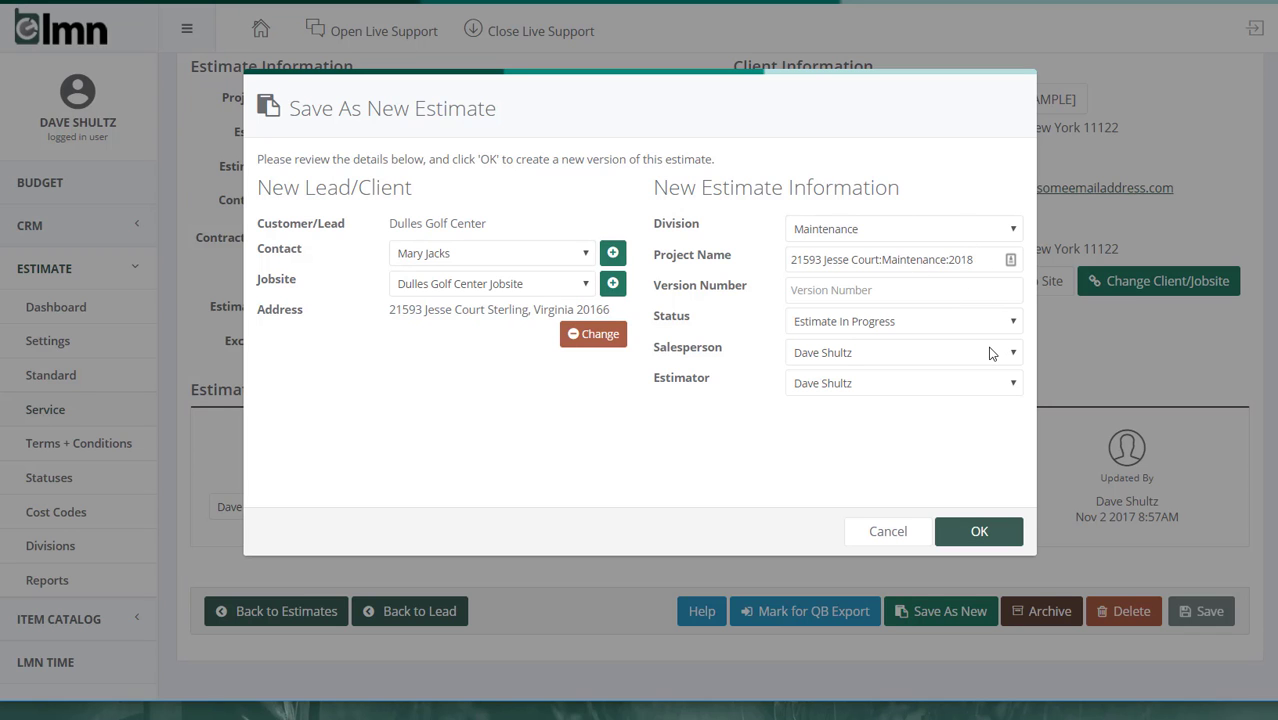
click(979, 531)
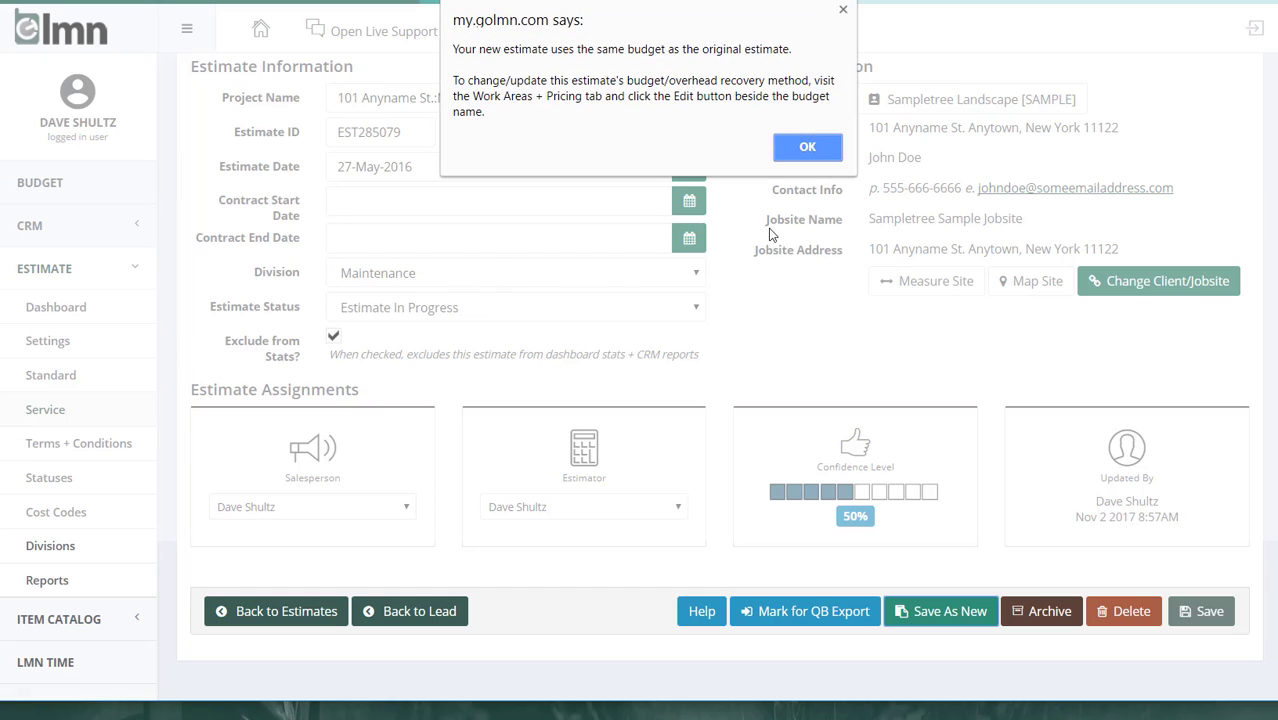
click(810, 146)
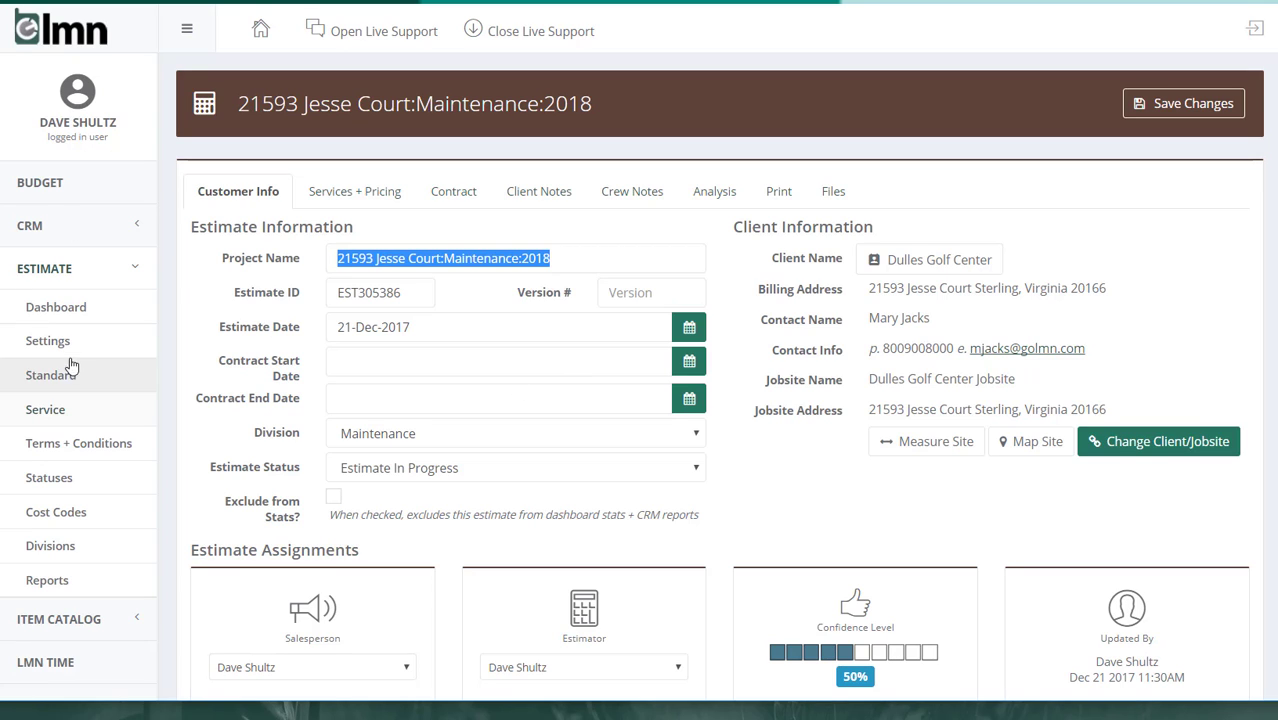
Set the new estimate's contract start date to 01-Apr-2018
click(401, 291)
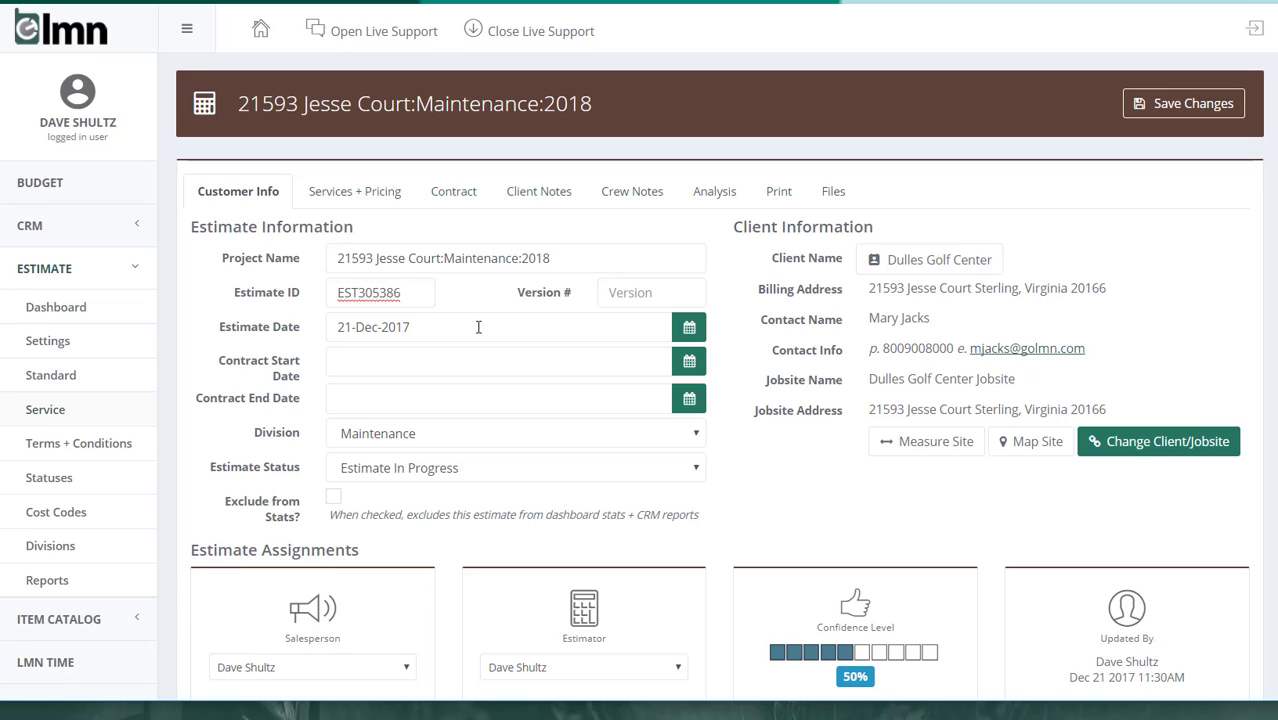
double_click(397, 292)
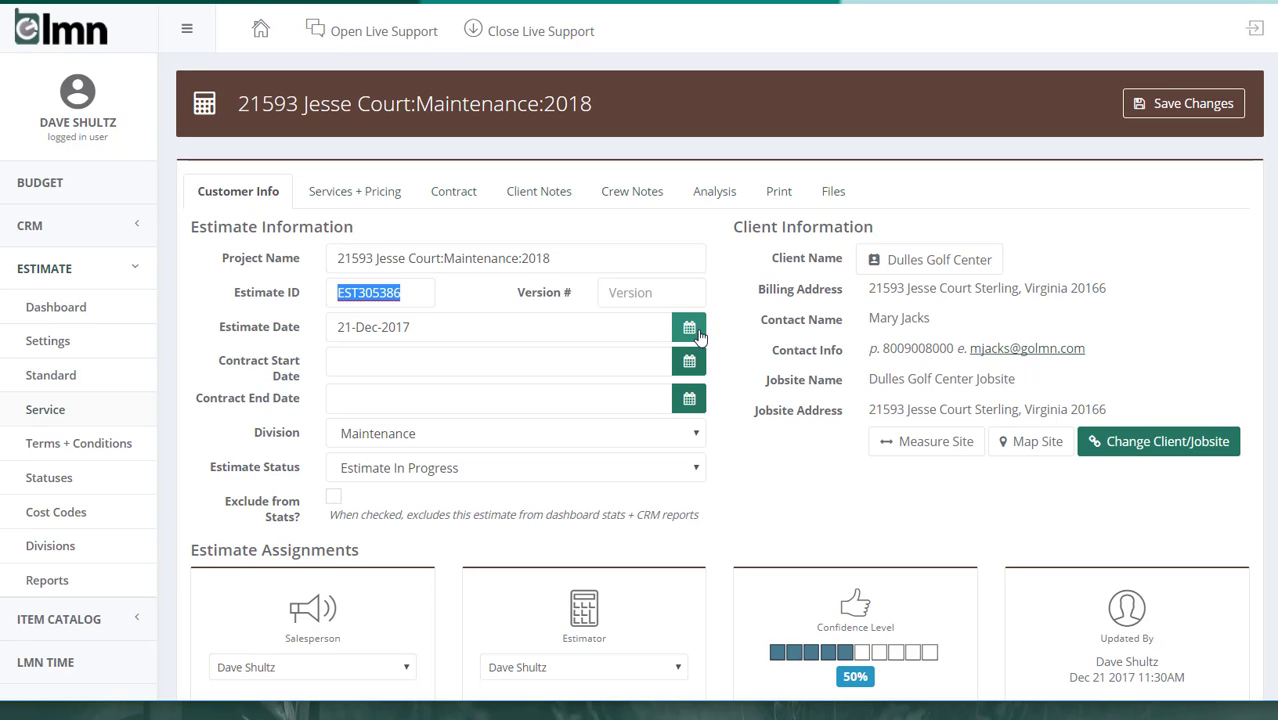
click(690, 396)
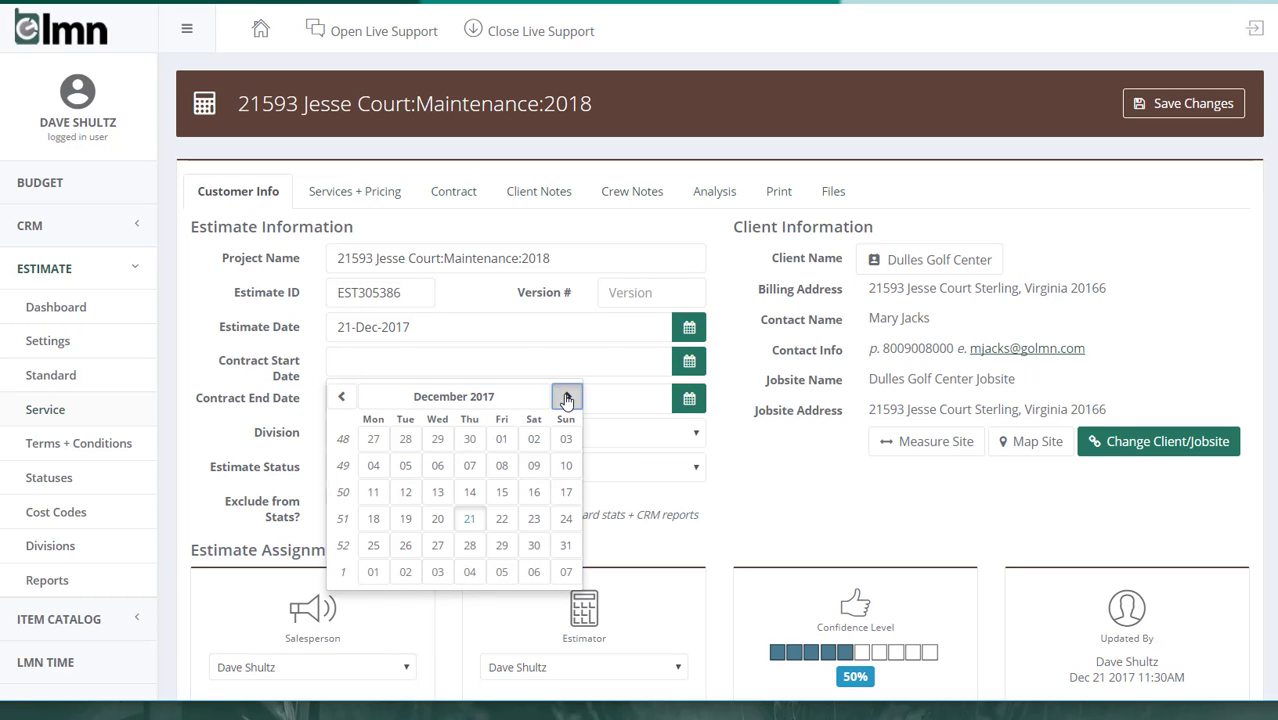
click(566, 398)
click(566, 398)
click(566, 398)
click(566, 398)
click(566, 438)
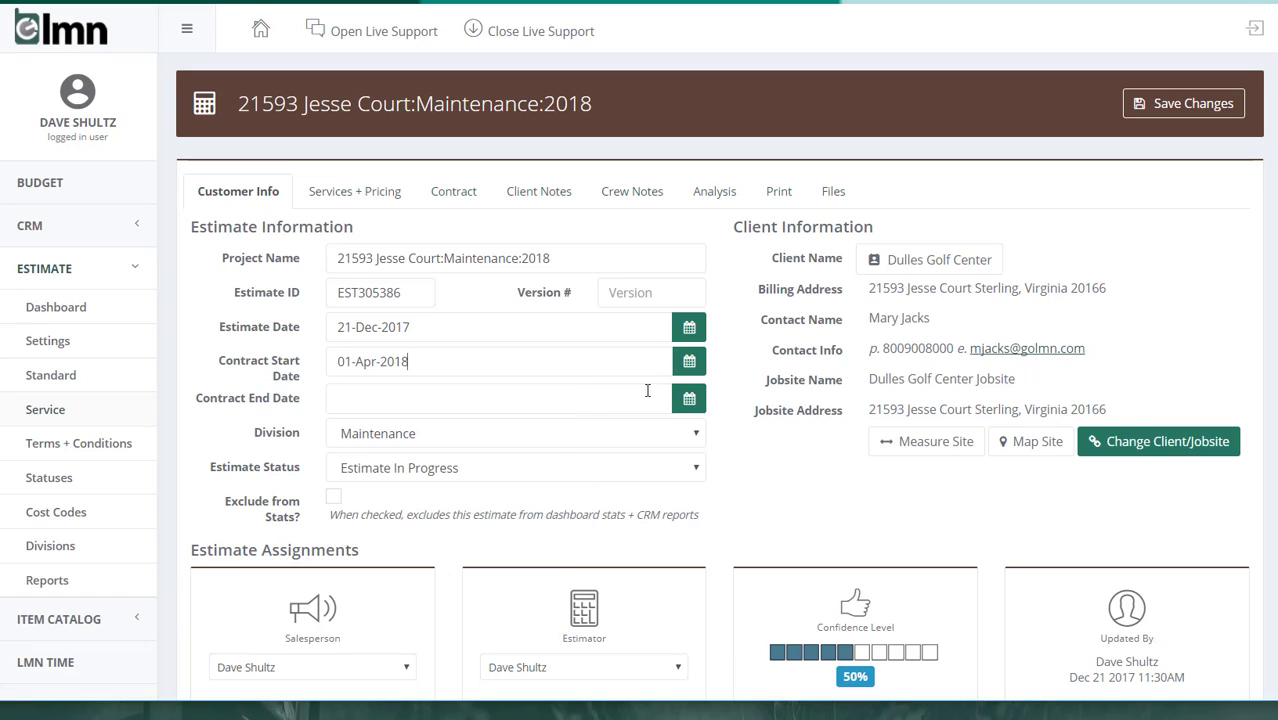
Set the estimate's contract end date to 30-Nov-2018
click(689, 398)
click(565, 433)
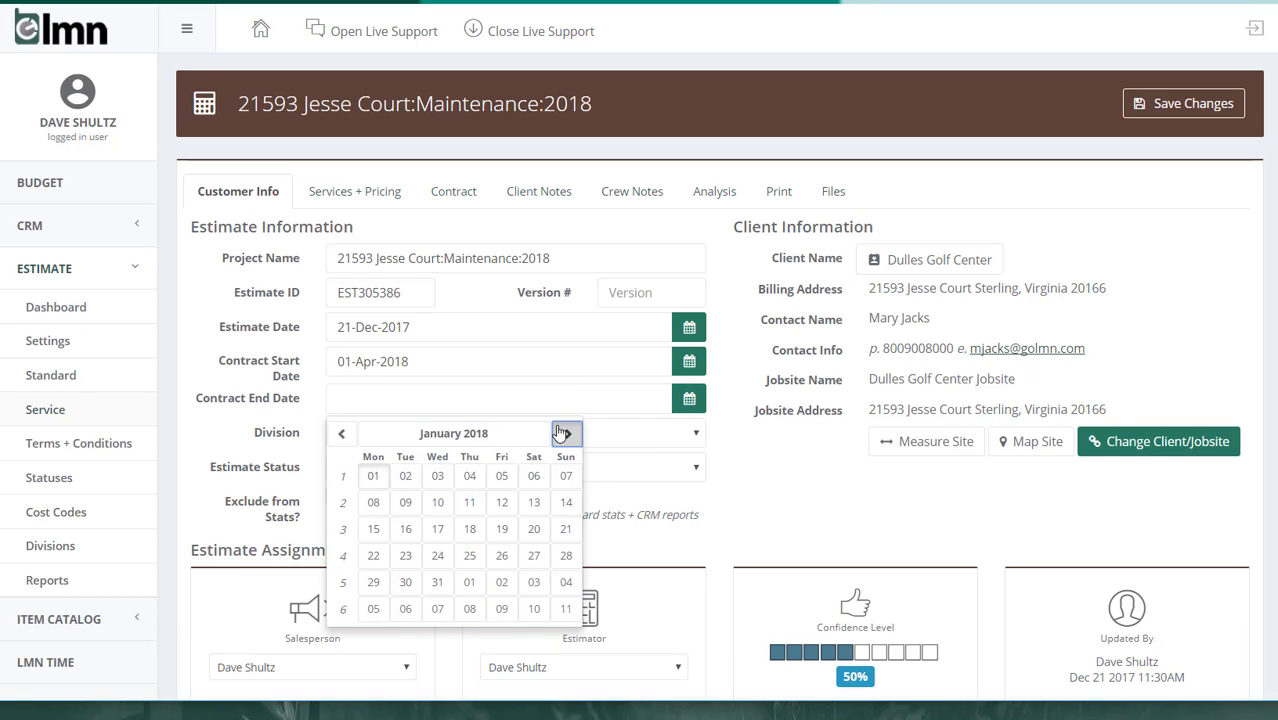
triple_click(564, 433)
triple_click(564, 433)
double_click(564, 433)
click(564, 433)
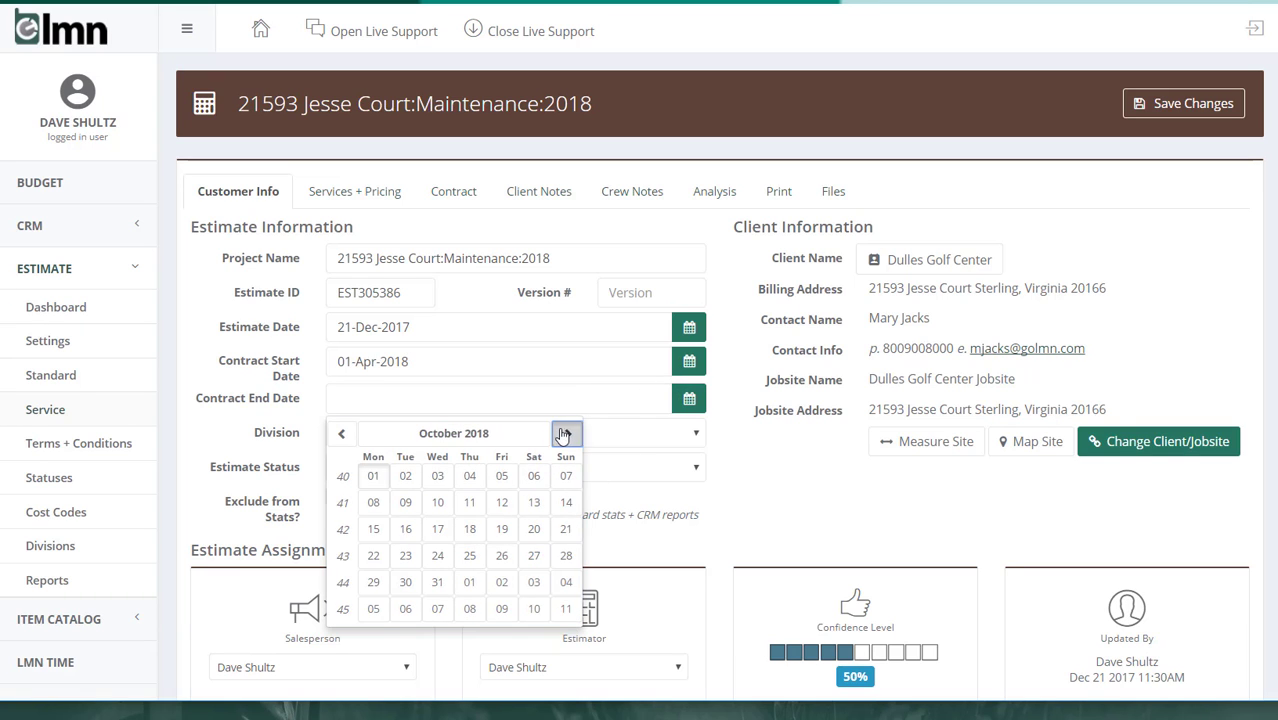
click(564, 433)
click(502, 583)
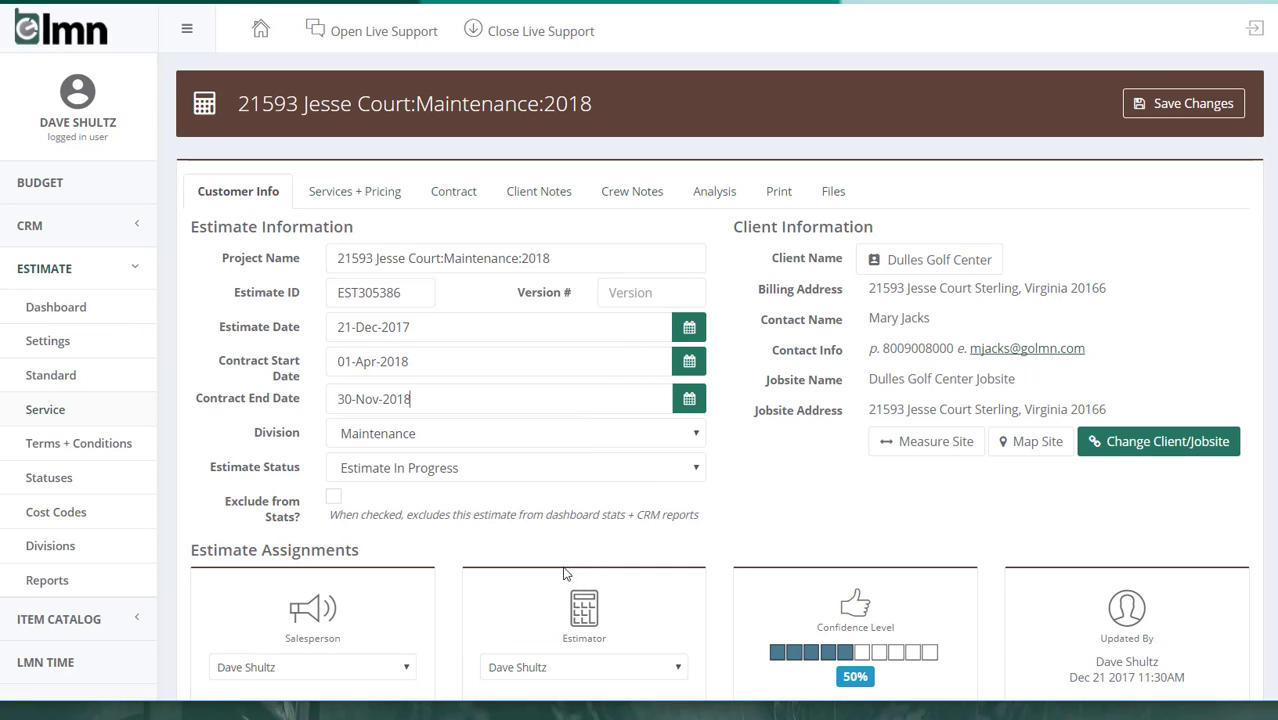
Review the available division and estimate status options, keep Maintenance and Estimate In Progress, and save the estimate
click(612, 441)
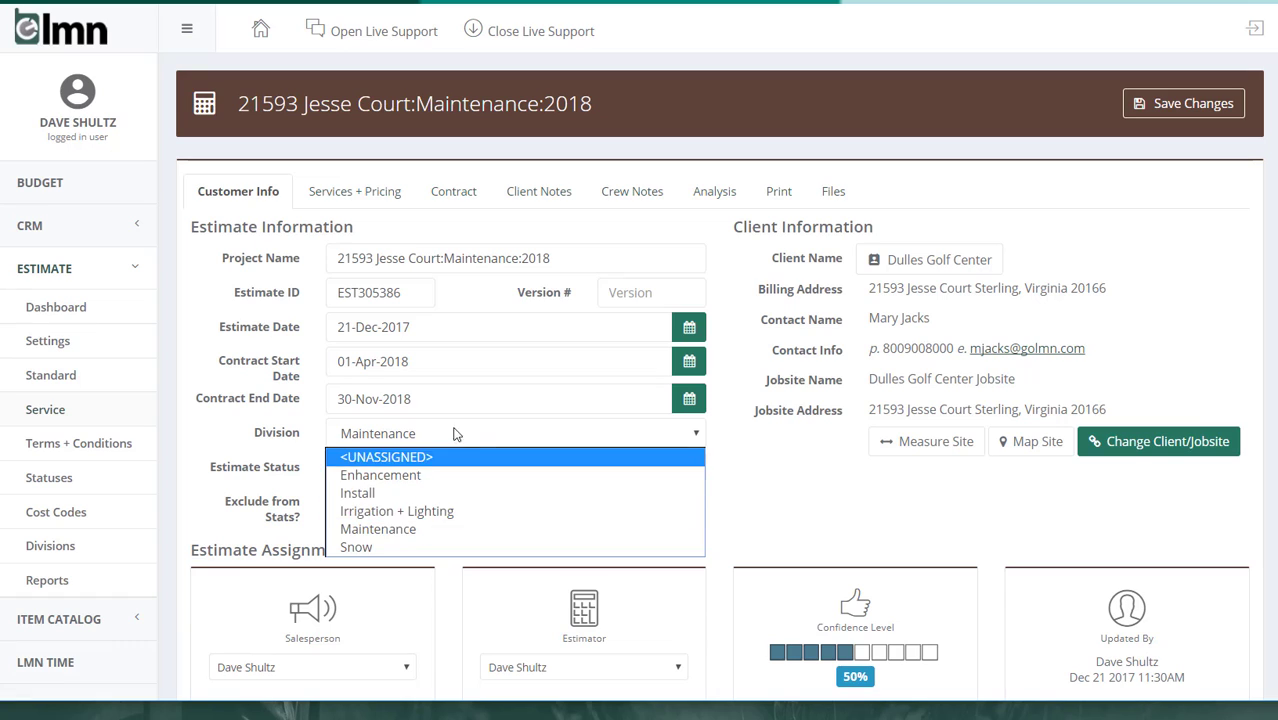
click(826, 505)
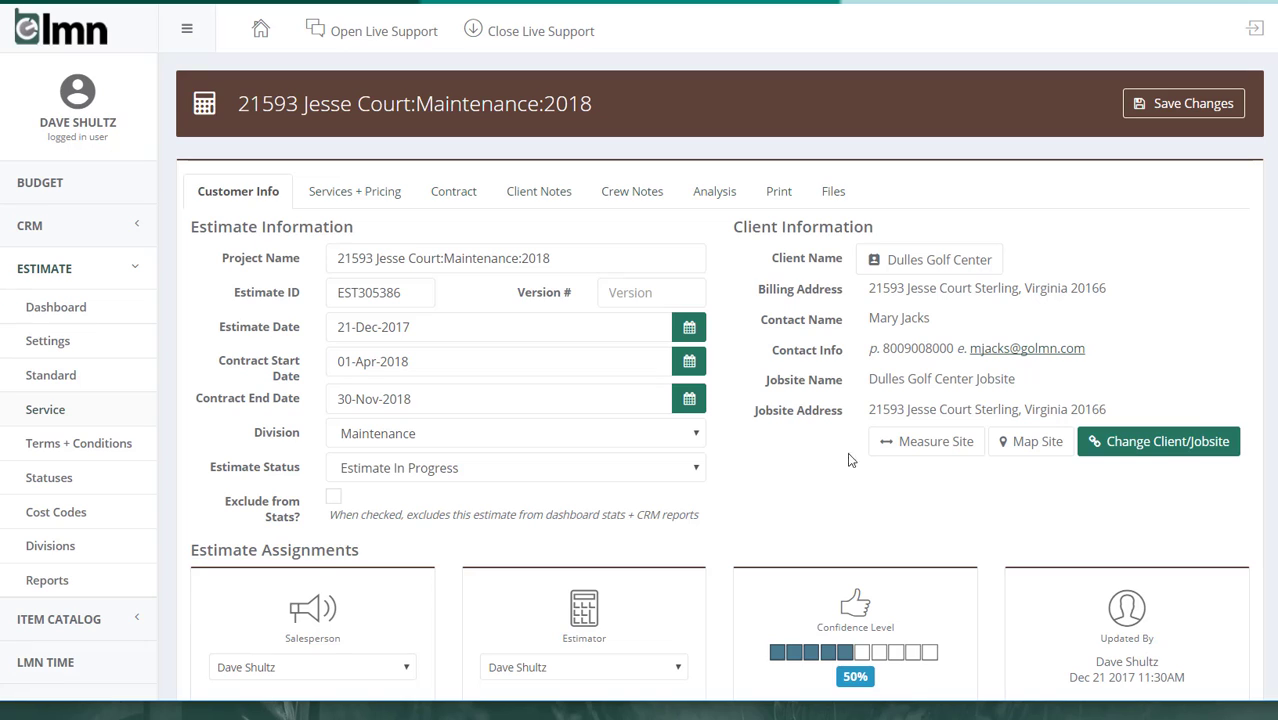
click(541, 472)
click(478, 491)
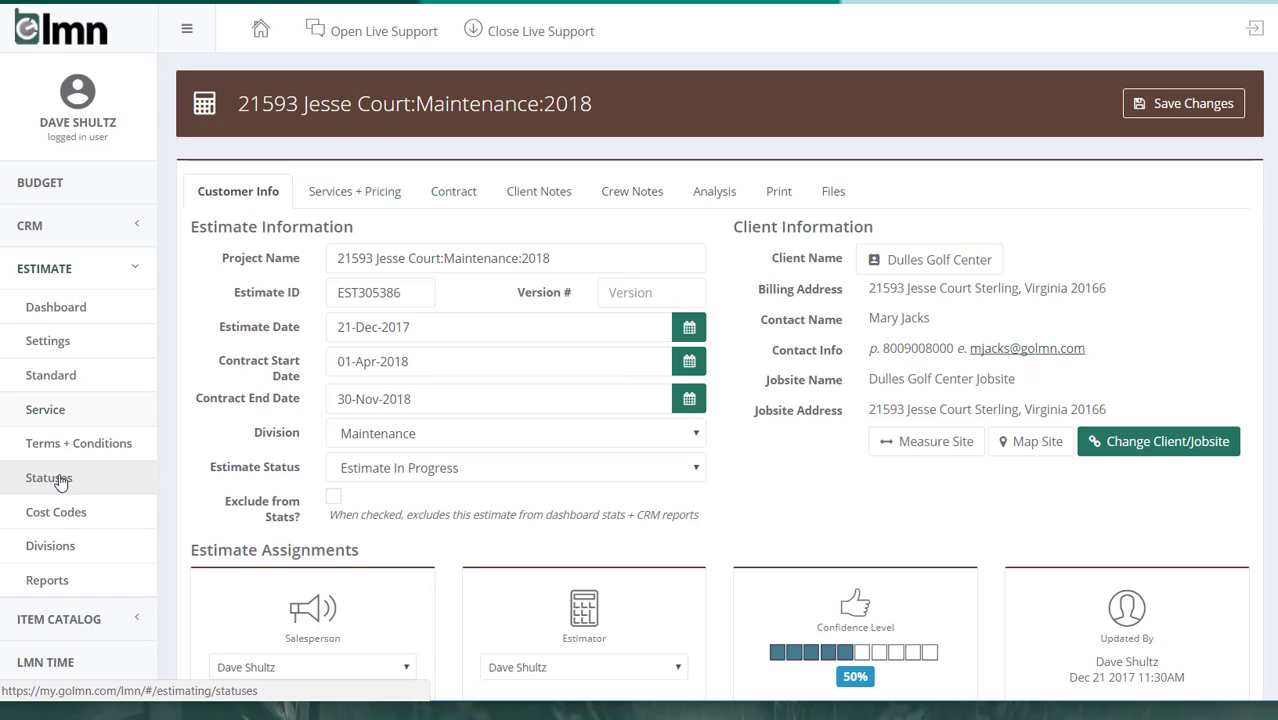
click(505, 472)
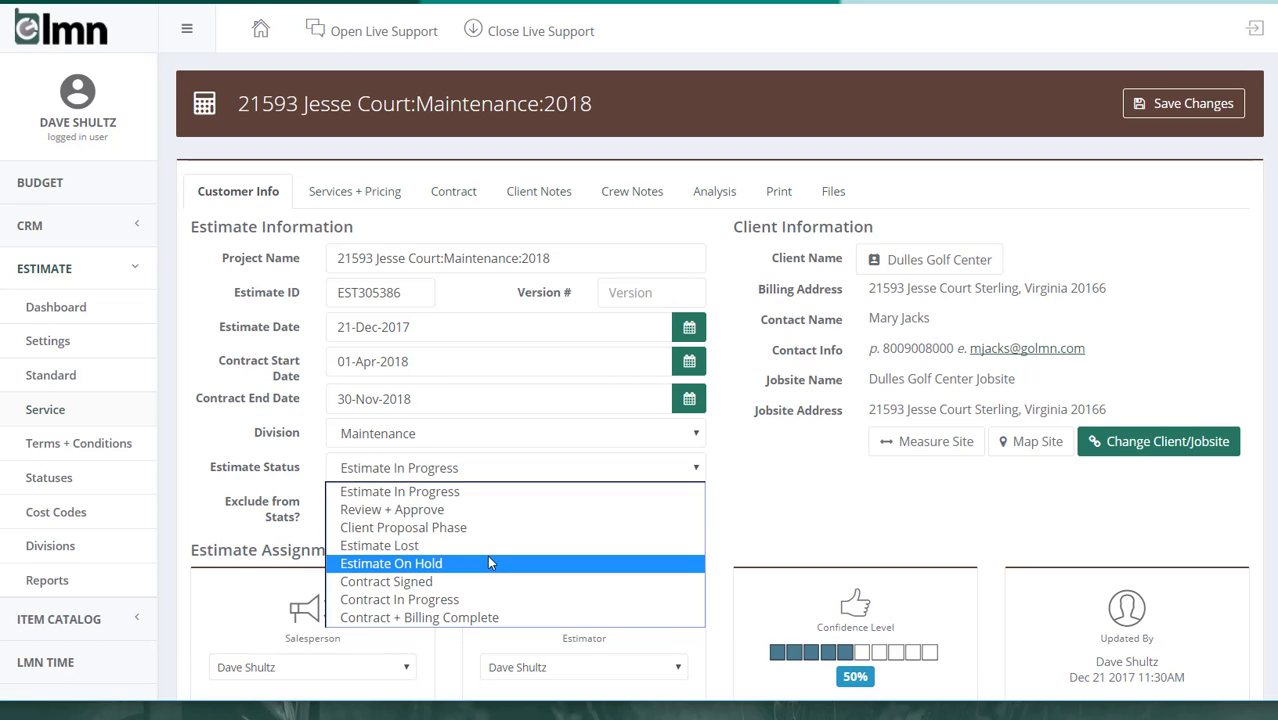
click(746, 488)
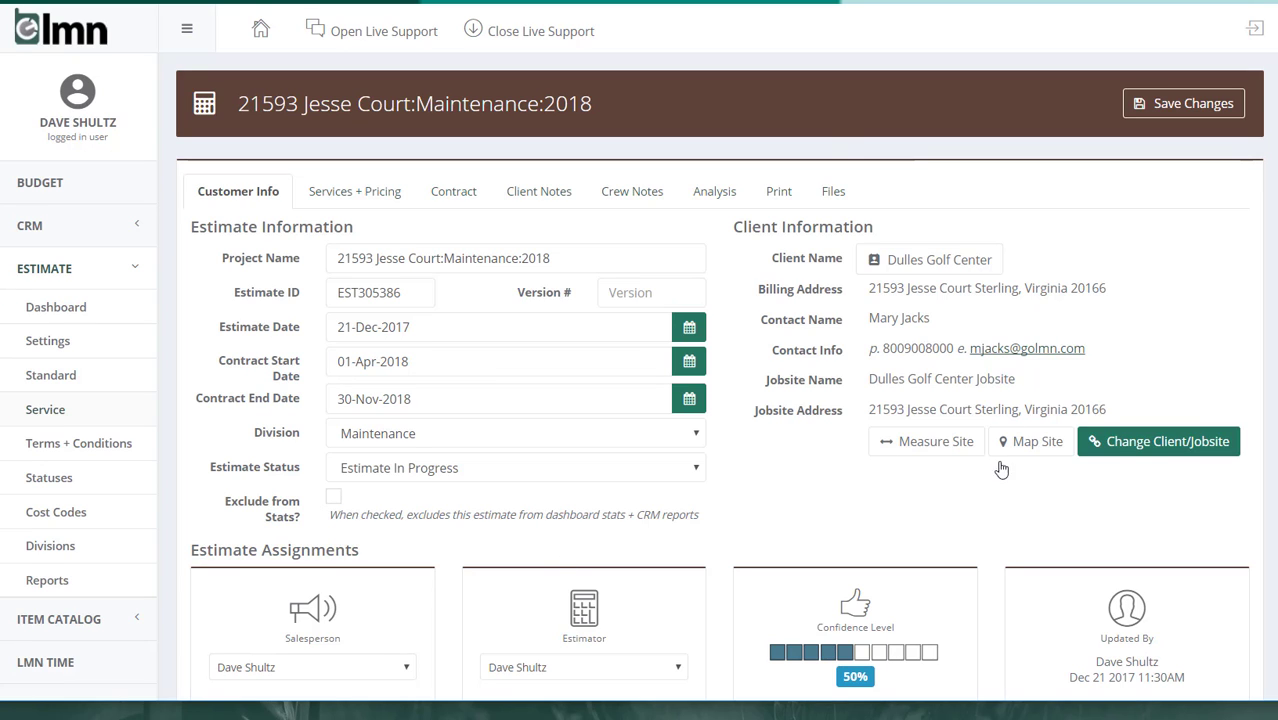
click(1156, 98)
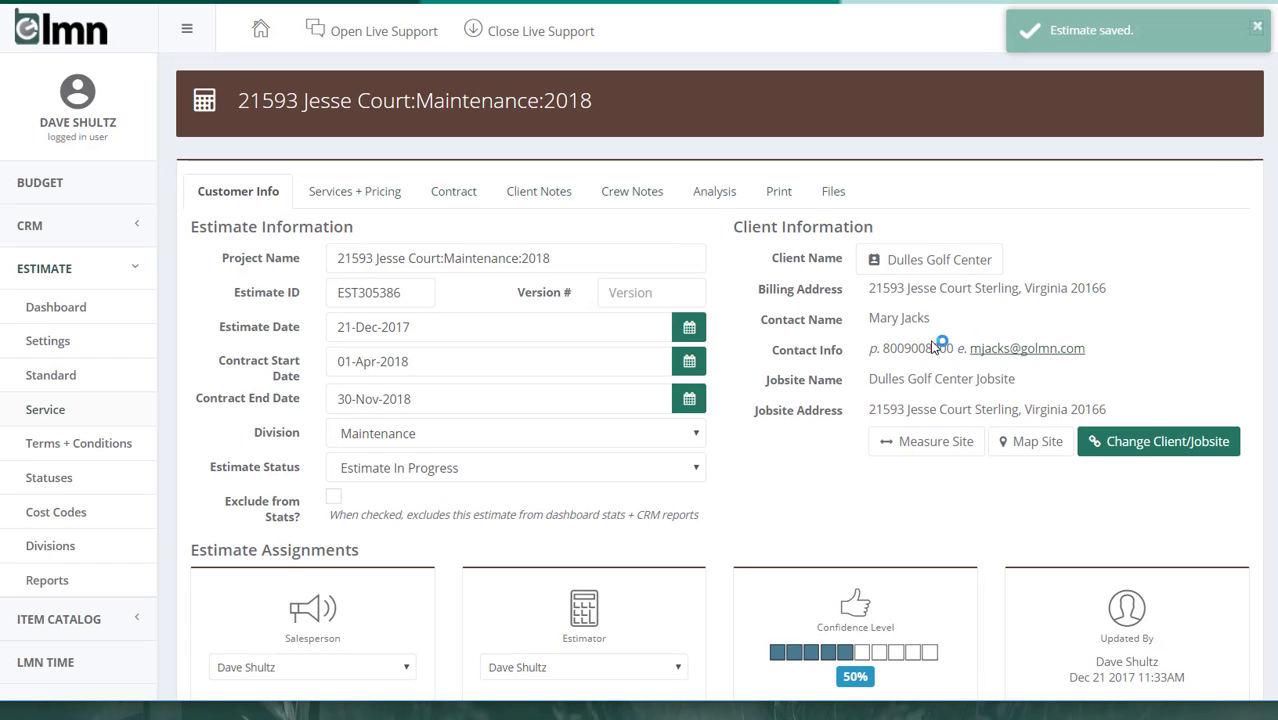
View the estimates listed under the Dulles Golf Center client record, and reopen the 2018 maintenance estimate from there
click(940, 262)
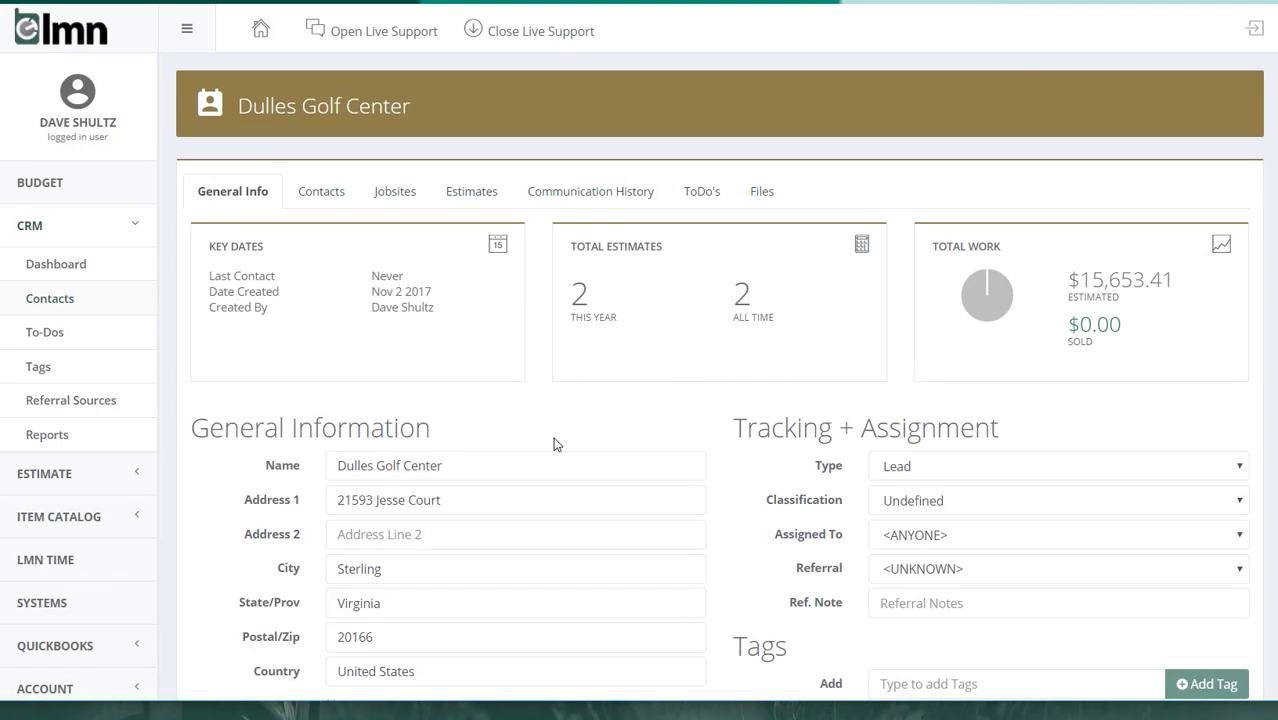
click(478, 193)
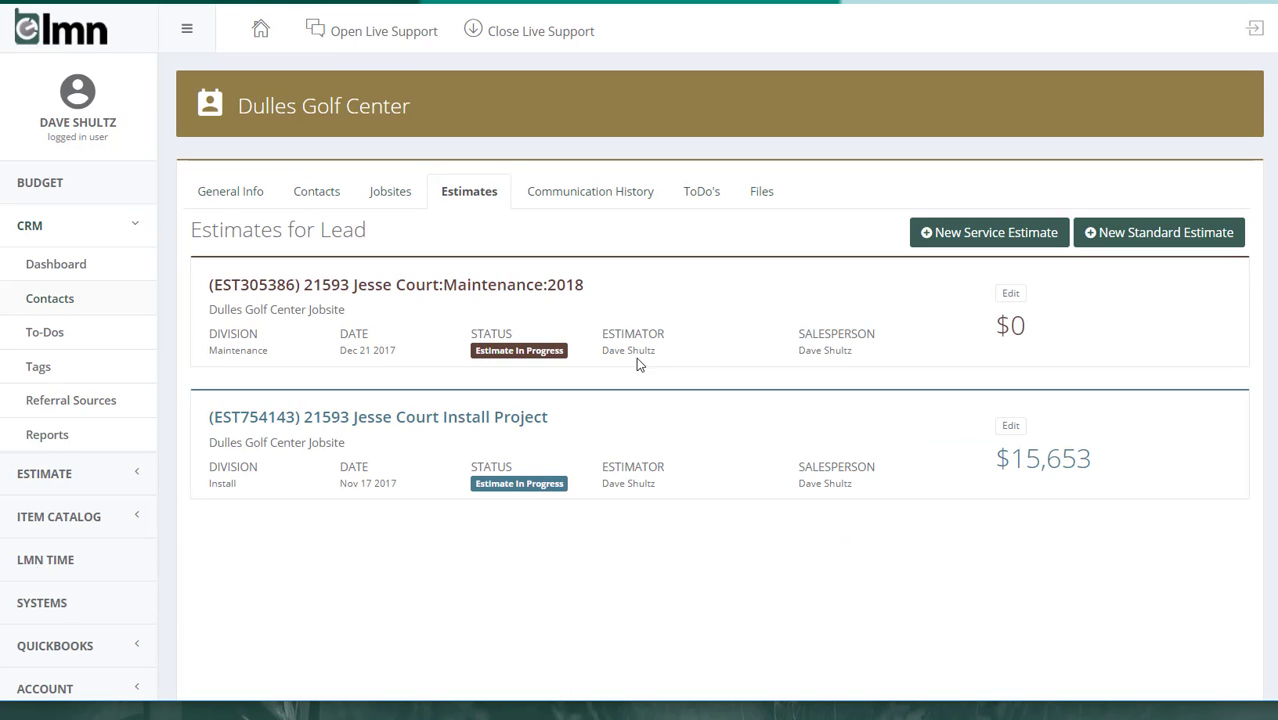
click(390, 289)
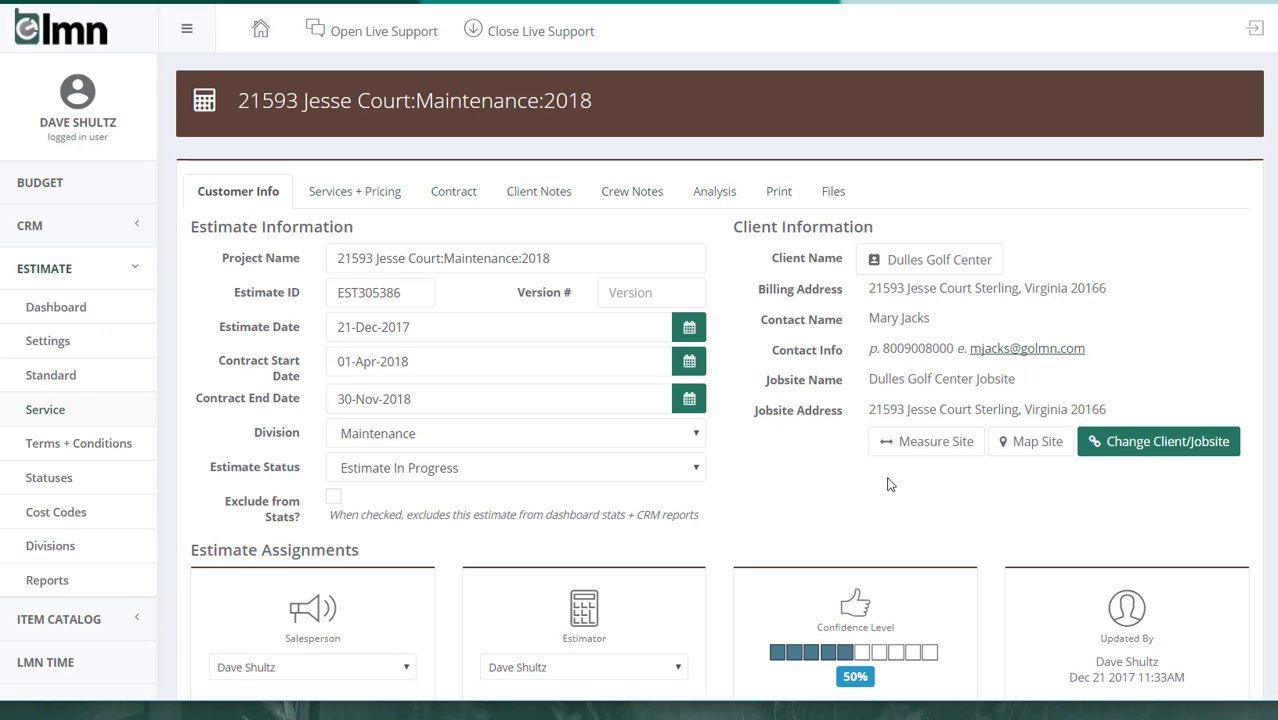
Try different confidence level ratings for the estimate, ending on 50%
scroll(810, 487, down, 2)
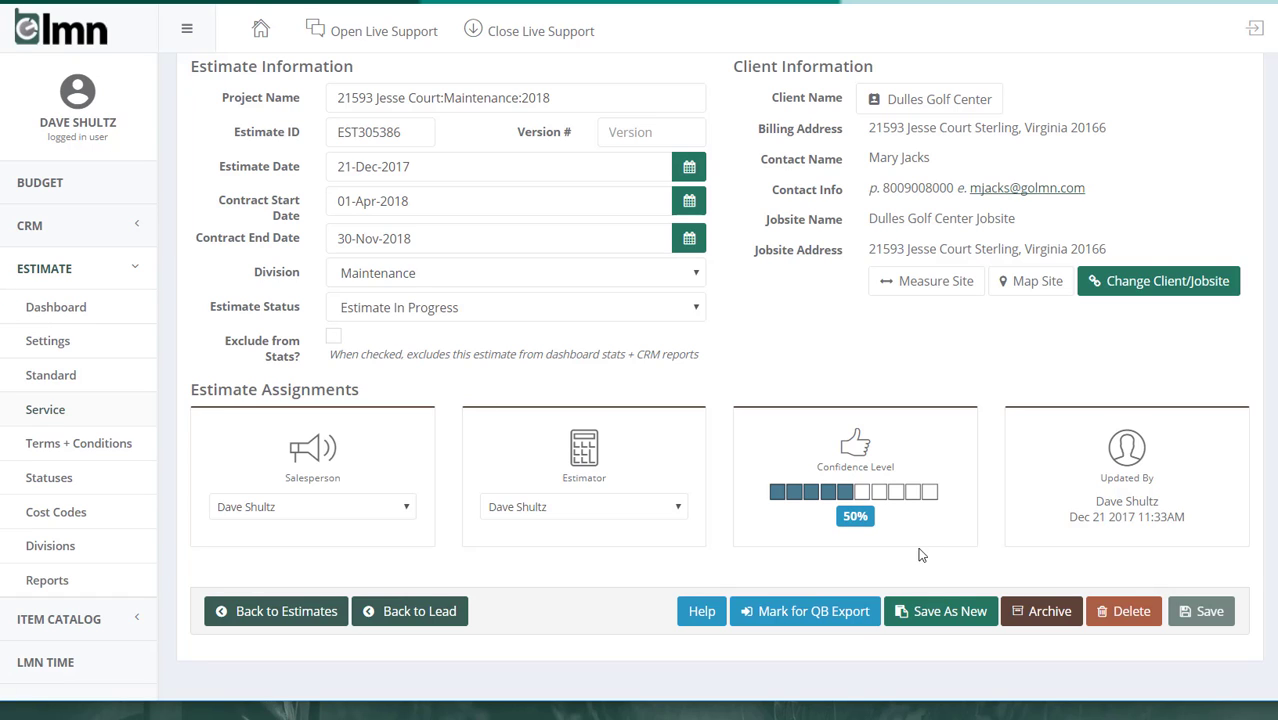
click(886, 496)
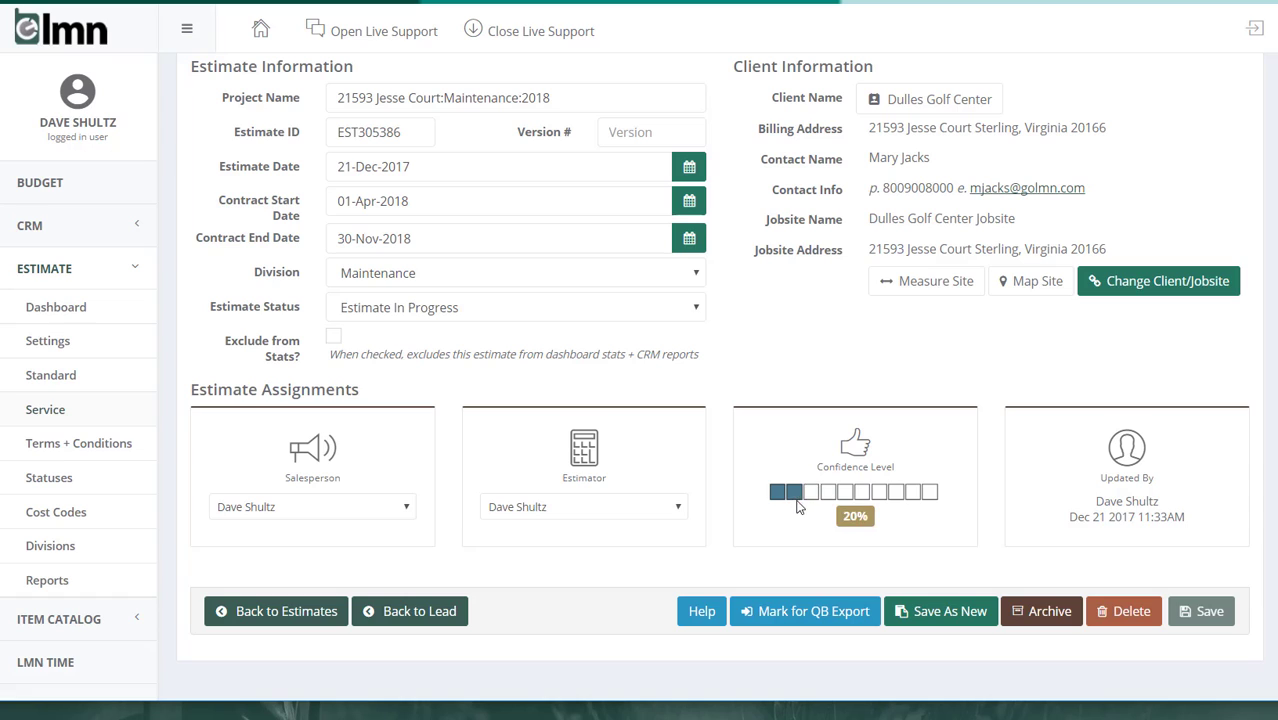
click(829, 495)
click(847, 495)
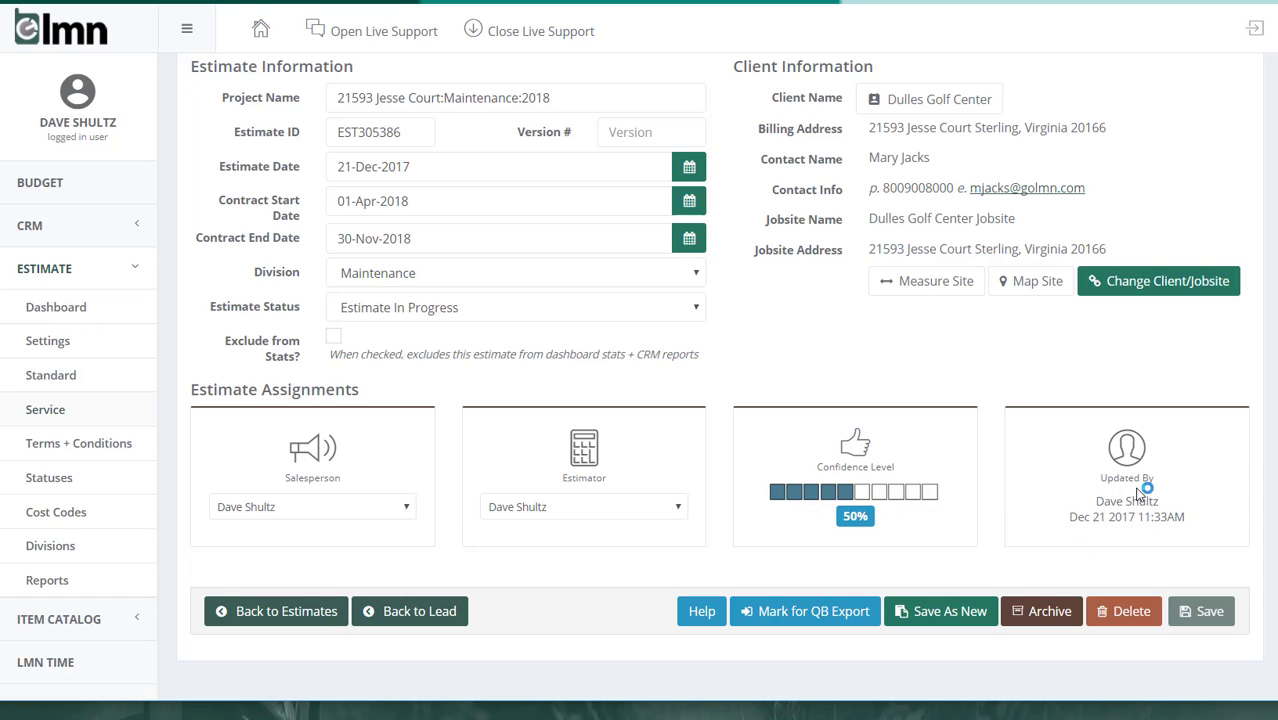
scroll(1131, 500, up, 3)
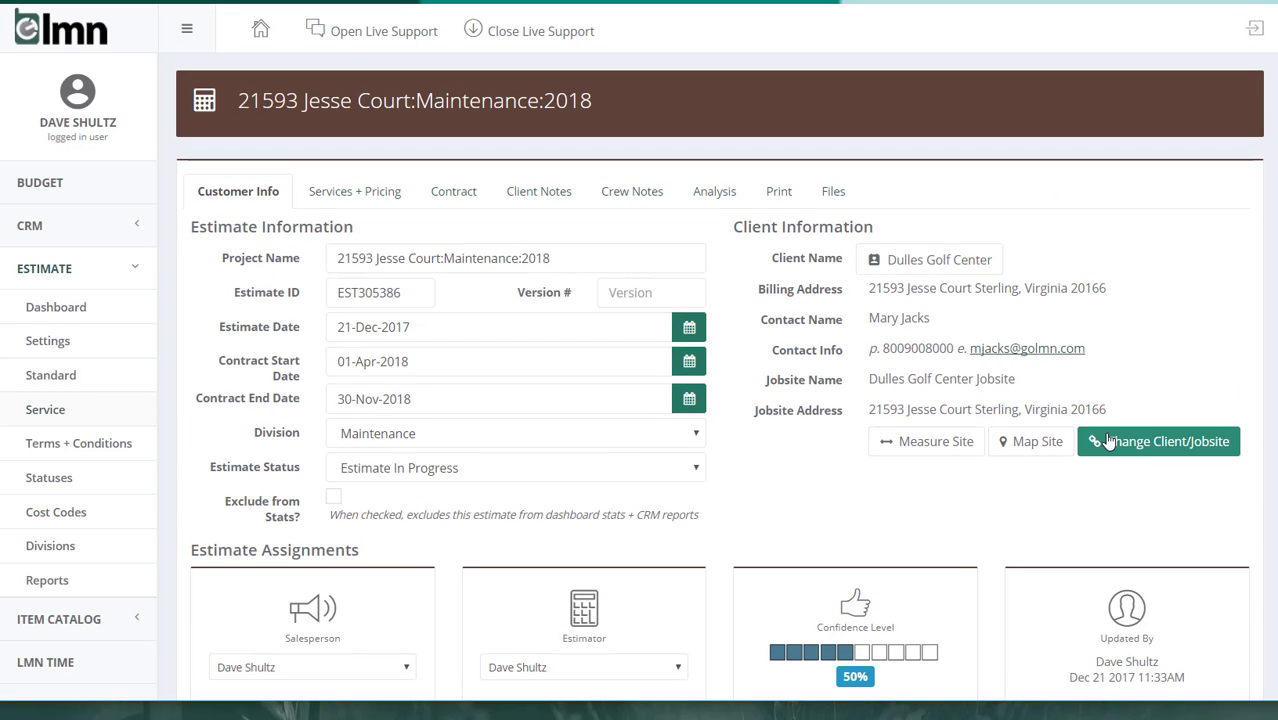
Open the satellite measuring map for the jobsite and outline the large green field as a measured area
click(936, 445)
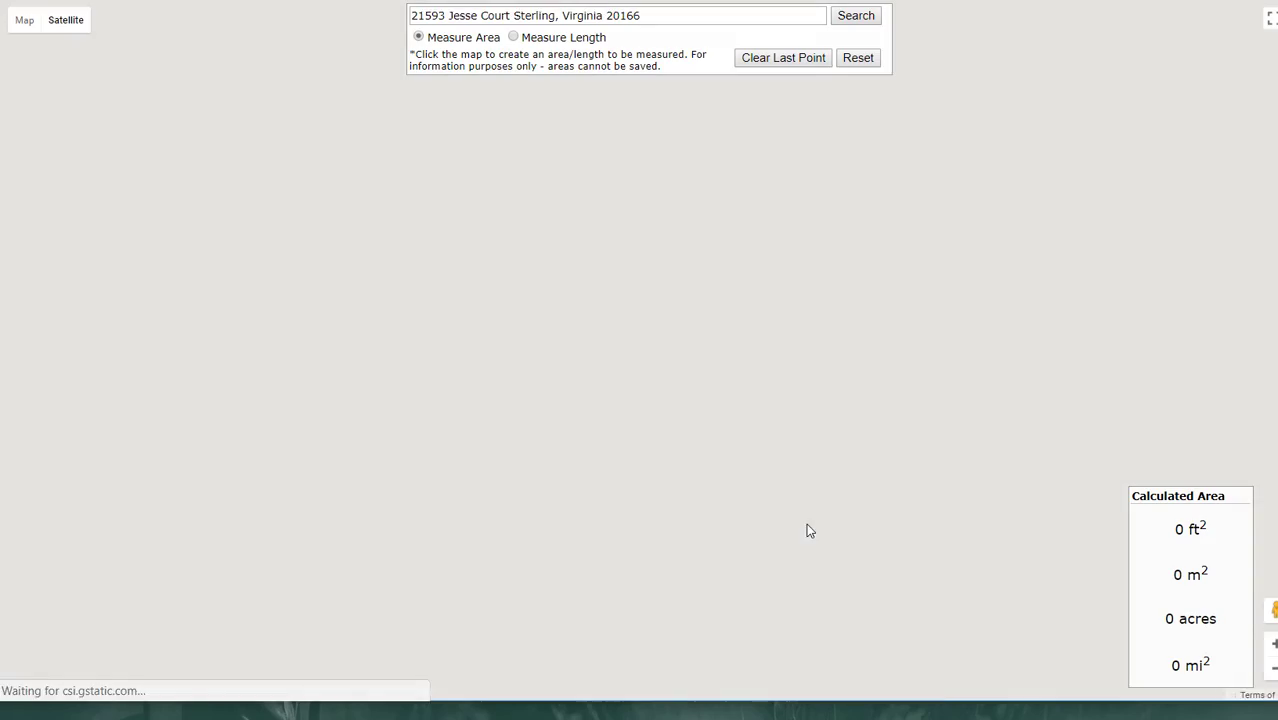
scroll(699, 380, down, 2)
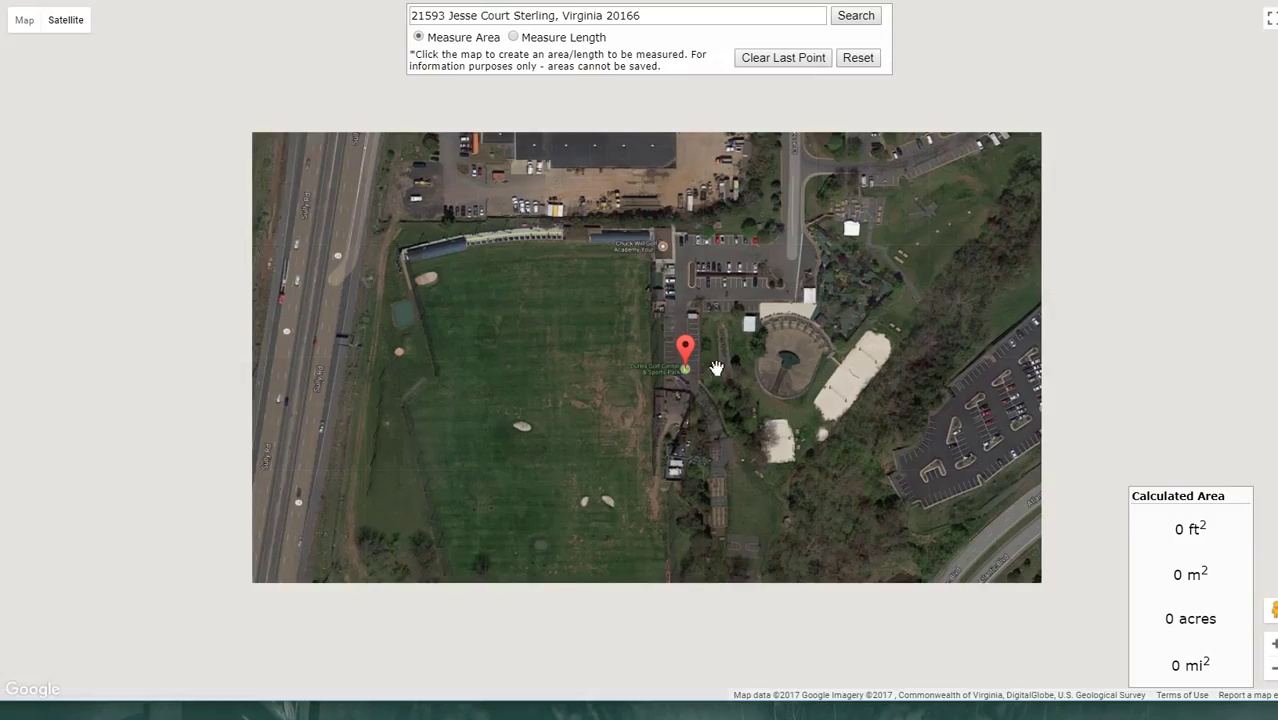
drag(613, 383, 581, 311)
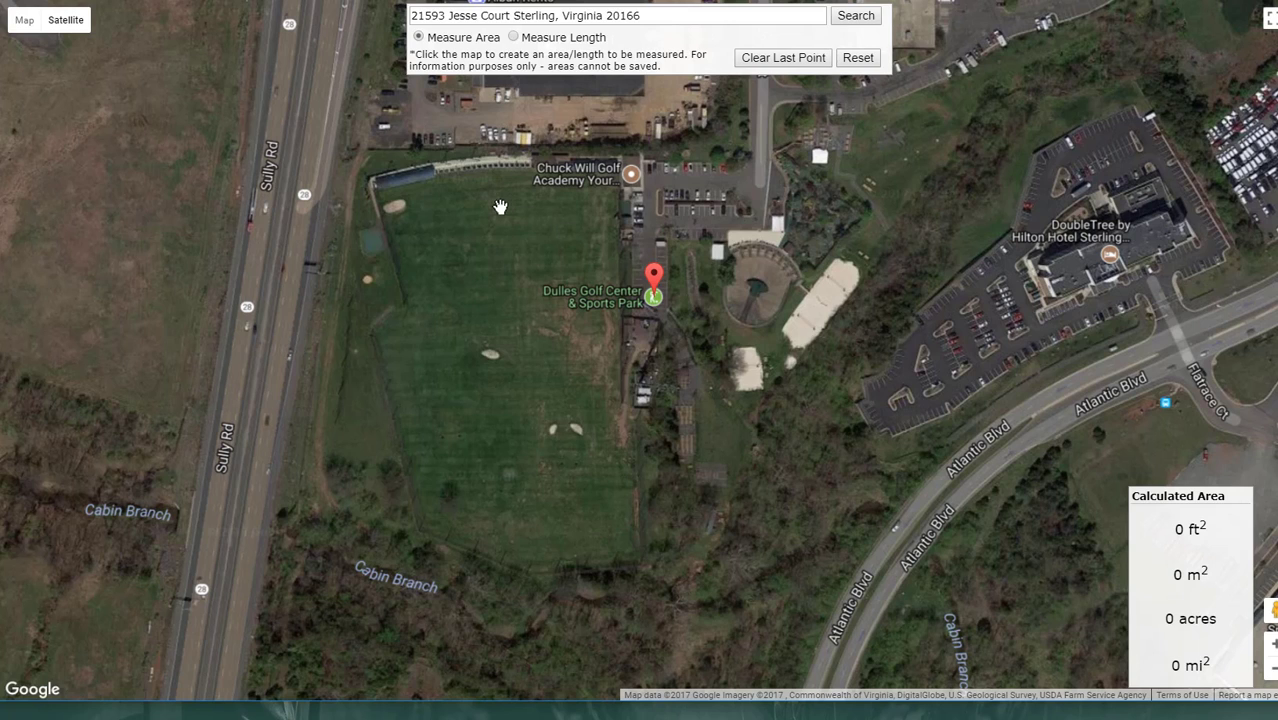
click(374, 189)
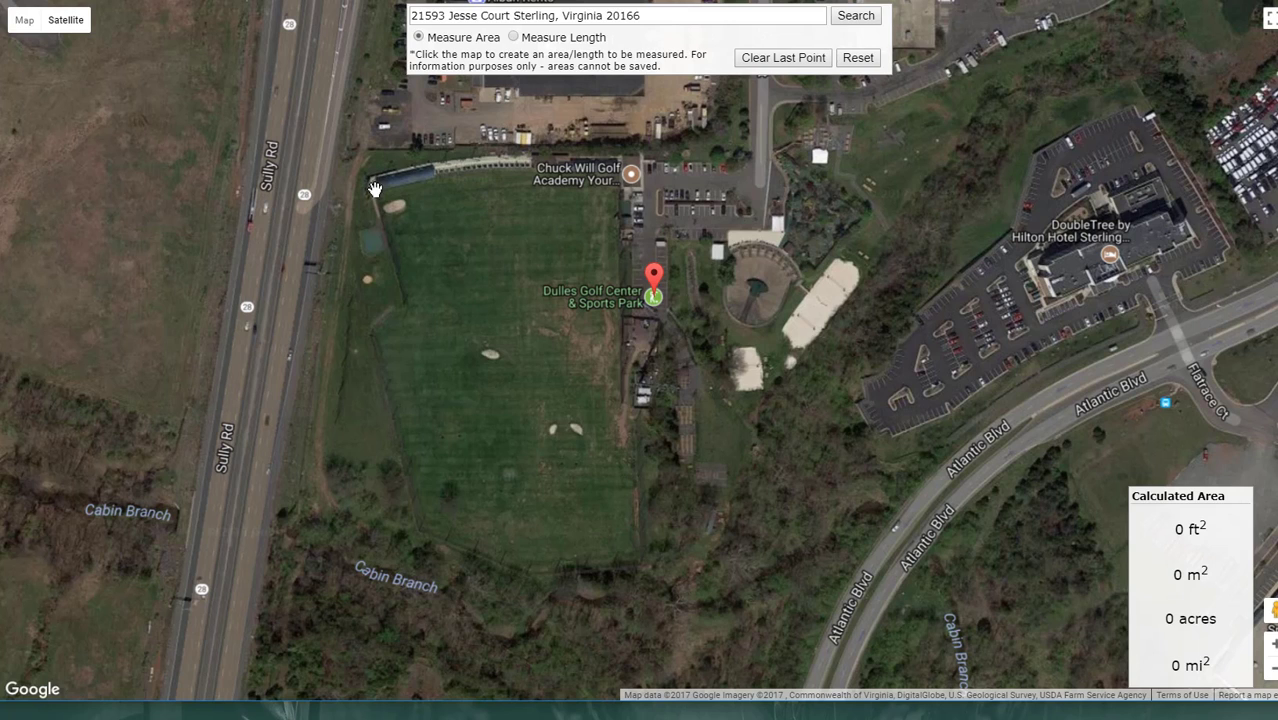
click(622, 178)
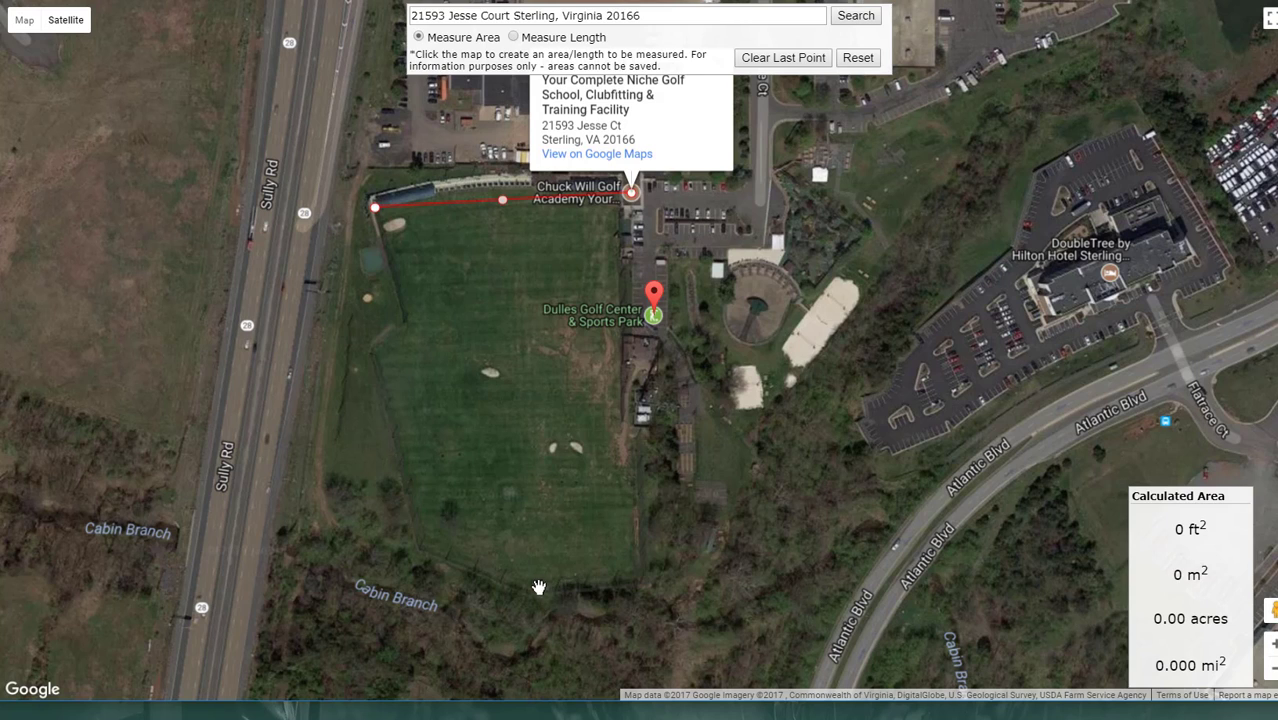
click(535, 586)
click(428, 545)
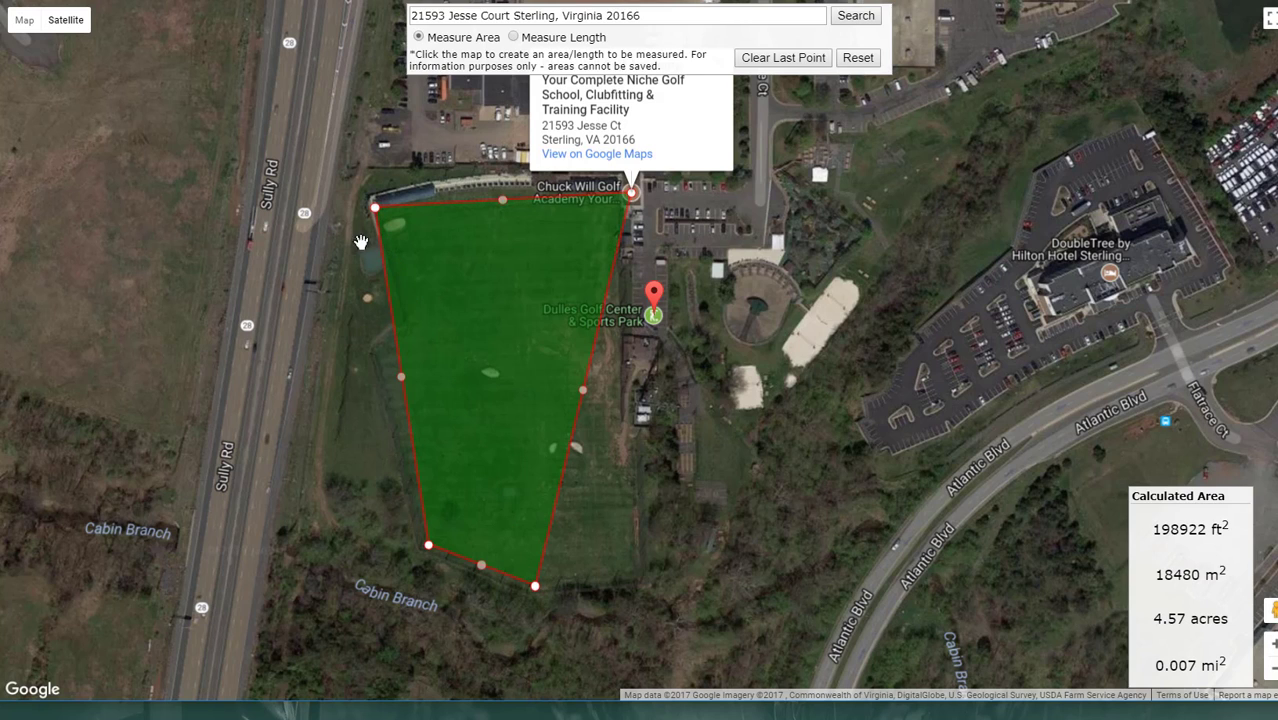
click(359, 297)
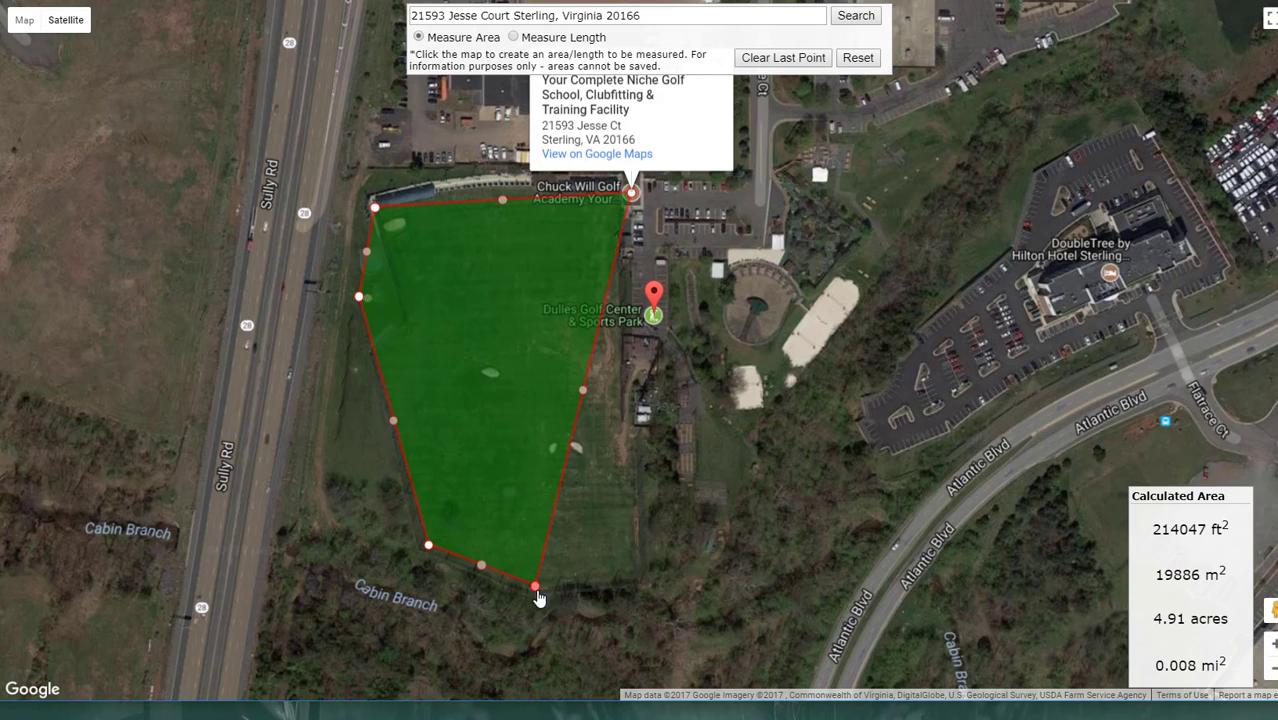
Refine the measured area by extending it to the field's southeast corner and fitting its north edge to the tee line
drag(585, 392, 648, 580)
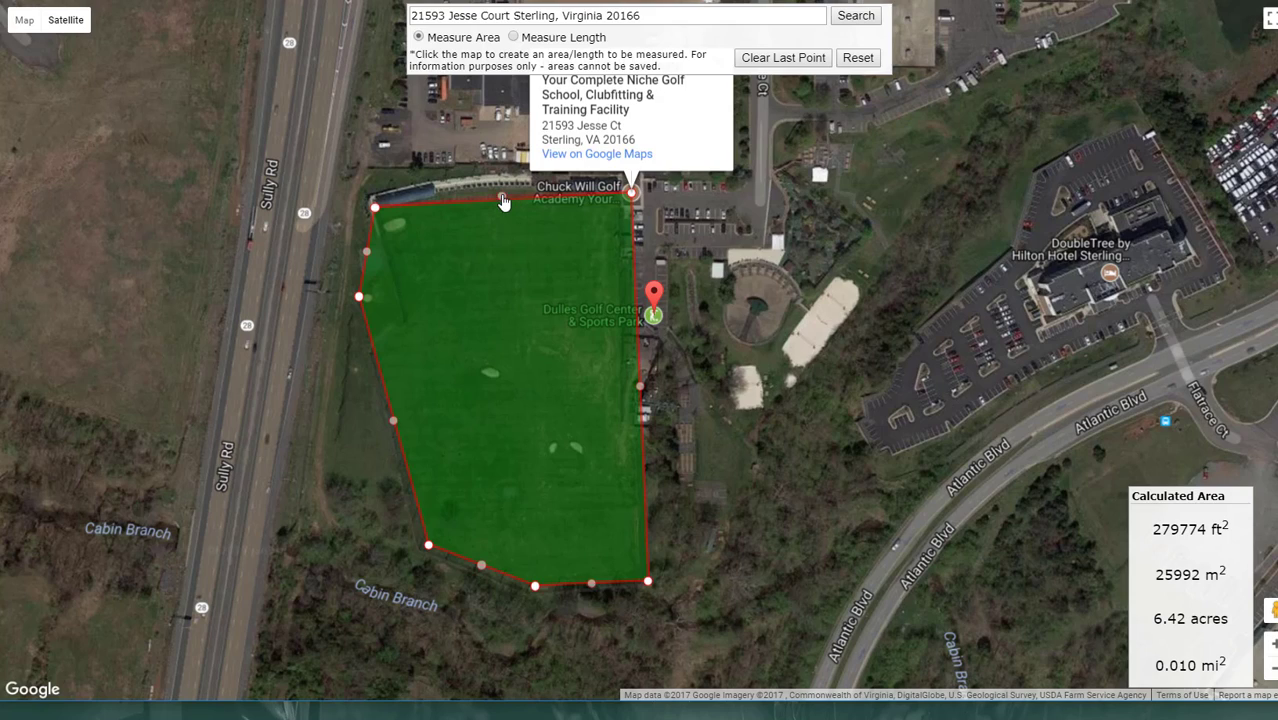
drag(502, 195, 497, 187)
scroll(469, 187, up, 2)
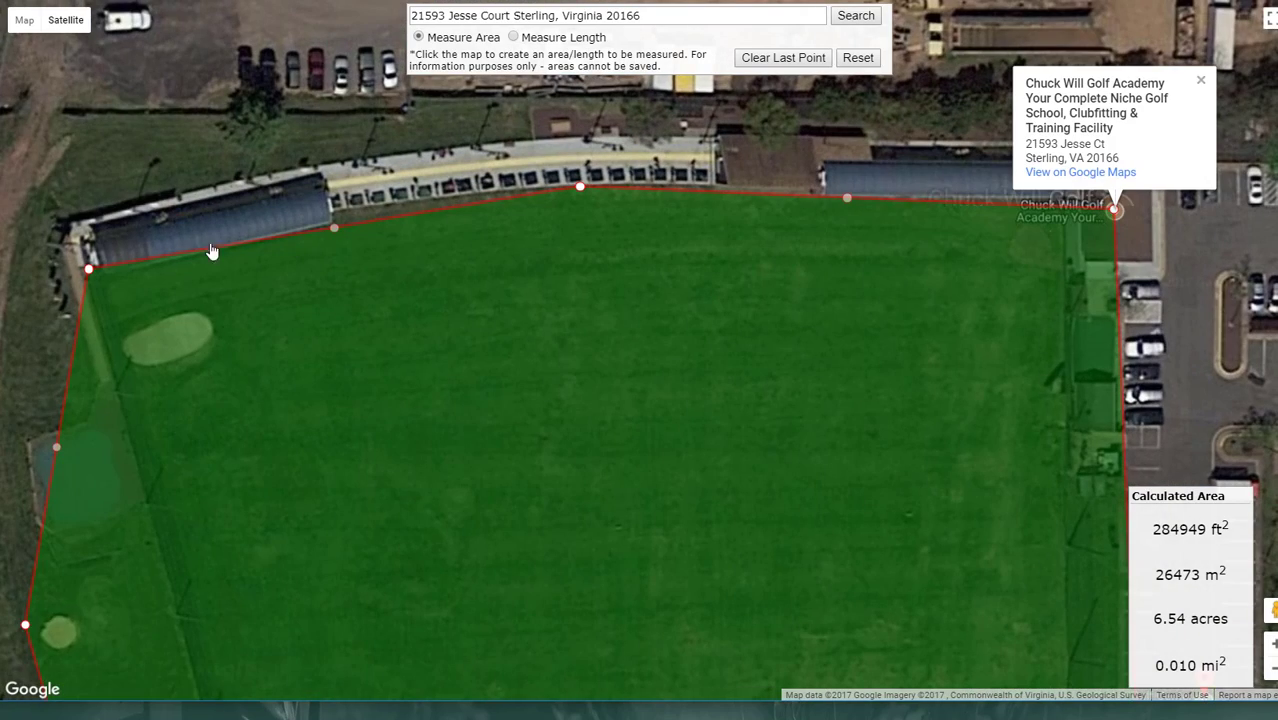
drag(334, 229, 338, 215)
scroll(572, 348, down, 1)
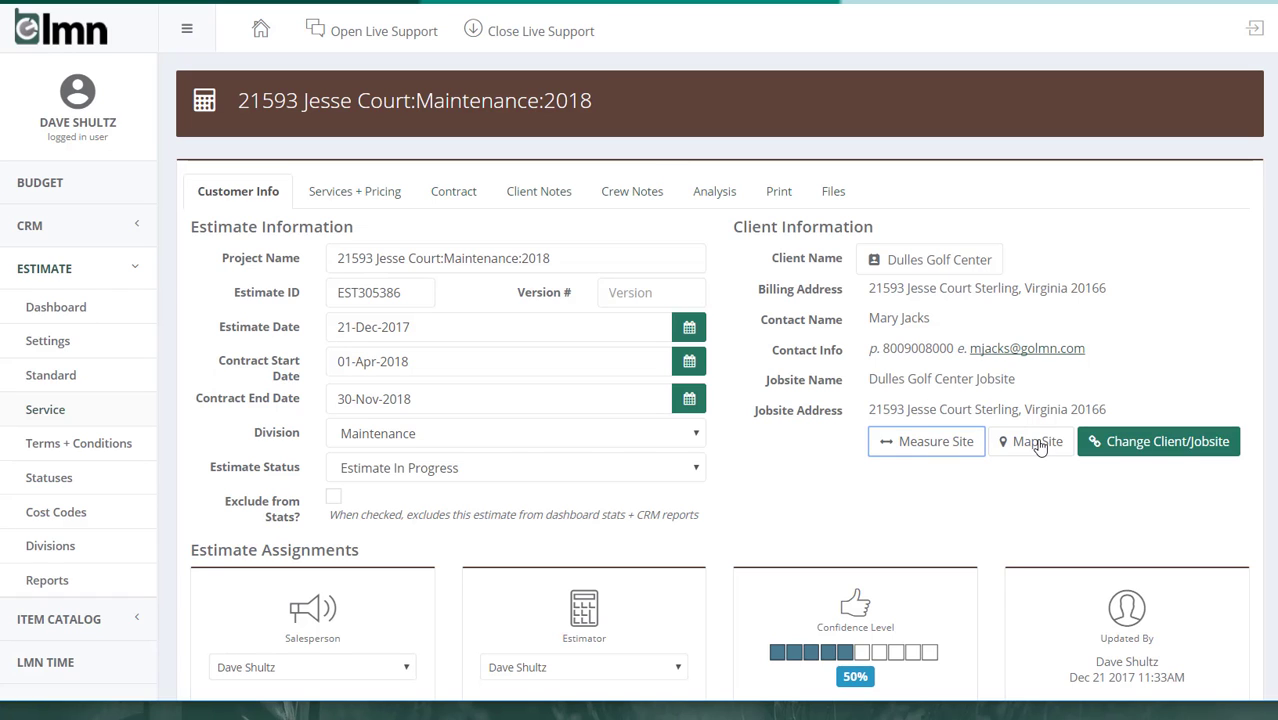
Look at the jobsite's location and surrounding roads on Google Maps, and return to the estimate
click(1036, 443)
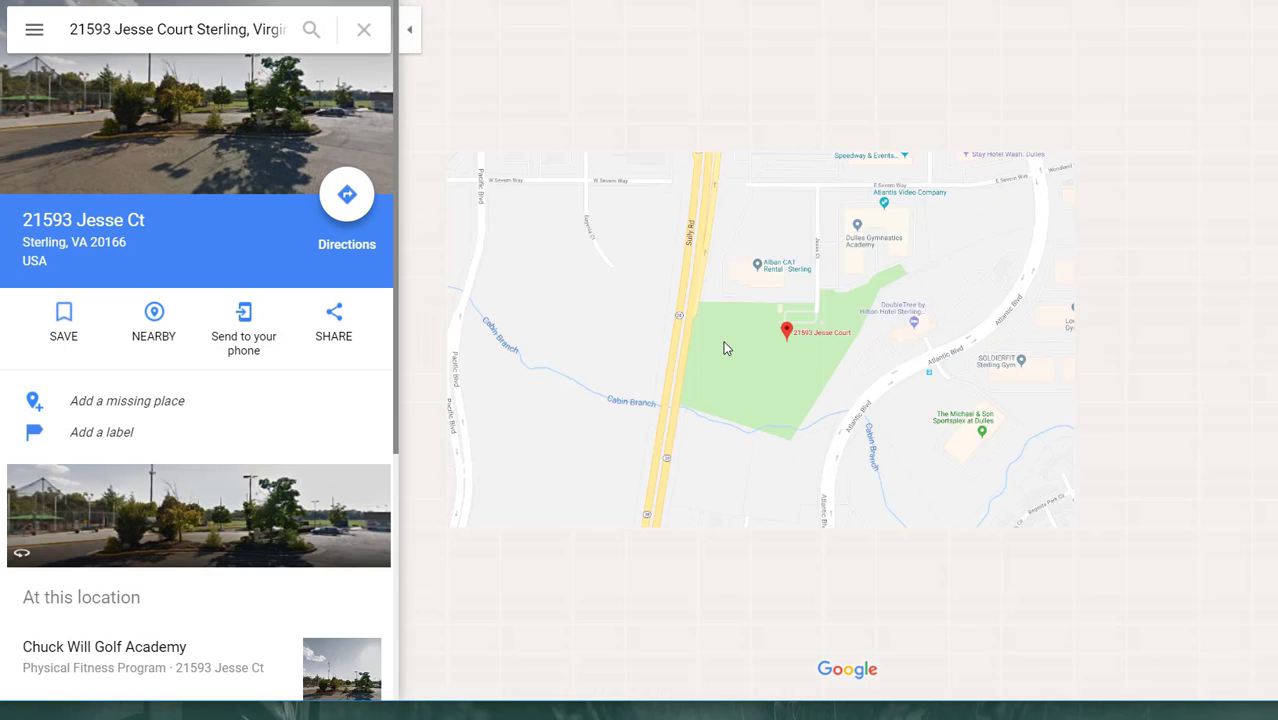
scroll(727, 348, down, 1)
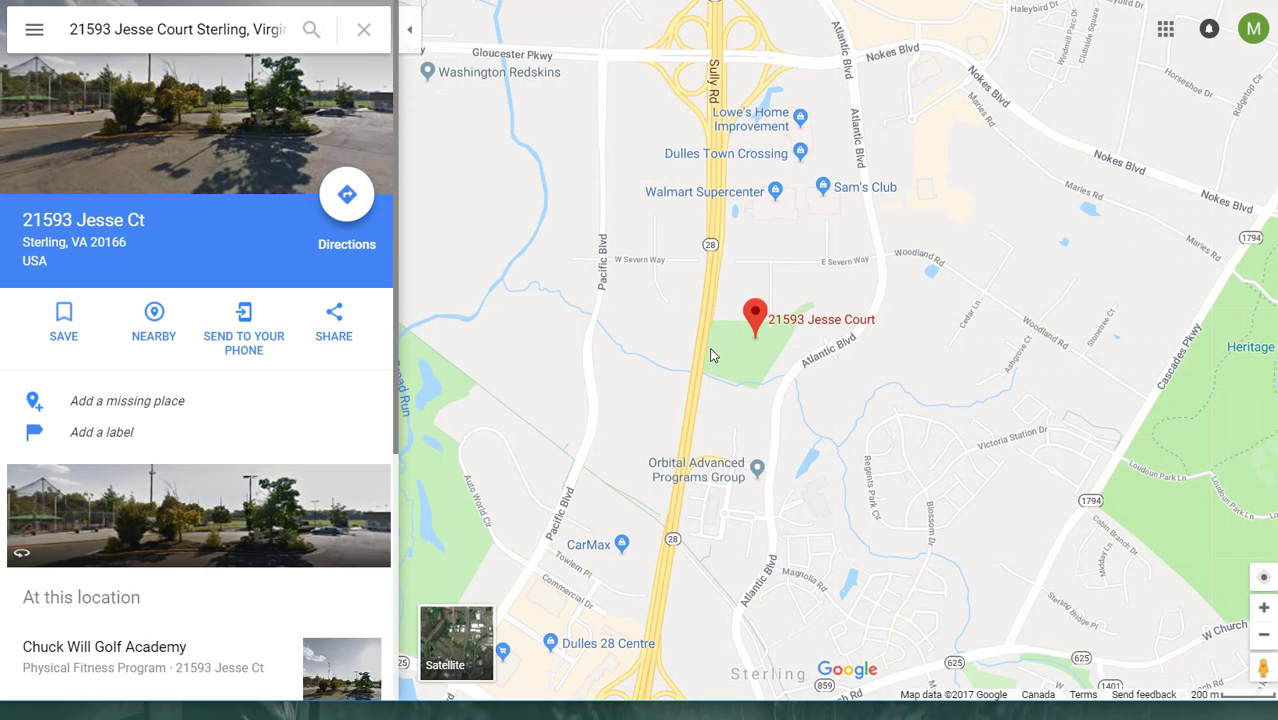
key(ctrl+w)
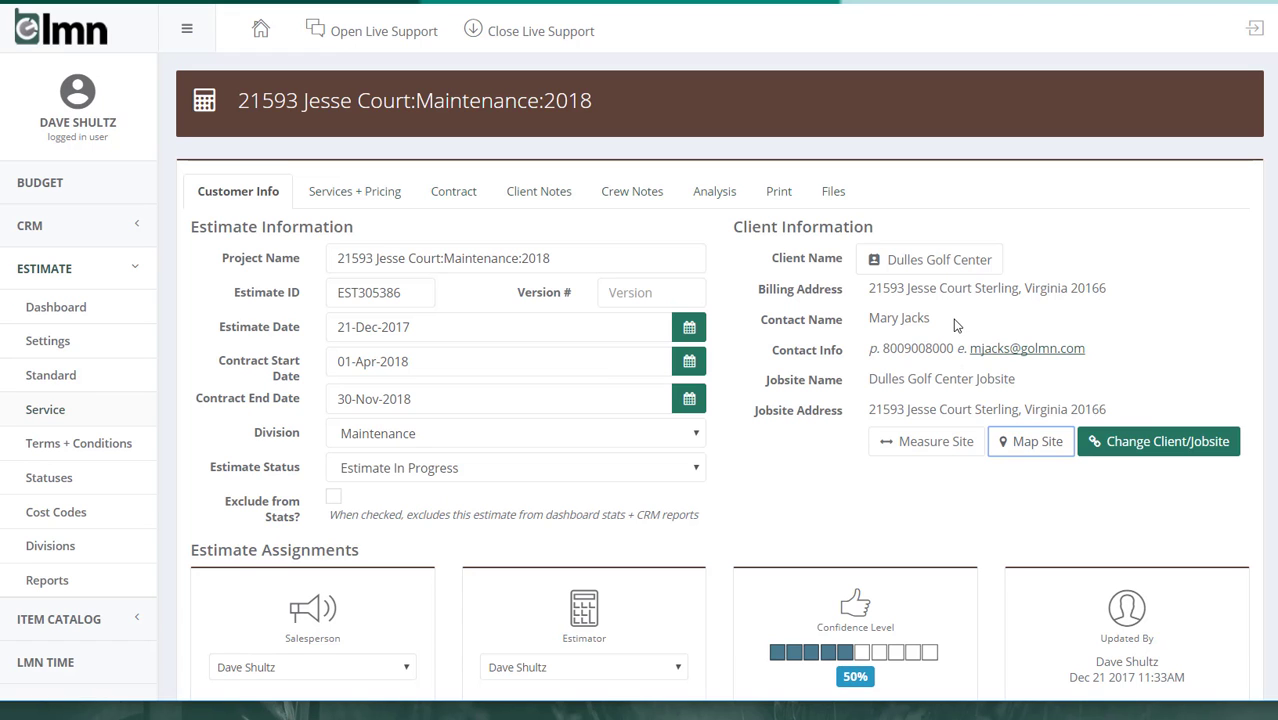
Examine the estimate's services and pricing, including the service list, visits, payments and totals
scroll(786, 403, down, 2)
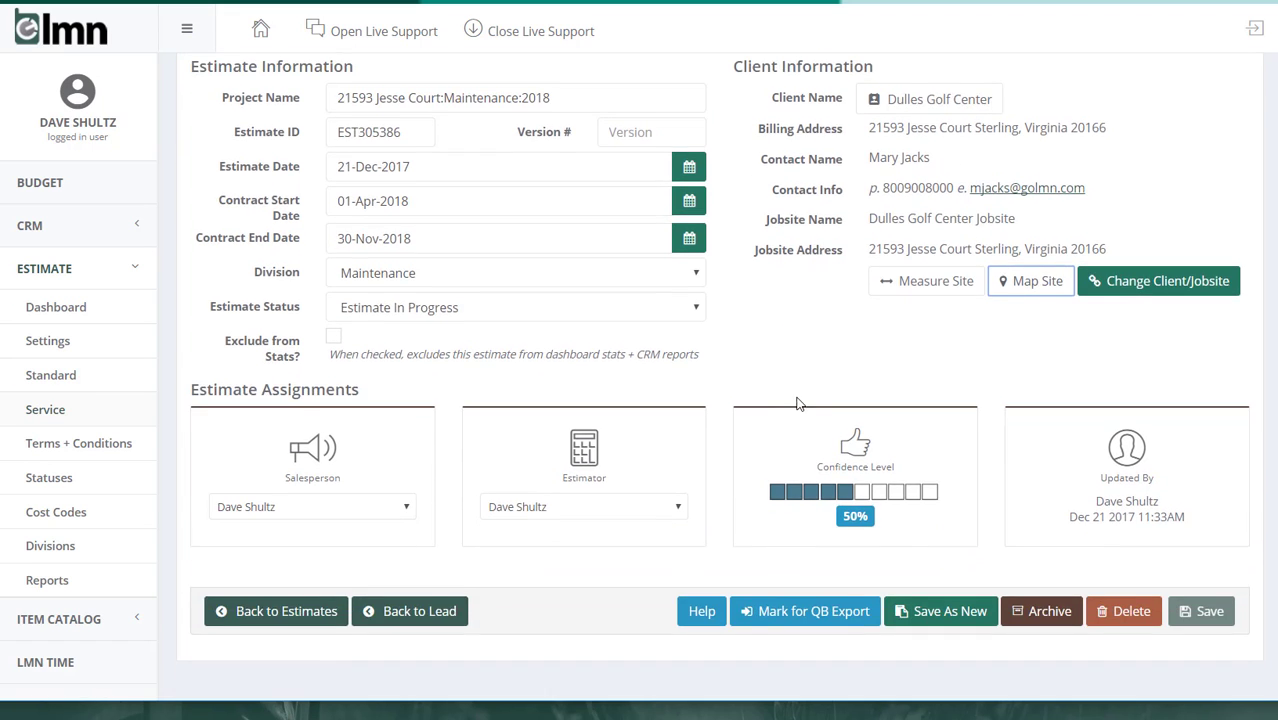
scroll(800, 404, up, 2)
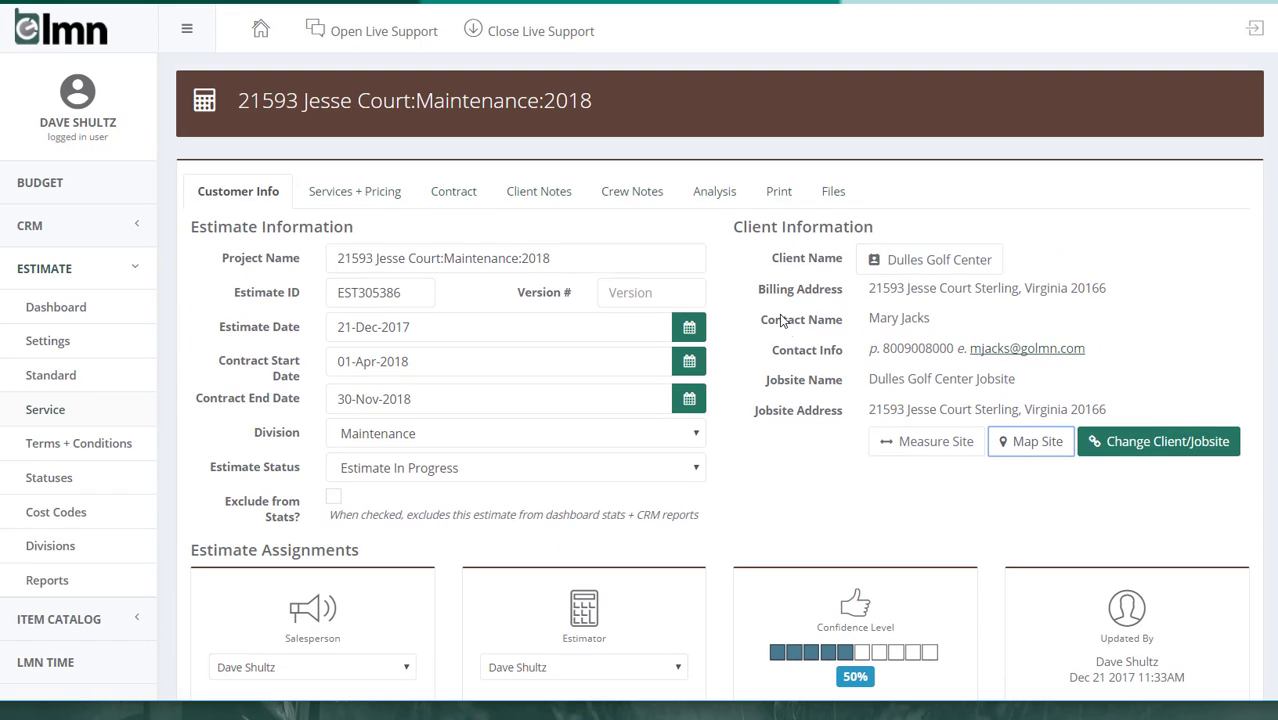
click(340, 190)
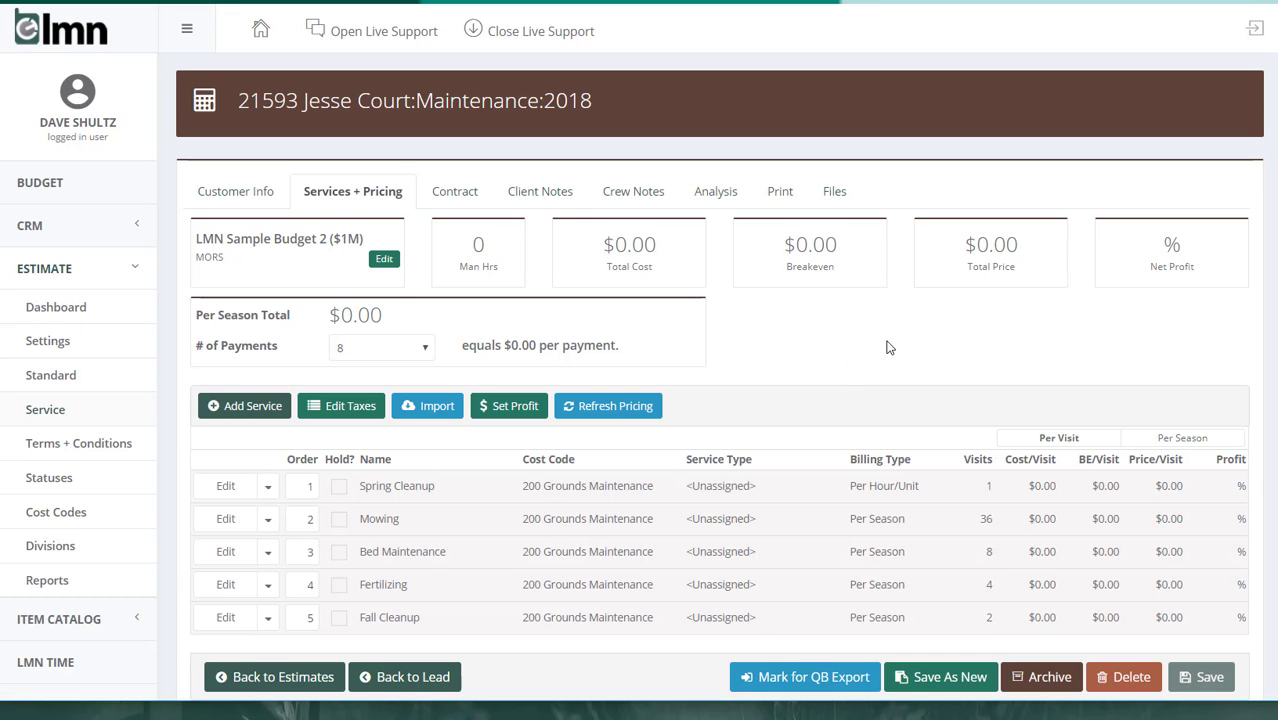
scroll(887, 346, down, 2)
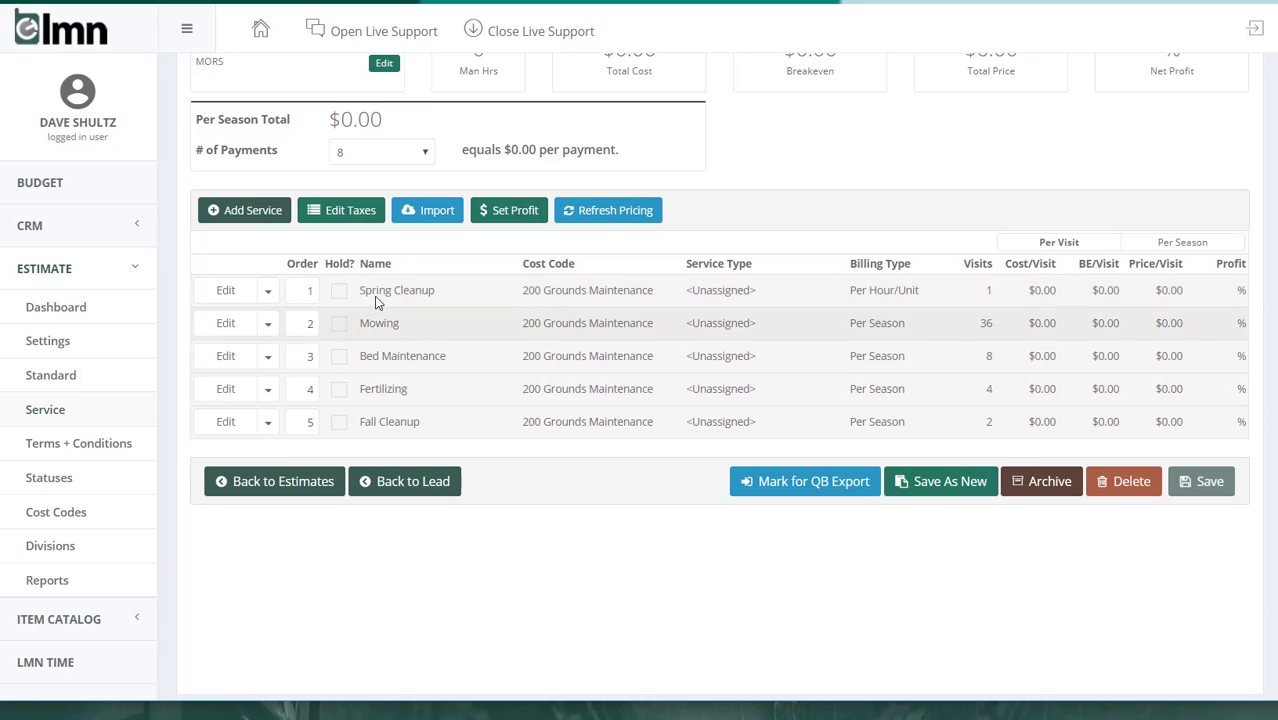
click(228, 292)
click(228, 291)
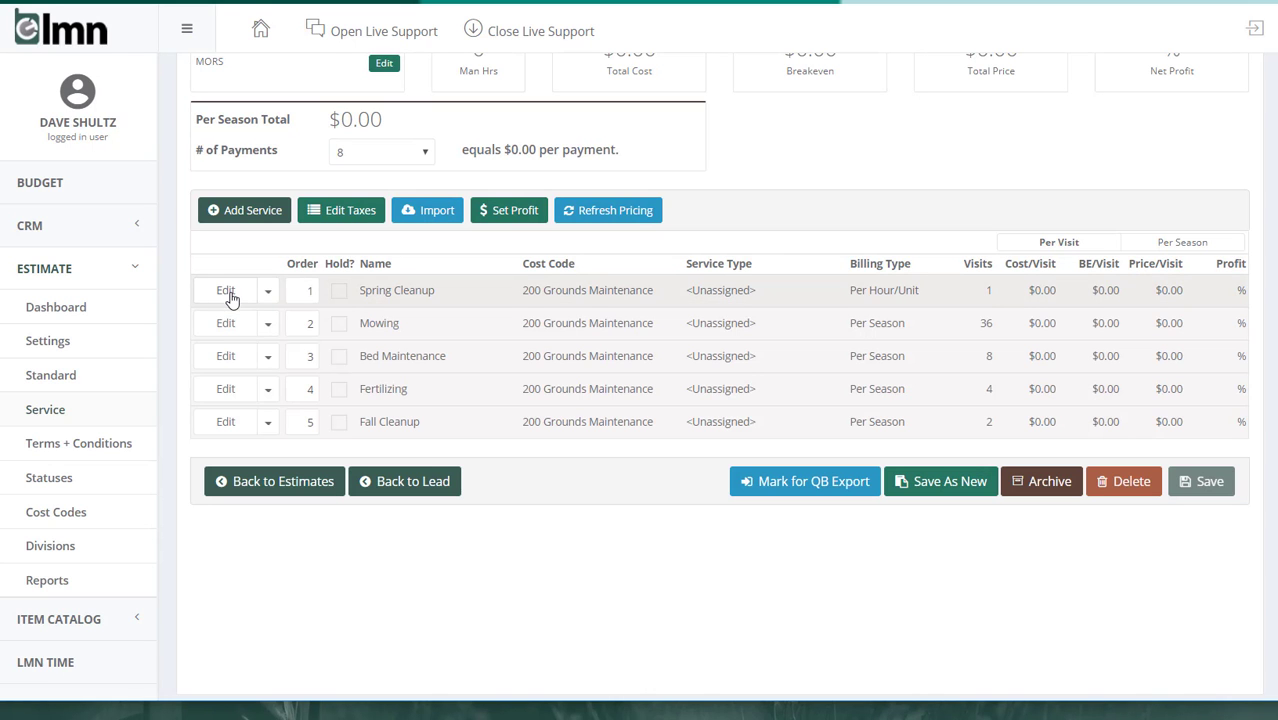
scroll(410, 290, up, 2)
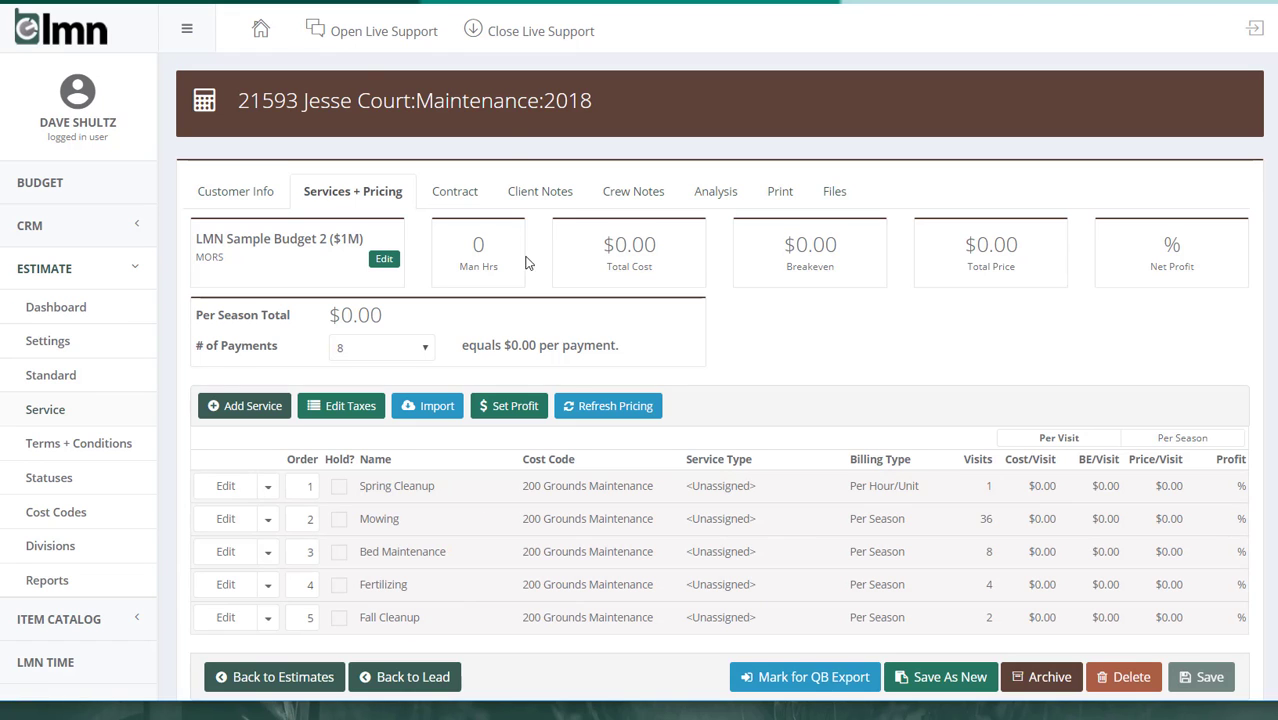
Set the Spring Cleanup quantities per visit to 12 maintenance labor hours, 3 crew truck hours, 1 yard of disposal and 6 yards of cedar mulch
click(244, 486)
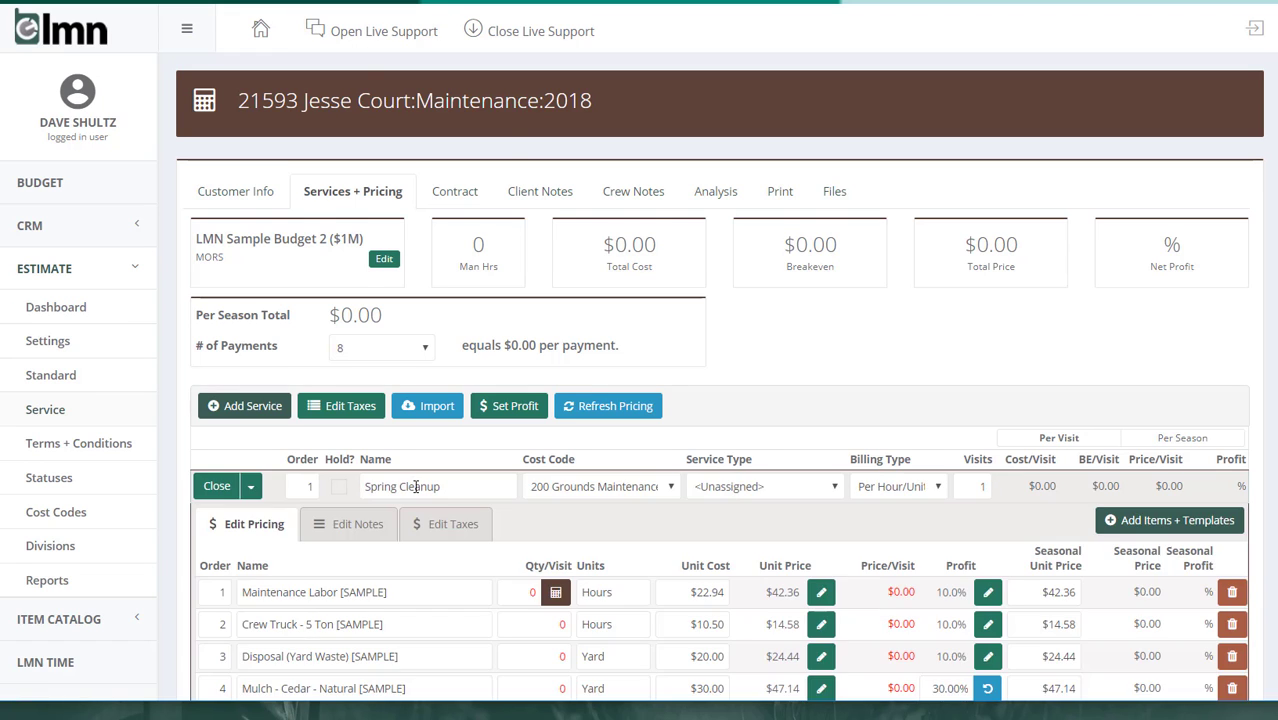
scroll(628, 514, down, 2)
click(516, 400)
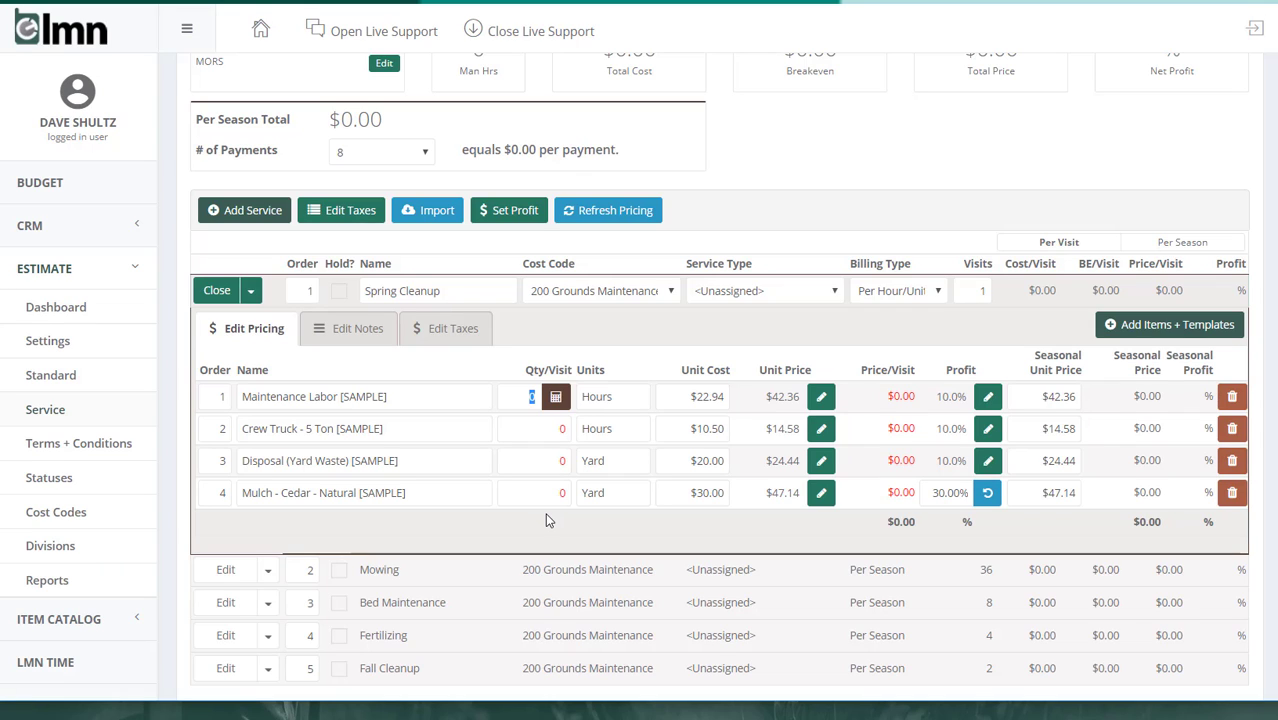
text(12)
click(557, 426)
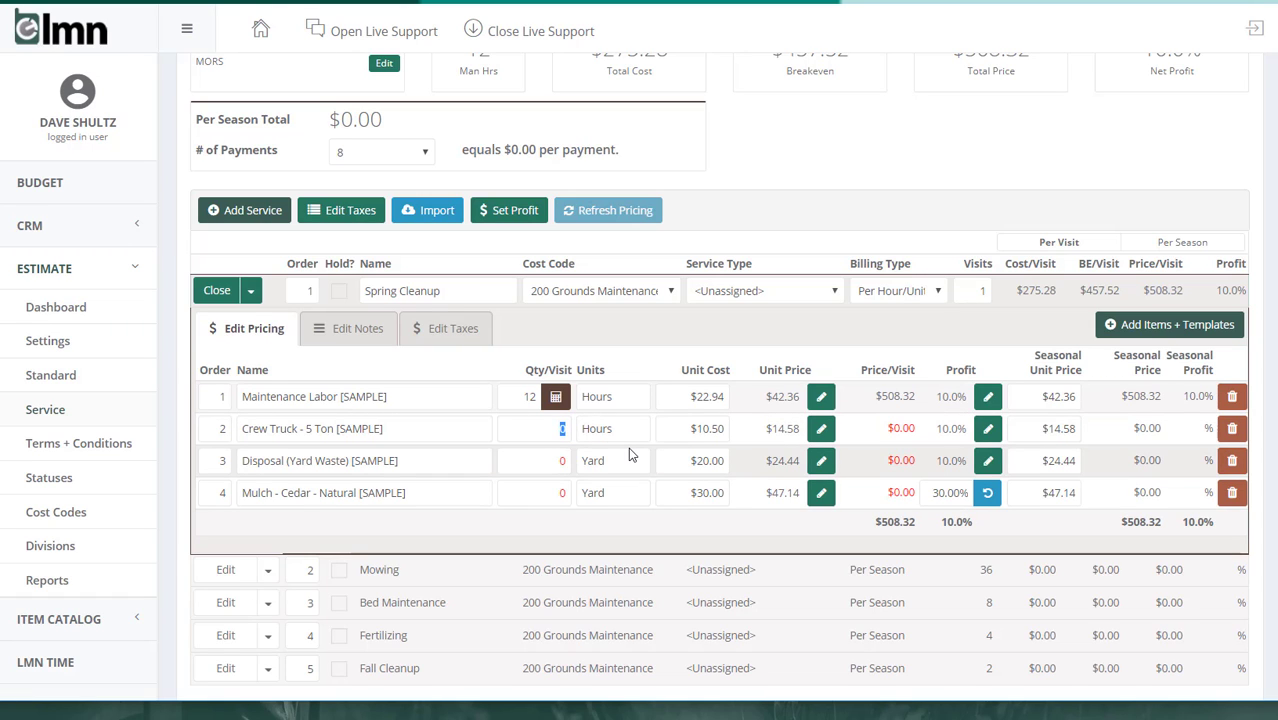
text(3)
click(560, 460)
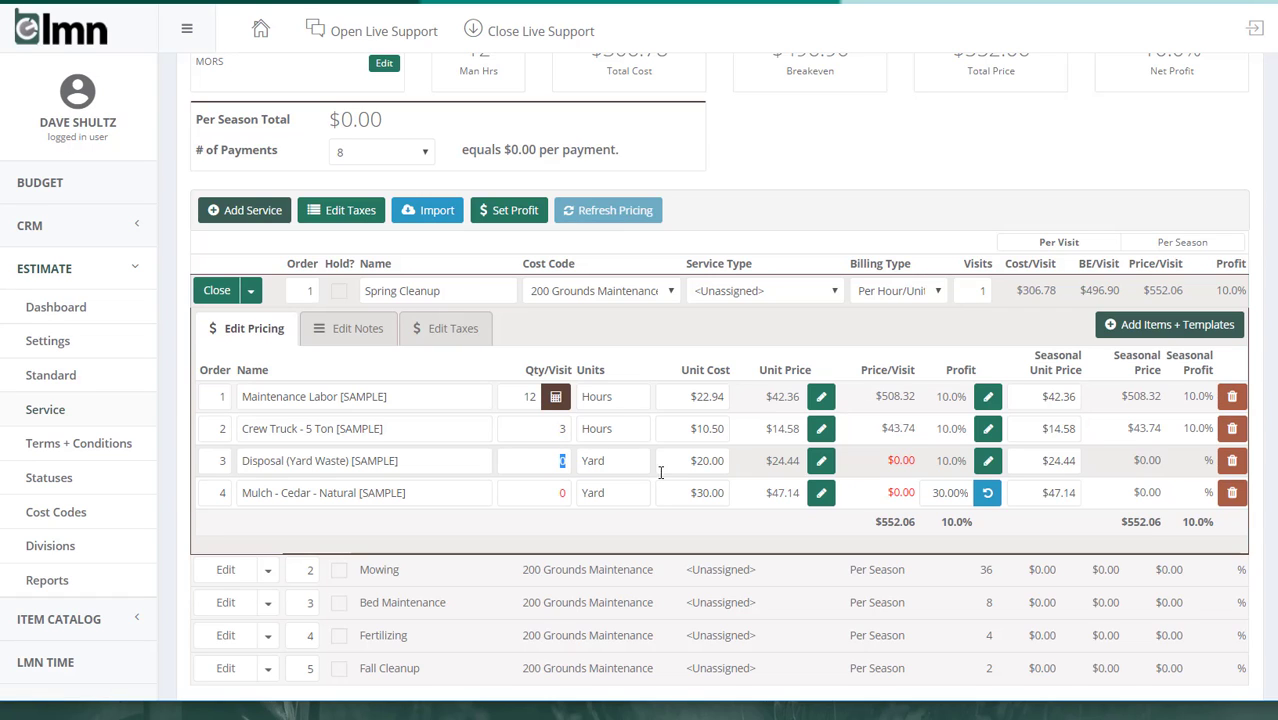
text(1)
click(545, 492)
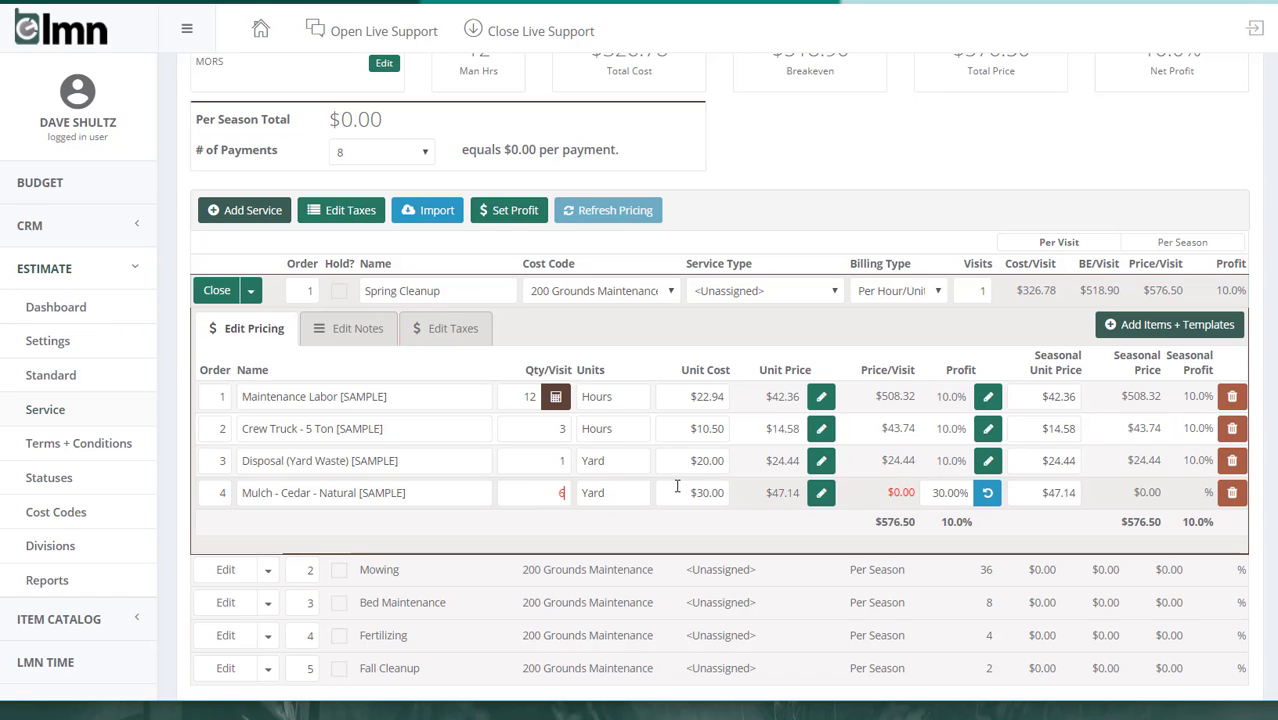
click(704, 543)
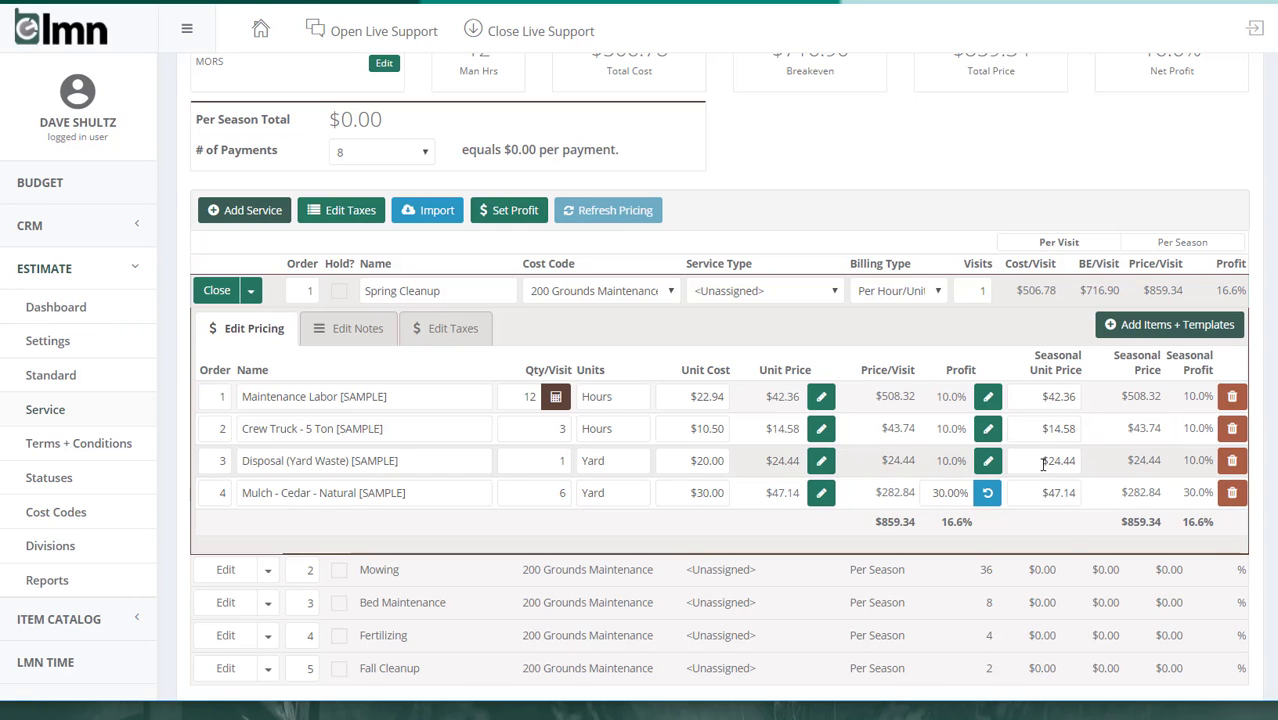
click(224, 290)
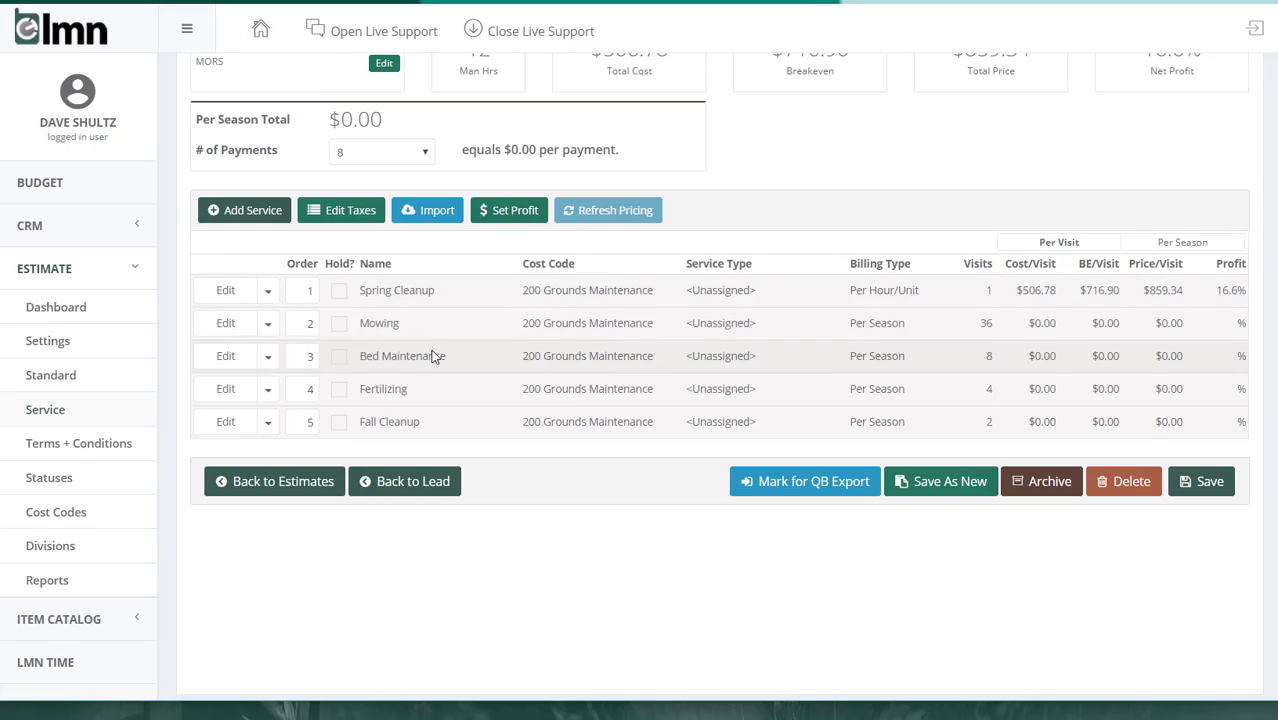
Calculate Mowing labor with the Mowing - Commercial Equip [SAMPLE] production rates: 6.5 acres with the 48" deck, 400 lin ft of line trimming, 2 acres of blowing
click(228, 323)
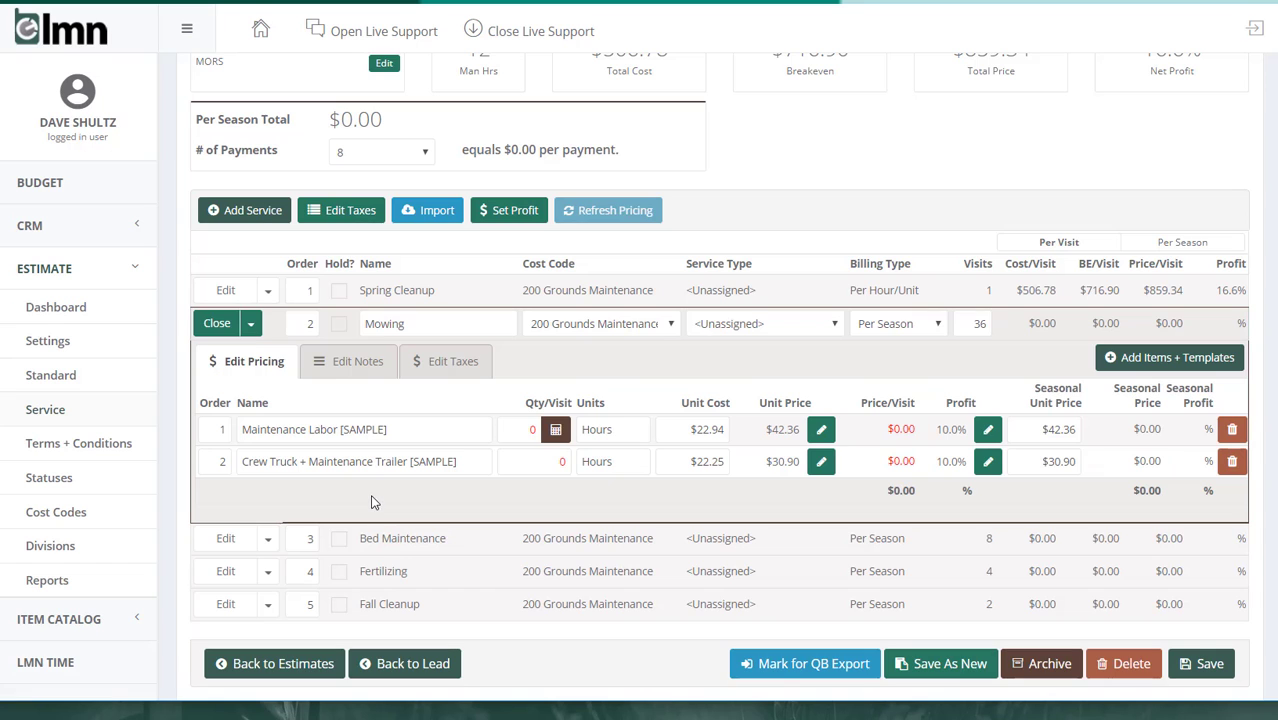
click(555, 429)
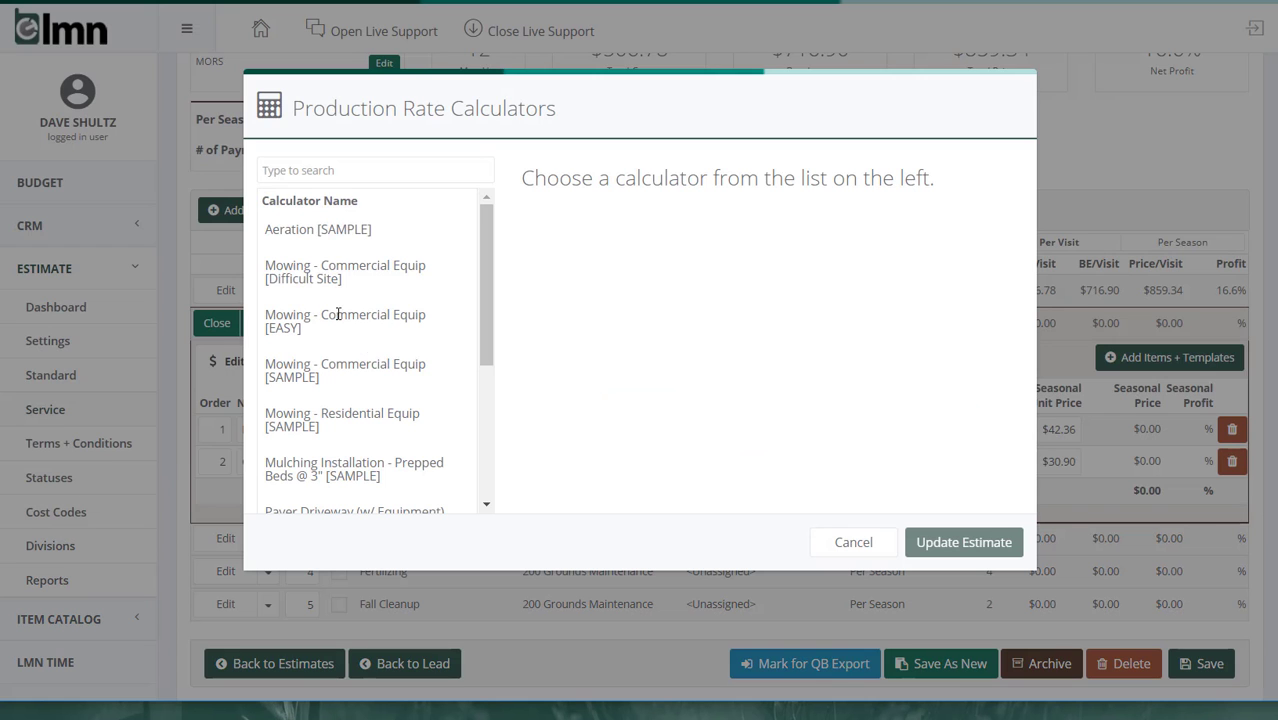
click(360, 368)
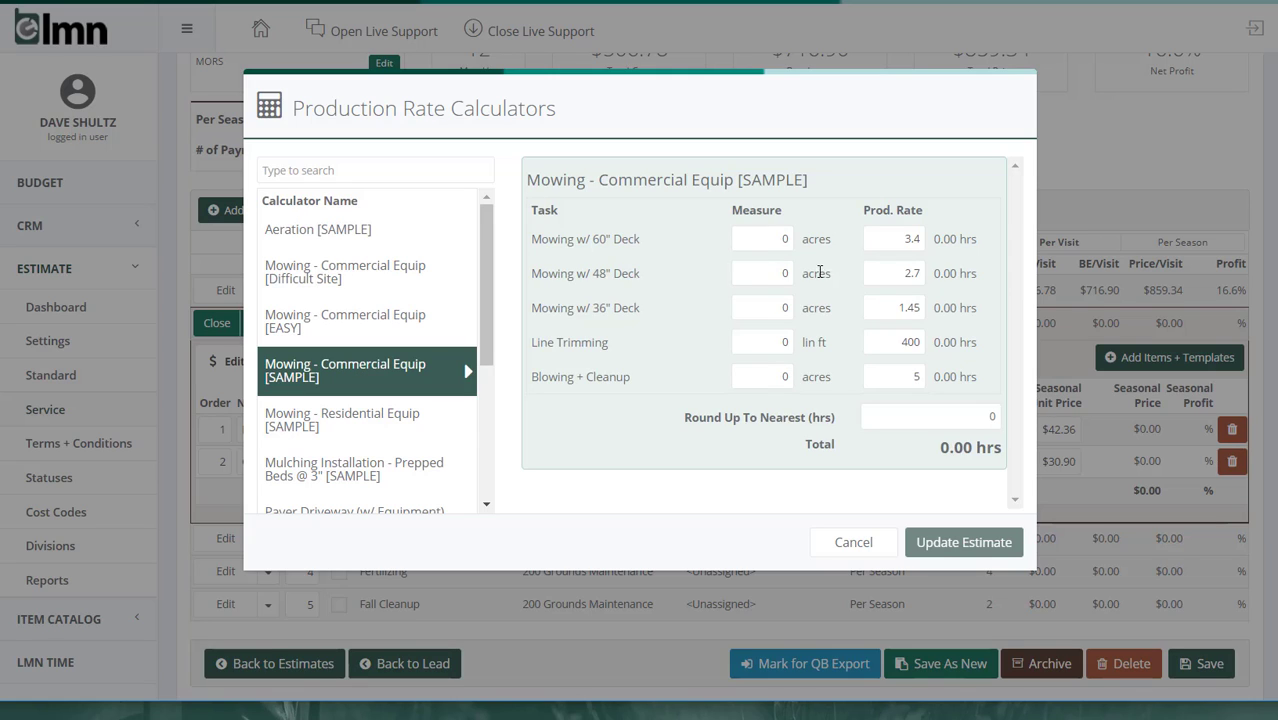
click(763, 277)
text(6.5)
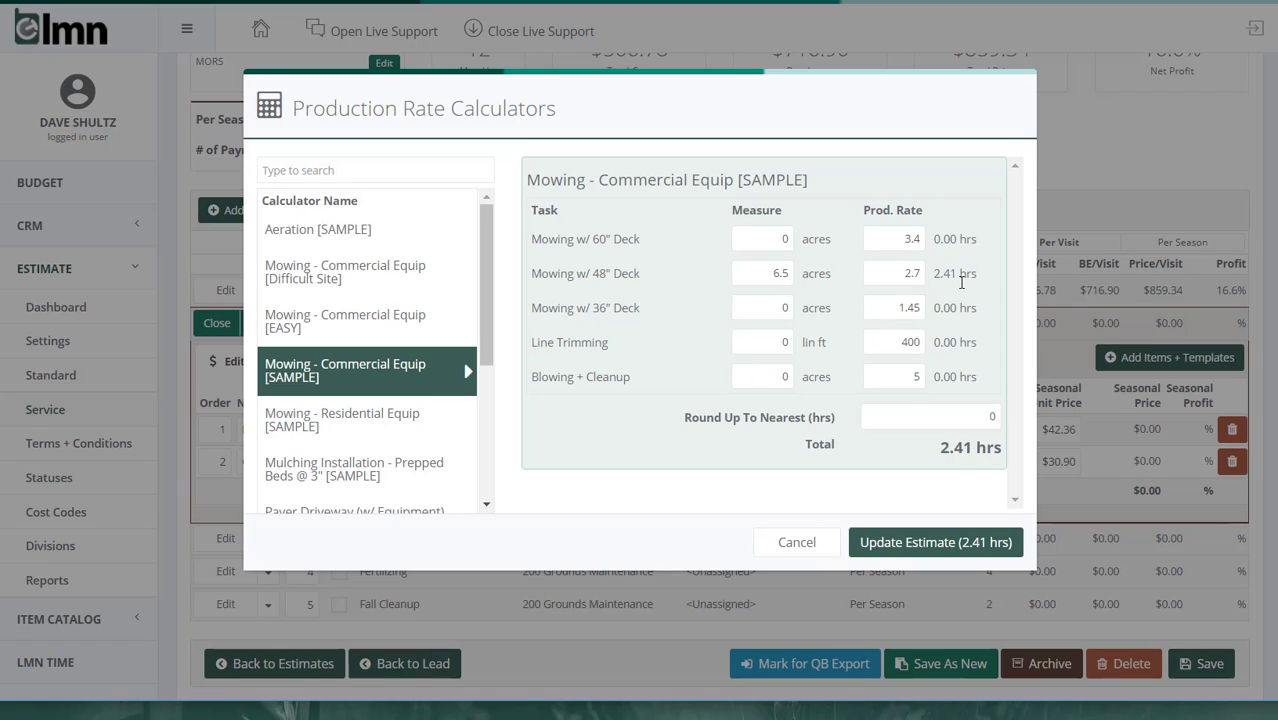
double_click(779, 342)
double_click(772, 380)
click(588, 452)
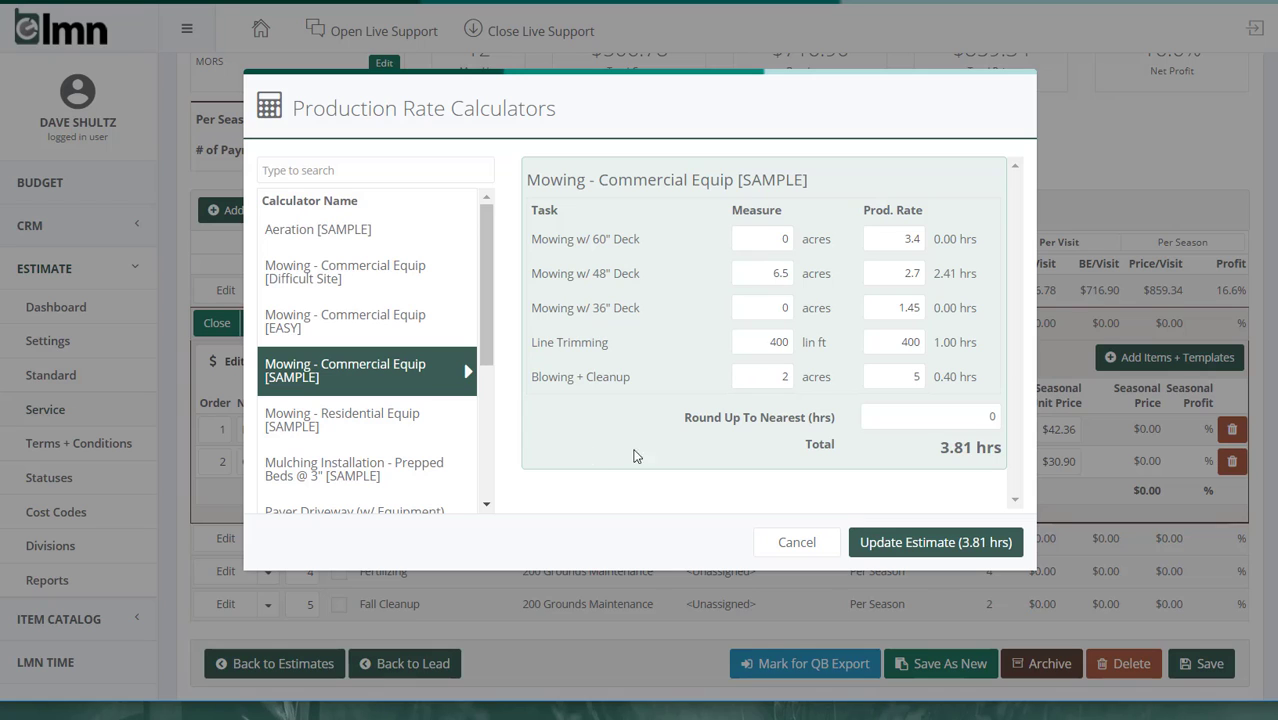
click(937, 542)
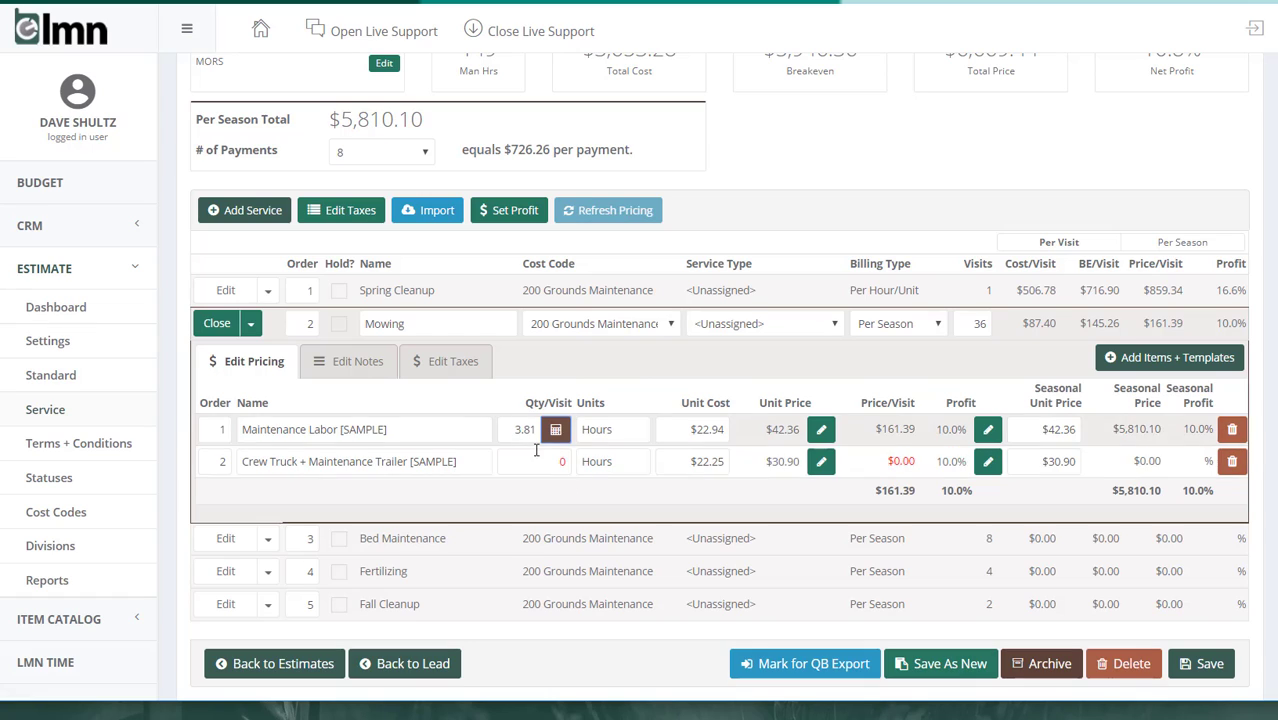
Enter the hours per visit for the crew truck and maintenance trailer in the Mowing service, and close the service
drag(545, 463, 651, 491)
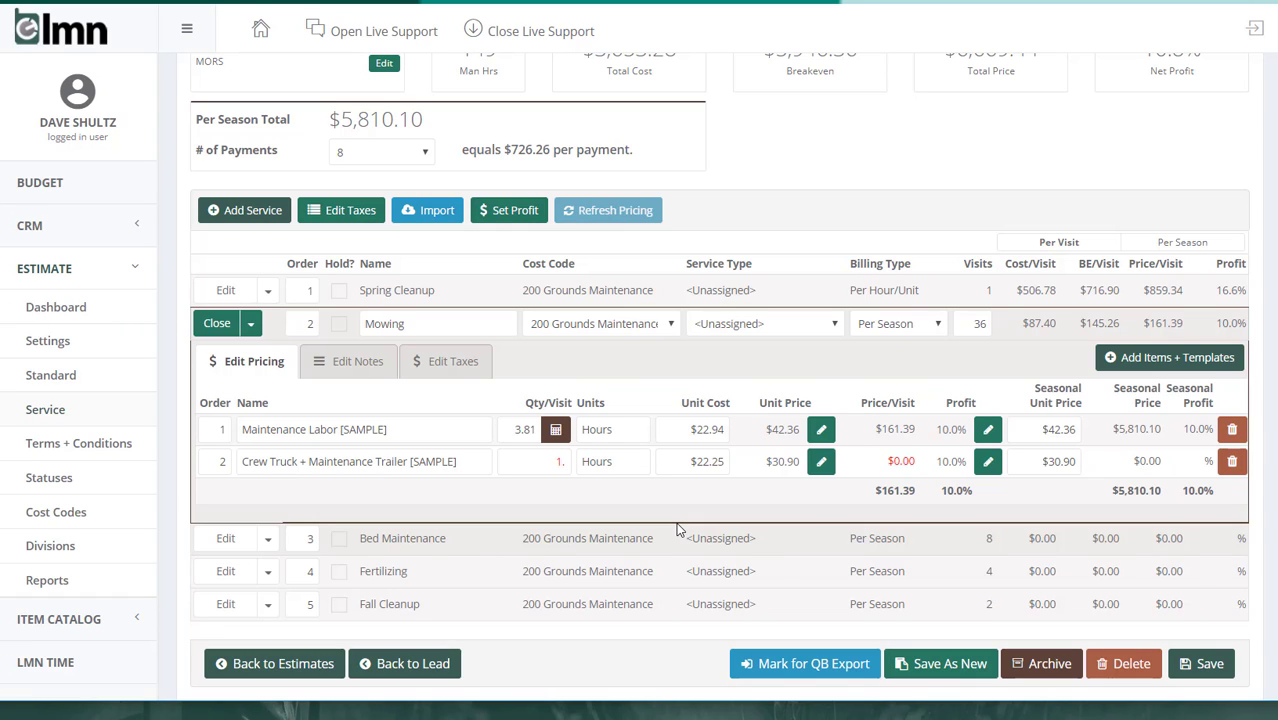
click(625, 496)
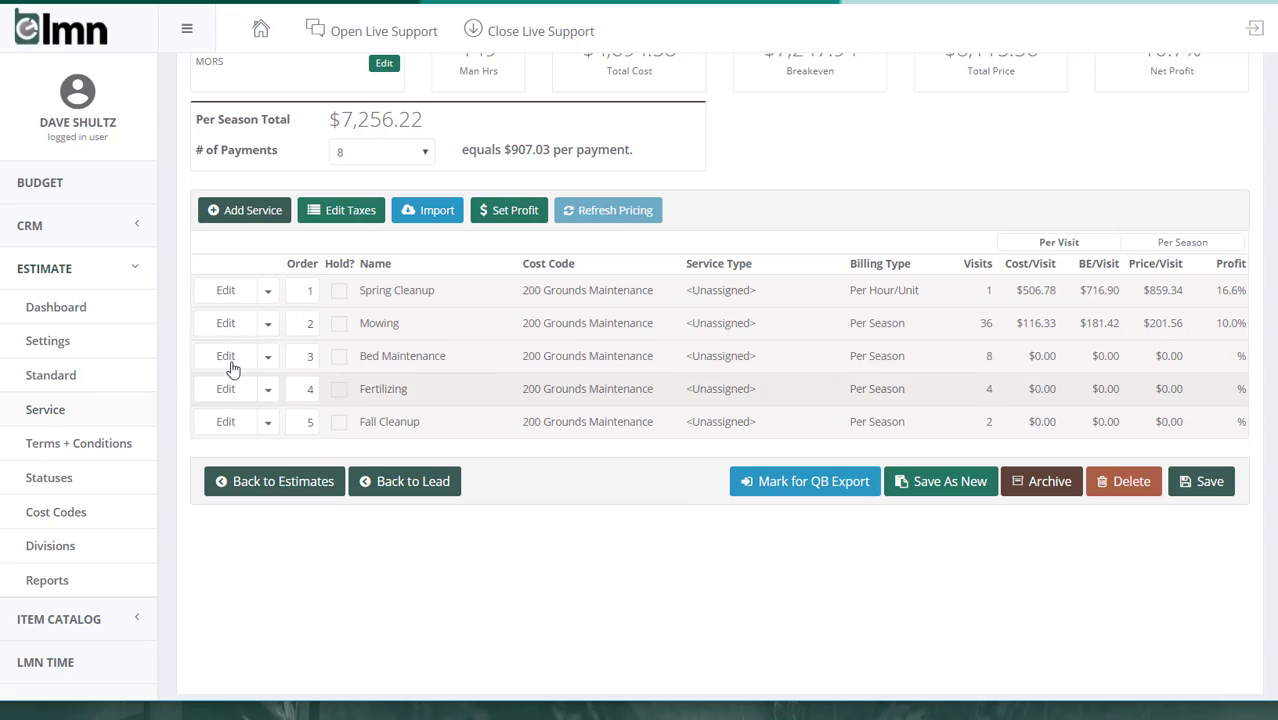
click(220, 325)
Set the Bed Maintenance quantities per visit to 4 maintenance labor hours, 2 crew truck hours and 0.1 yard of disposal
click(226, 356)
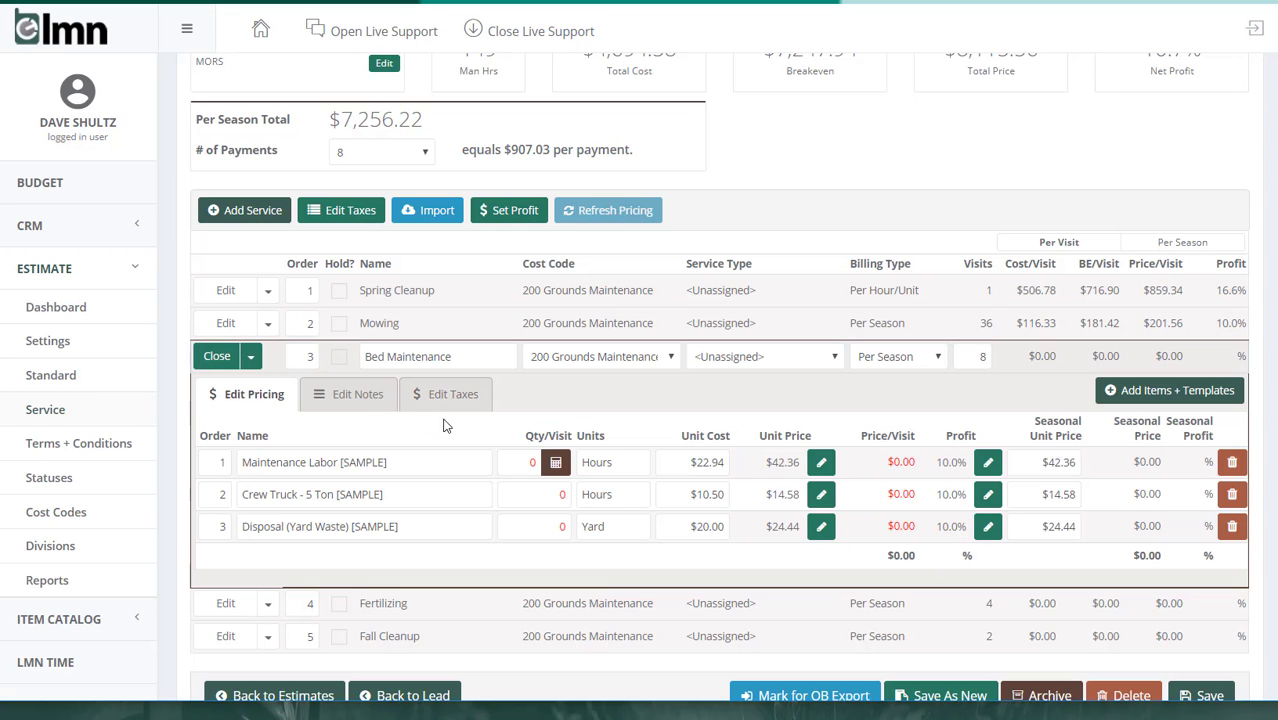
click(531, 462)
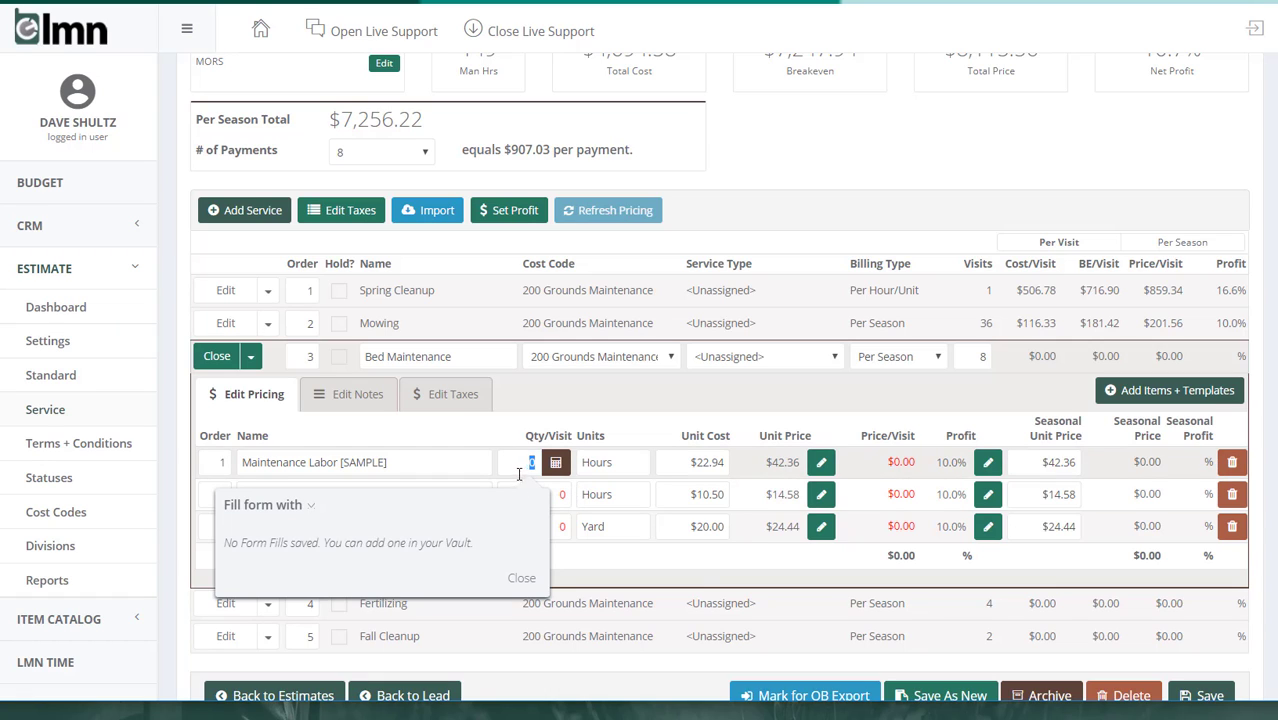
key(Escape)
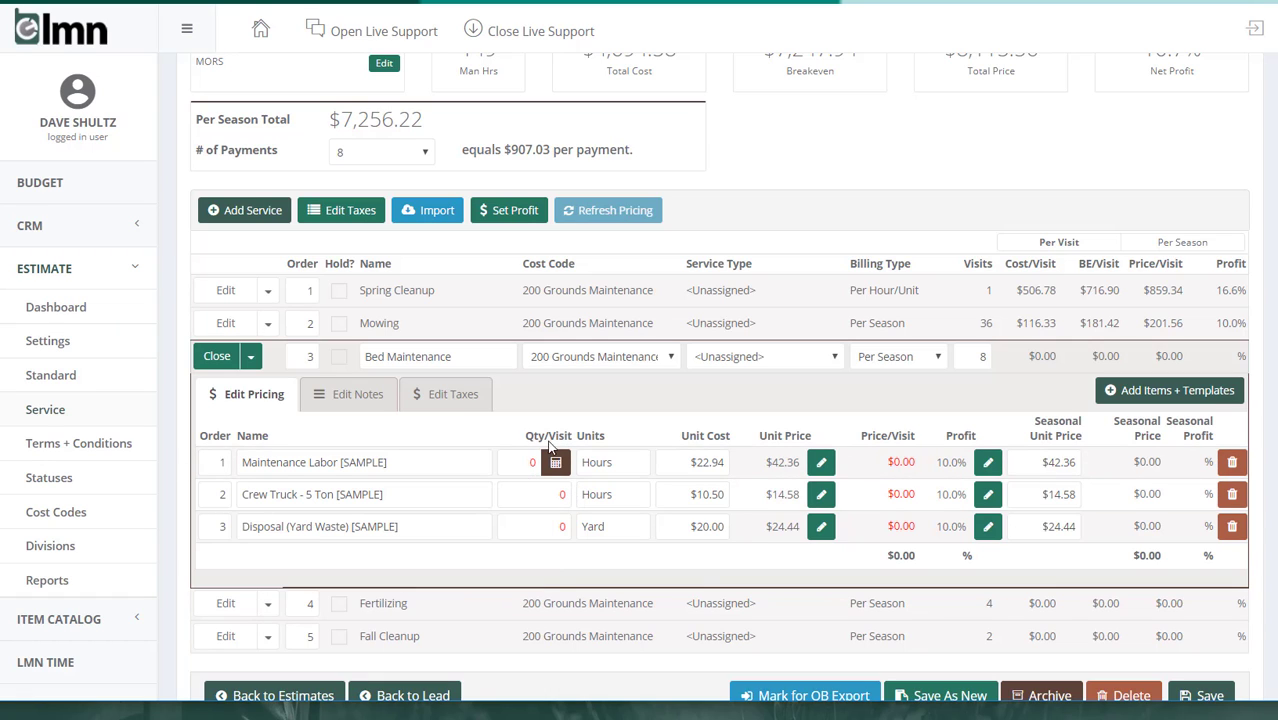
text(4)
click(560, 494)
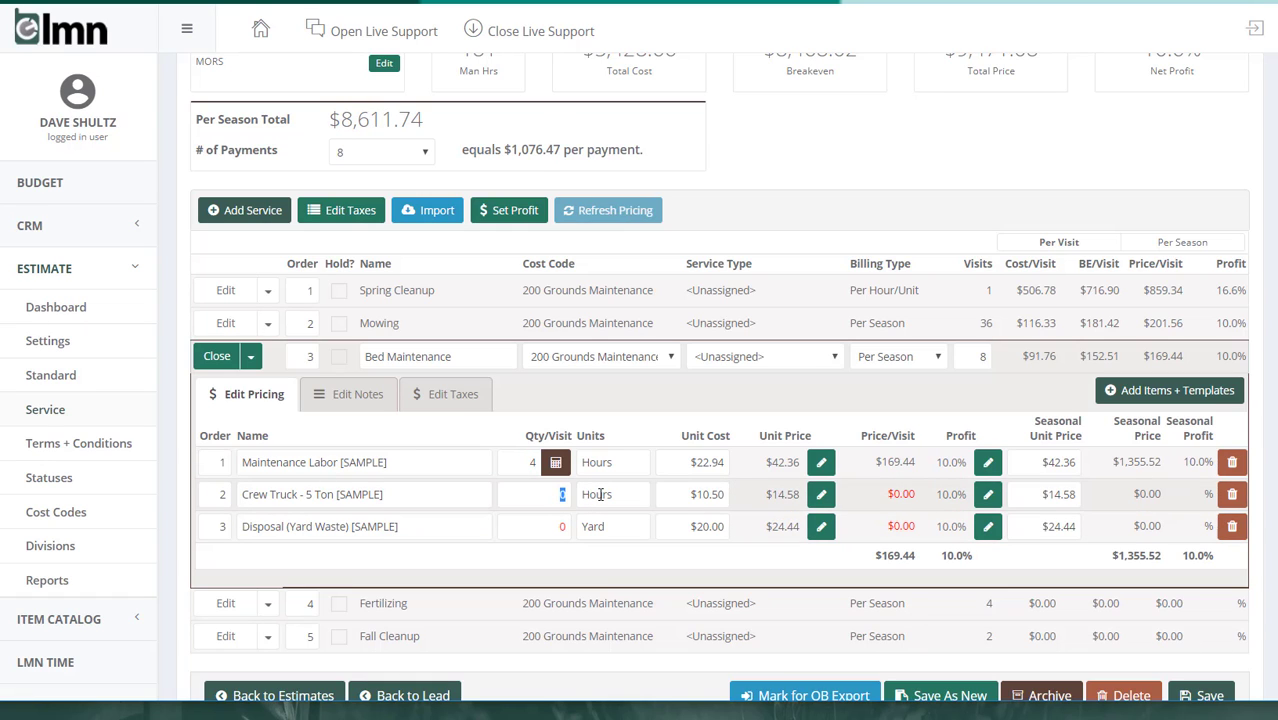
text(2)
click(558, 526)
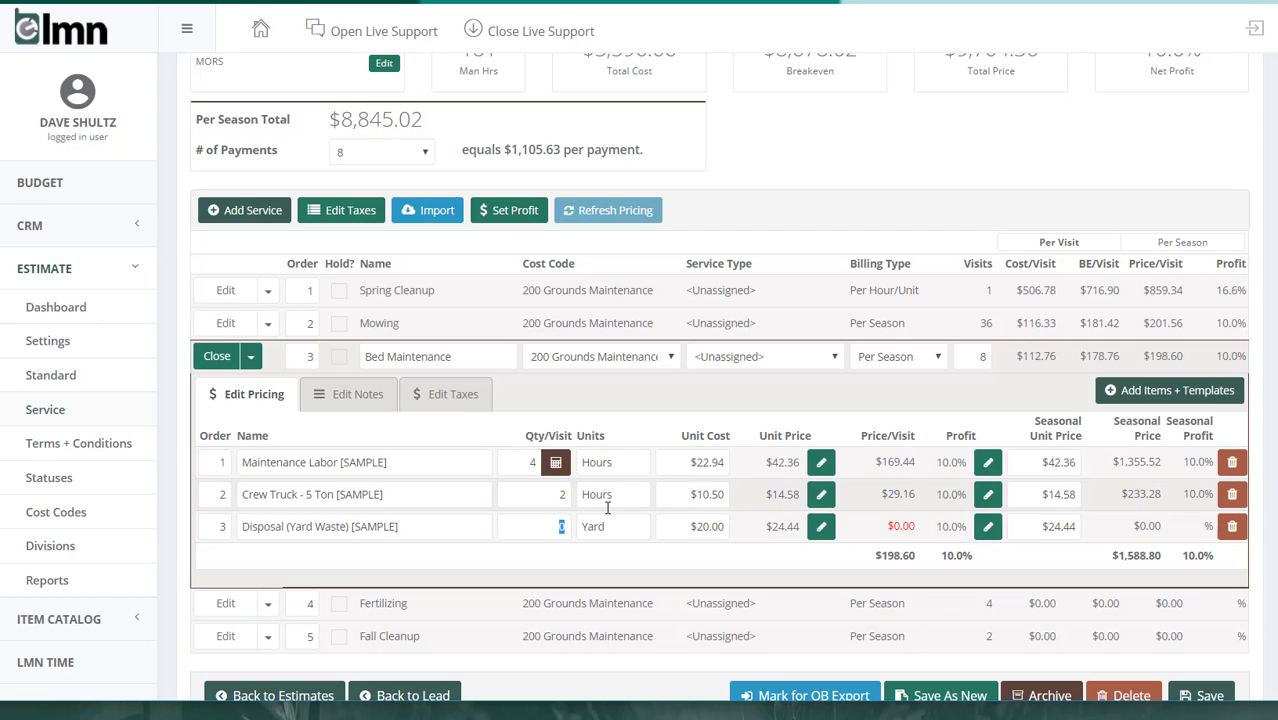
text(.1)
click(580, 565)
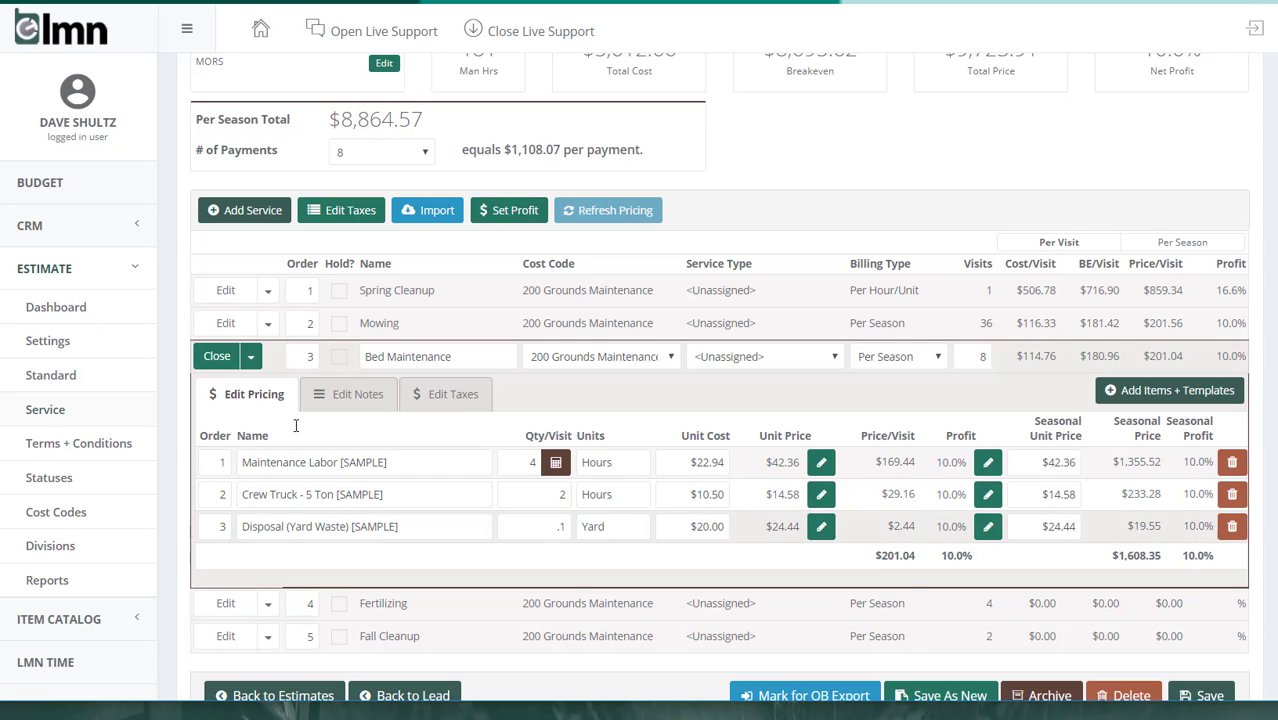
click(224, 362)
Set the Fertilizing quantities per visit to 1.5 maintenance labor hours, 1.5 Fert Kit crew truck hours and 6 bags of fertilizer
click(222, 389)
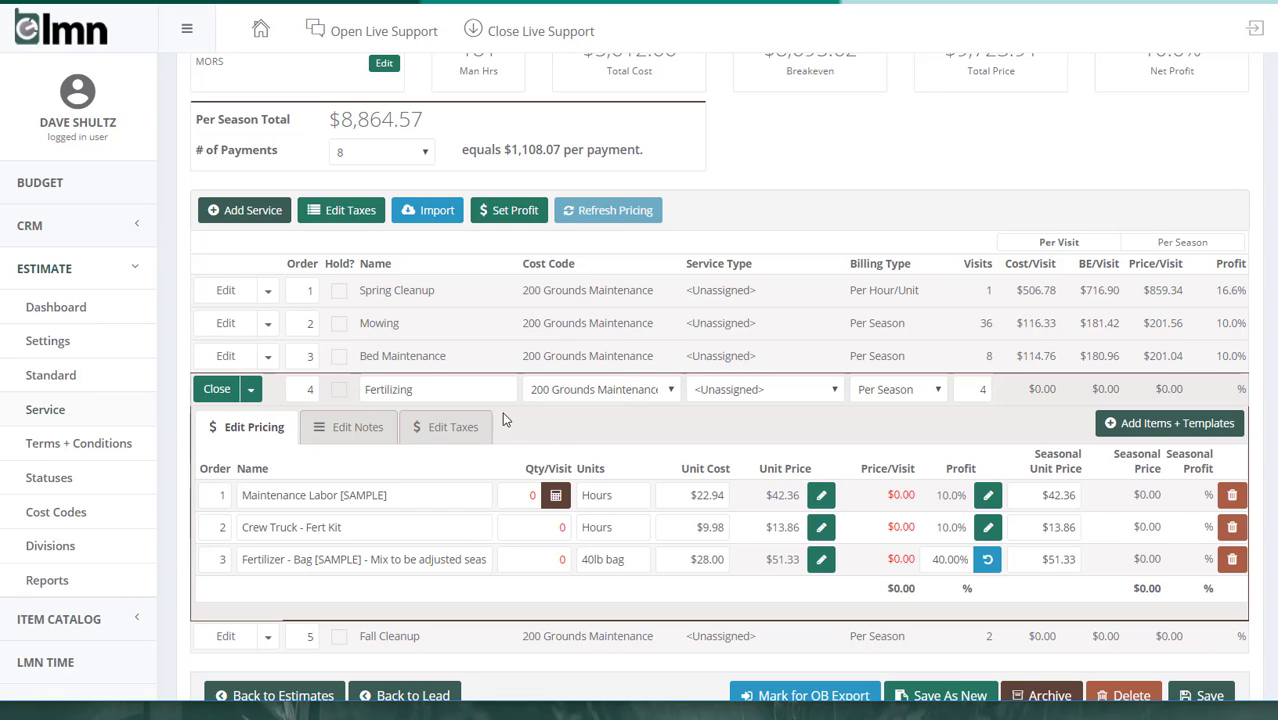
click(531, 494)
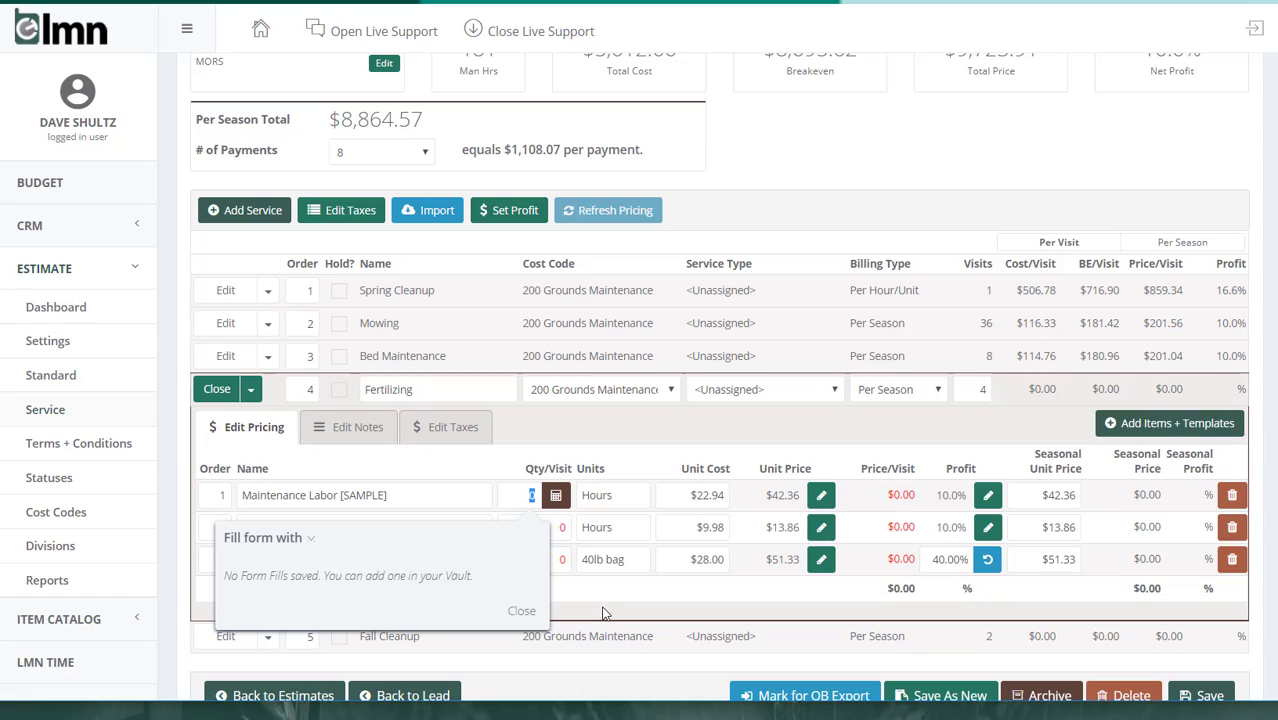
click(511, 489)
double_click(517, 494)
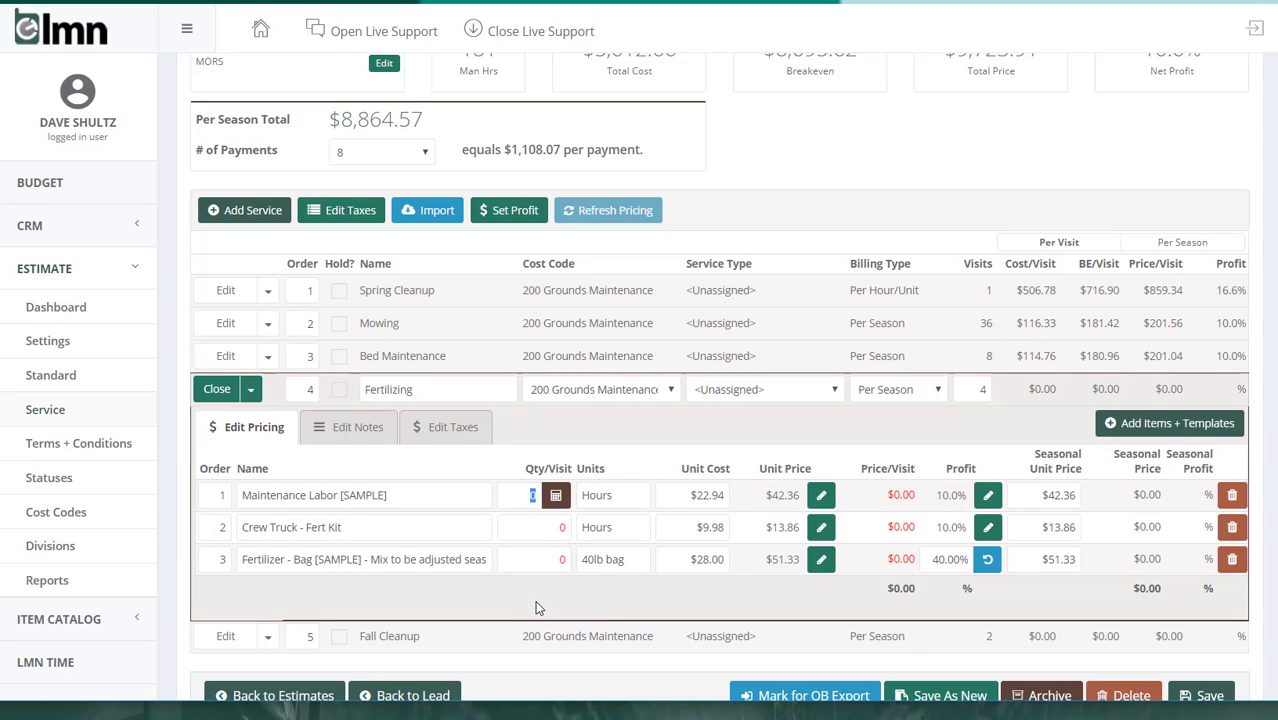
text(1.5)
double_click(555, 529)
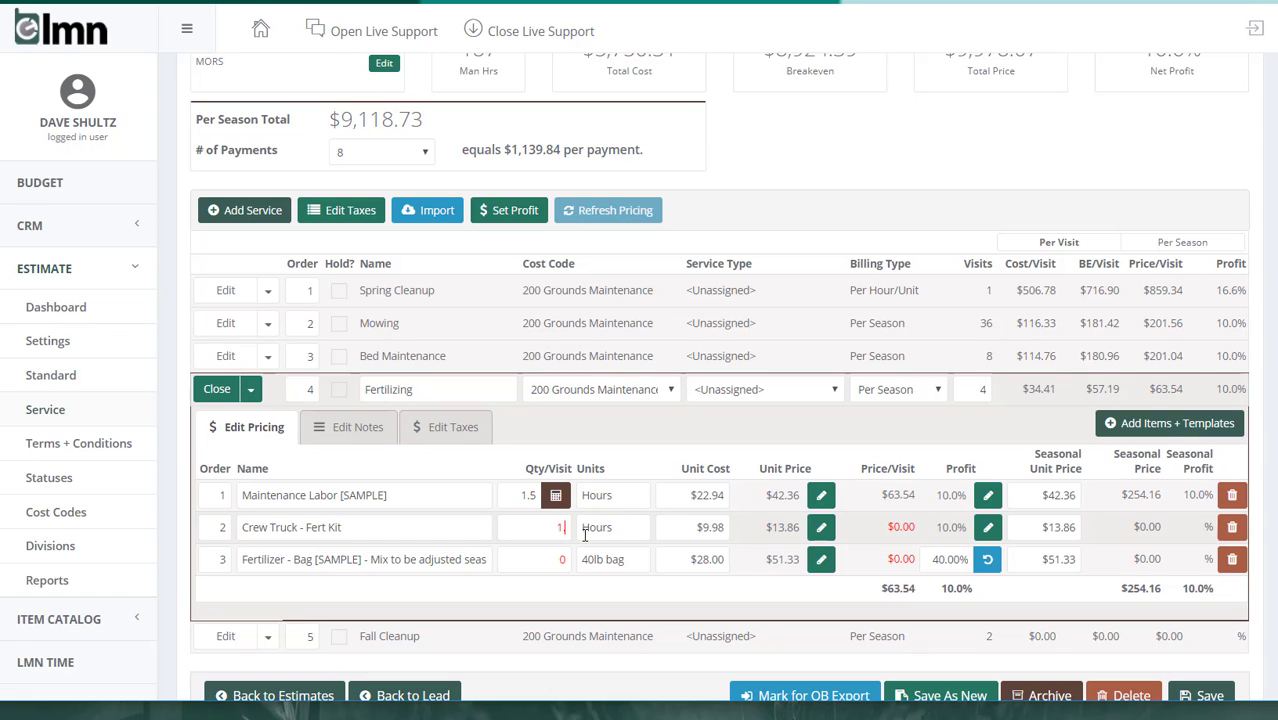
text(1.5)
double_click(558, 560)
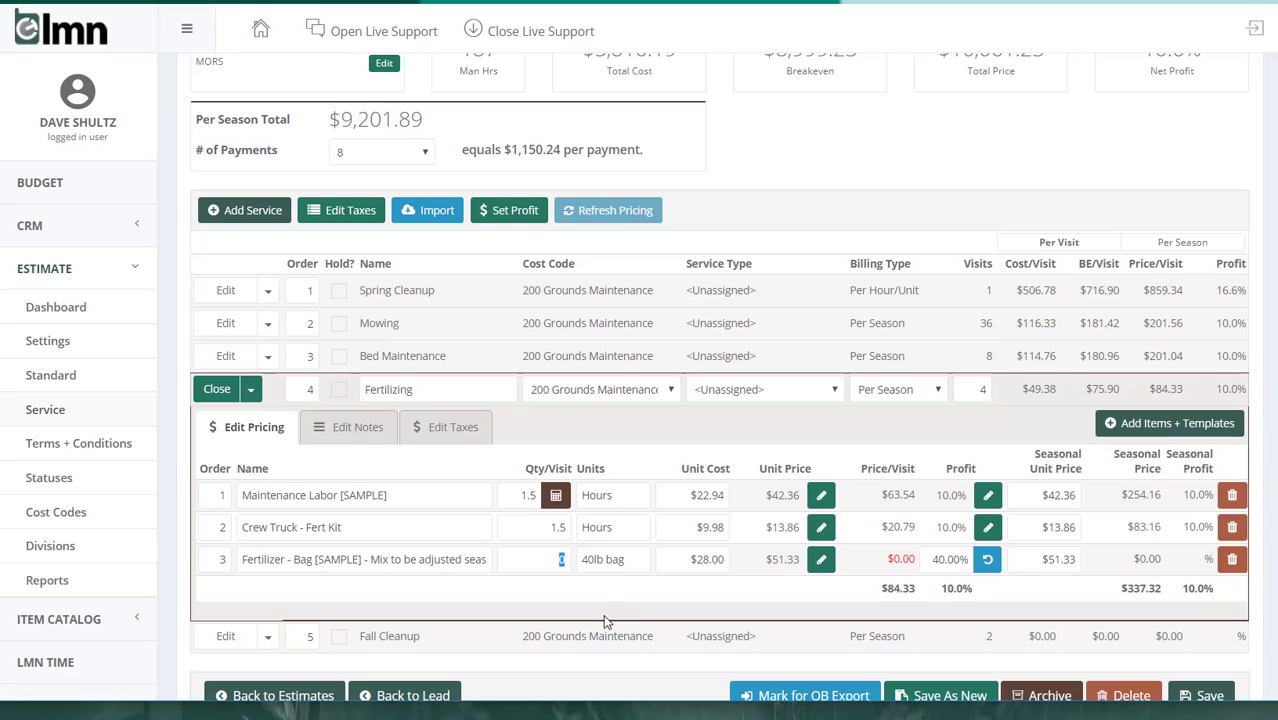
text(6)
click(217, 389)
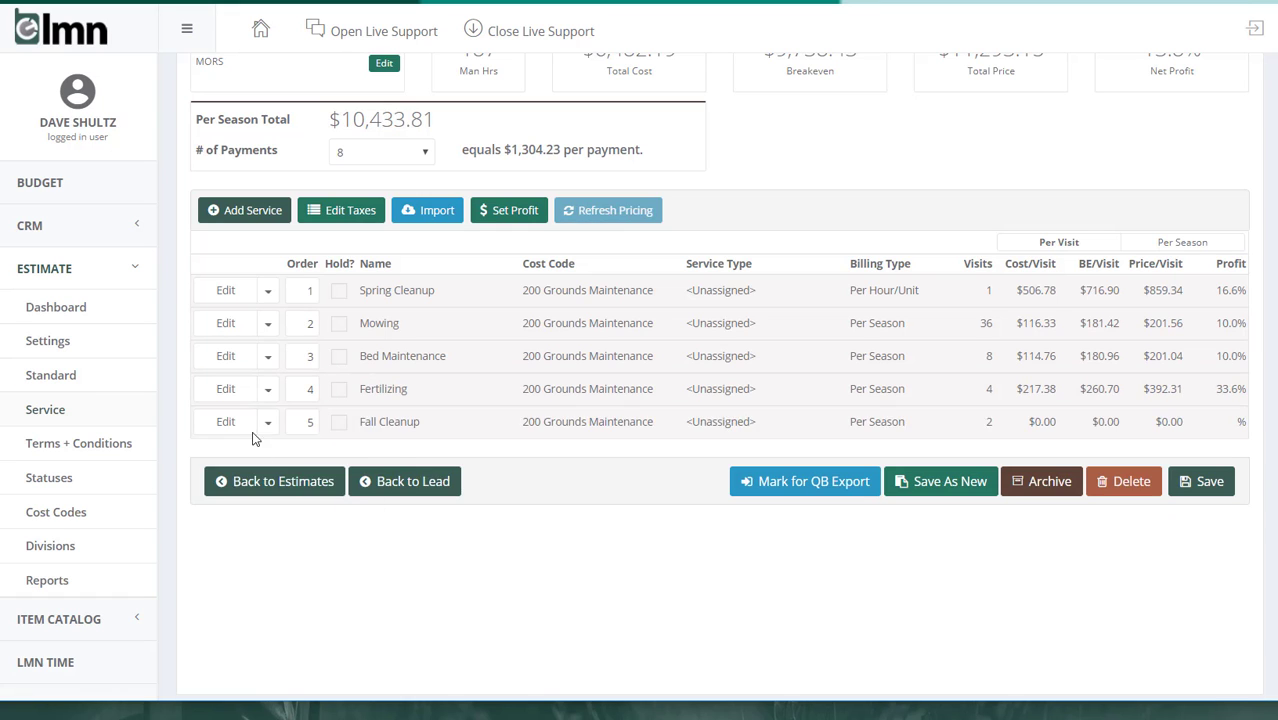
Set the Fall Cleanup quantities per visit to 2 labor hours, 1 crew truck hour and 0.25 yard of disposal, and check the per-season total
click(238, 422)
double_click(532, 528)
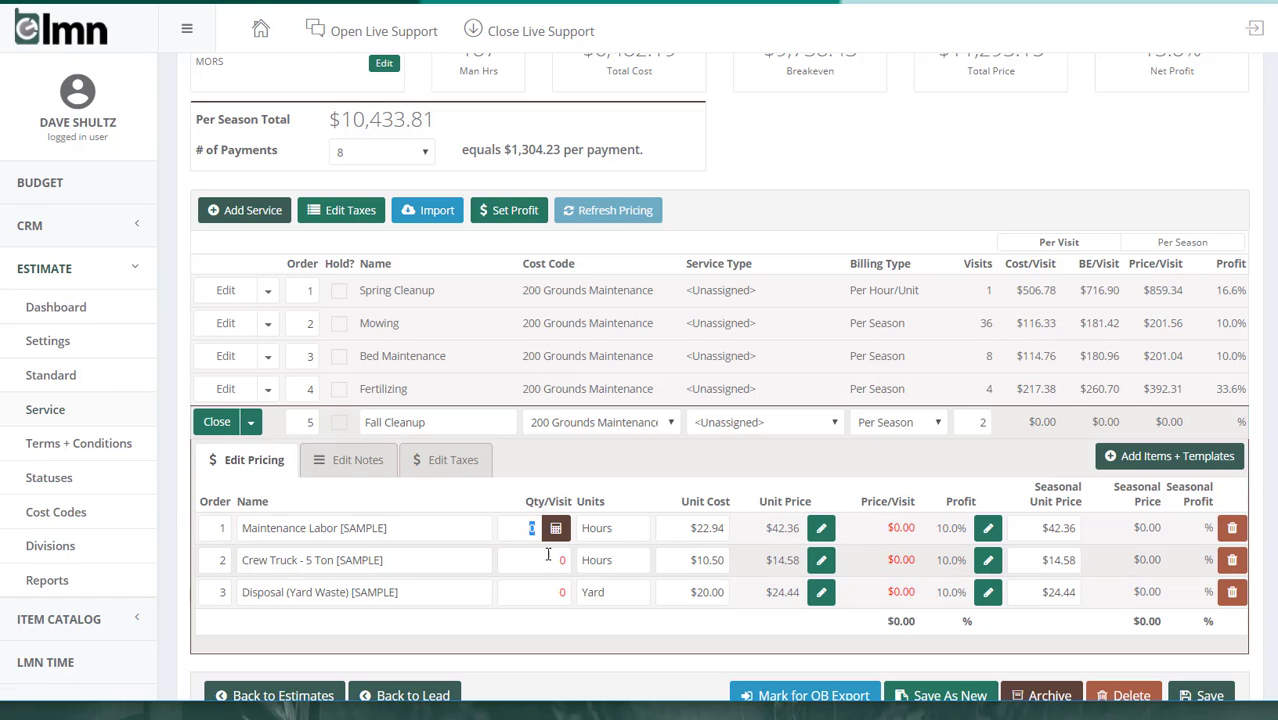
text(2)
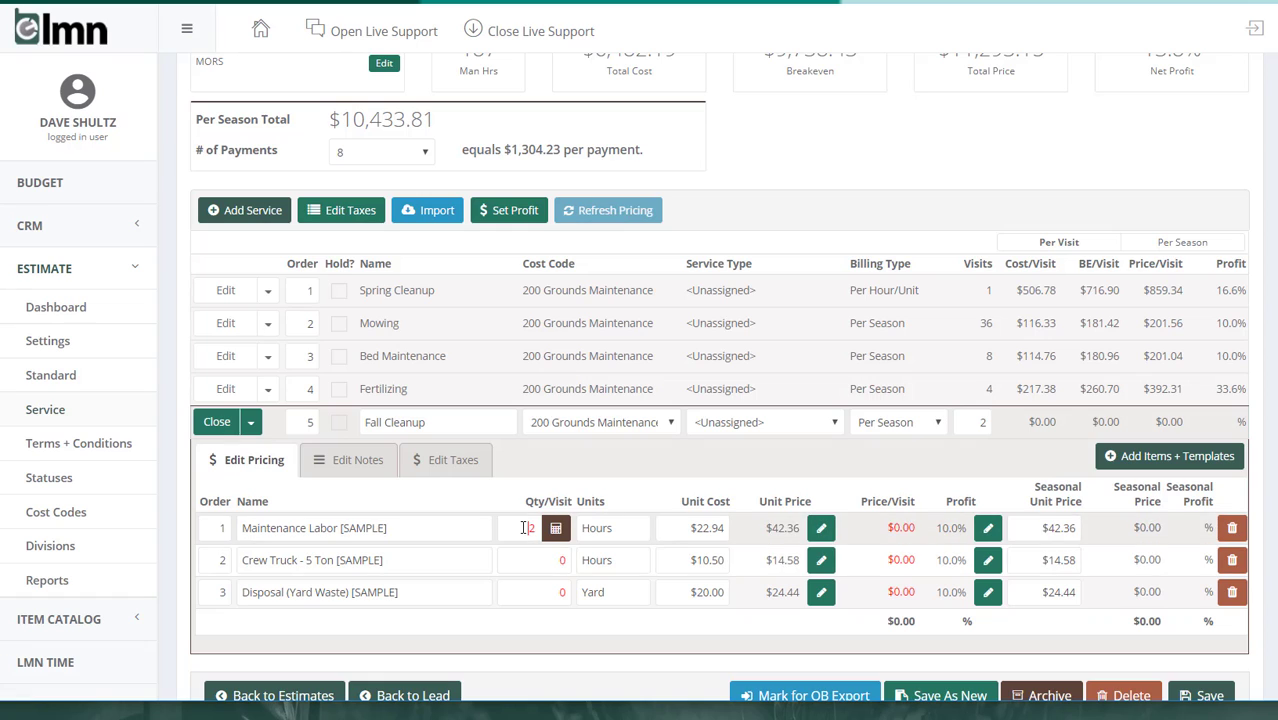
drag(545, 565, 606, 555)
text(1)
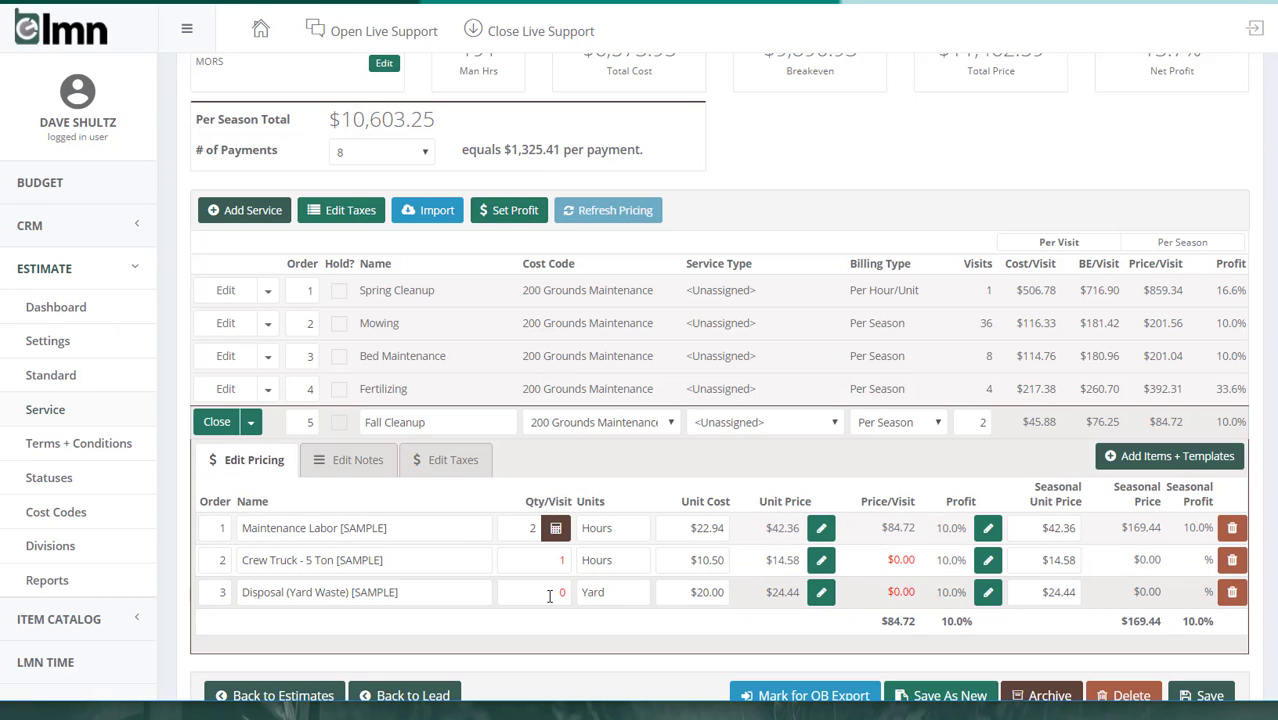
drag(546, 587, 583, 577)
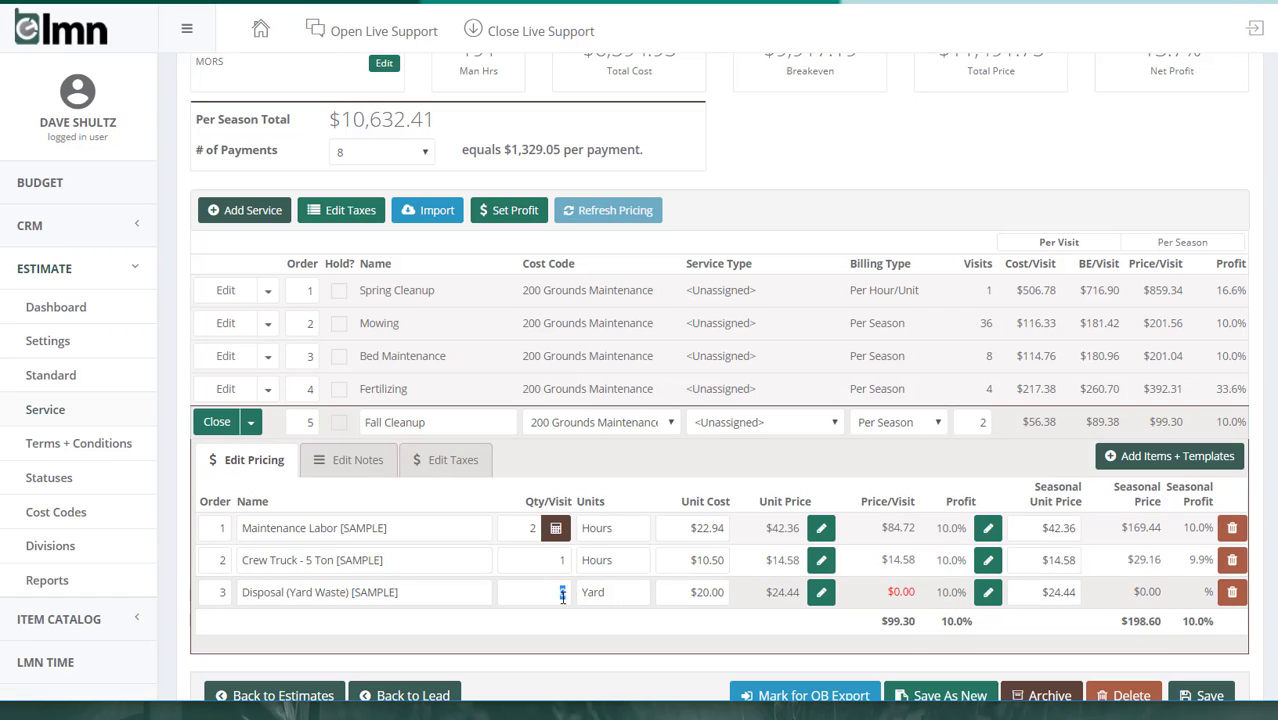
text(.25)
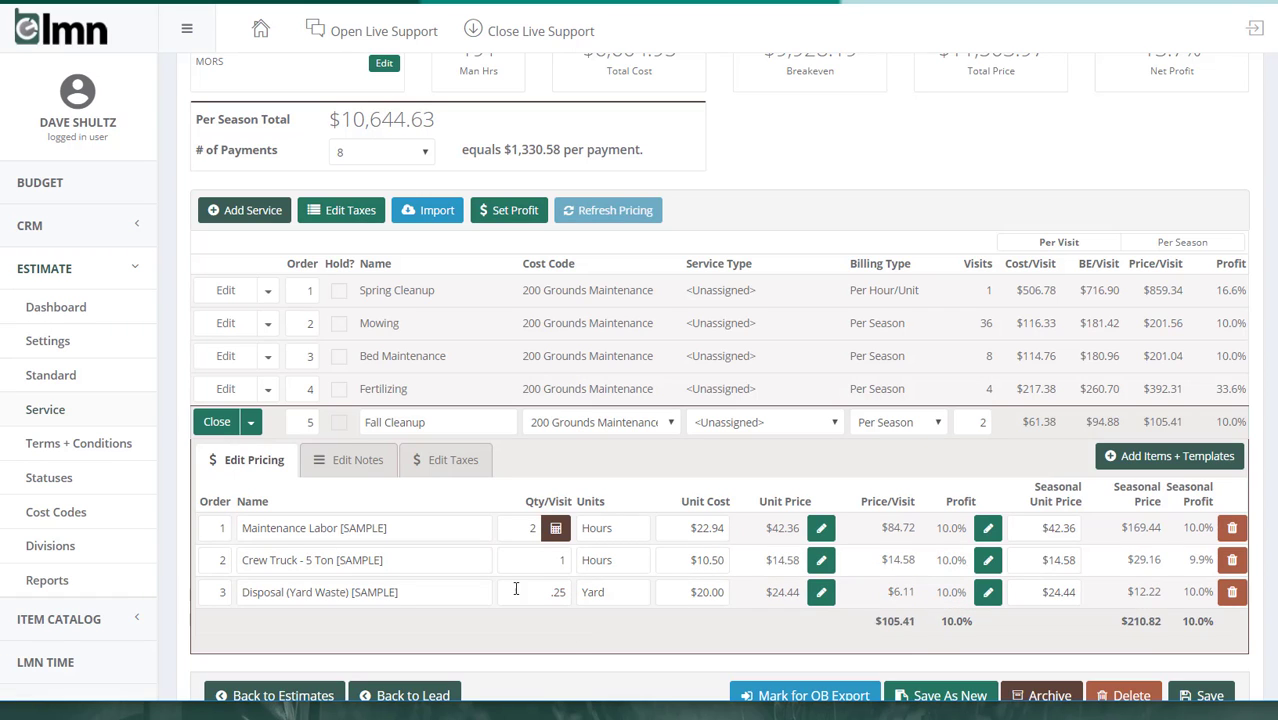
click(217, 421)
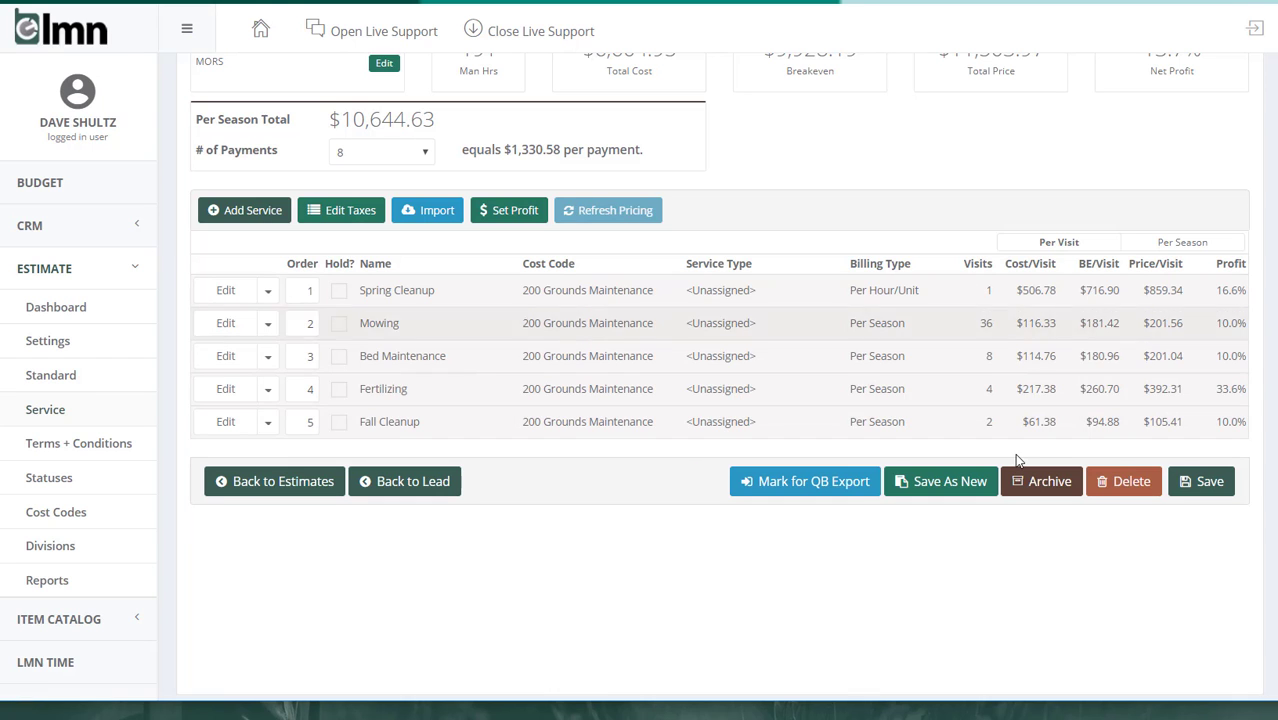
scroll(1000, 375, up, 2)
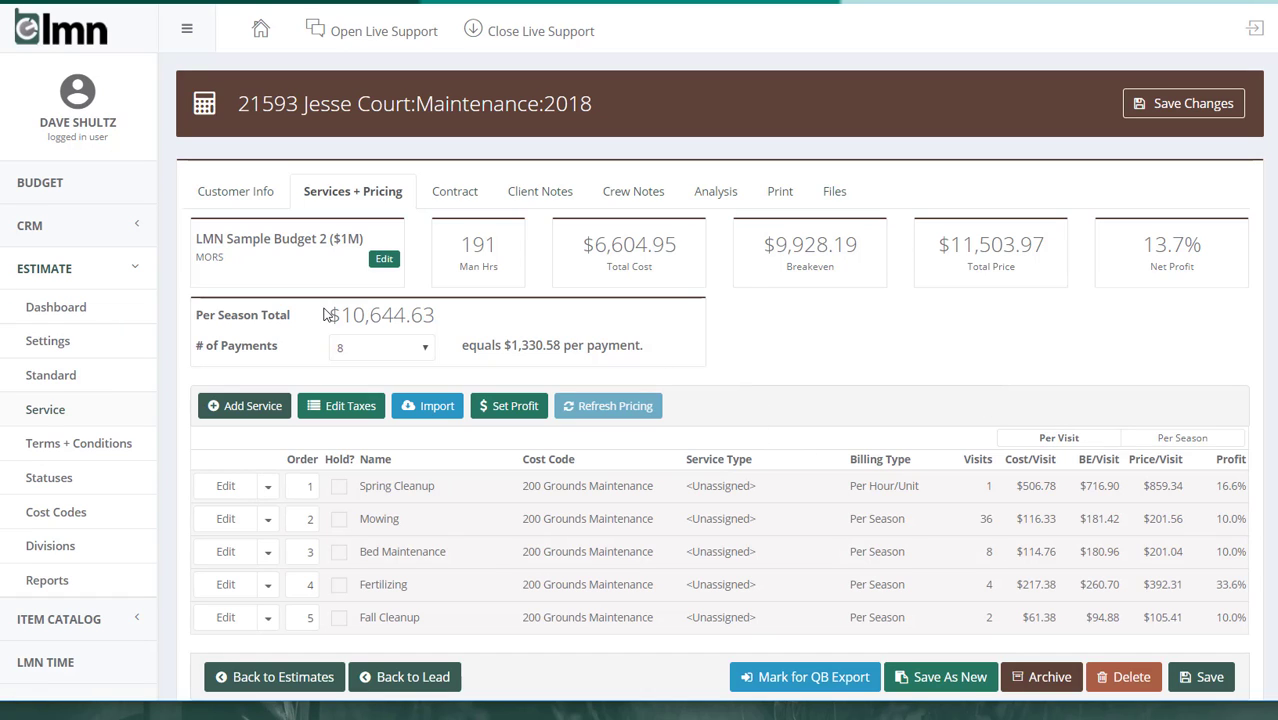
drag(326, 315, 460, 317)
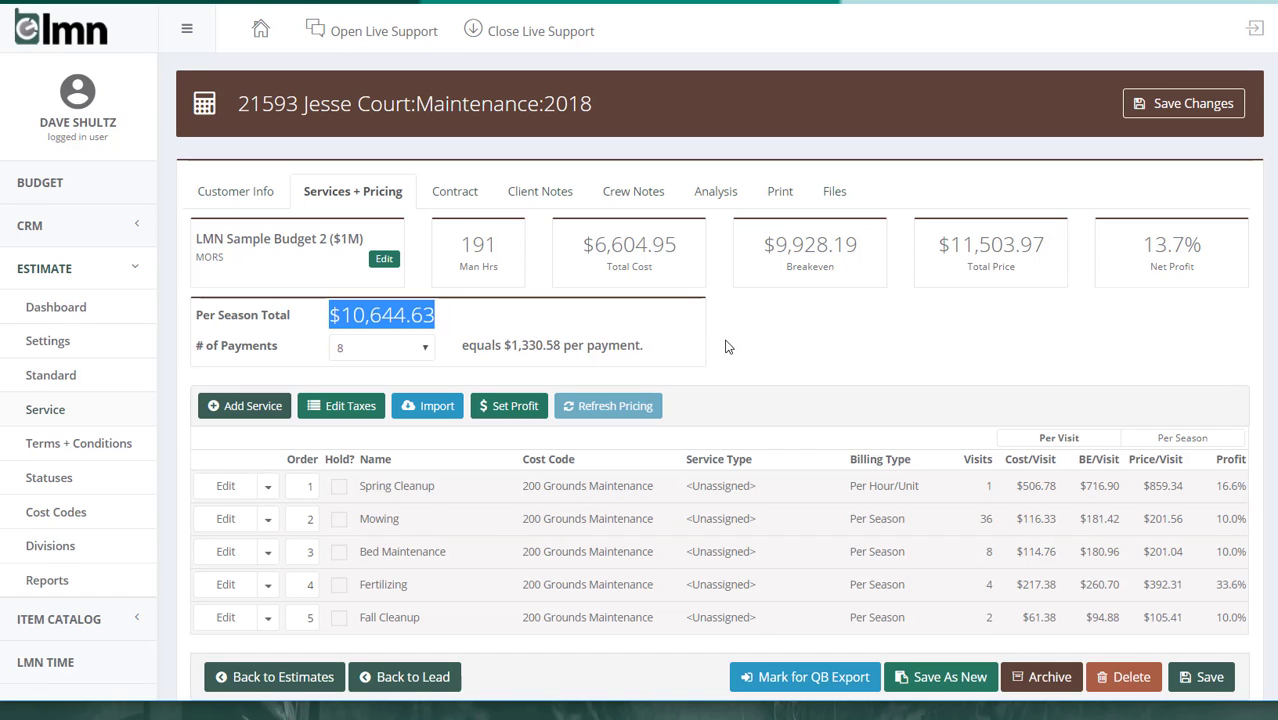
Change the Spring Cleanup service's billing type to Per Season and close the service
click(770, 354)
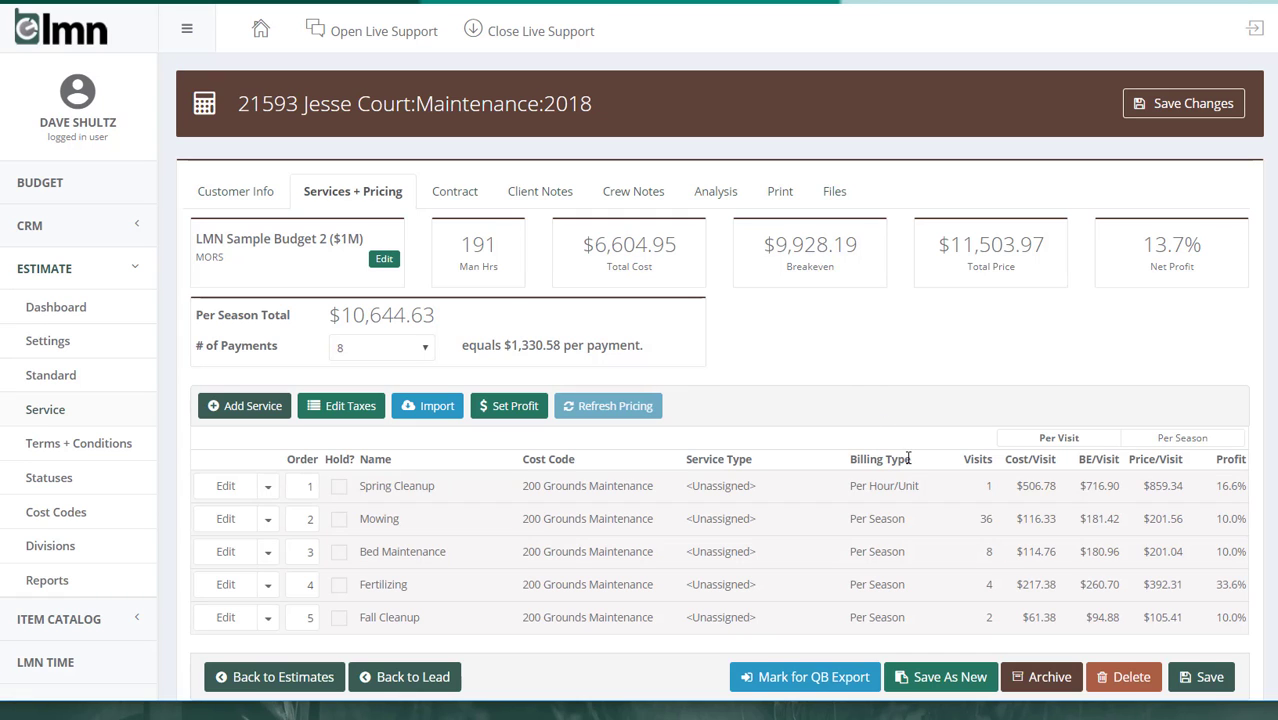
click(907, 488)
click(912, 486)
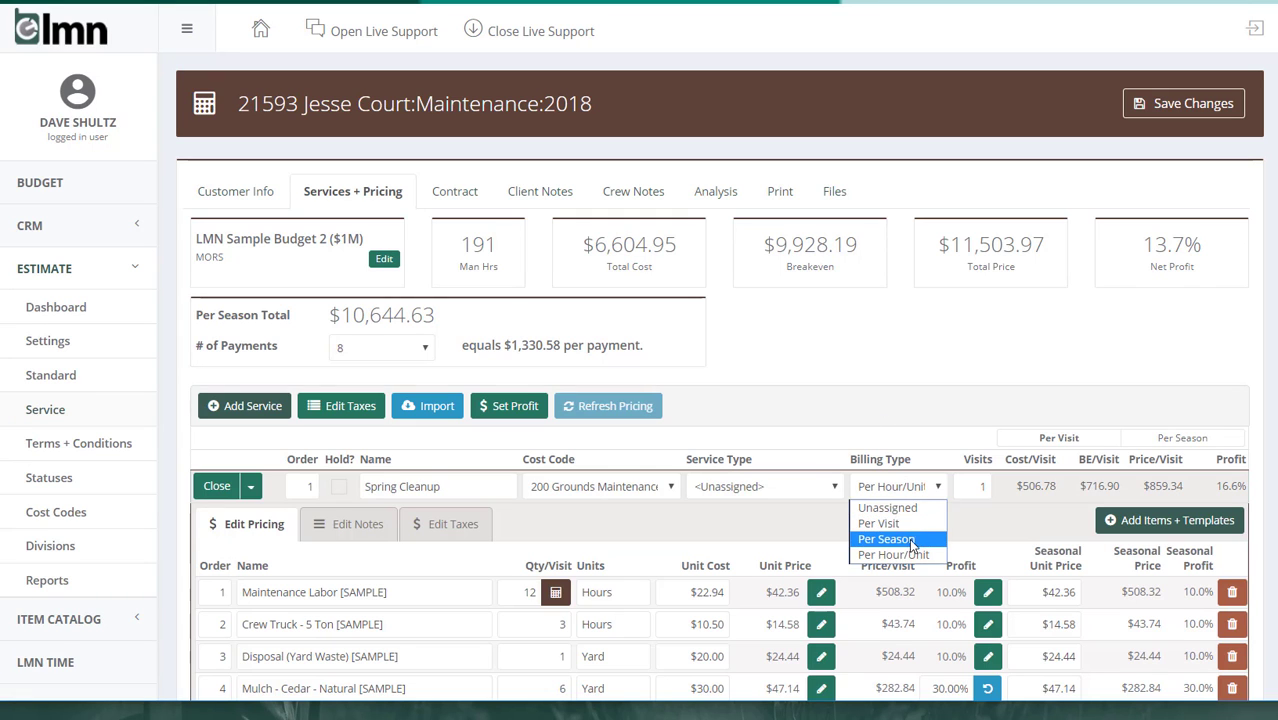
click(912, 540)
click(215, 486)
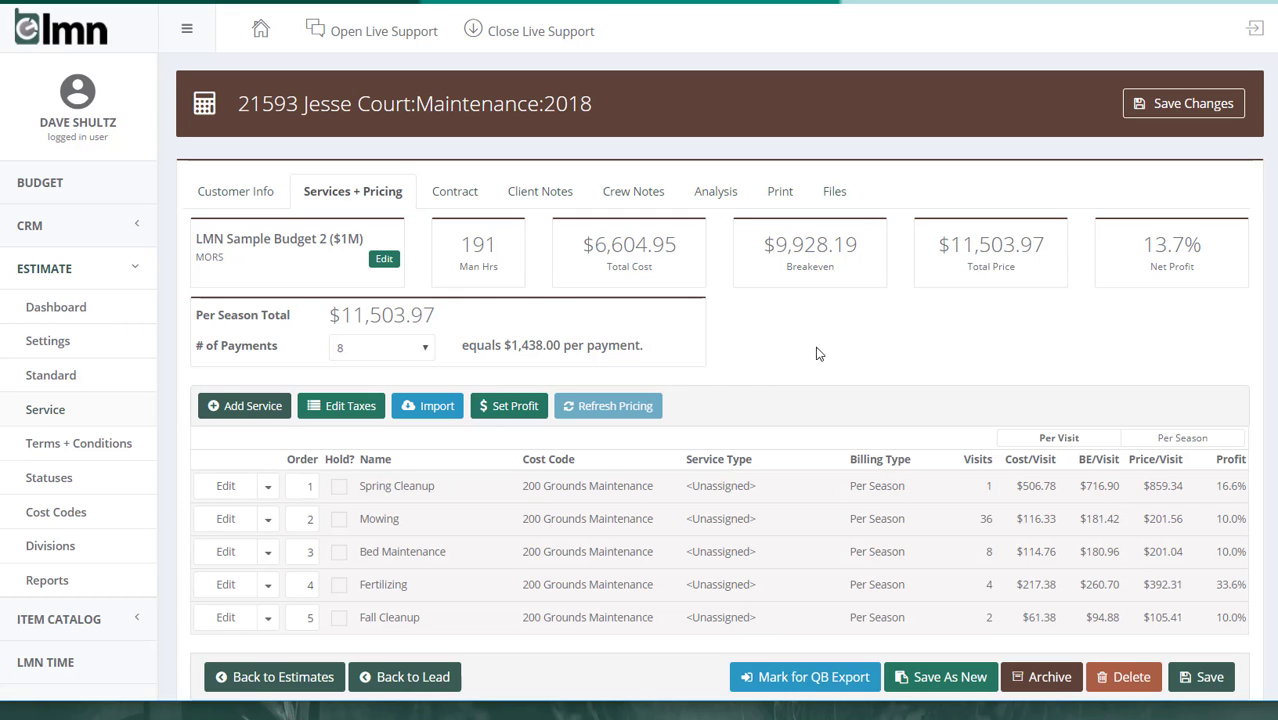
Change the Fertilizing service's billing type to Per Visit, close the service and check the per-season total
scroll(826, 355, down, 1)
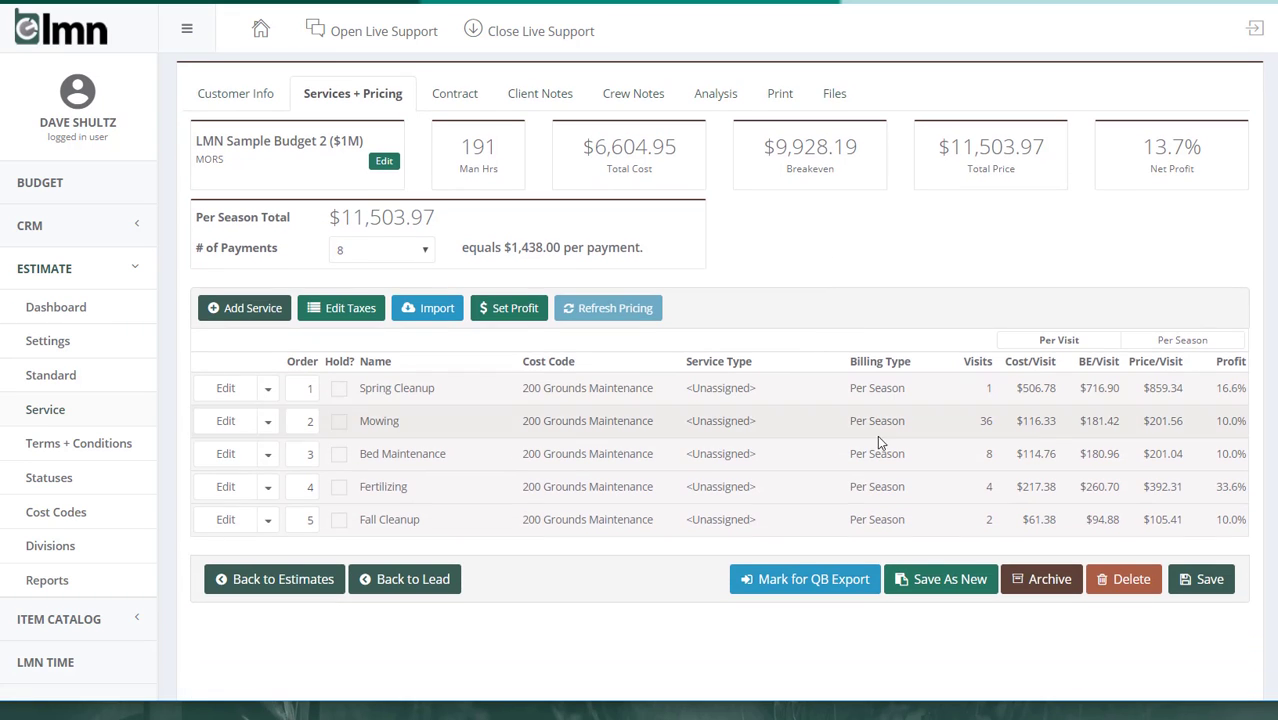
click(881, 486)
click(900, 490)
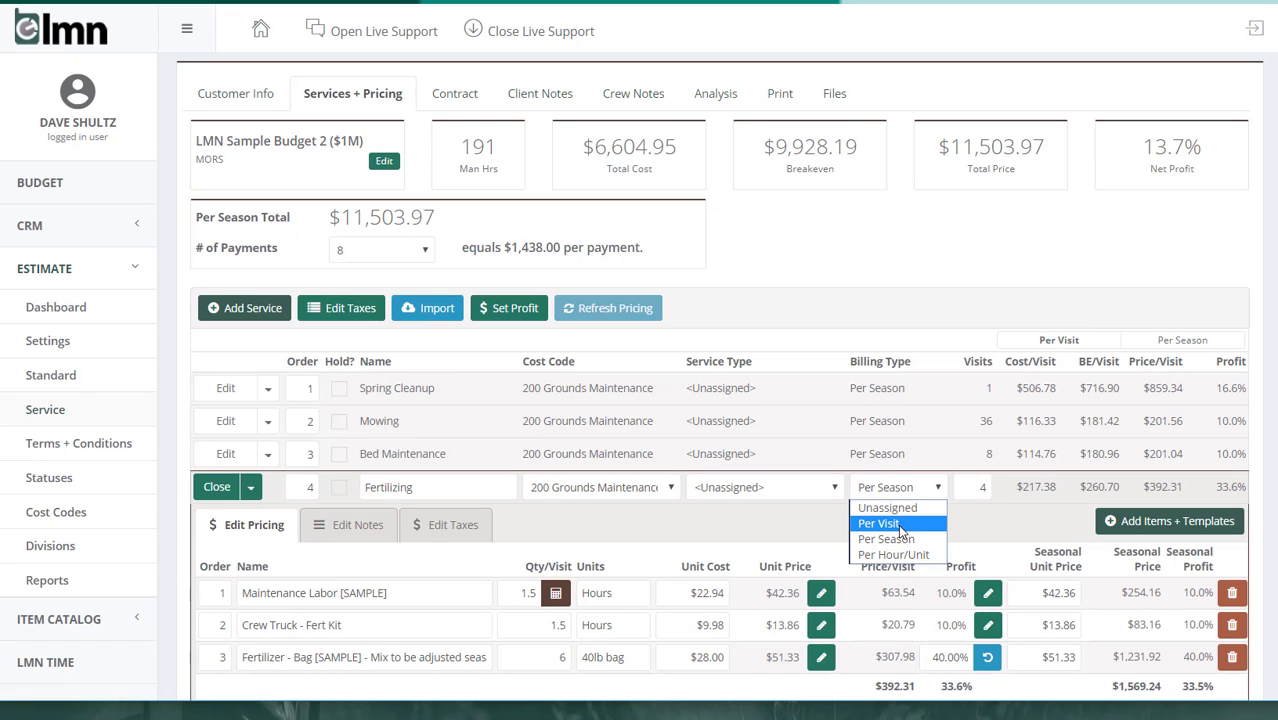
click(879, 523)
click(236, 488)
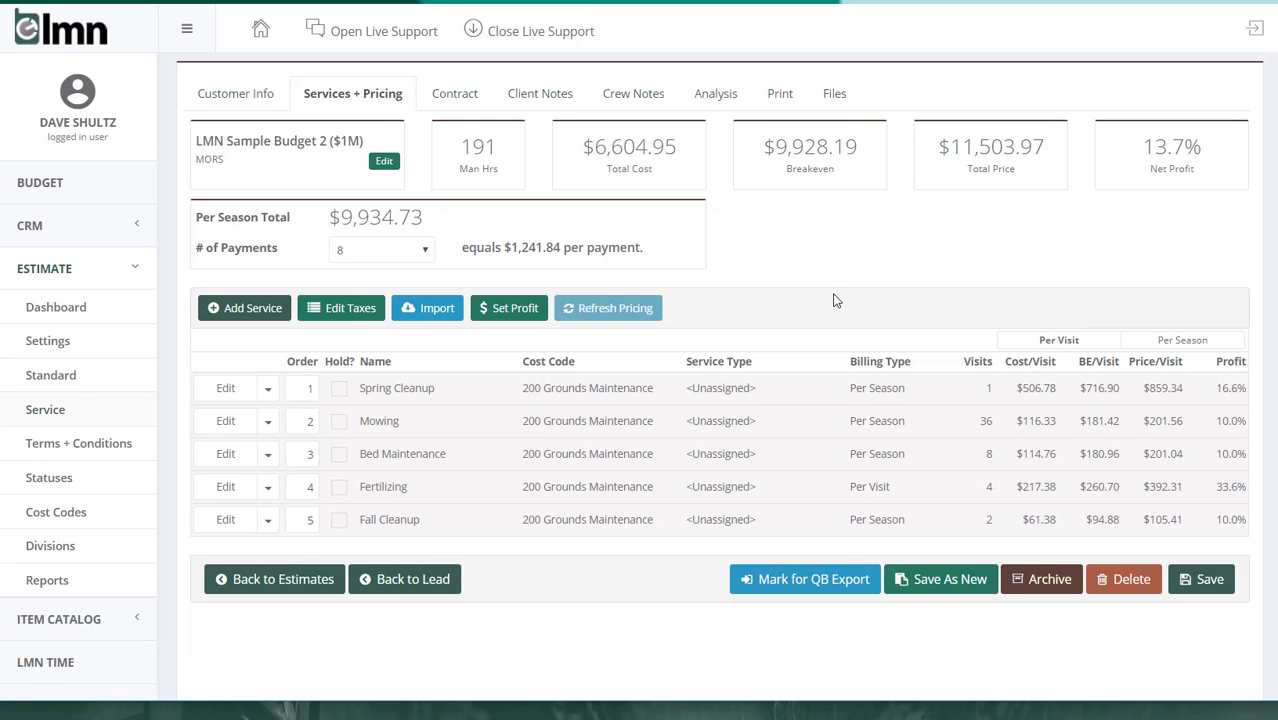
scroll(836, 300, up, 1)
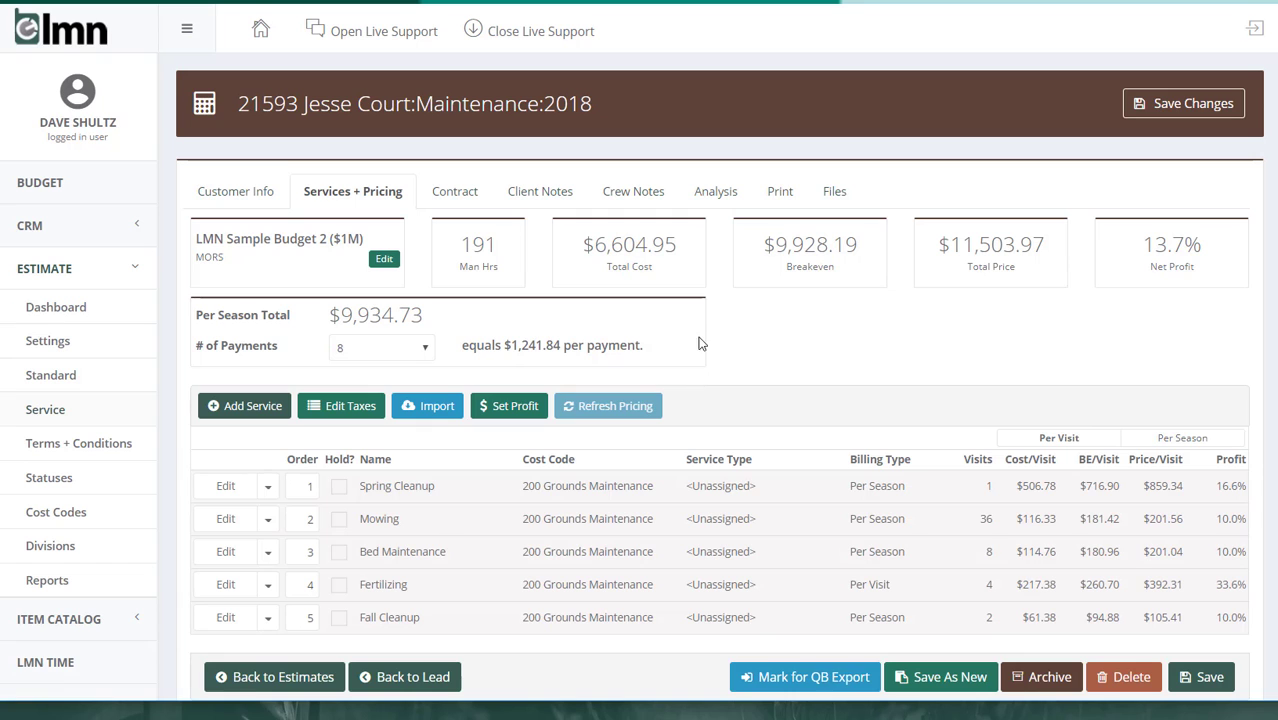
scroll(716, 302, down, 1)
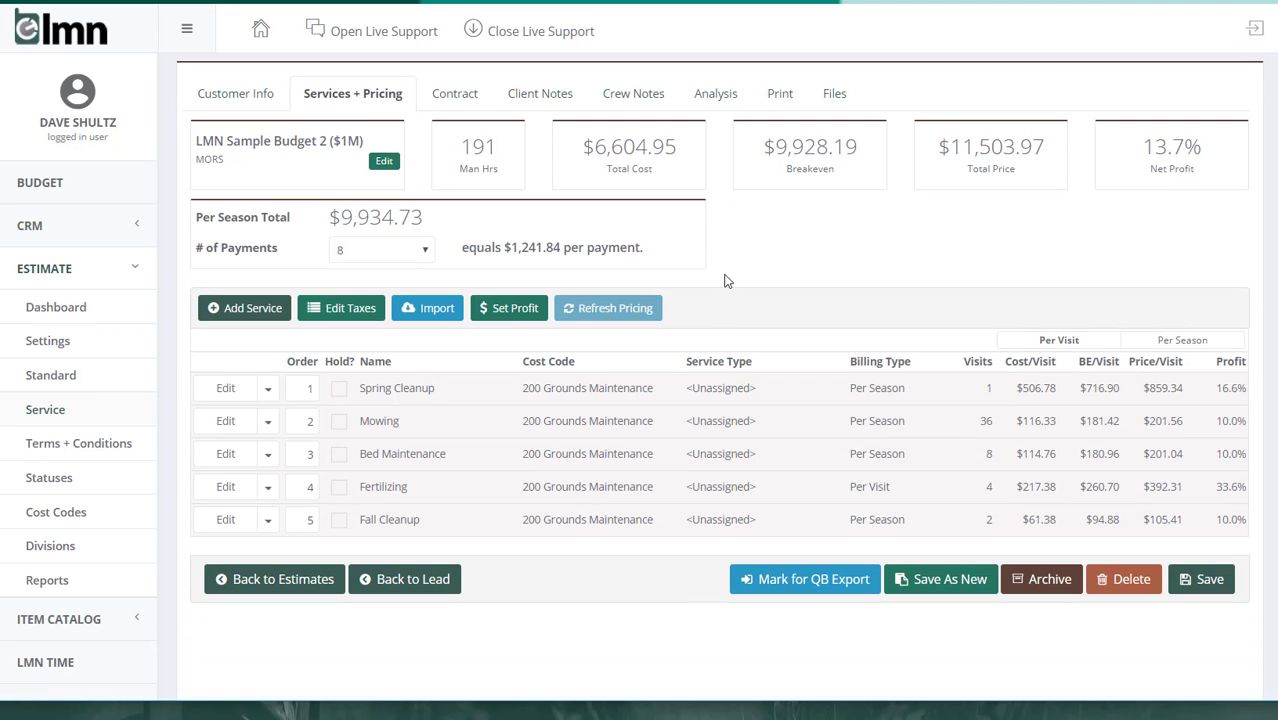
scroll(716, 300, up, 1)
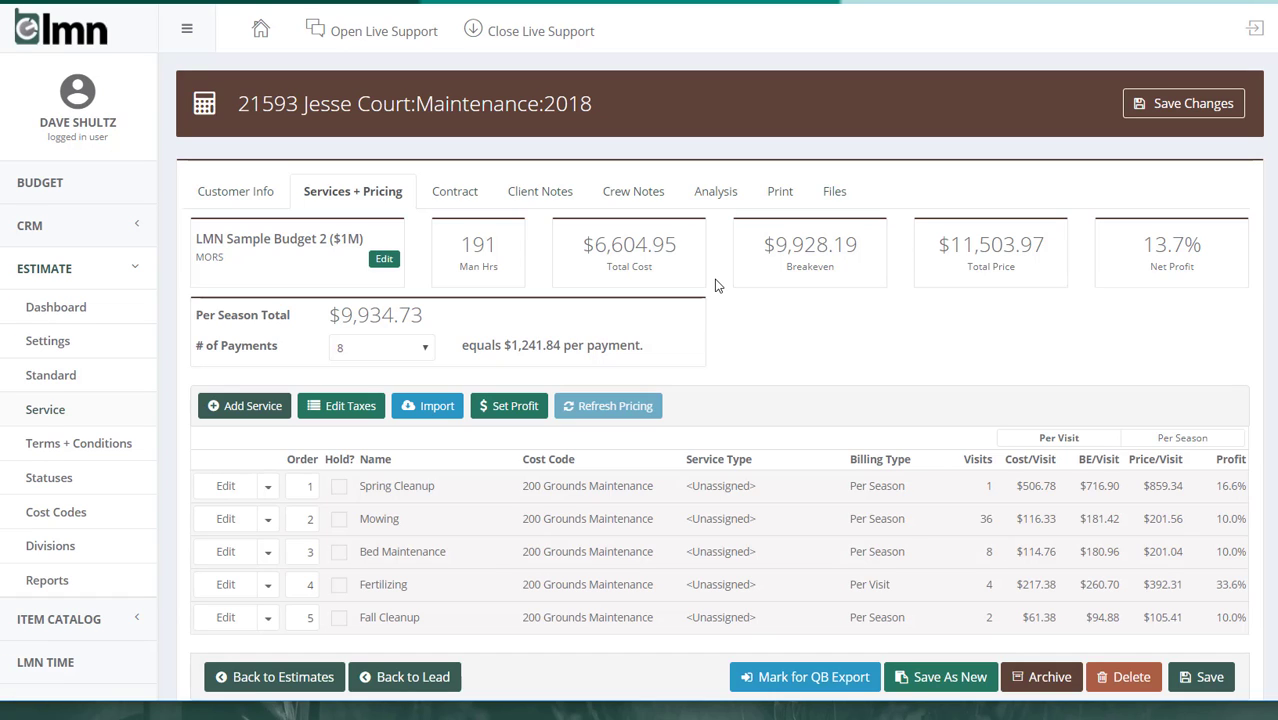
Put the Bed Maintenance service on hold to see how the estimate totals change without it
click(339, 553)
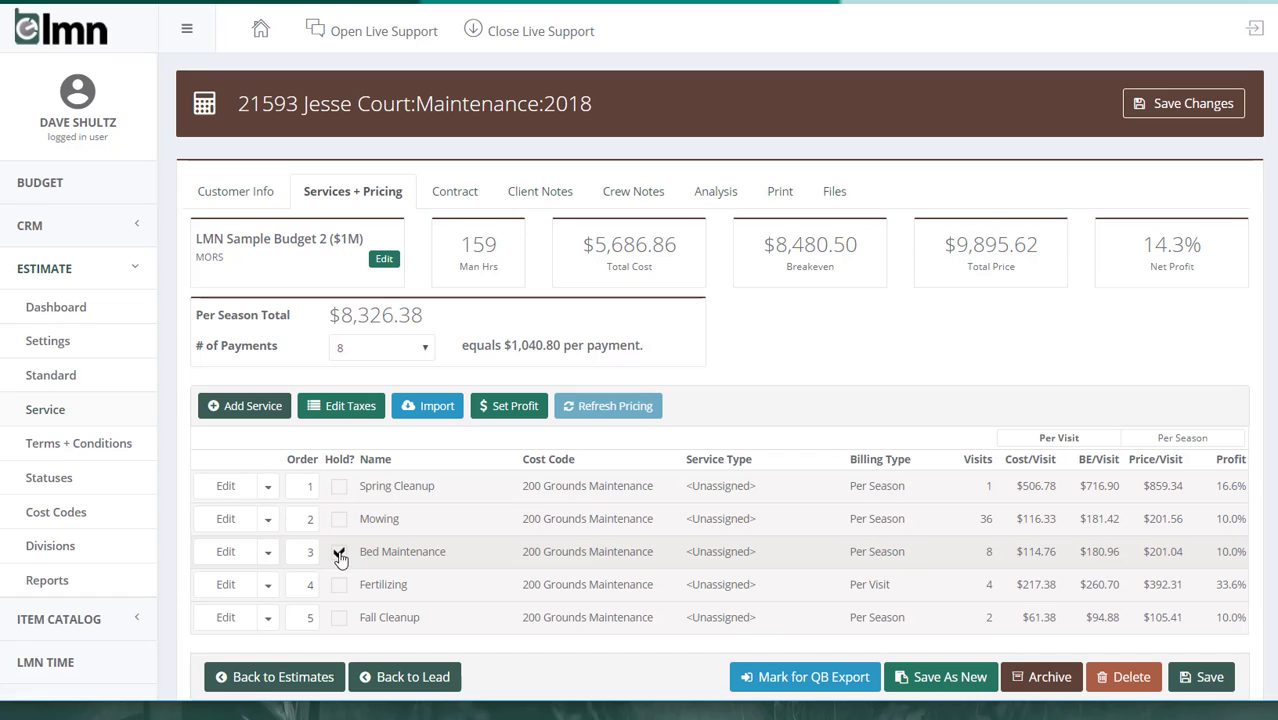
click(339, 553)
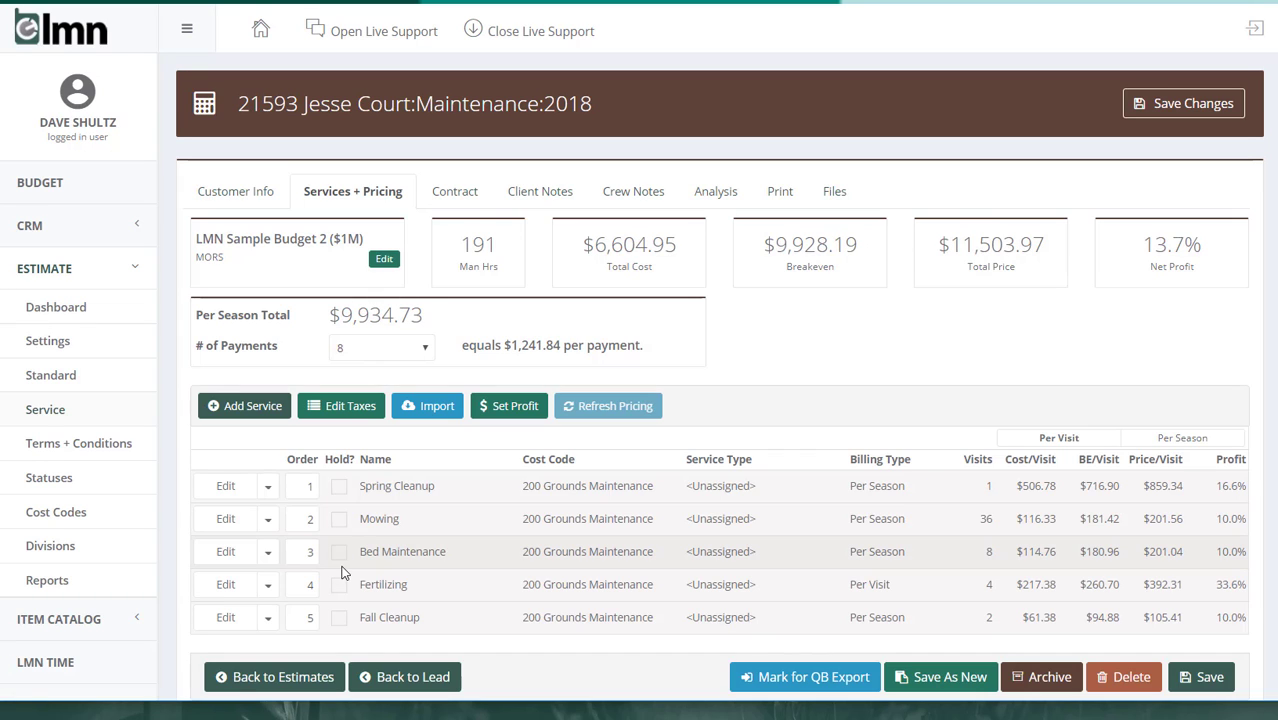
click(339, 553)
click(339, 556)
click(339, 556)
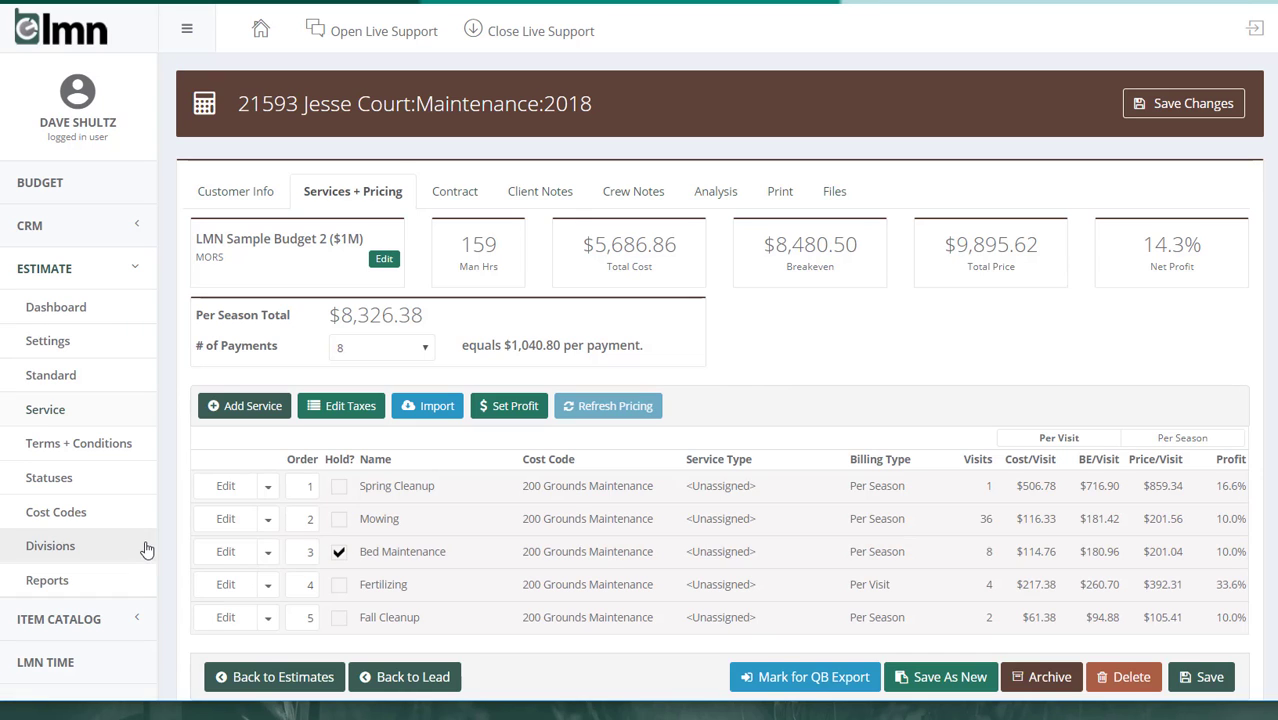
click(217, 552)
click(219, 555)
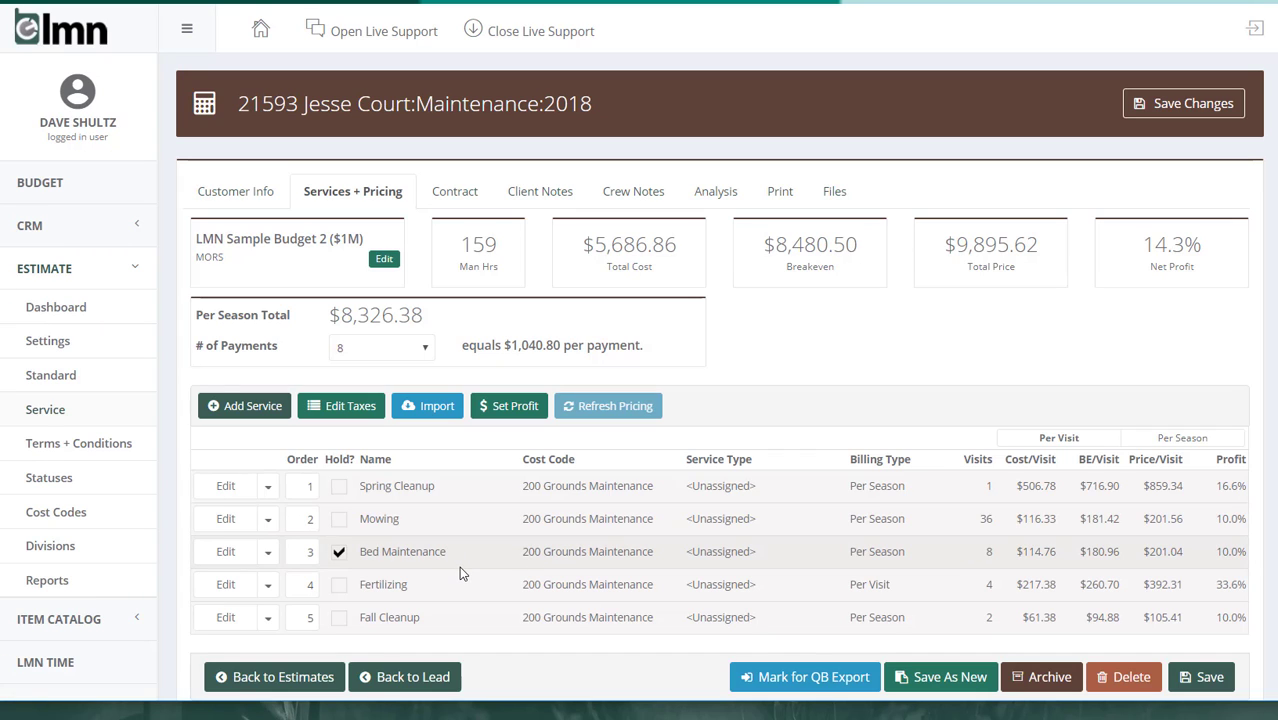
Put Fertilizing on hold as well, and release the hold on both Fertilizing and Bed Maintenance
click(339, 584)
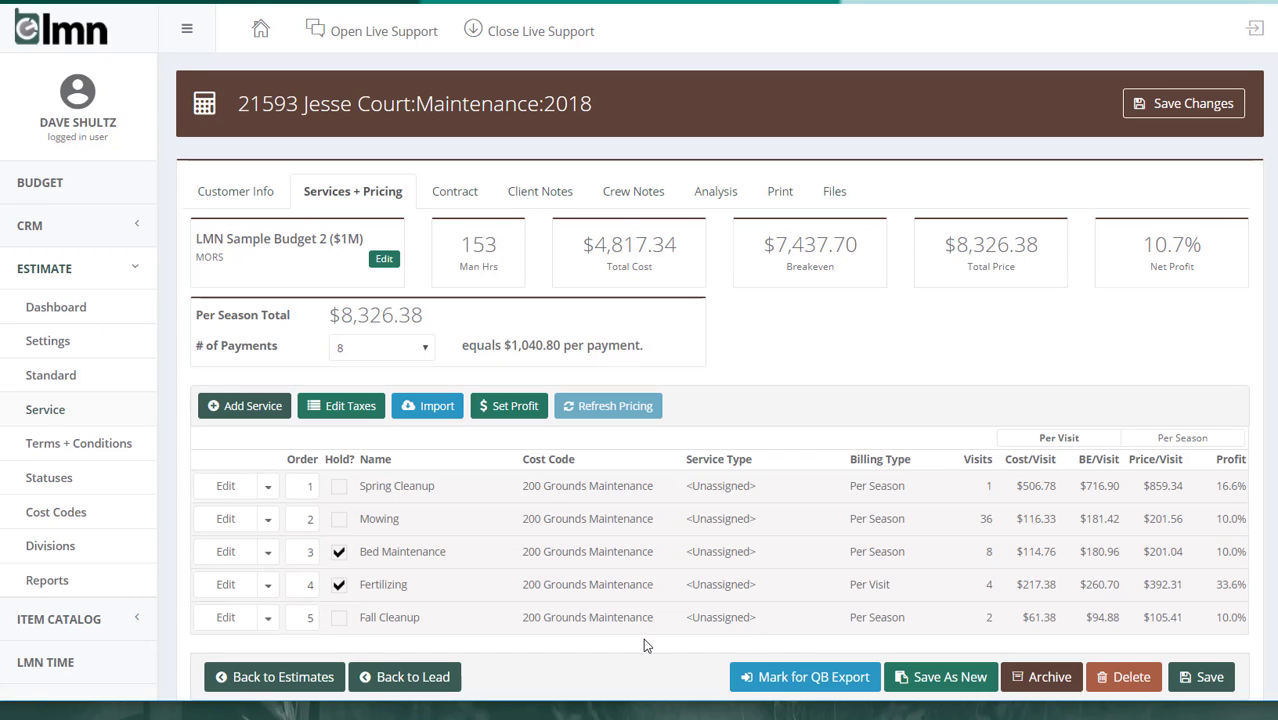
click(339, 584)
click(339, 551)
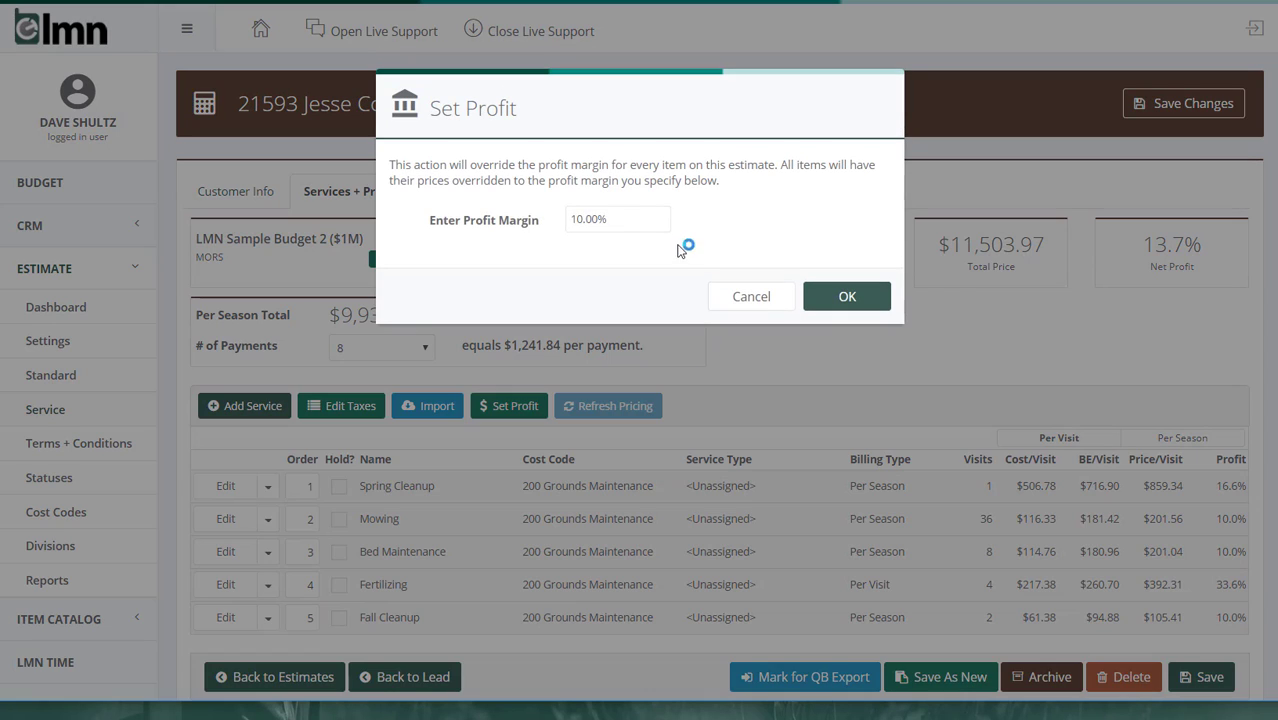
Override the profit margin for every item on the estimate to 10%
drag(614, 220, 516, 219)
click(840, 298)
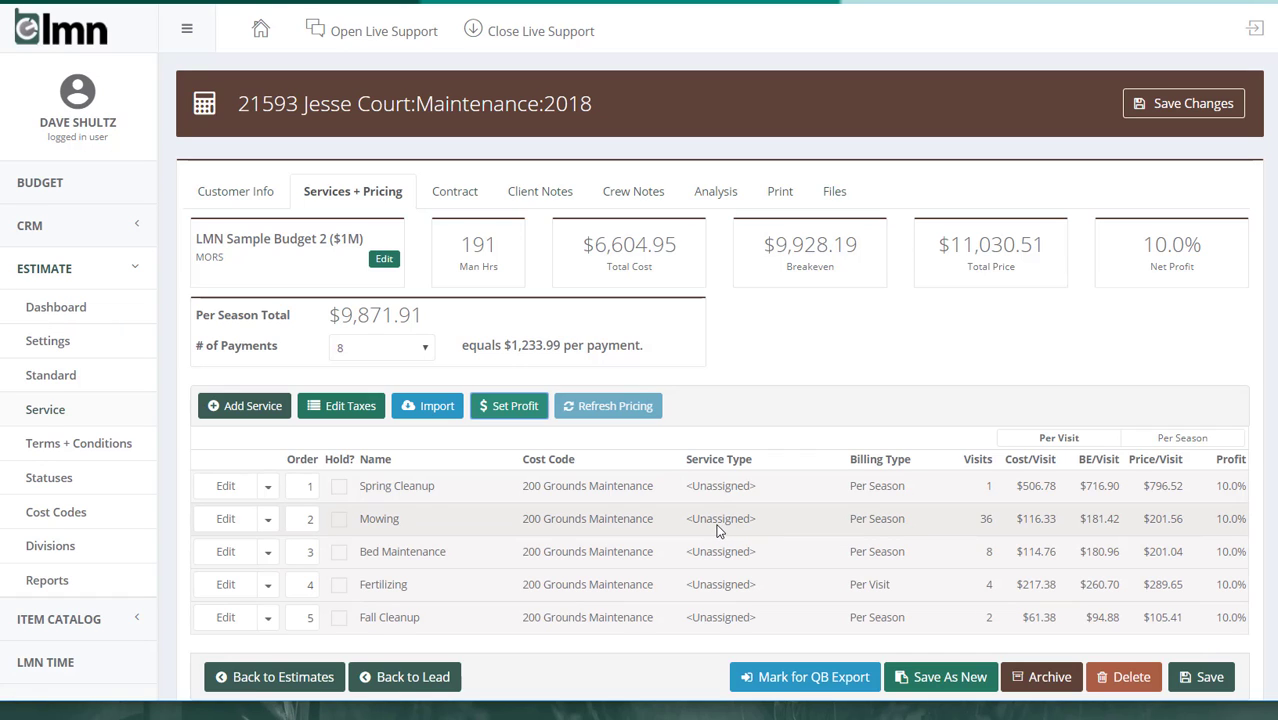
Set the profit on the Mowing service's maintenance labor and crew truck with trailer to 5% each, and close the service
click(268, 520)
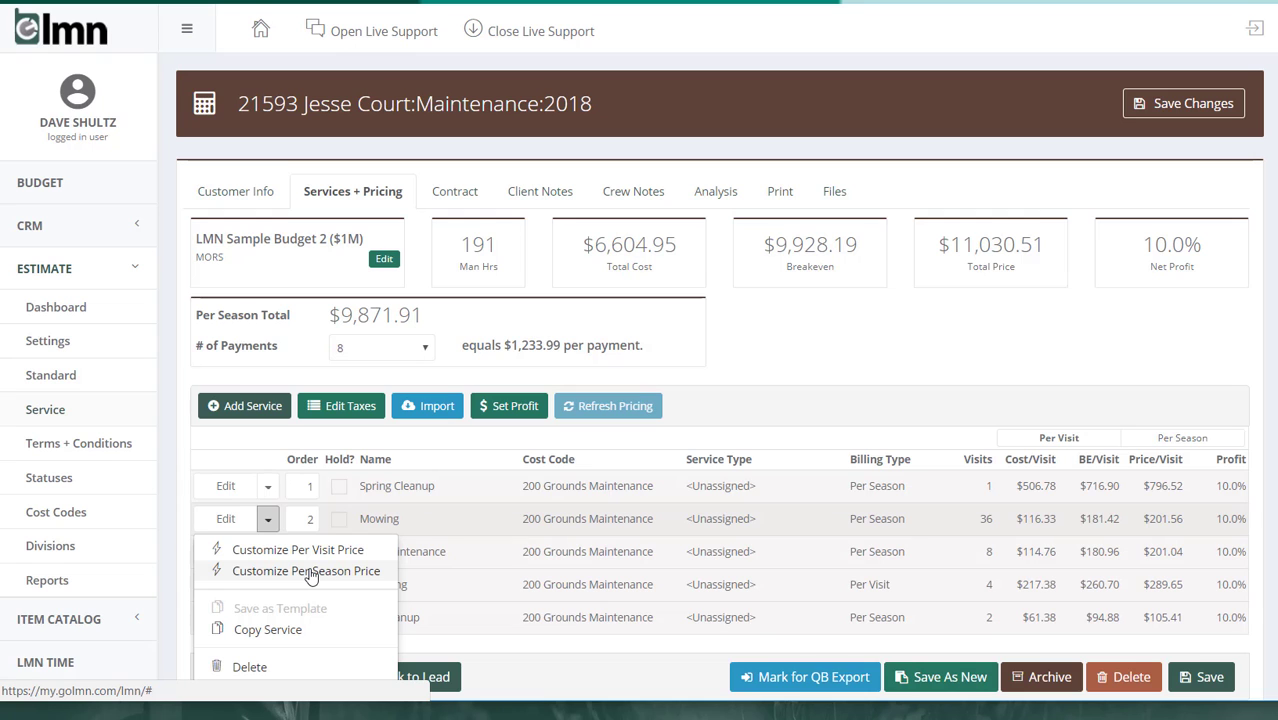
click(226, 519)
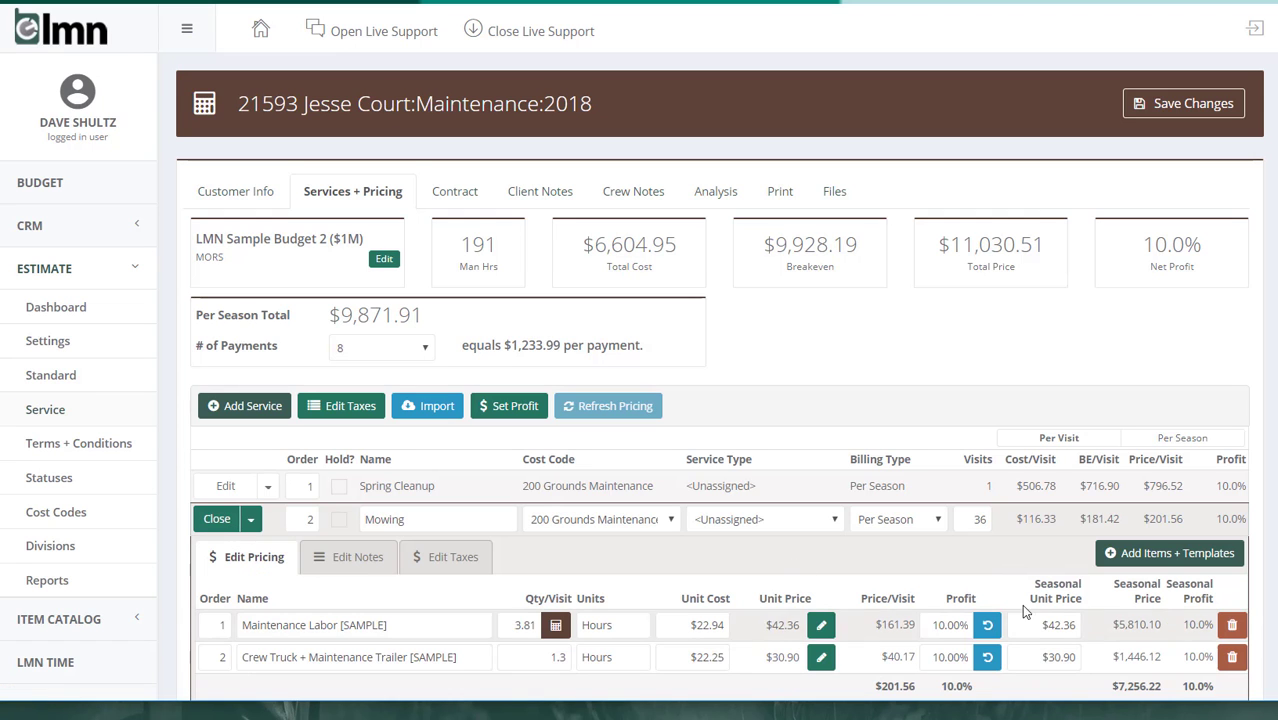
scroll(1053, 590, down, 2)
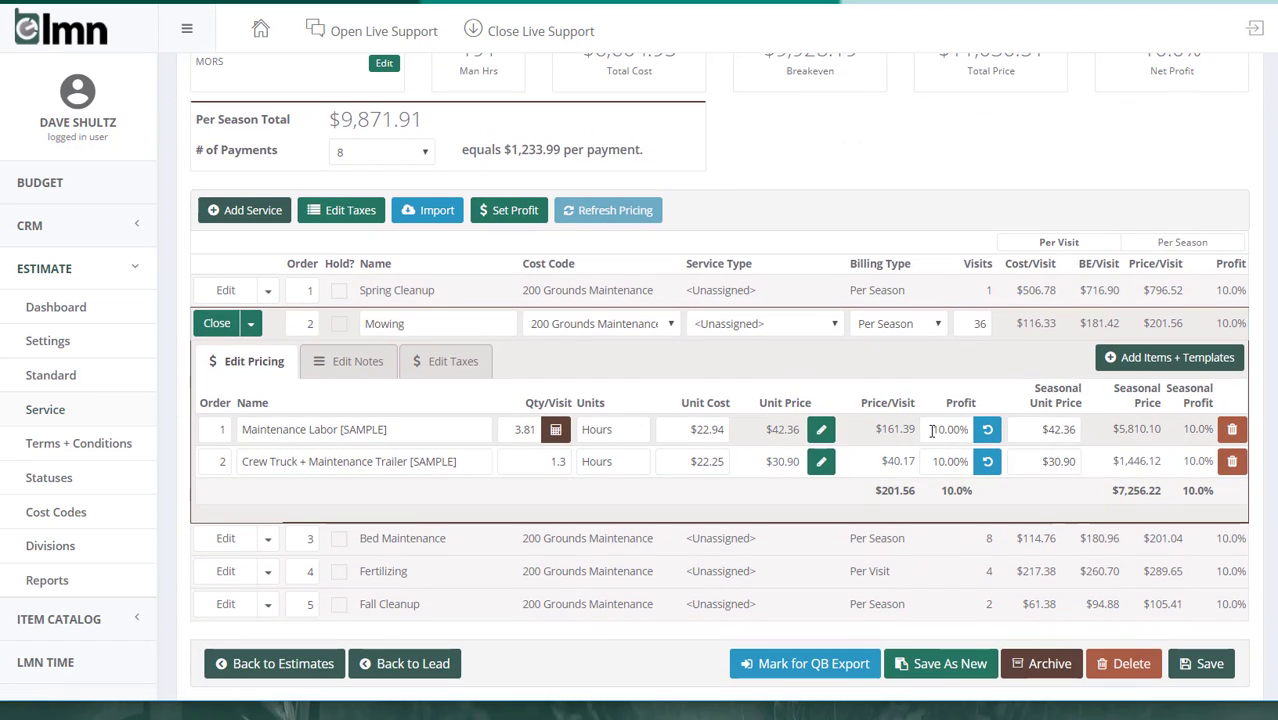
drag(935, 429, 1018, 442)
text(5)
key(Tab)
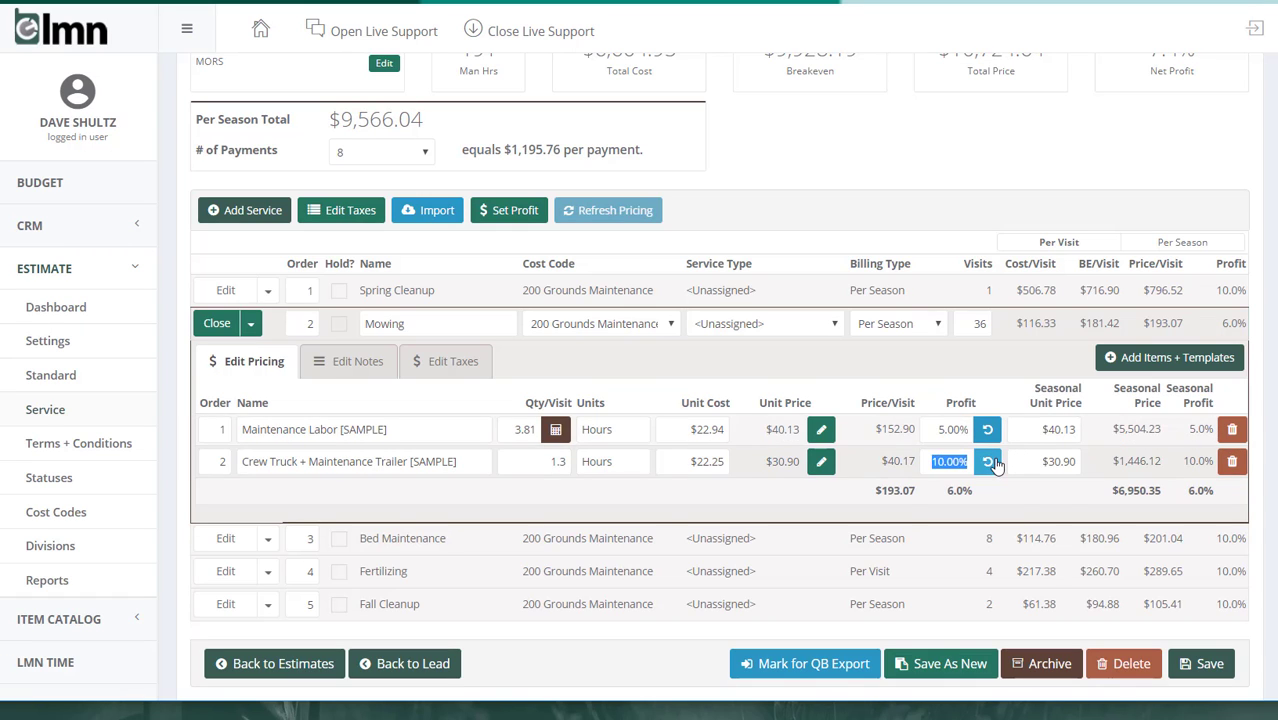
text(5)
click(1022, 503)
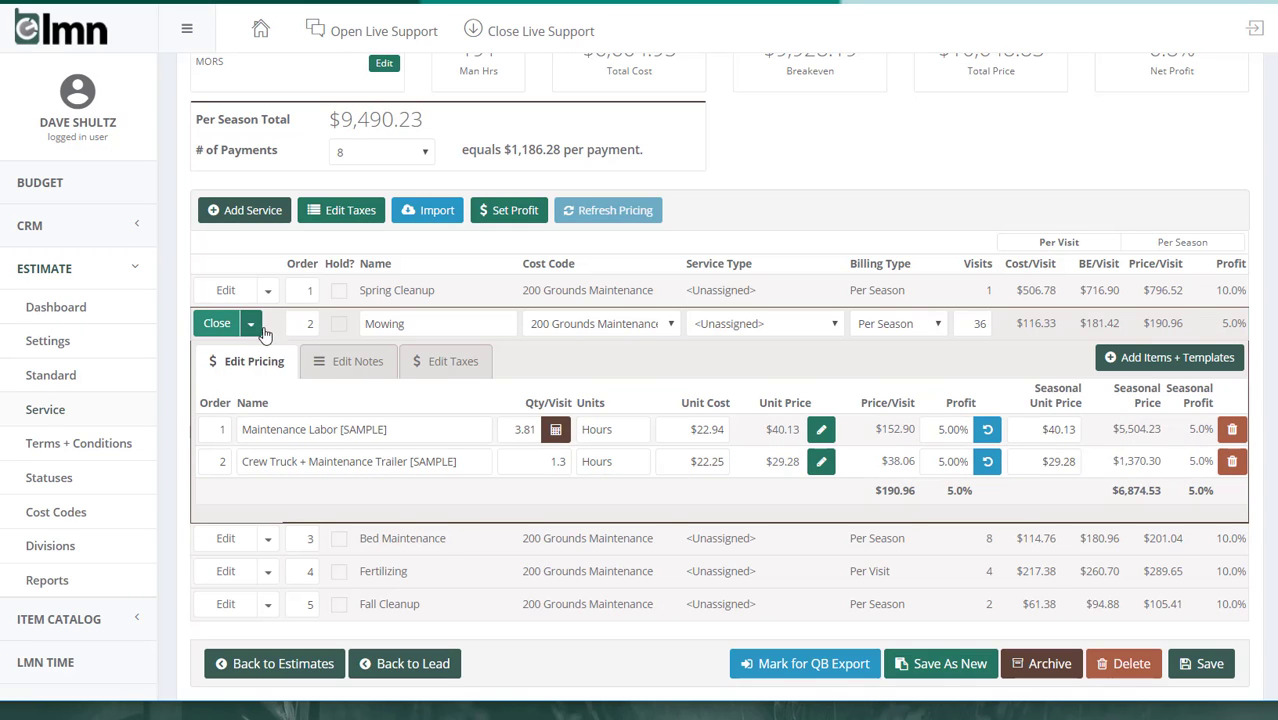
click(217, 323)
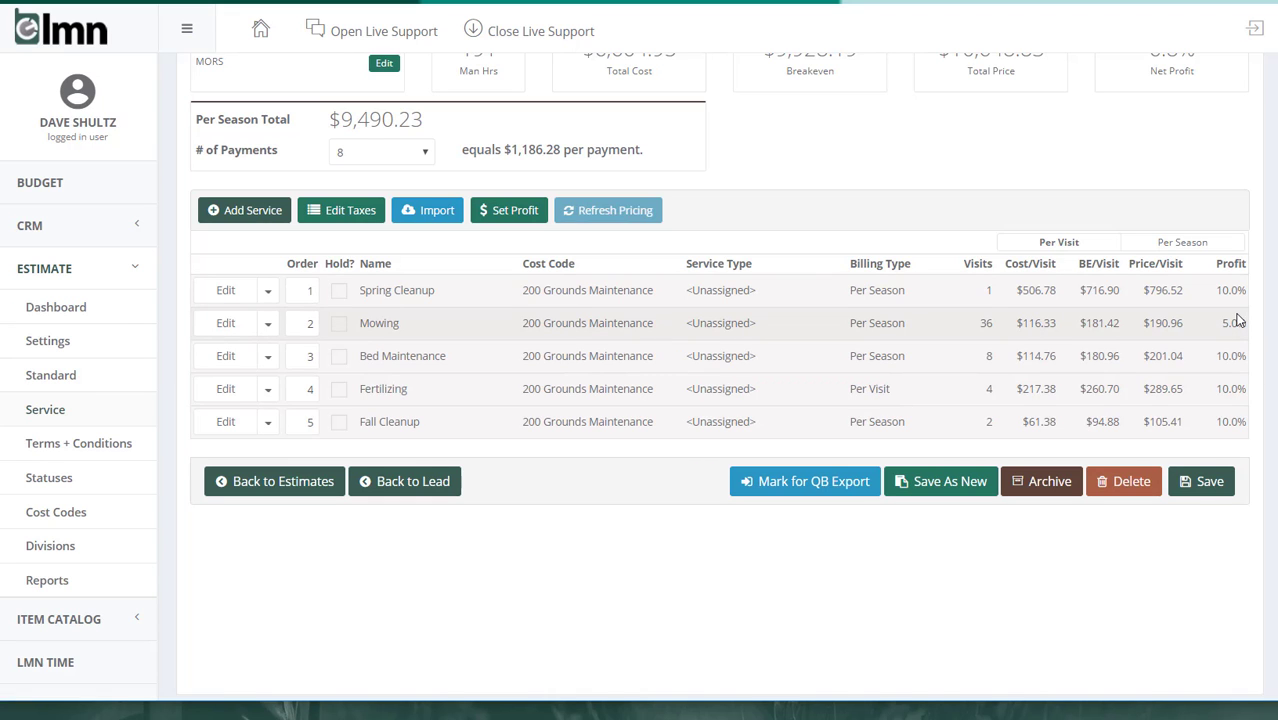
Set the profit on the fertilizer bags in the Fertilizing service to 50% and close the service
click(230, 392)
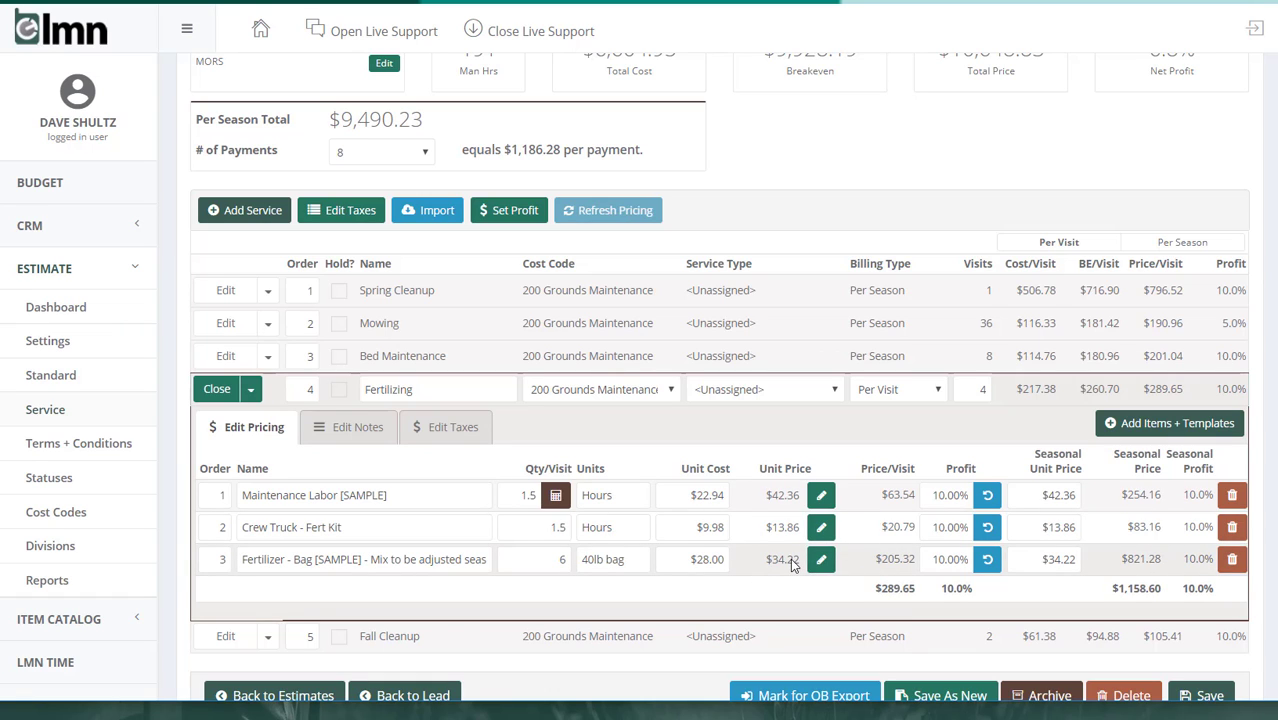
drag(927, 552, 1013, 545)
text(50)
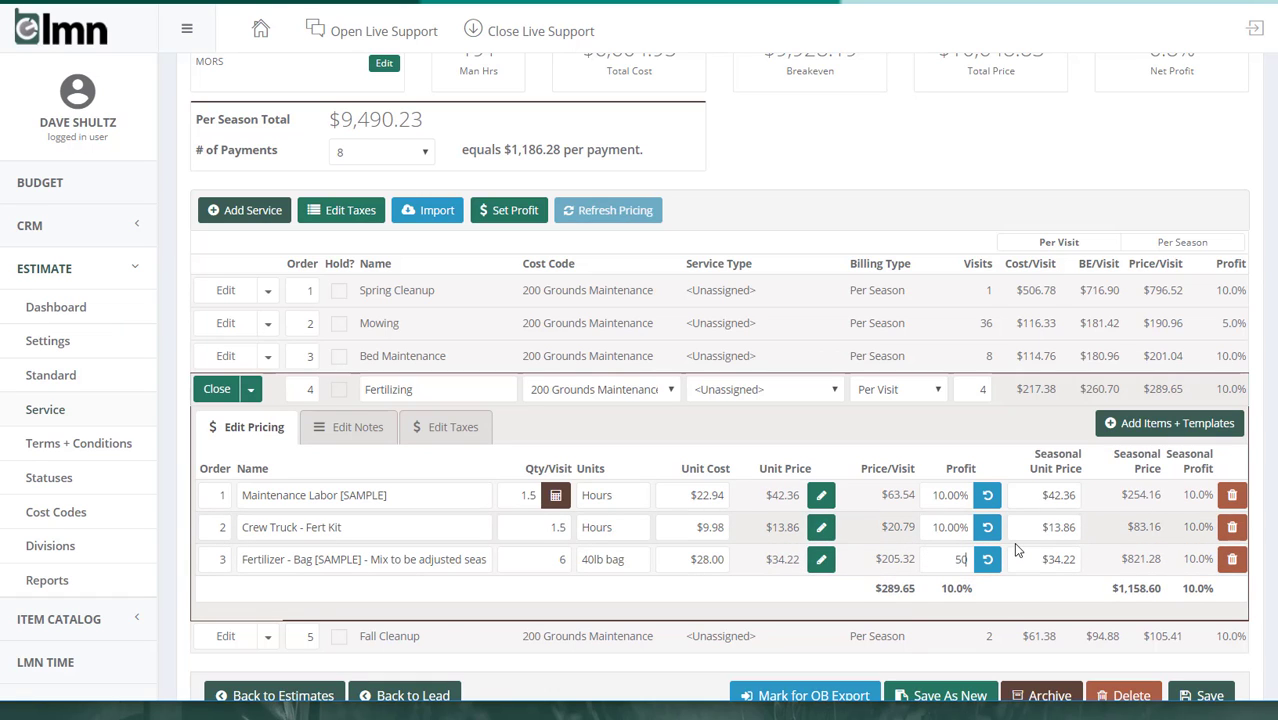
click(768, 450)
click(217, 389)
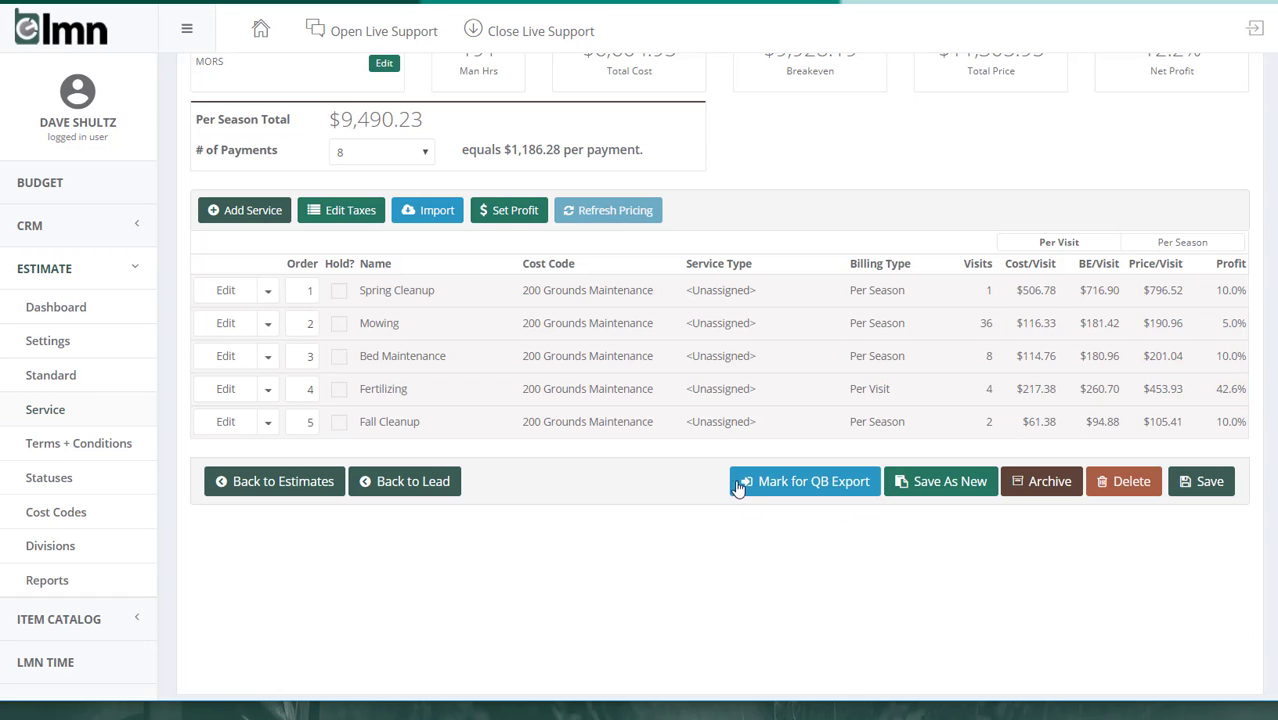
Set the profit on the cedar mulch in the Spring Cleanup service to 25%, close it and check the estimate's net profit
click(215, 290)
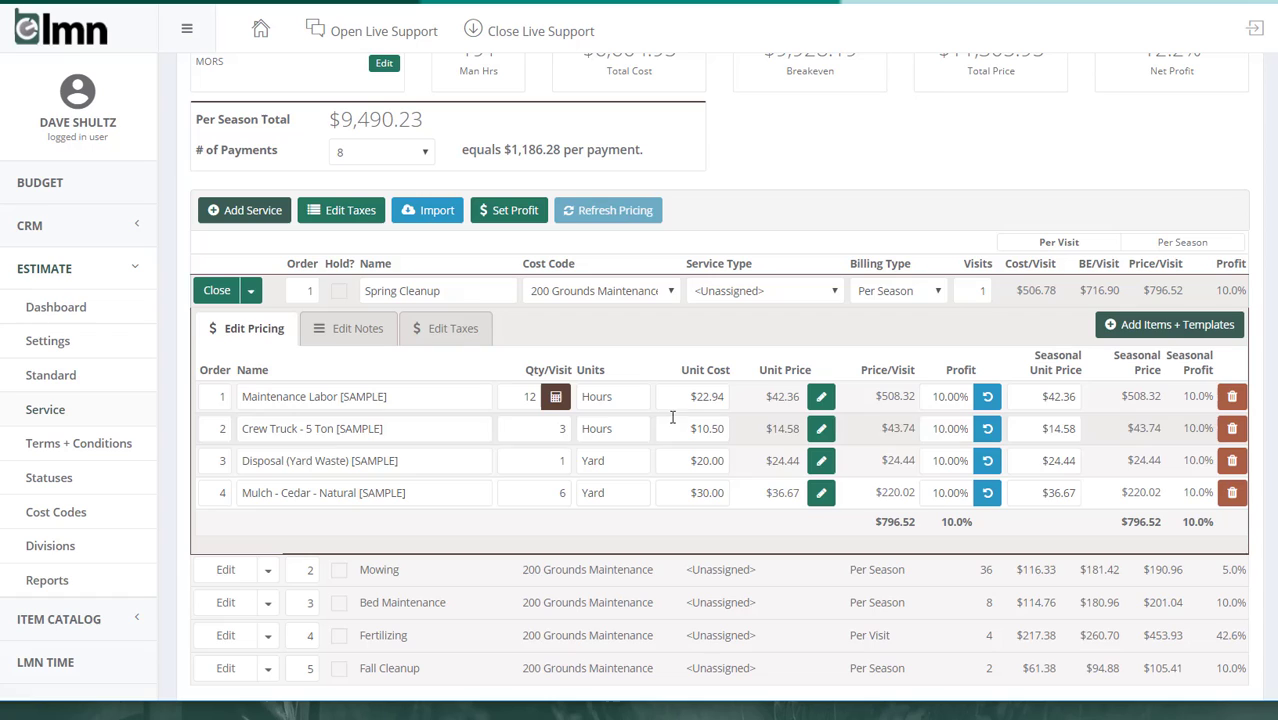
click(932, 492)
text(25)
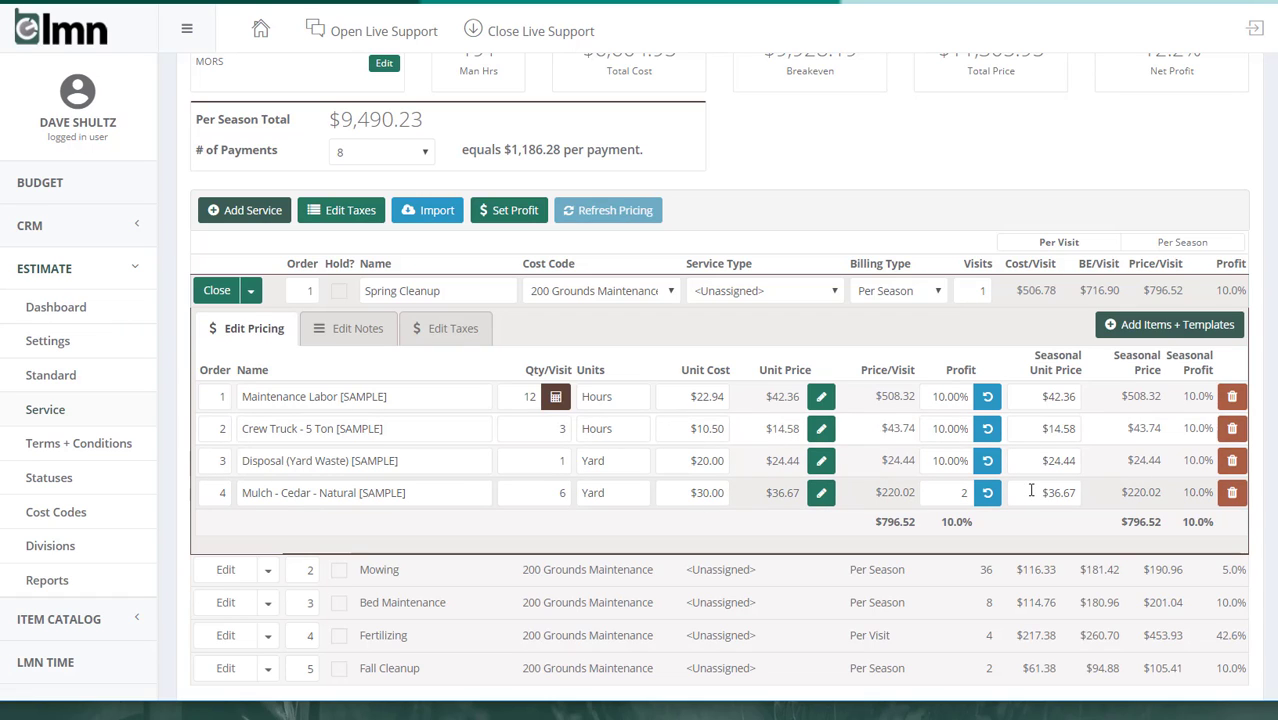
click(922, 518)
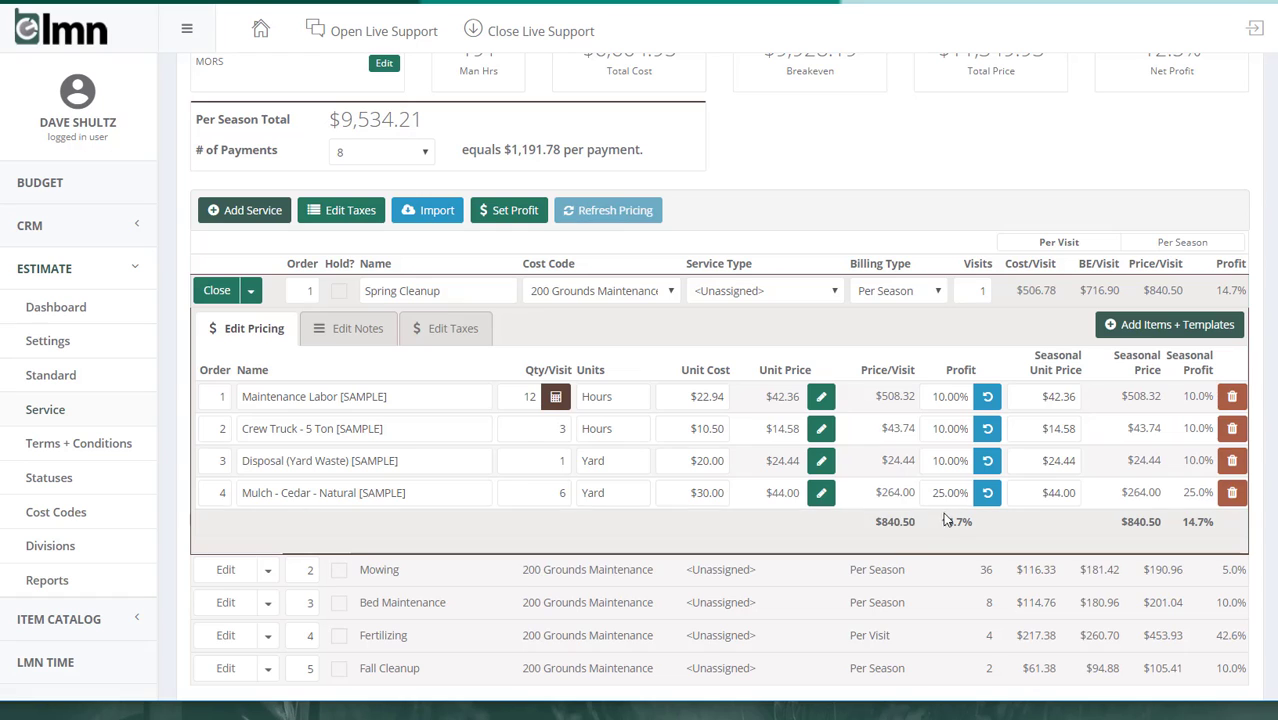
click(216, 291)
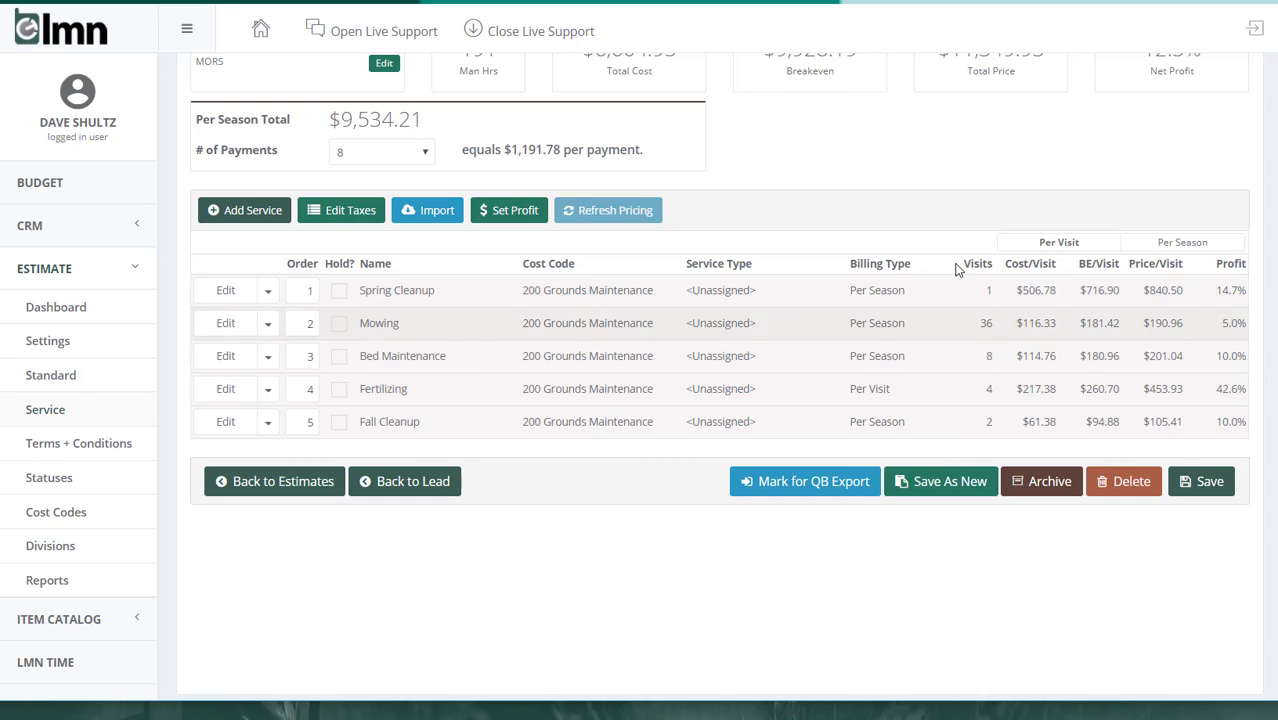
scroll(958, 262, up, 1)
drag(1136, 142, 1196, 148)
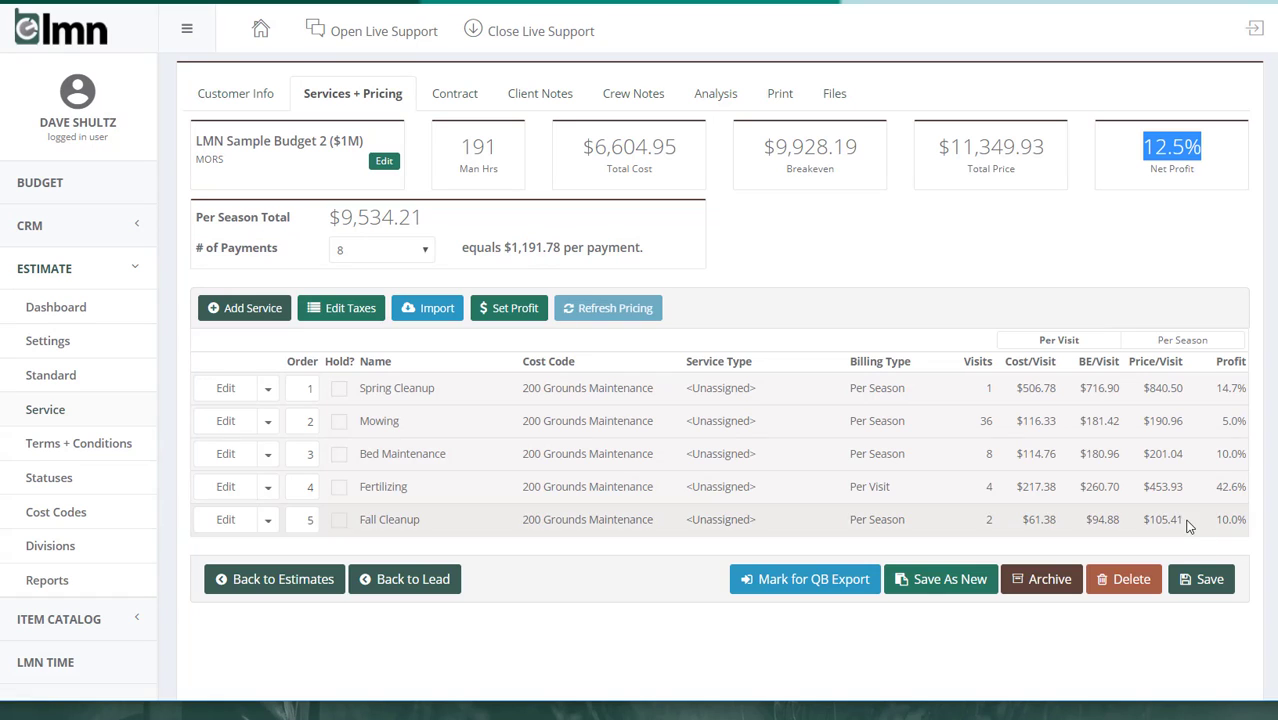
Set a custom per-visit price of $100 for the Fall Cleanup service
click(268, 521)
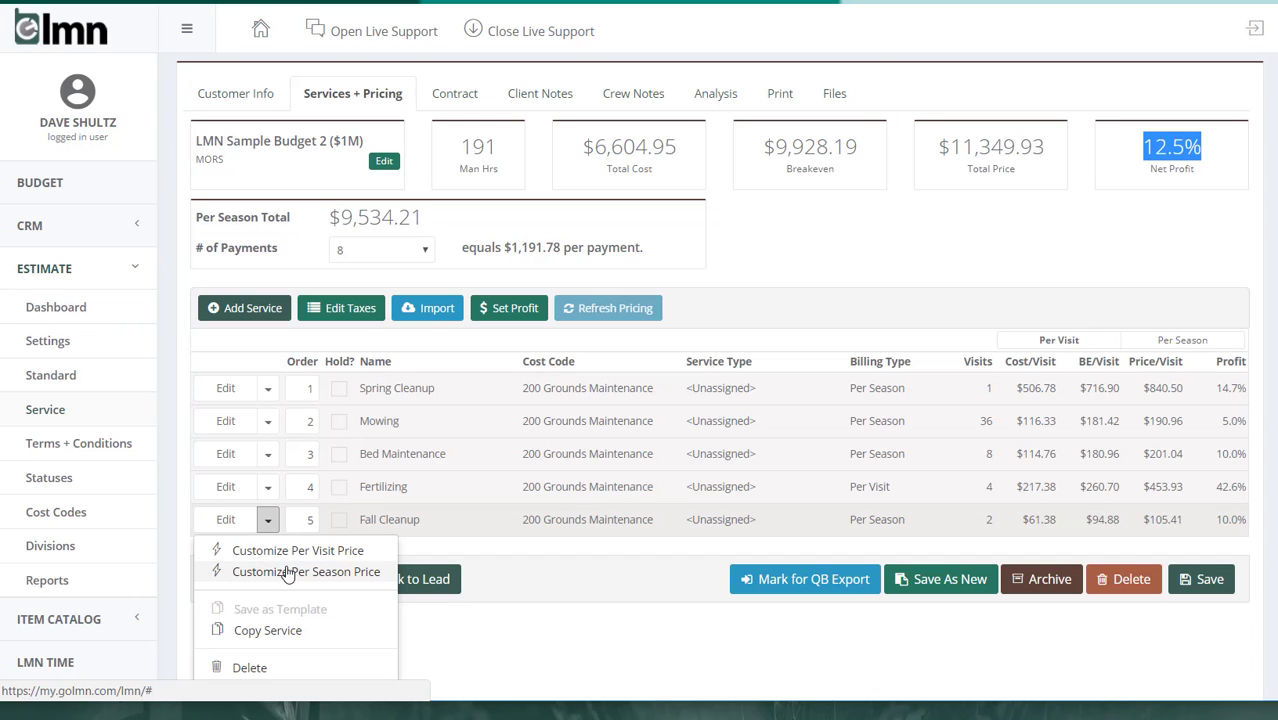
click(289, 553)
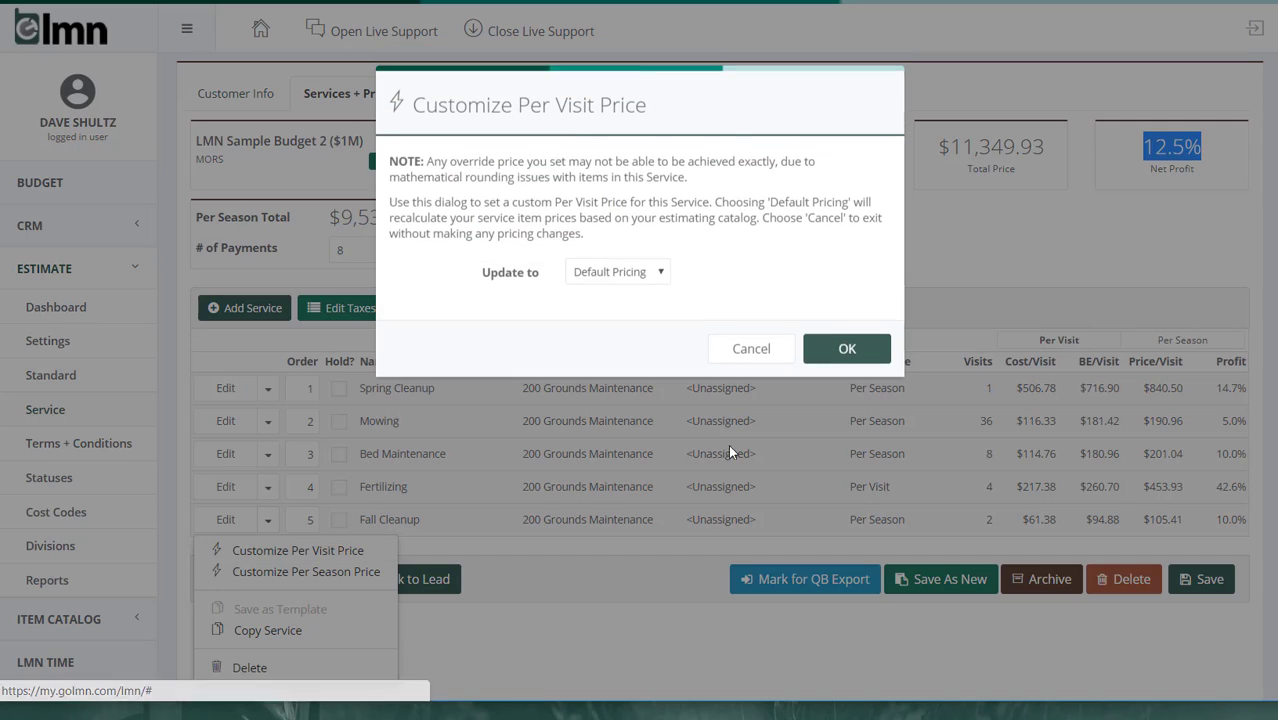
click(652, 280)
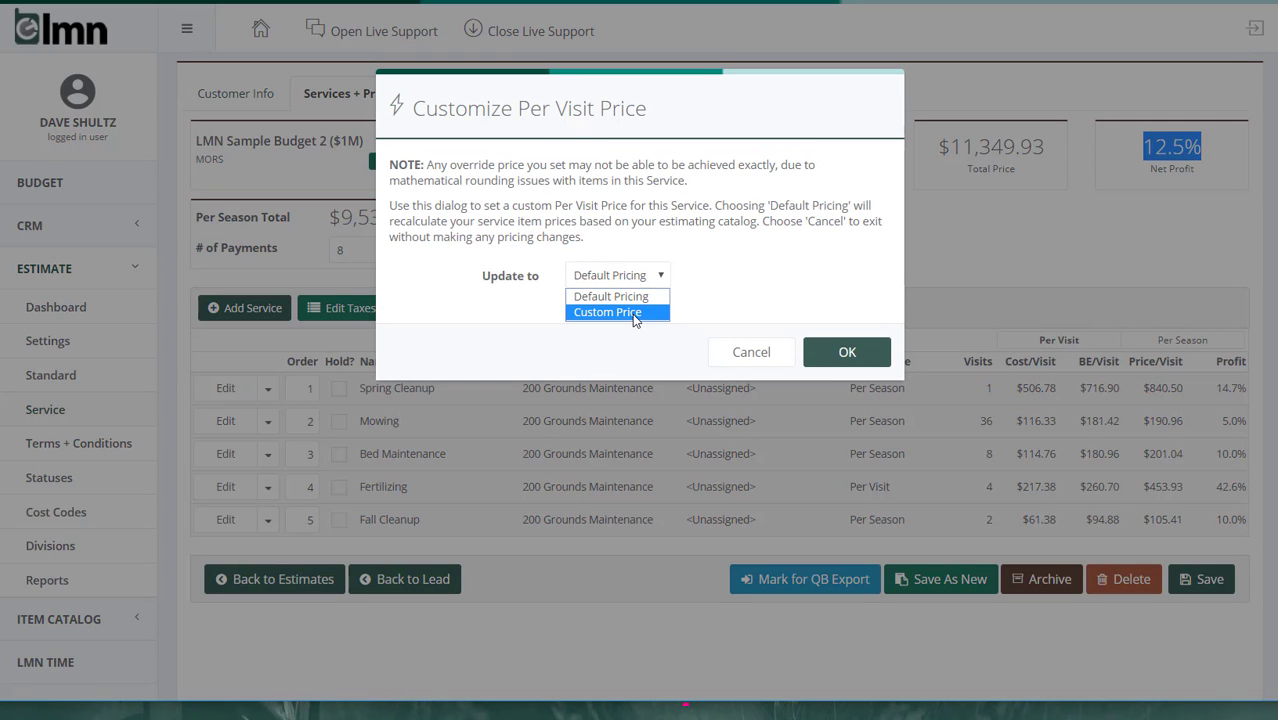
click(633, 312)
text(1)
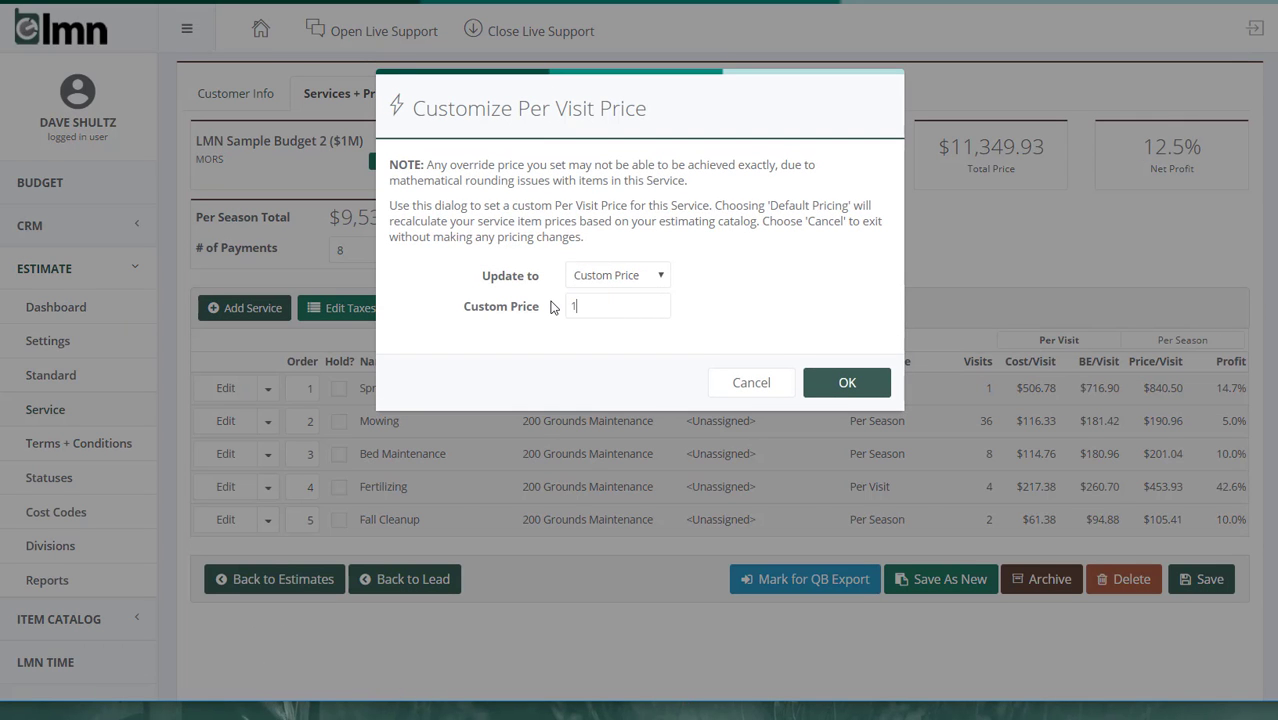
text(00)
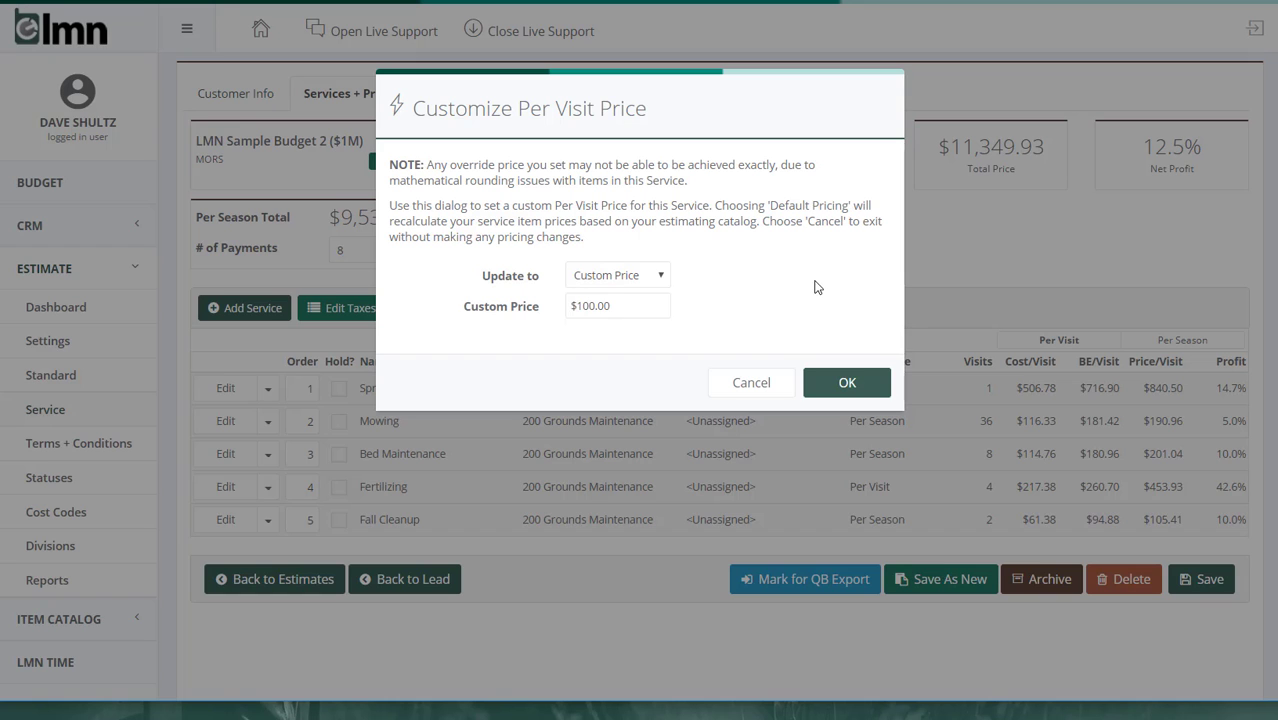
click(862, 384)
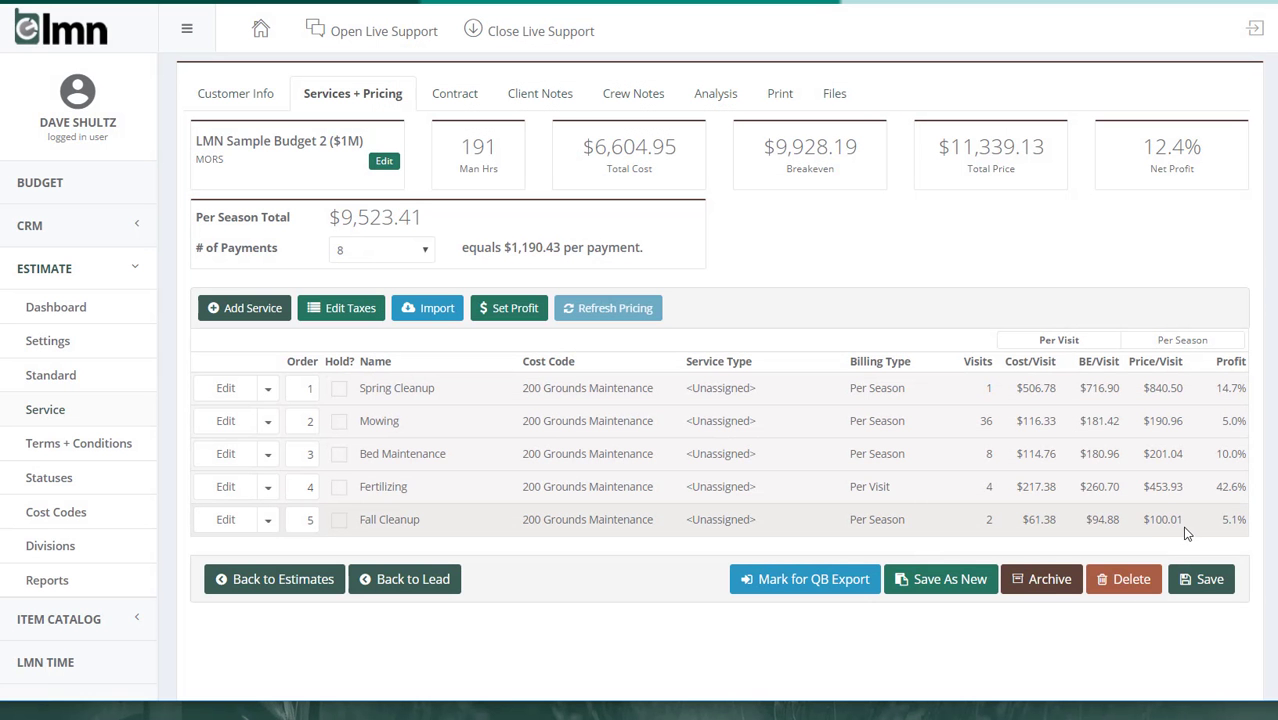
Open the Fall Cleanup service to check its item prices and profits, and close it
click(223, 519)
scroll(703, 603, down, 1)
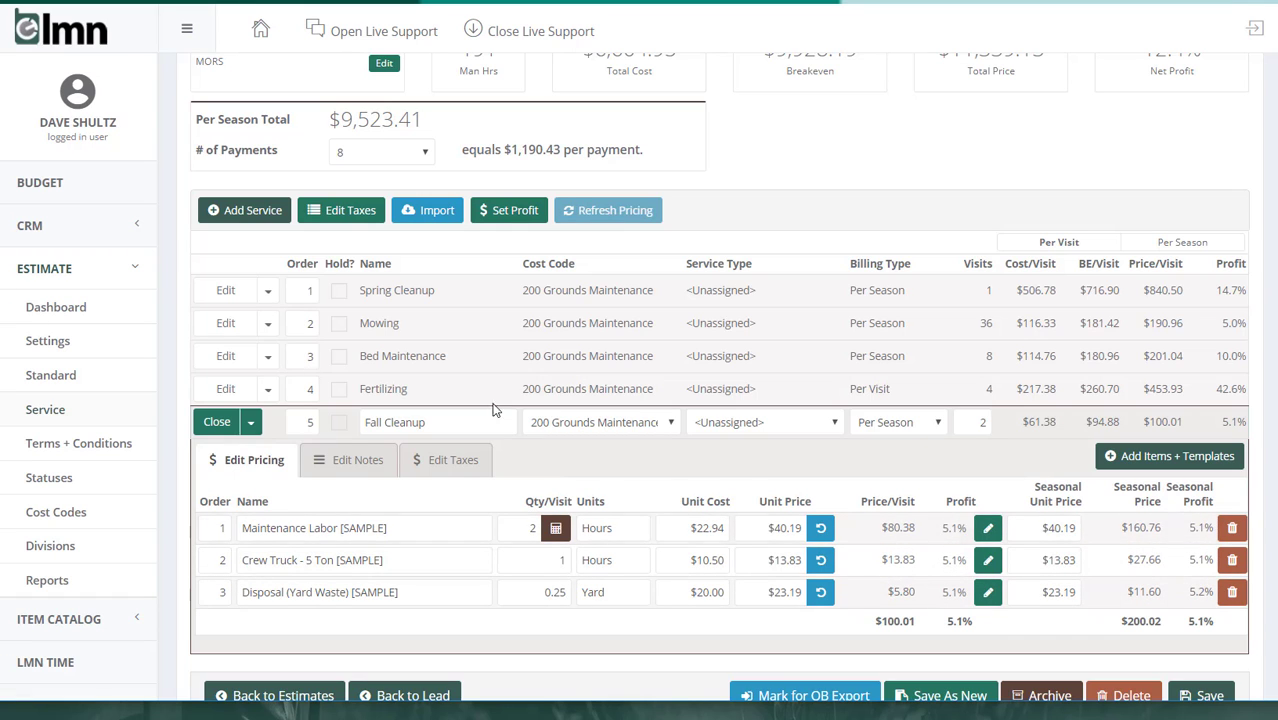
click(217, 422)
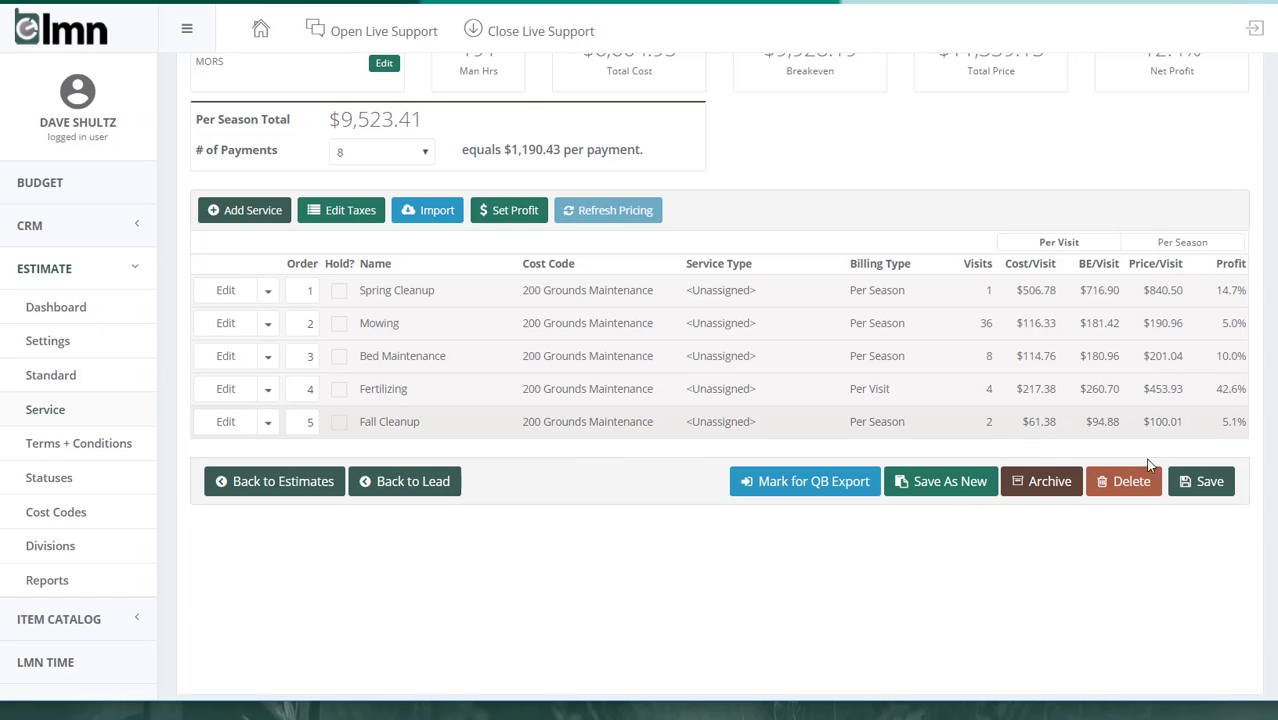
click(236, 422)
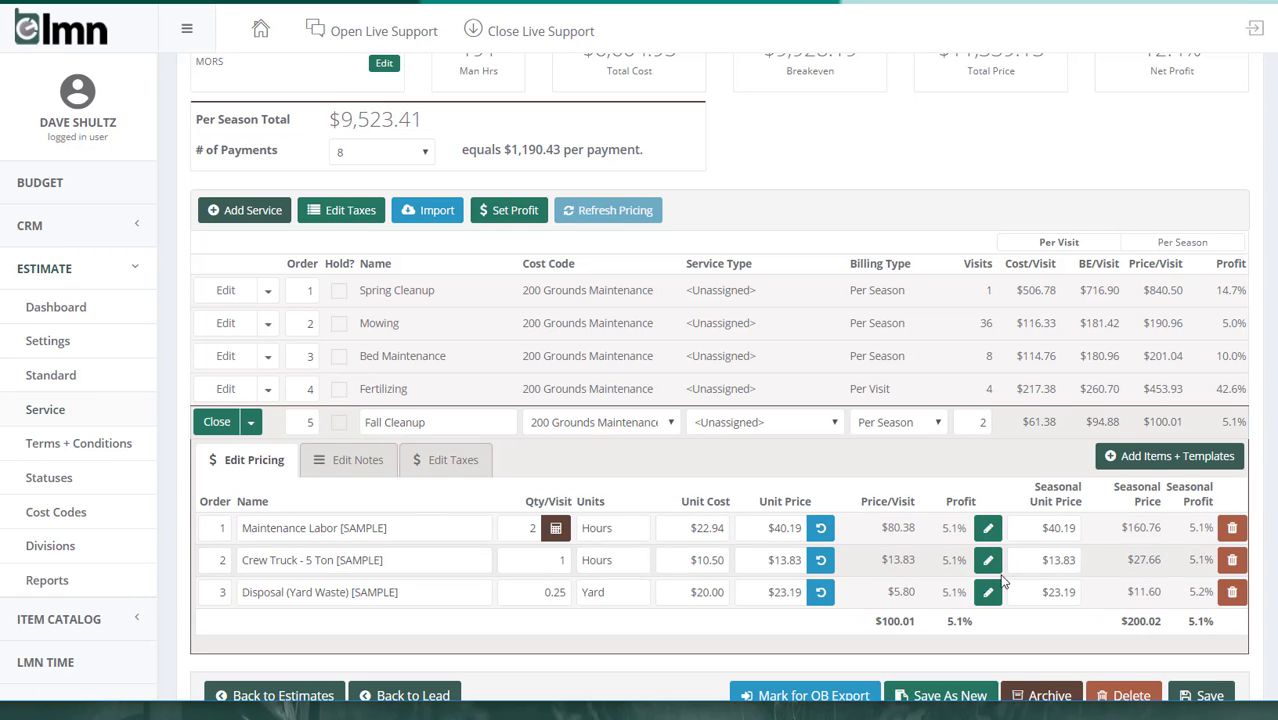
click(217, 421)
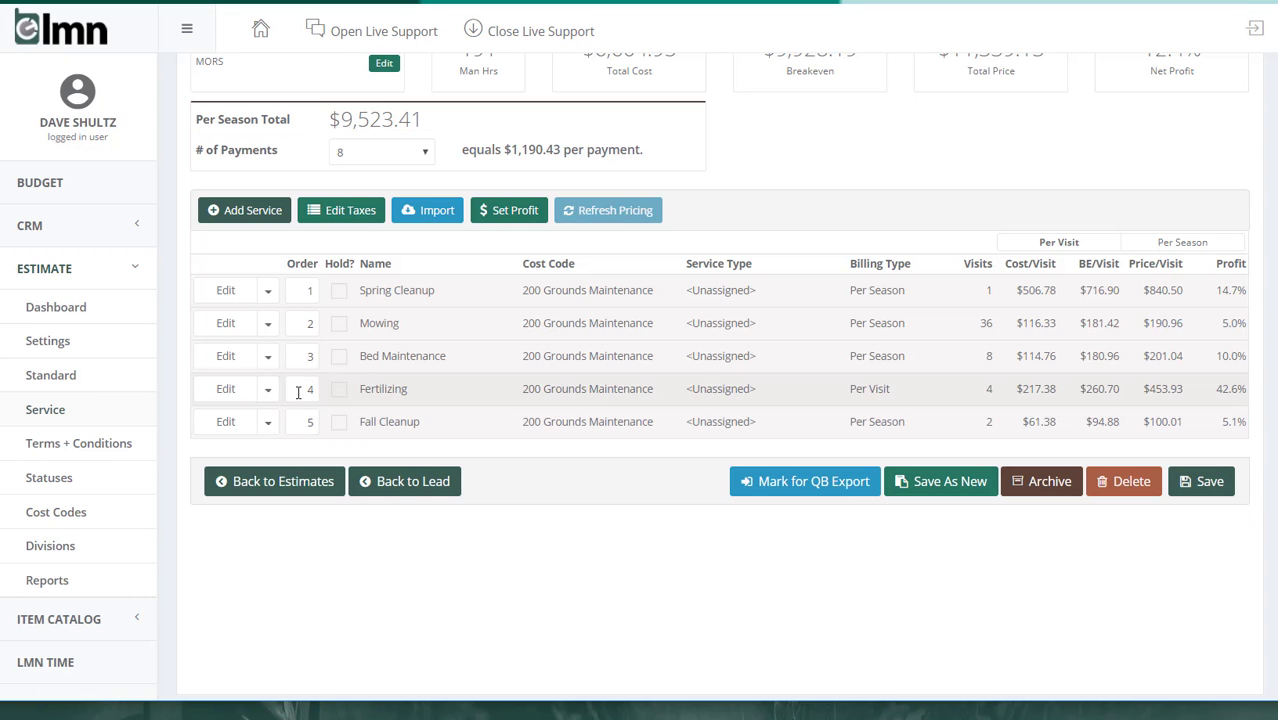
Set a custom per-season price of $200 for the Fall Cleanup service and switch the service list to per-season prices
click(267, 422)
click(305, 473)
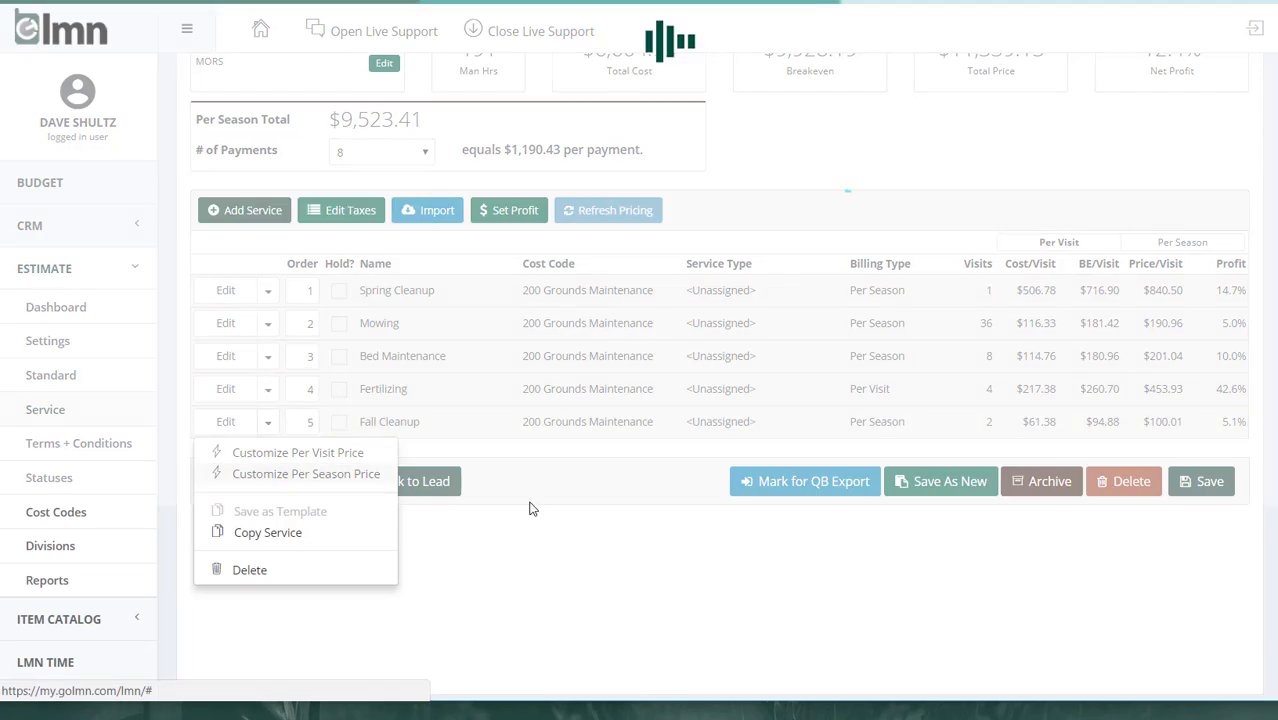
click(618, 277)
click(642, 312)
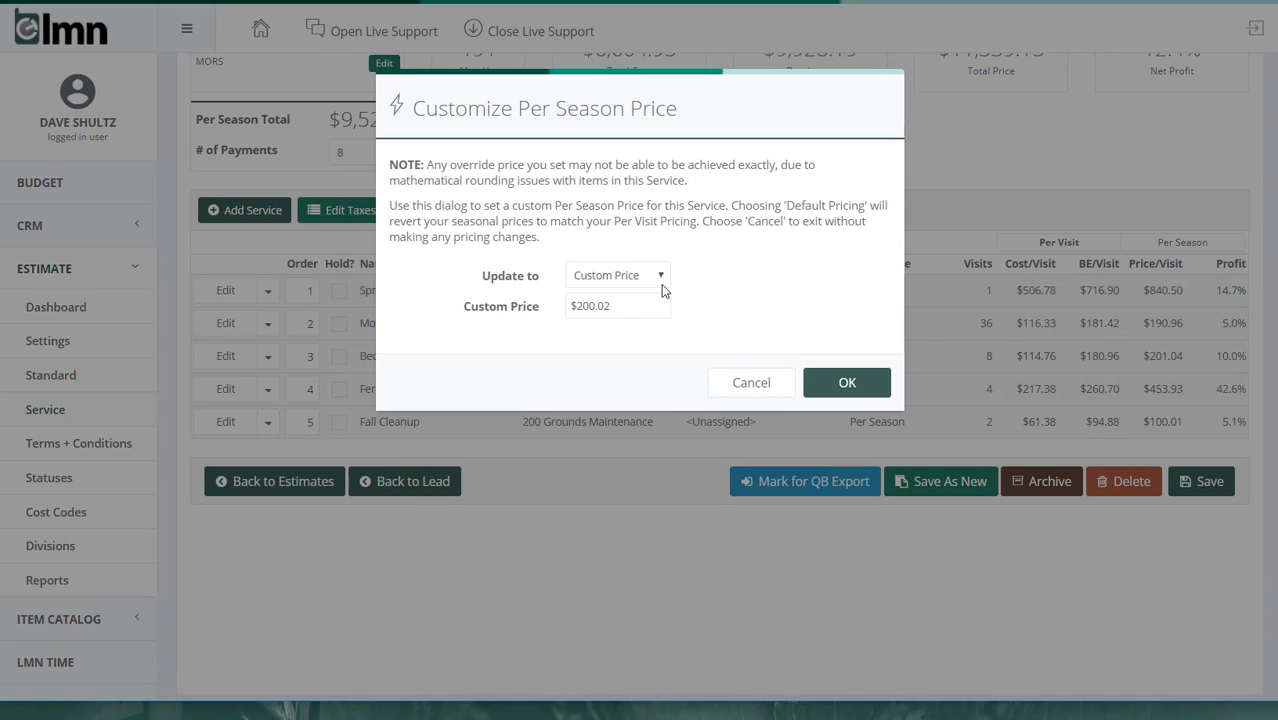
drag(523, 296, 540, 314)
text(200)
click(880, 400)
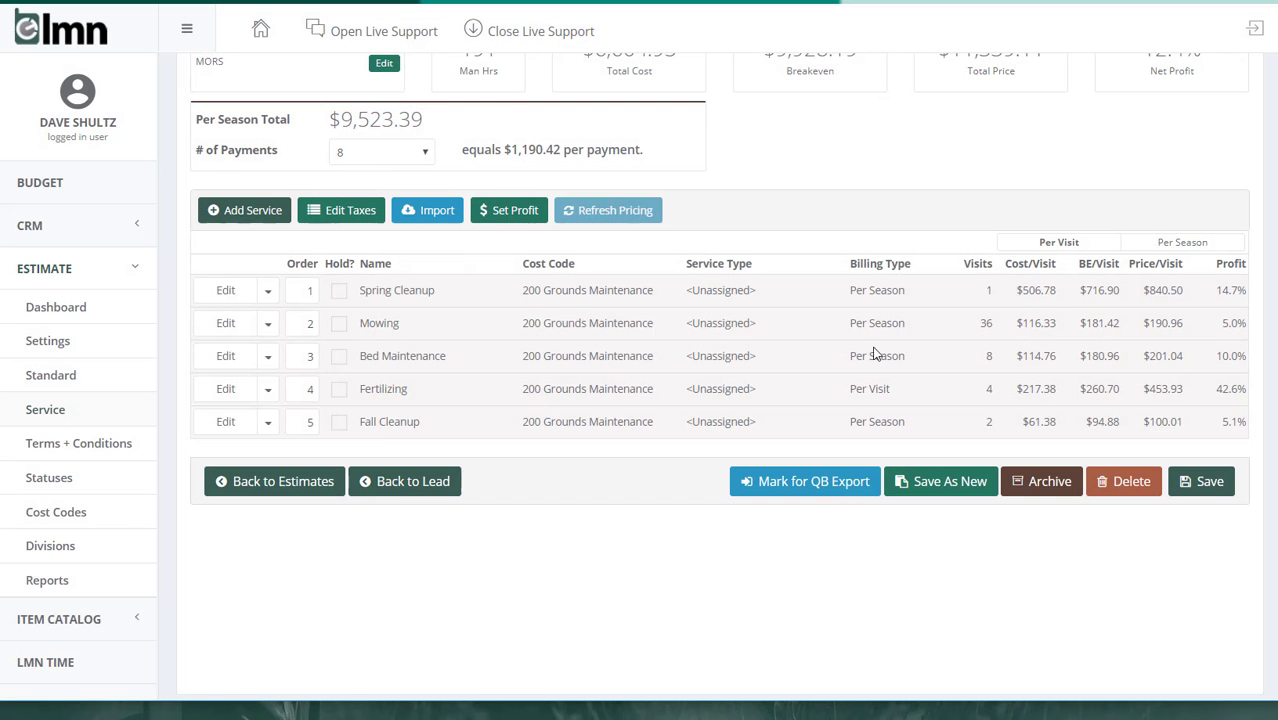
click(1179, 246)
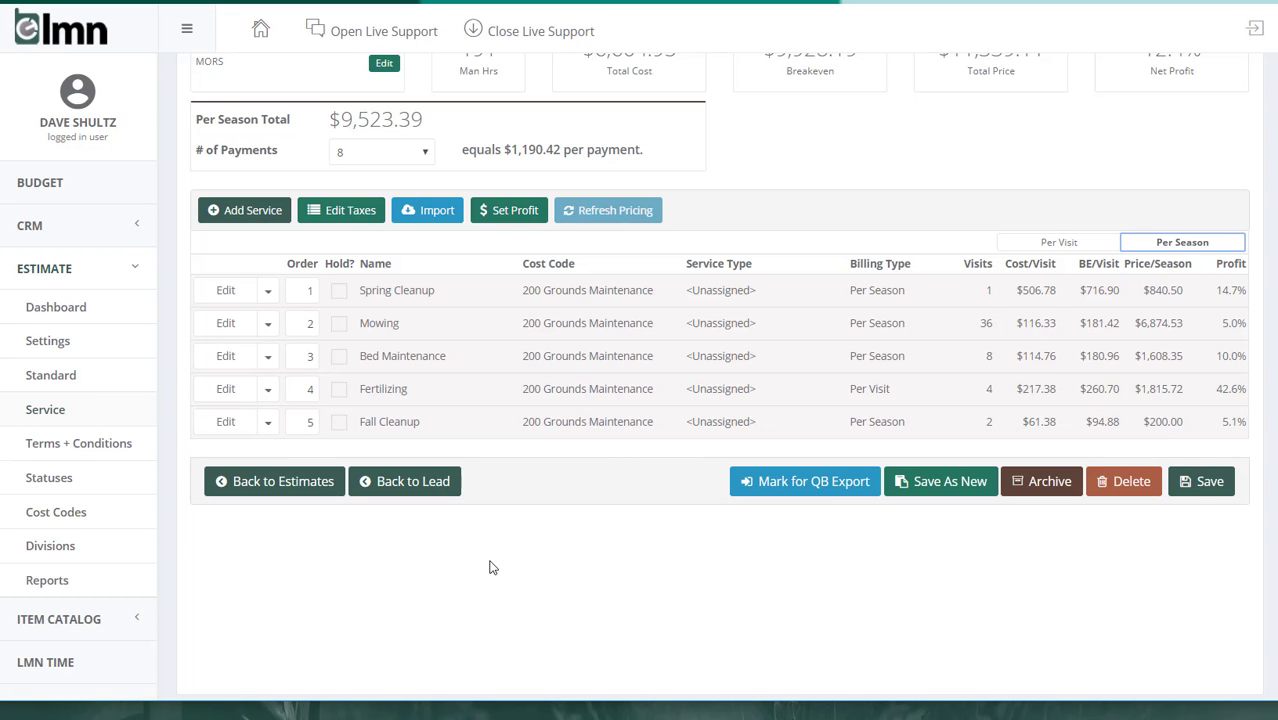
Review the estimate's per-season total, the contract page and the billing types of the listed services
scroll(491, 567, up, 2)
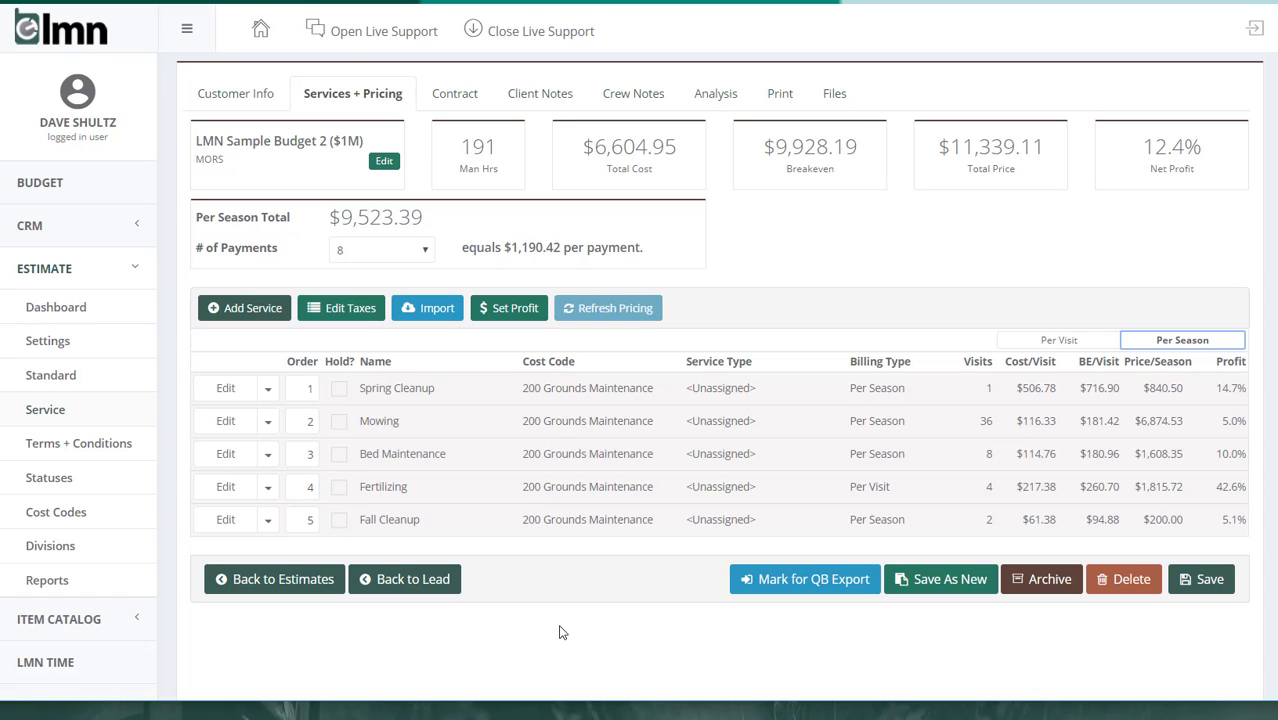
click(268, 455)
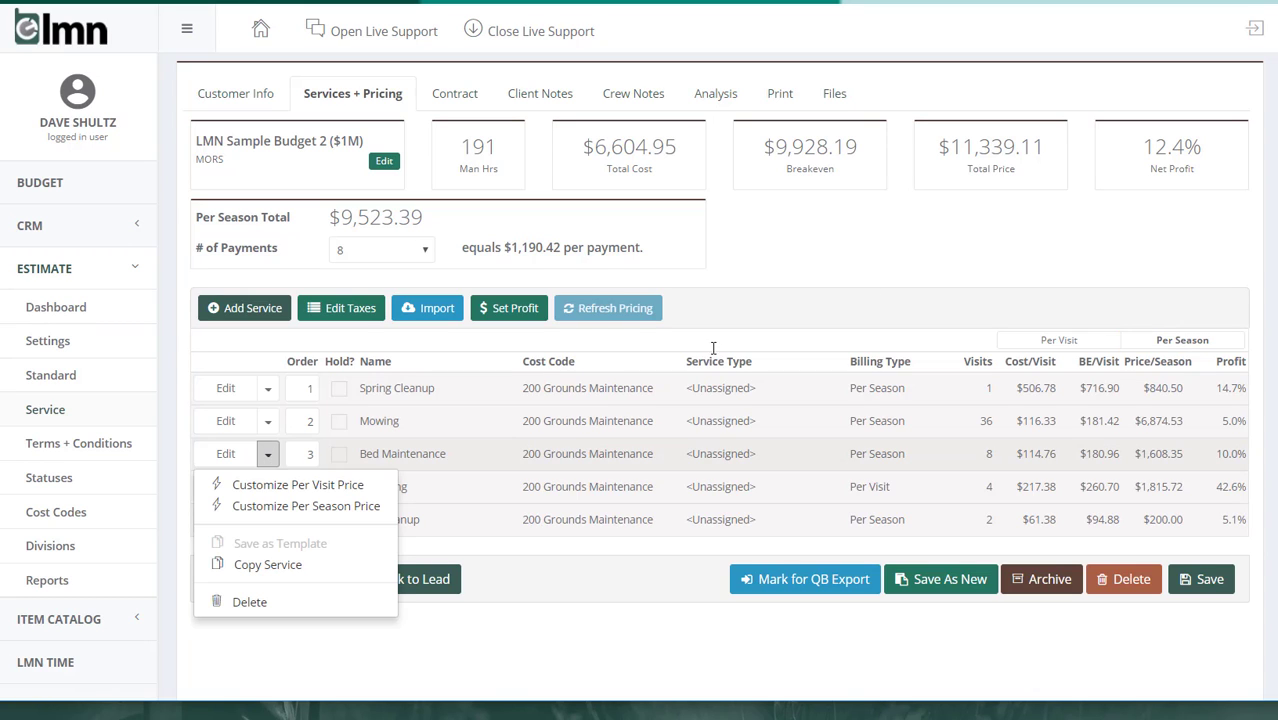
click(925, 236)
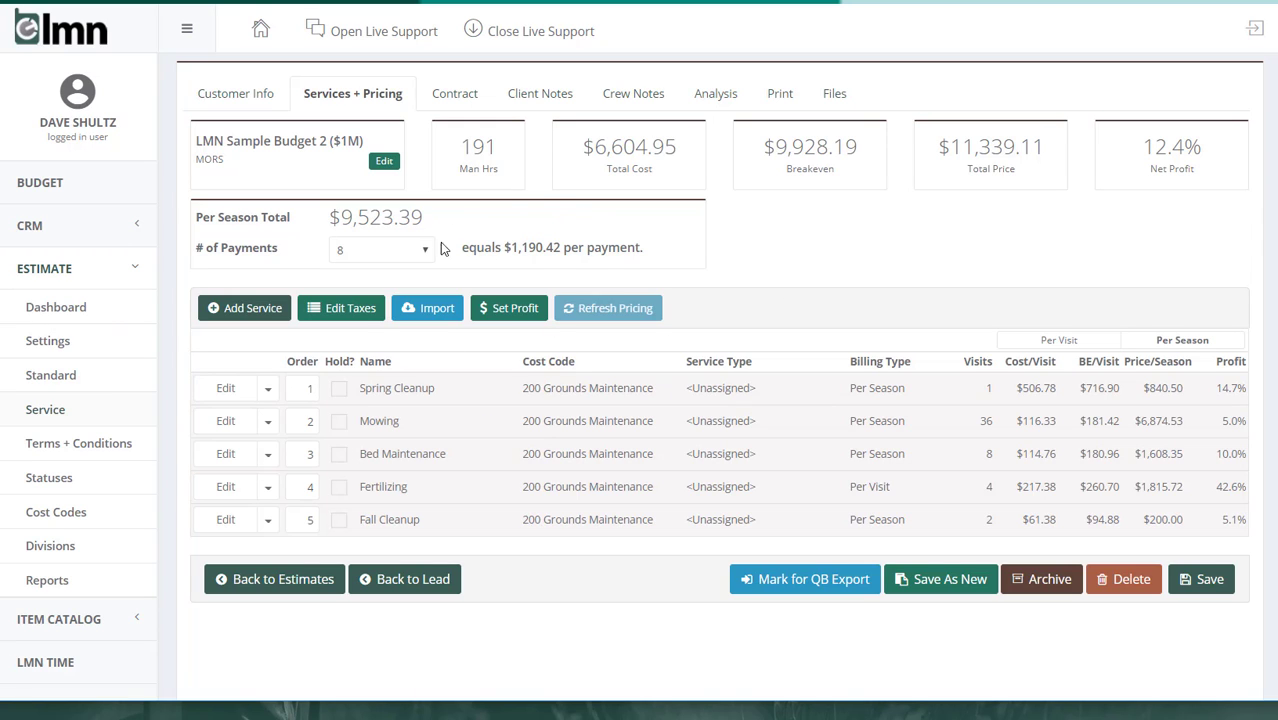
drag(331, 218, 436, 225)
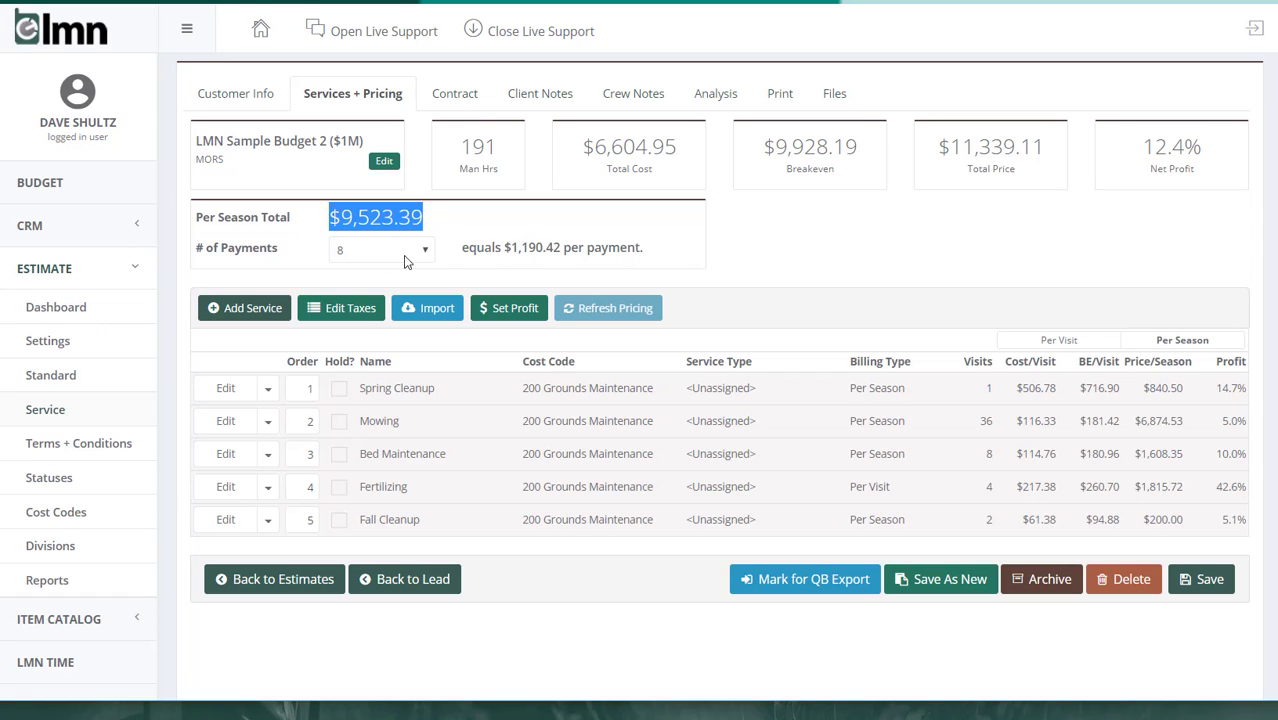
click(459, 100)
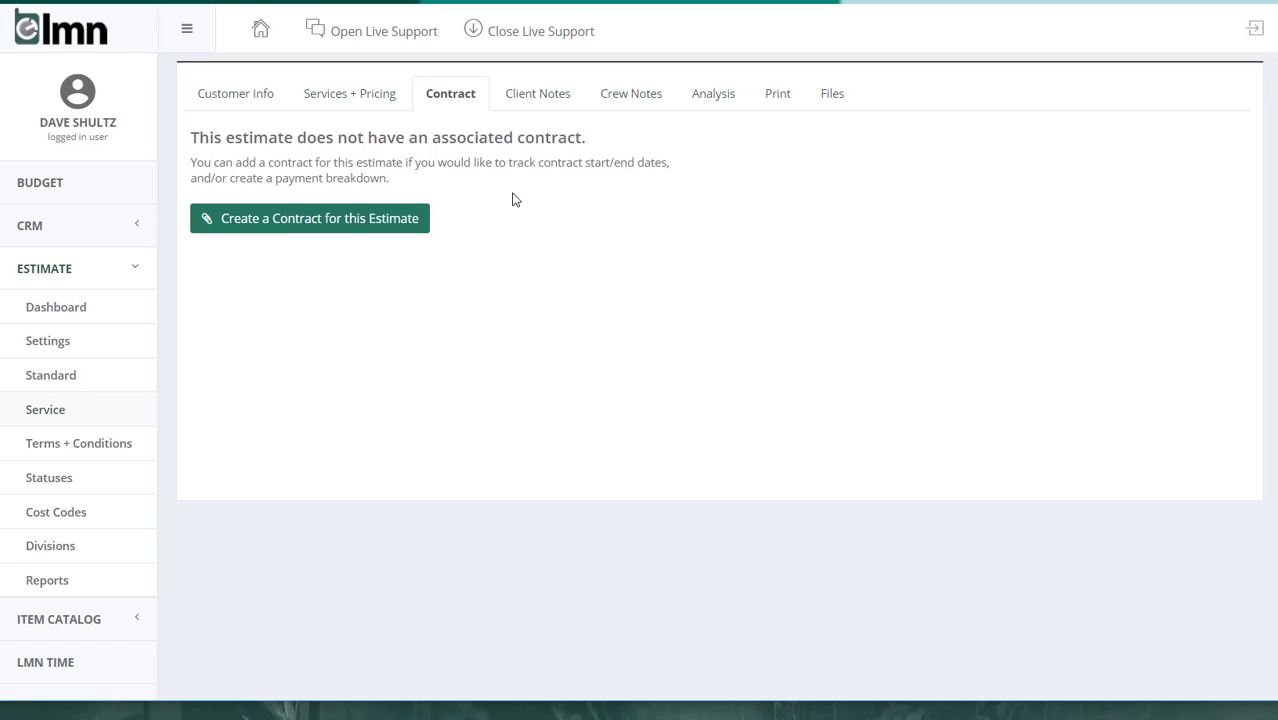
click(375, 93)
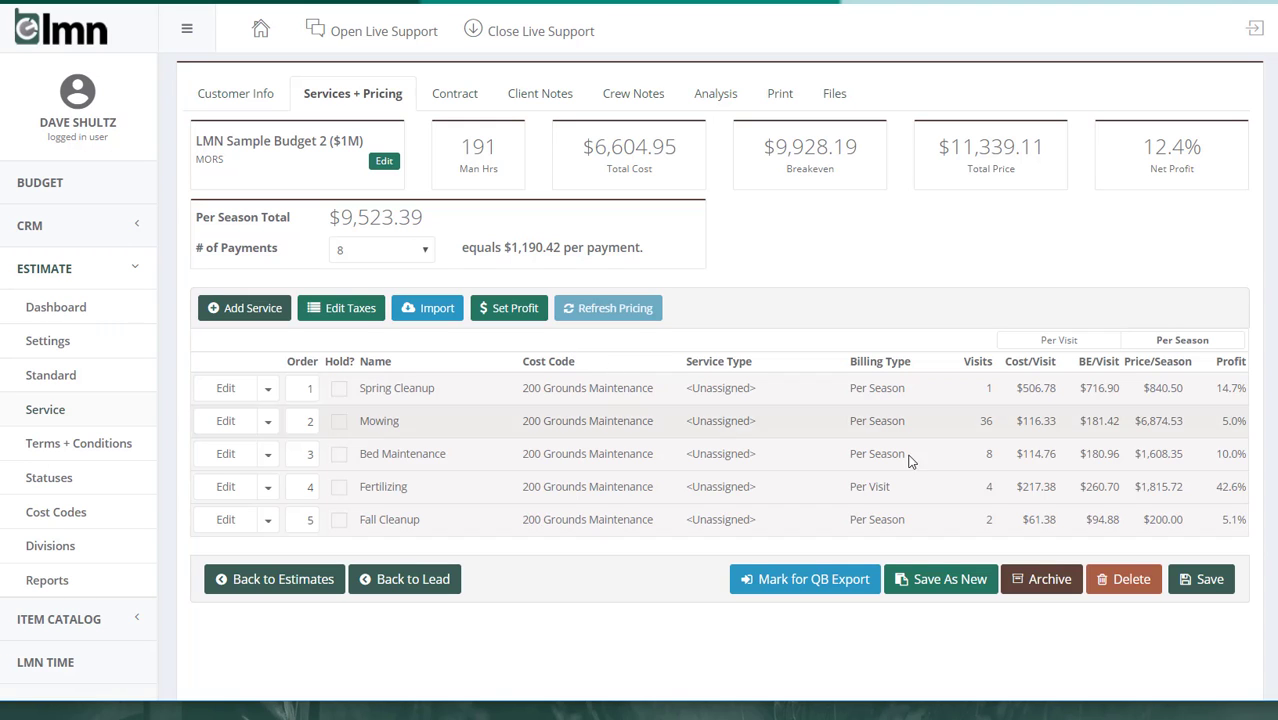
drag(910, 502, 880, 519)
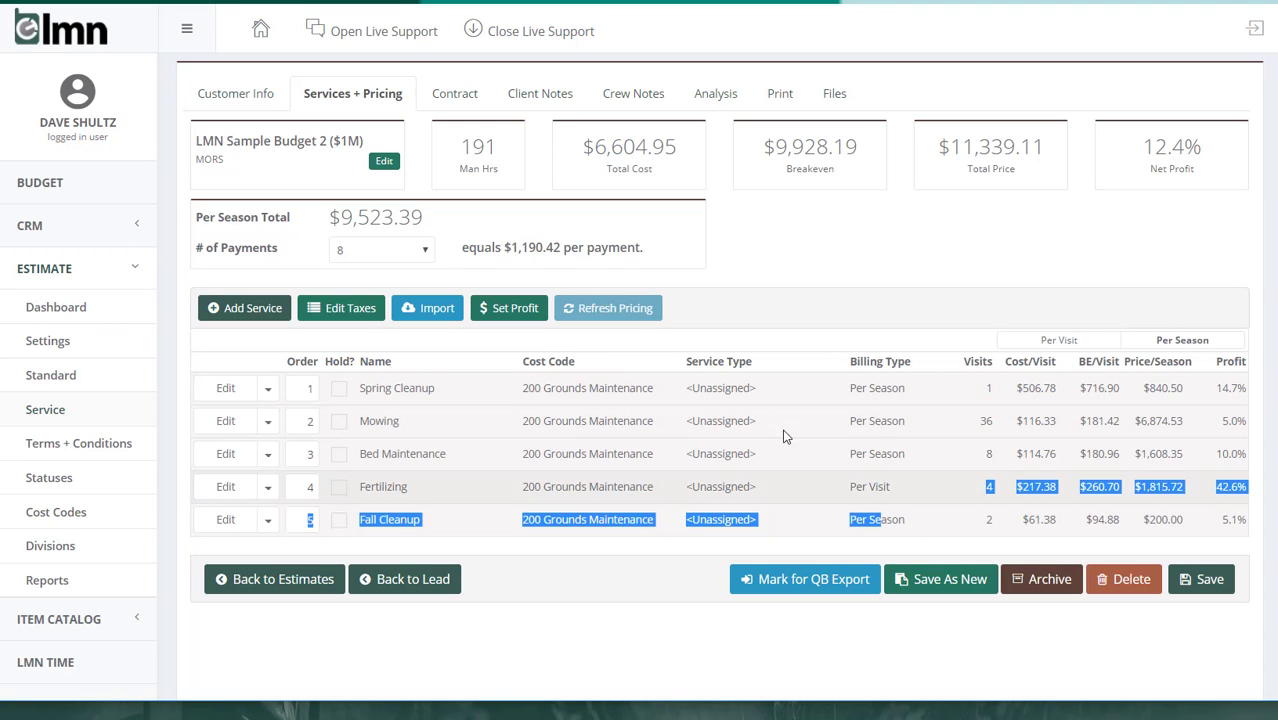
click(870, 312)
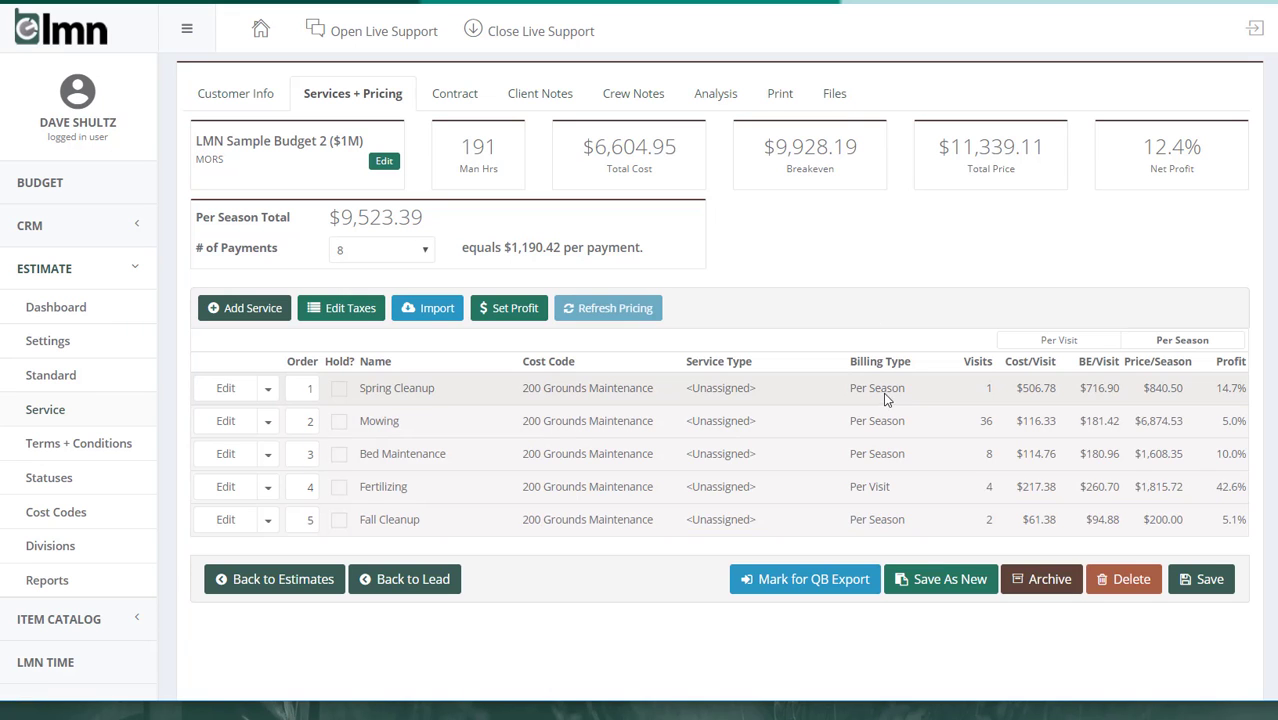
scroll(768, 357, up, 2)
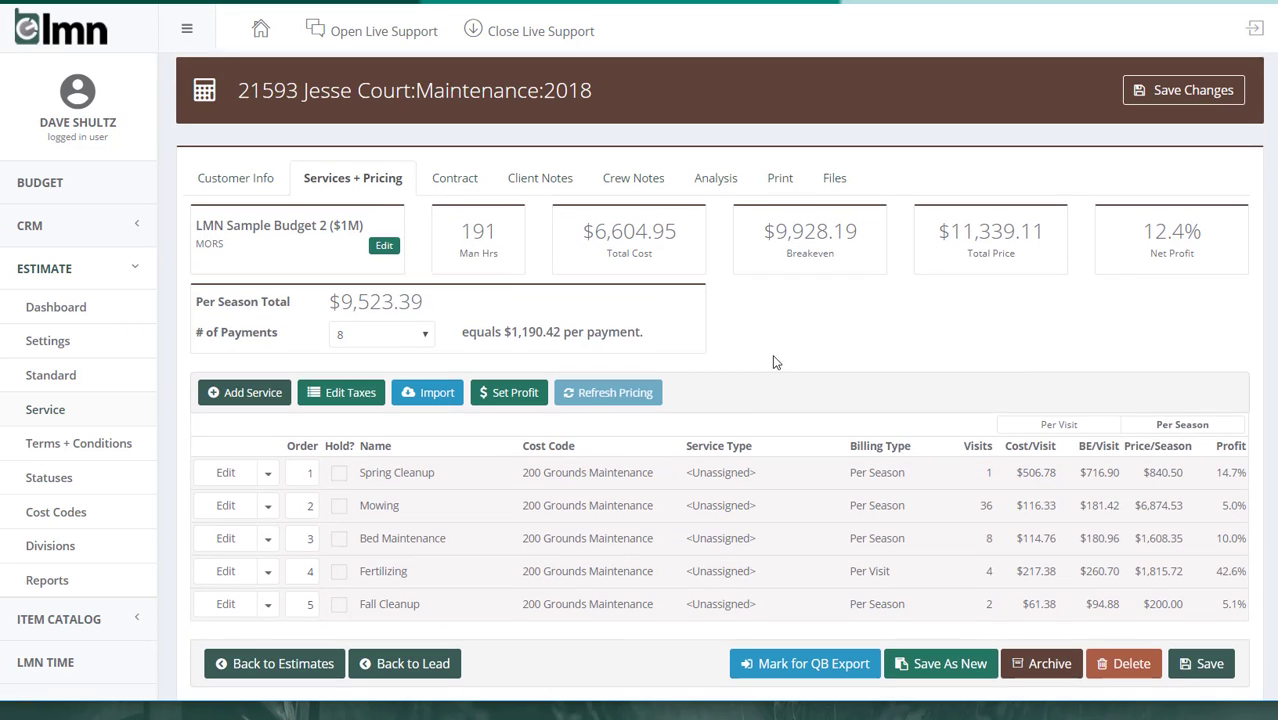
Create a contract for the estimate with the invoice text "Maintenance at Dulles Sports Field"
click(450, 192)
click(350, 318)
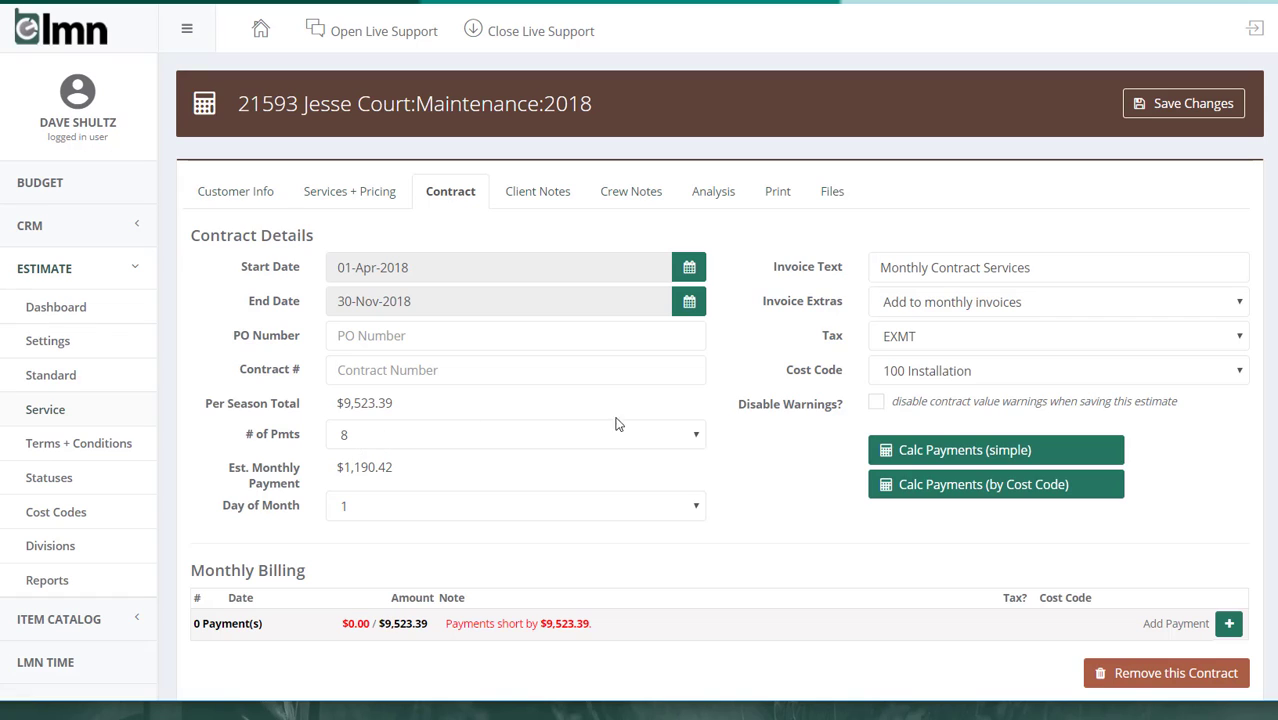
text(Maintenance at Dulles Sports Field)
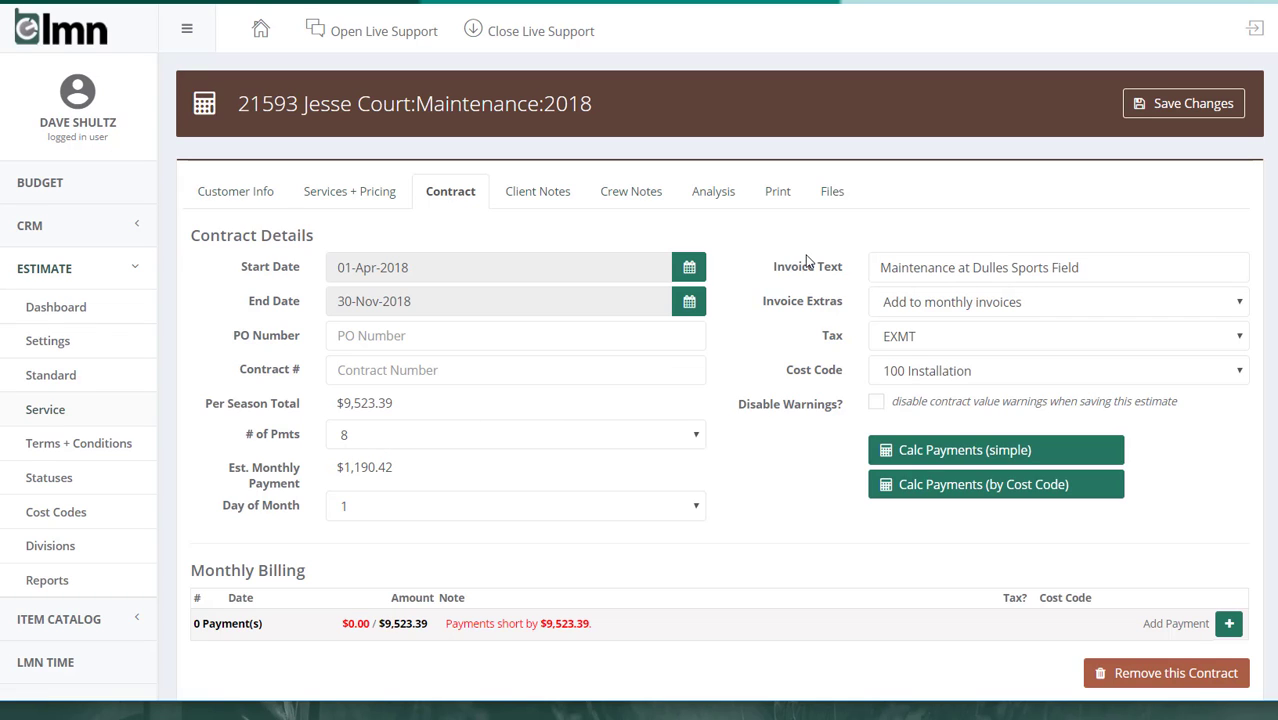
Set the contract's invoice extras to Invoice separately and its cost code to 200 Grounds Maintenance
click(1077, 305)
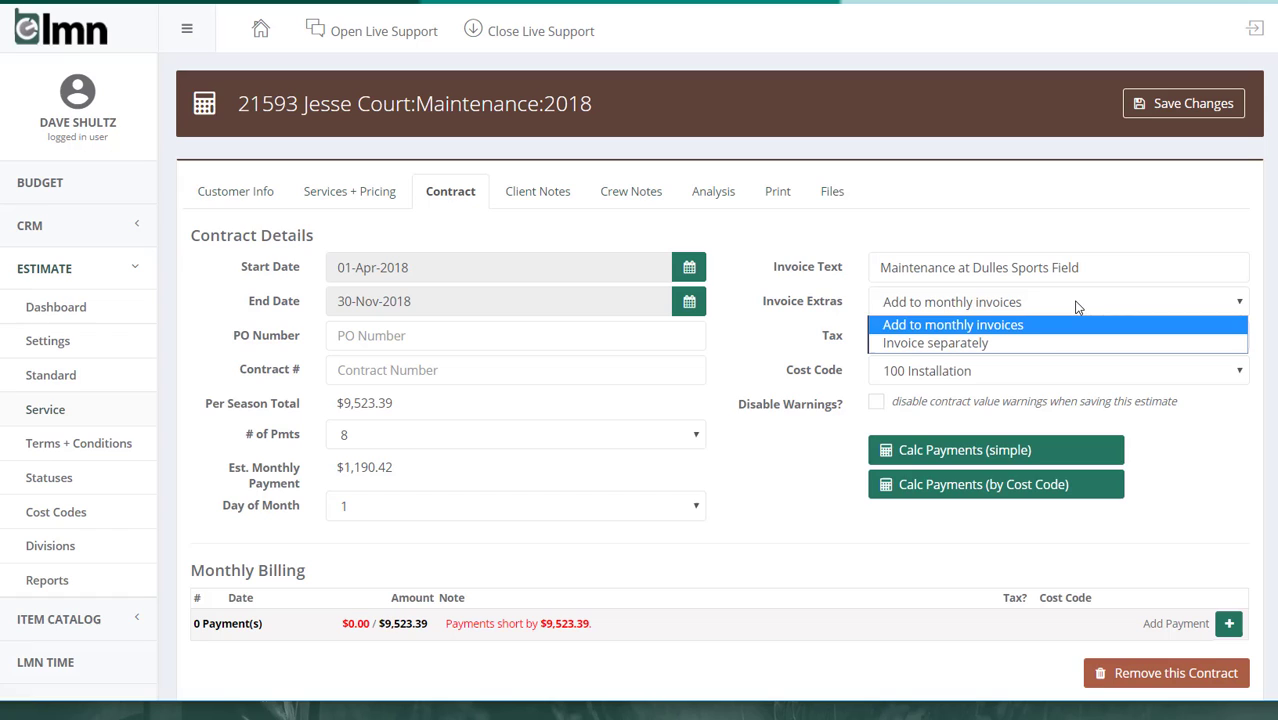
click(1018, 326)
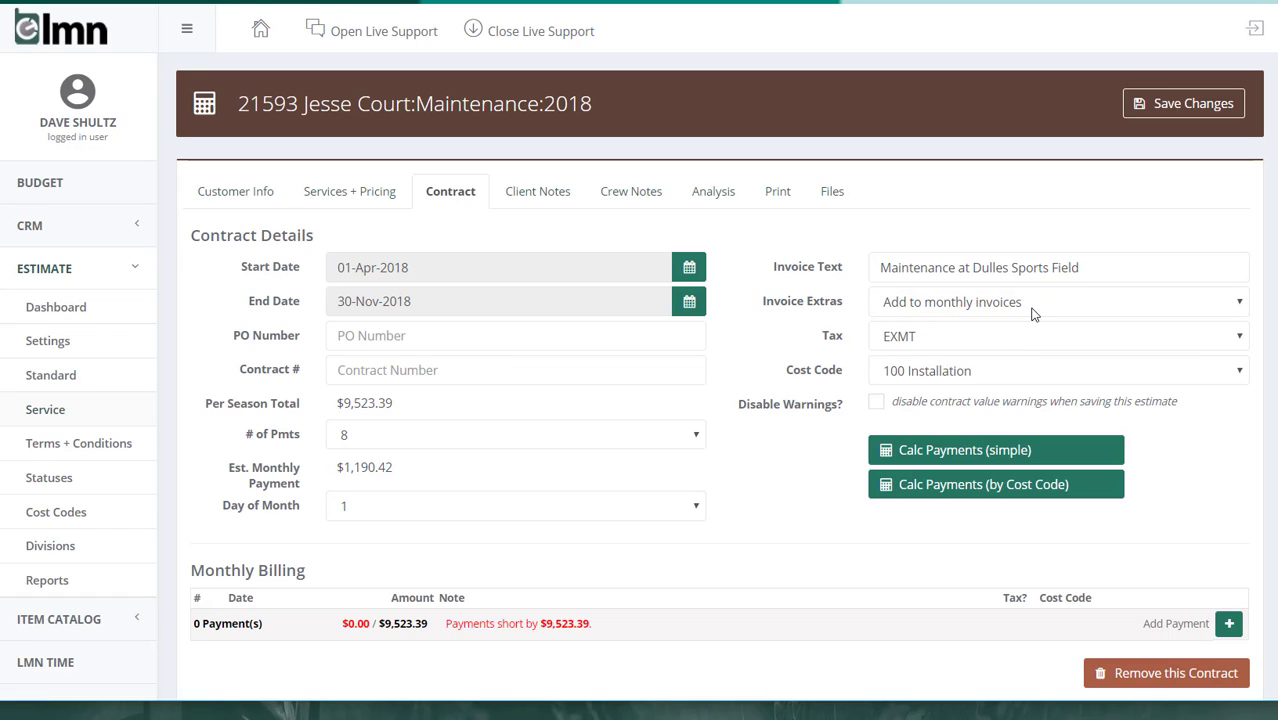
click(1025, 312)
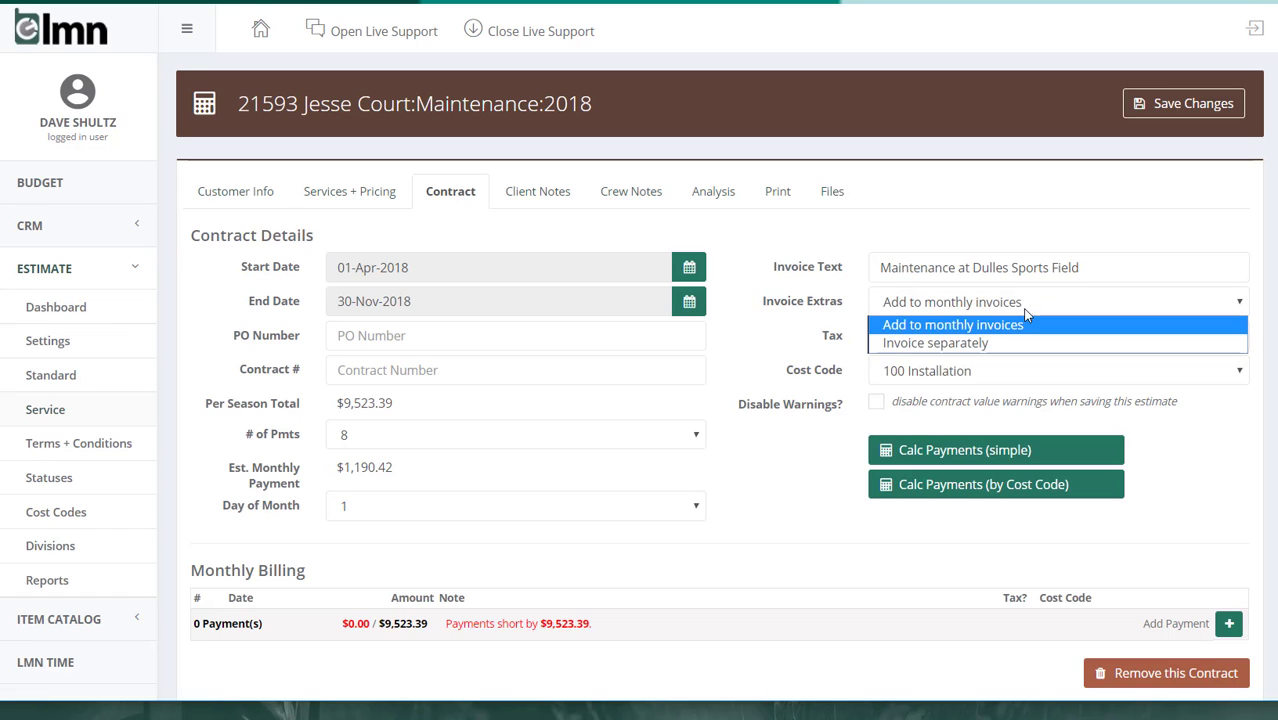
click(1019, 344)
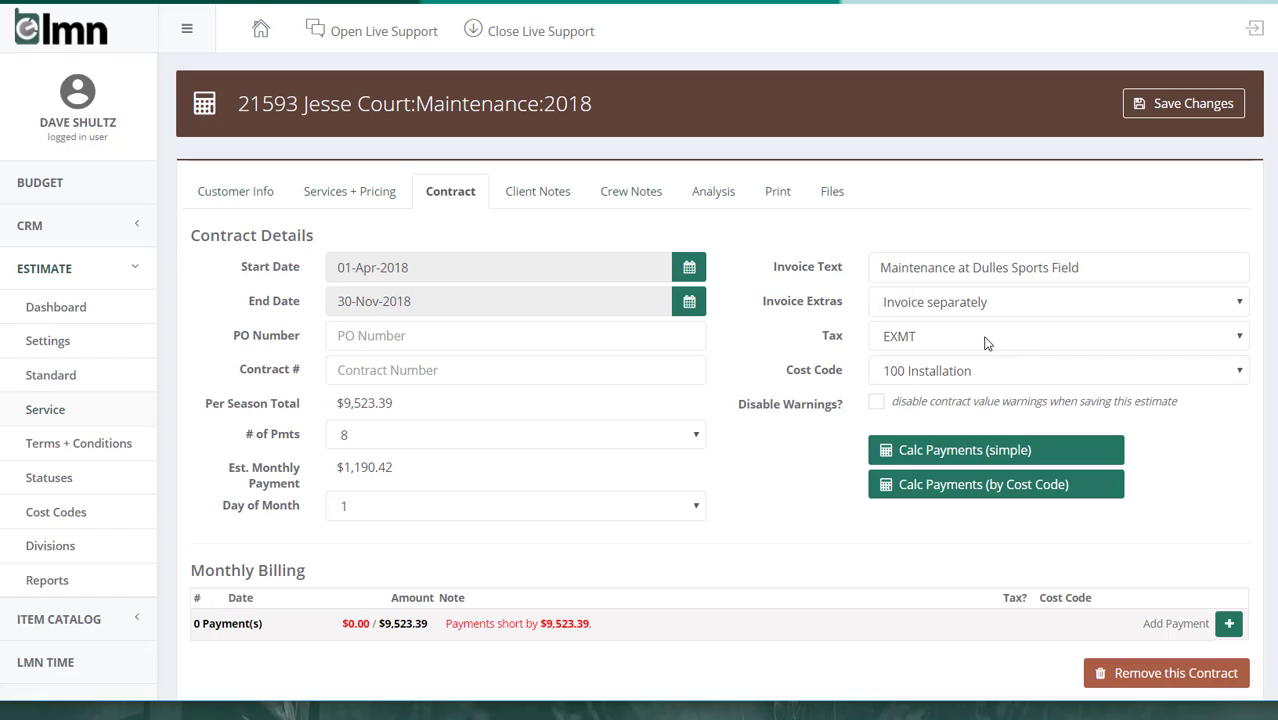
click(987, 340)
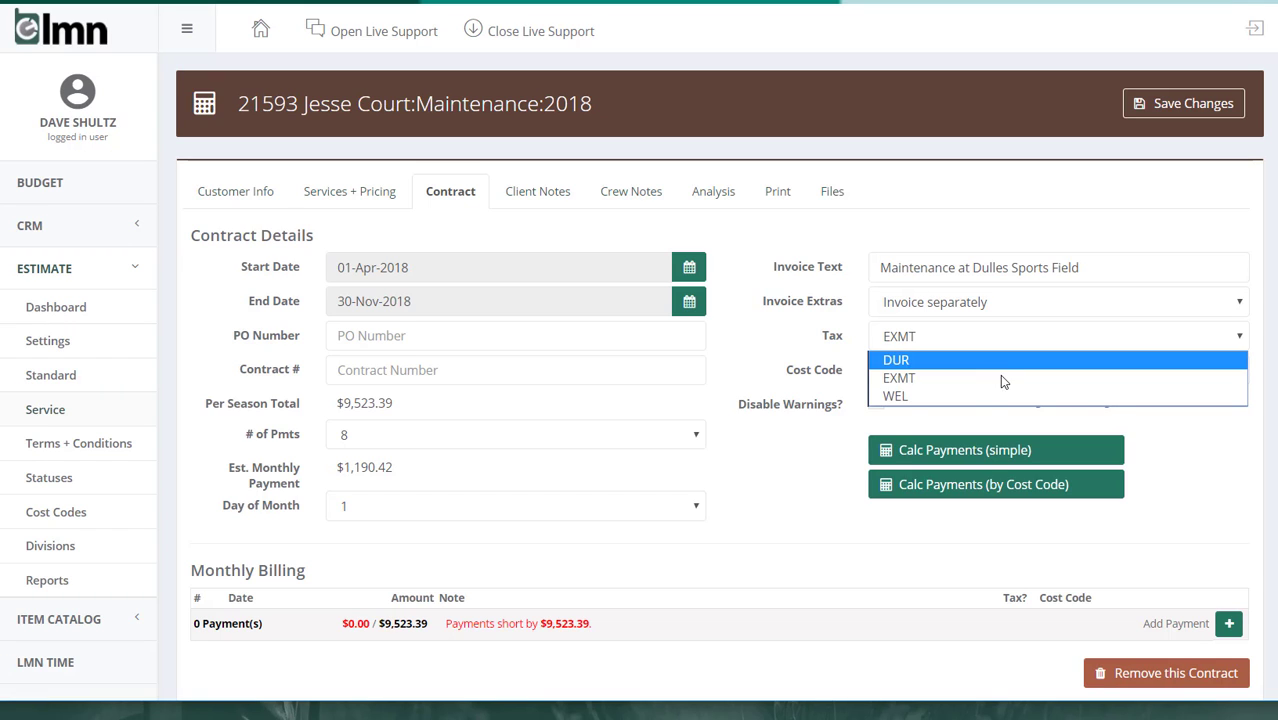
click(826, 347)
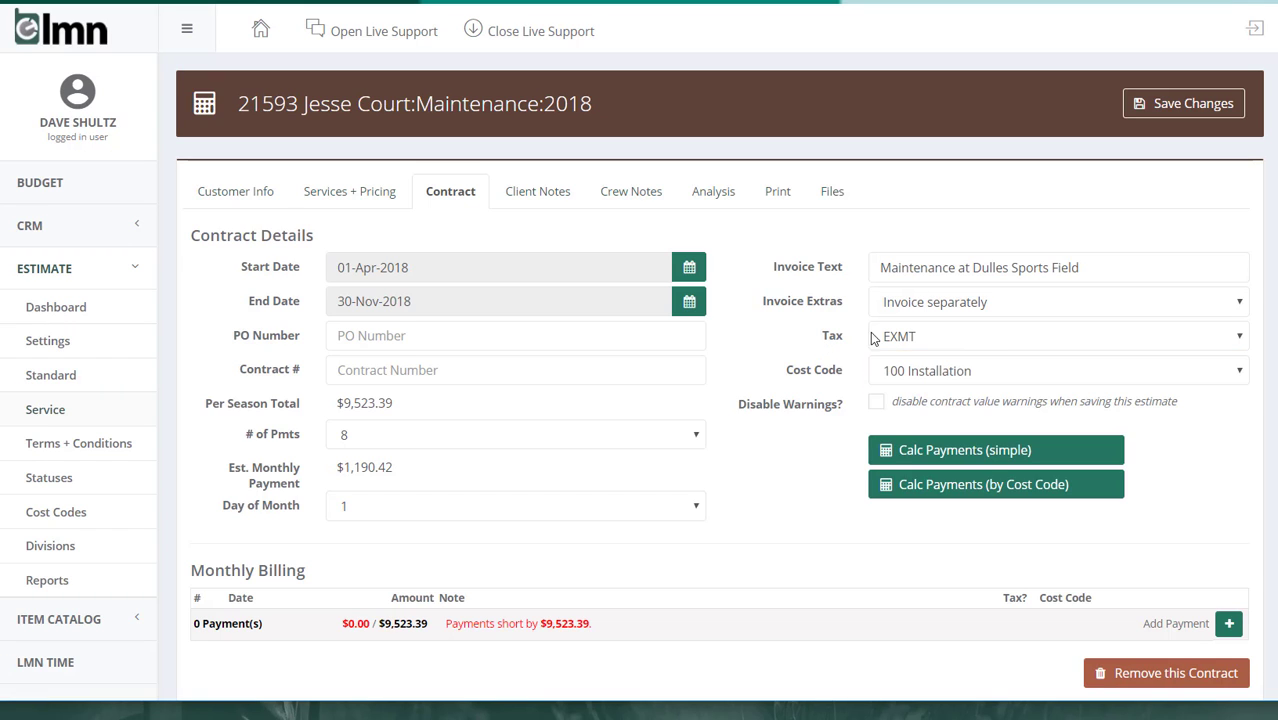
click(988, 372)
click(988, 418)
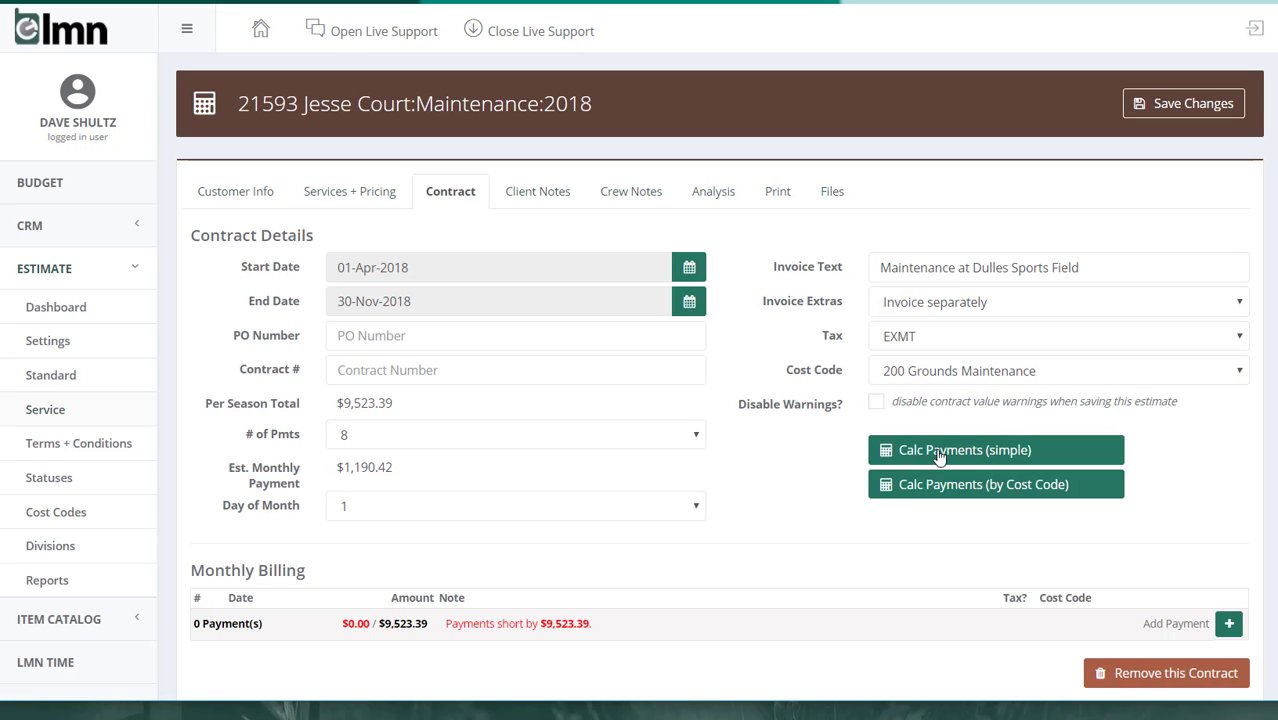
Calculate the contract's monthly payments with the simple method and review the billing schedule
scroll(764, 442, down, 2)
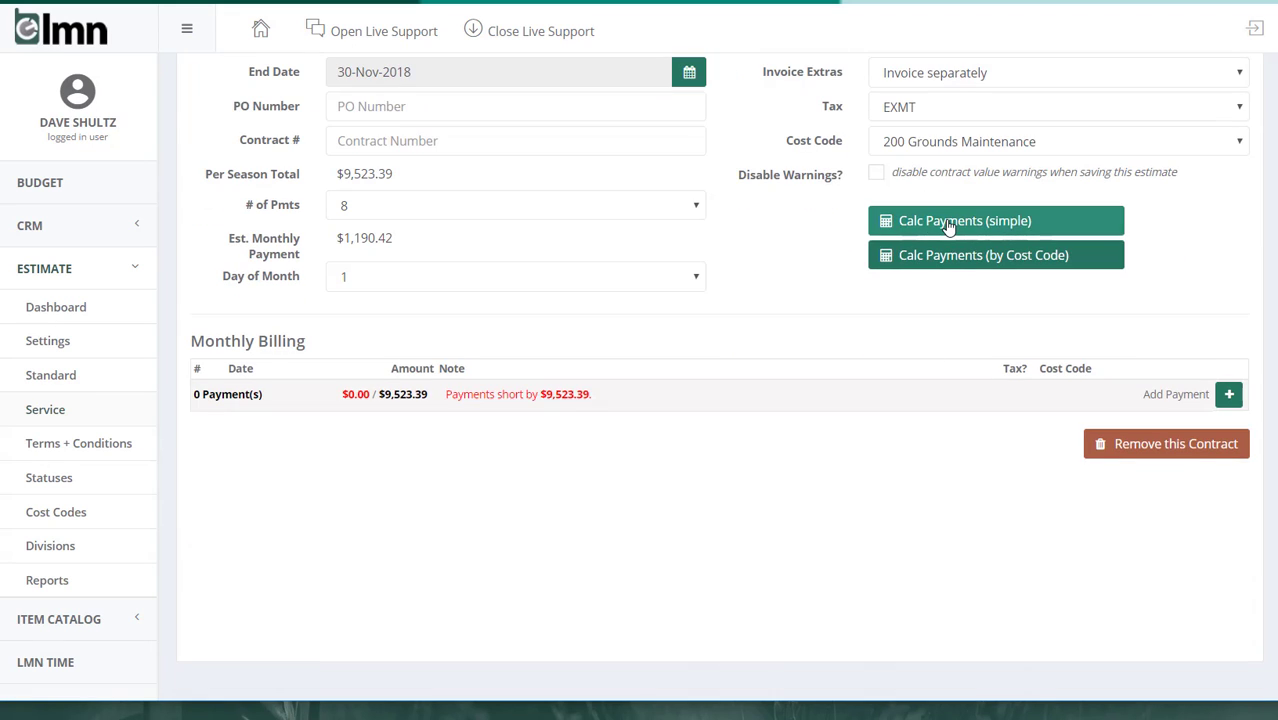
click(950, 222)
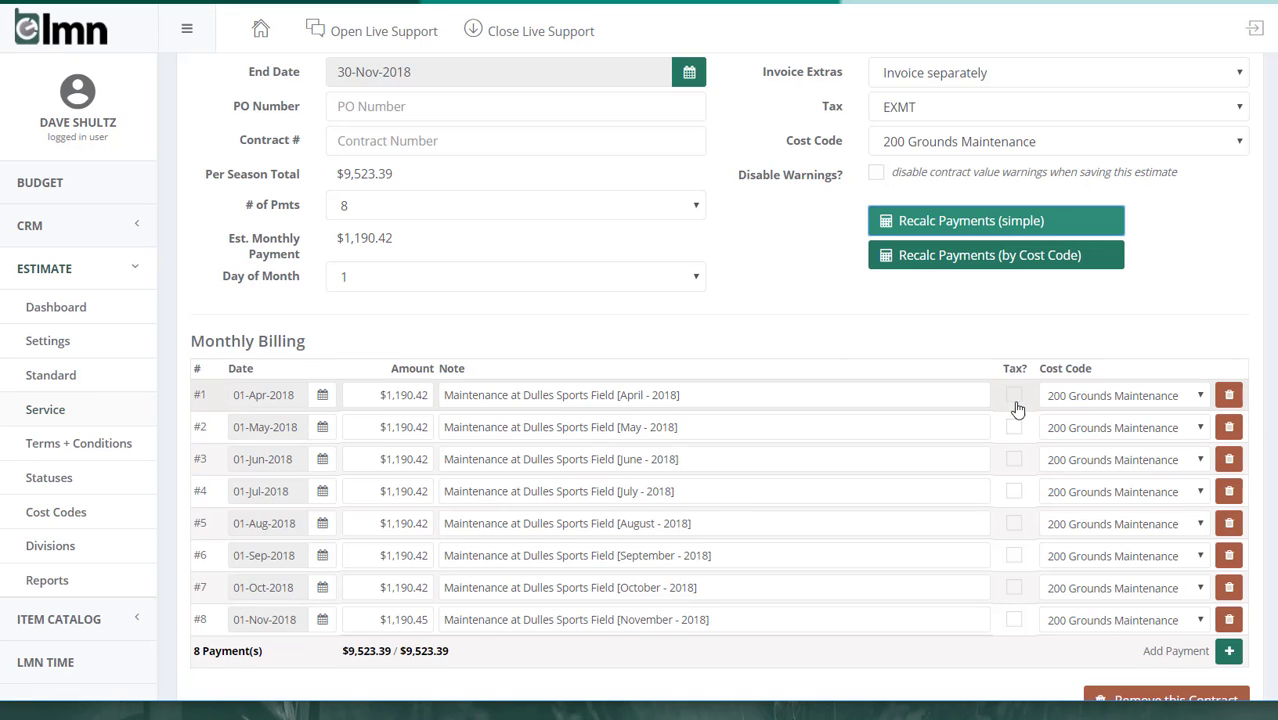
scroll(570, 302, up, 3)
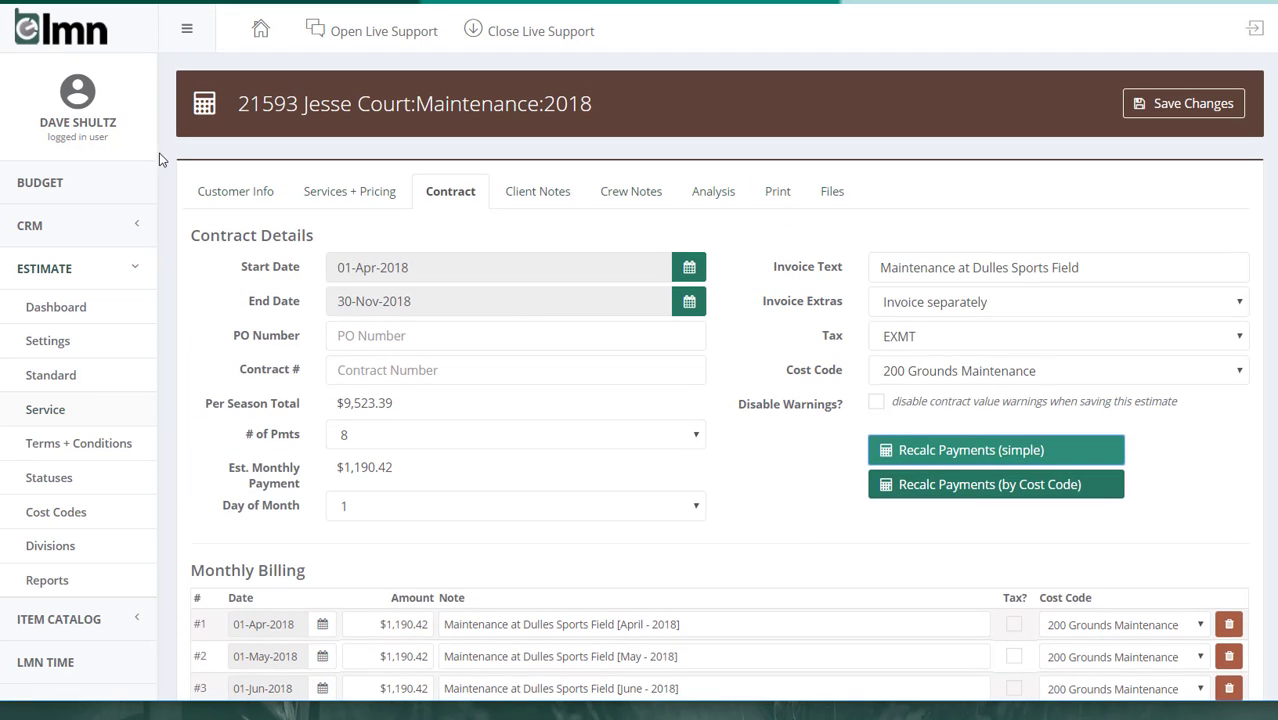
Set the cost code of the Spring Cleanup service to 210 Enhancements
click(340, 193)
scroll(580, 340, down, 3)
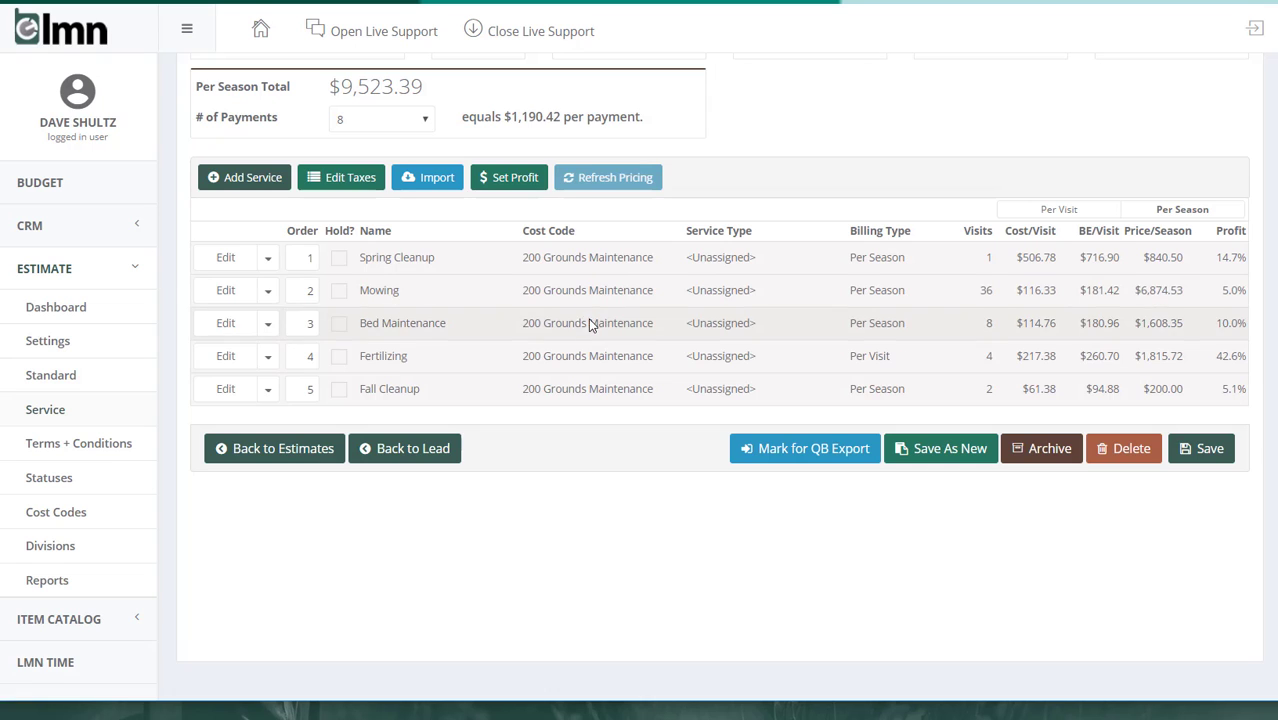
click(594, 257)
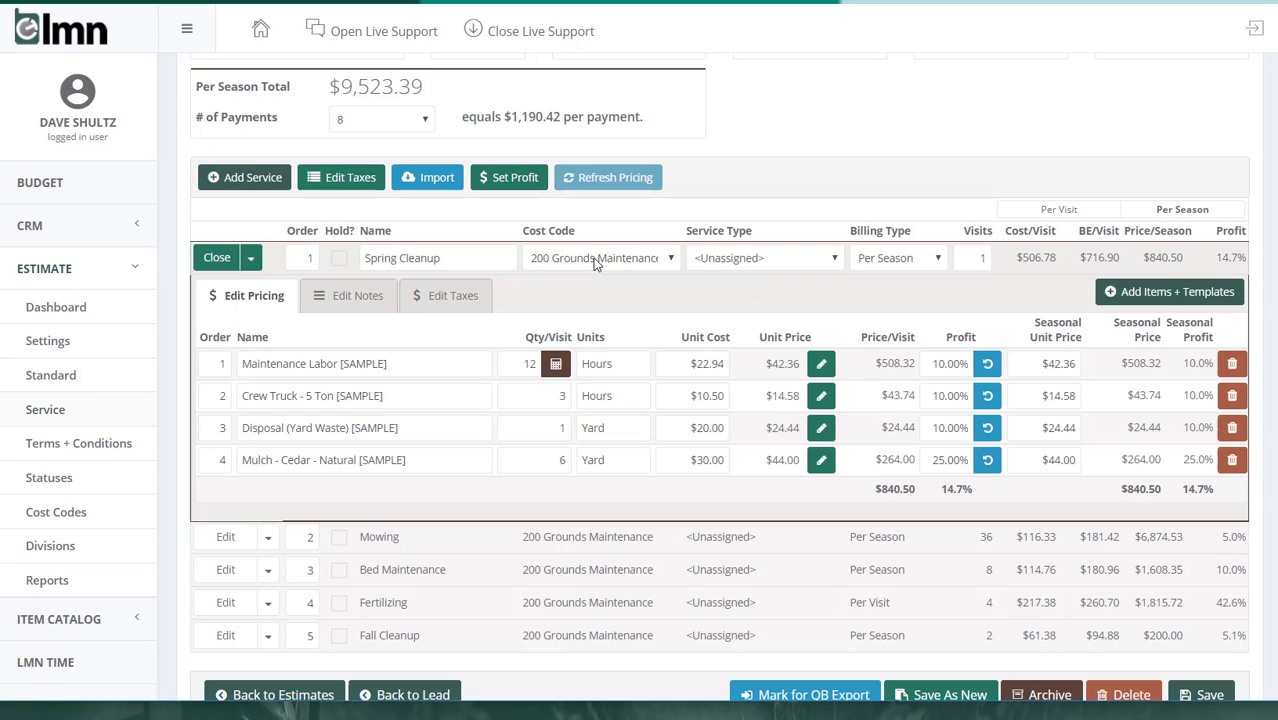
click(598, 258)
click(600, 311)
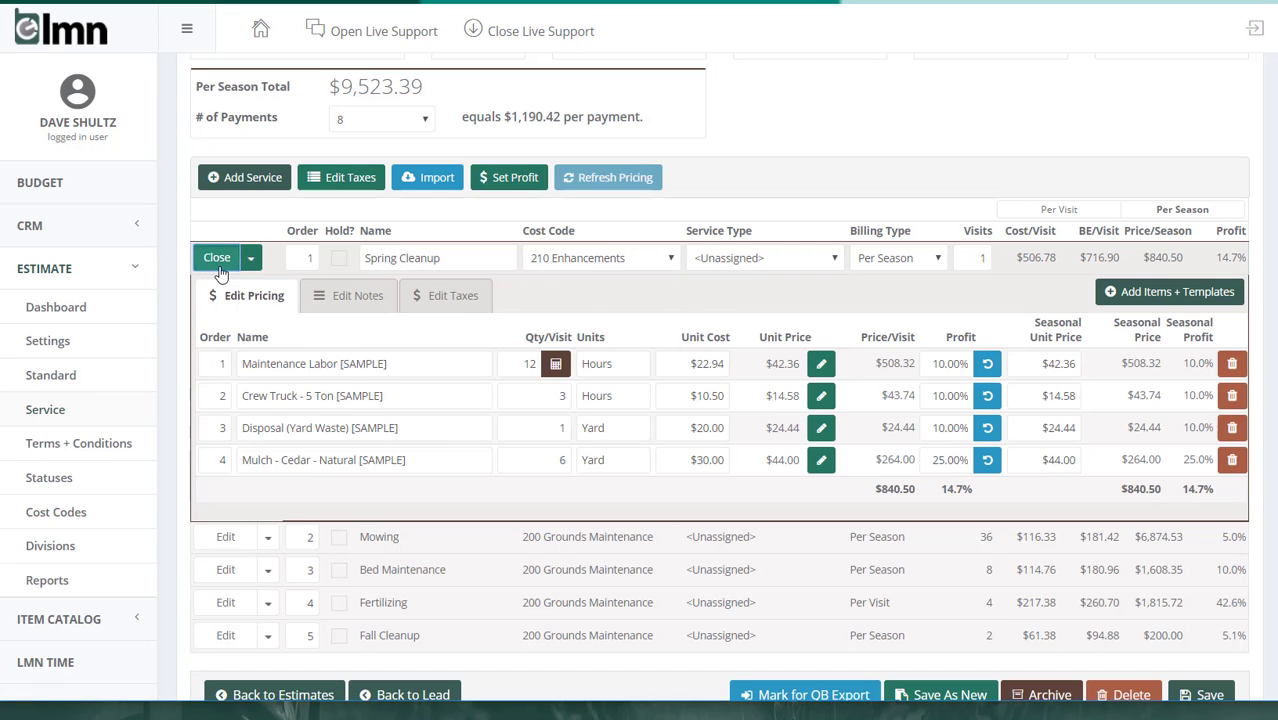
click(217, 257)
Assign the cost code 210 Enhancements to the Fall Cleanup service
click(614, 390)
click(622, 390)
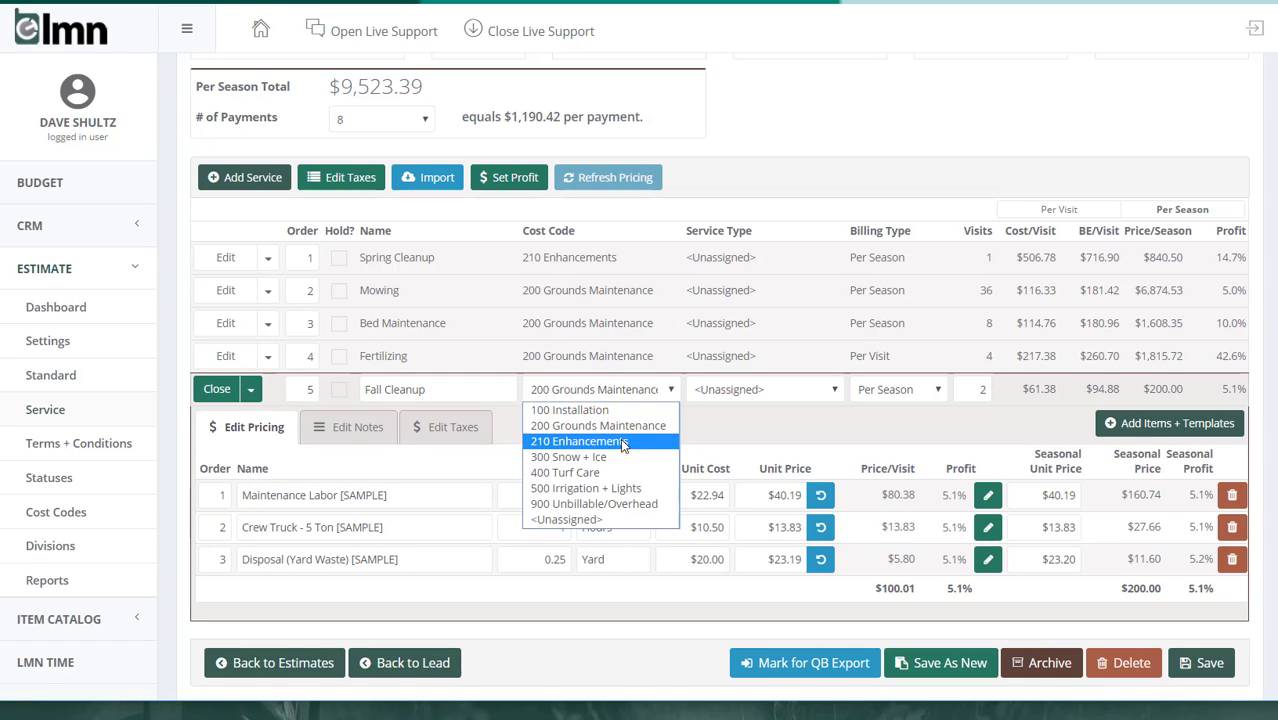
click(620, 438)
click(217, 389)
Recalculate the contract's payments by cost code and examine the notes of the first billing lines
scroll(610, 330, up, 2)
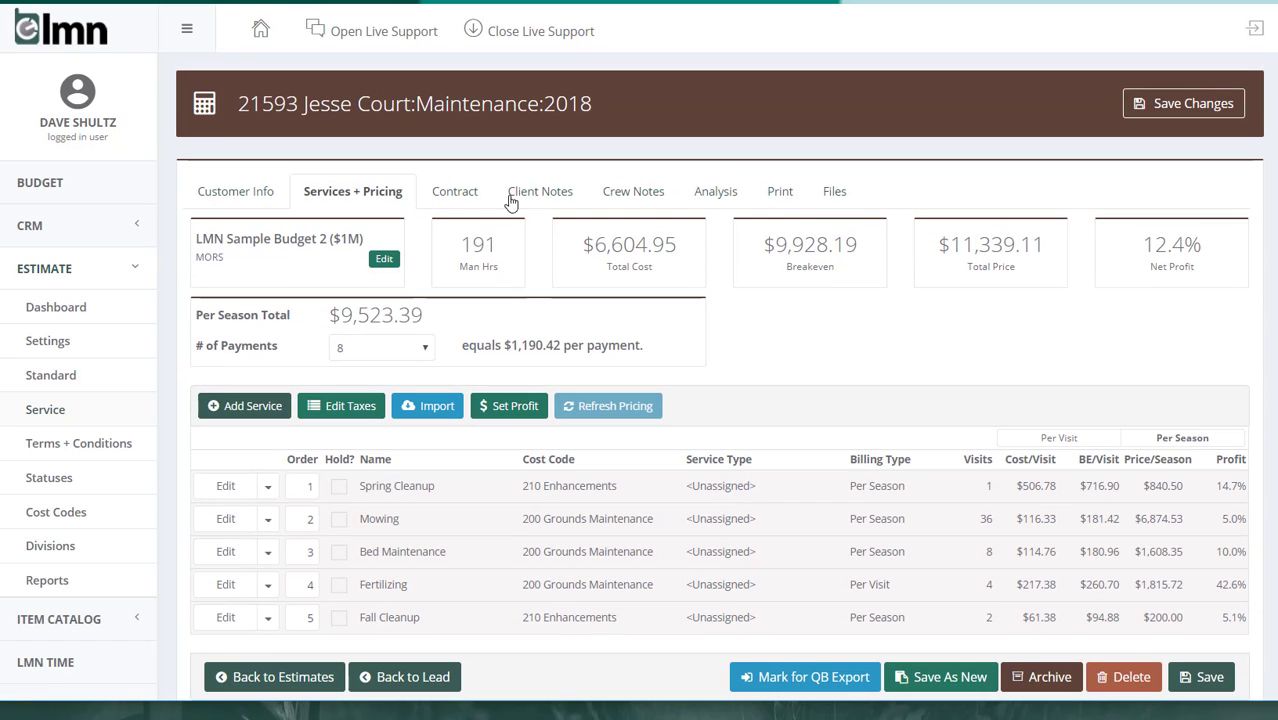
click(451, 194)
scroll(887, 252, down, 3)
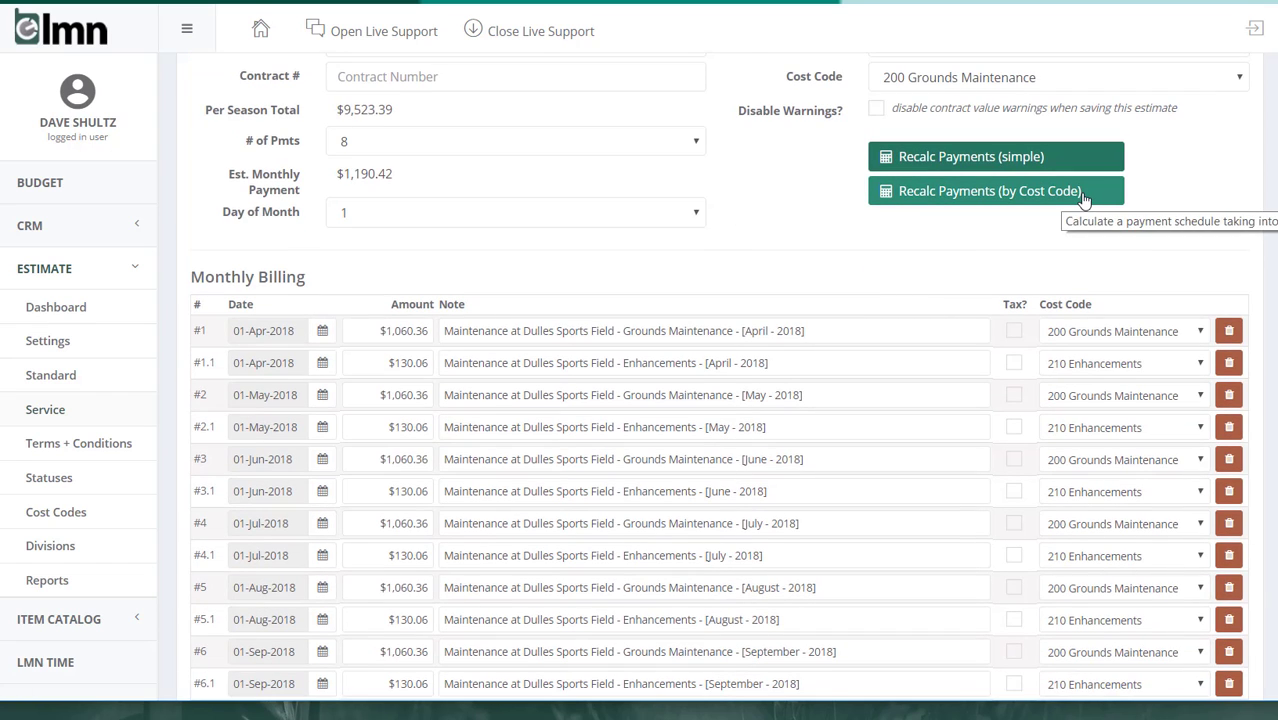
click(1120, 200)
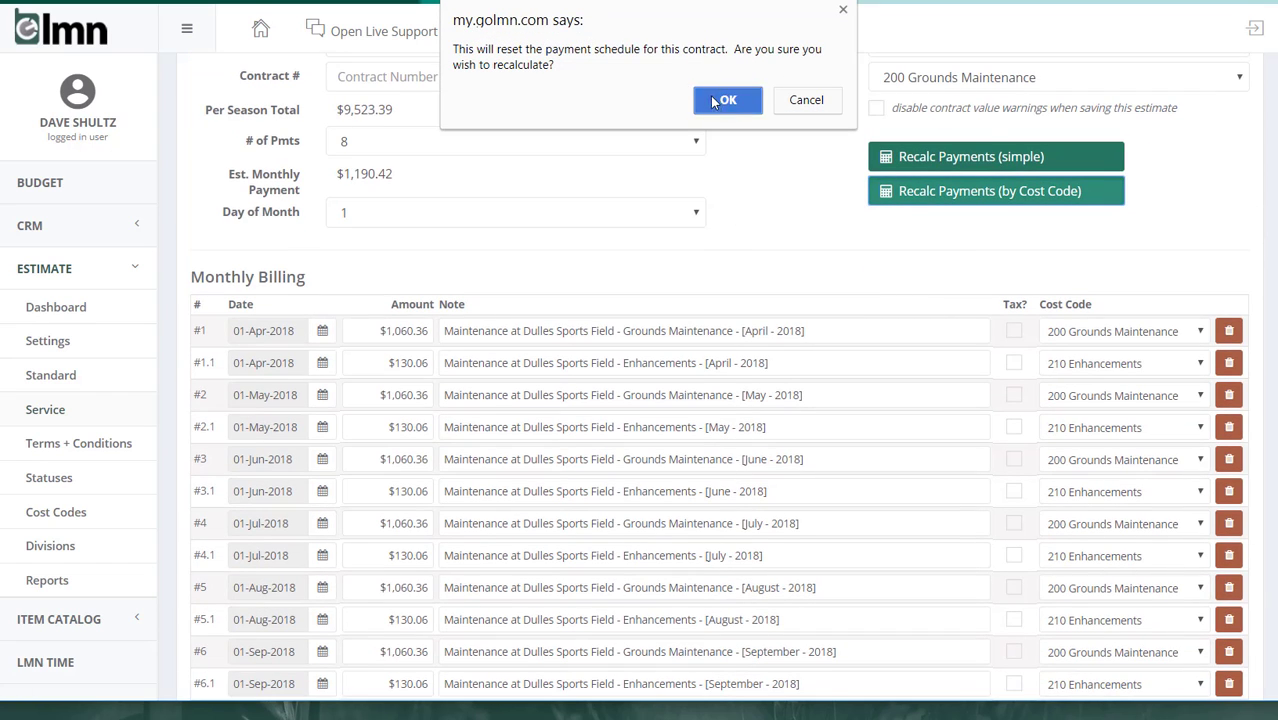
click(750, 100)
scroll(842, 235, down, 1)
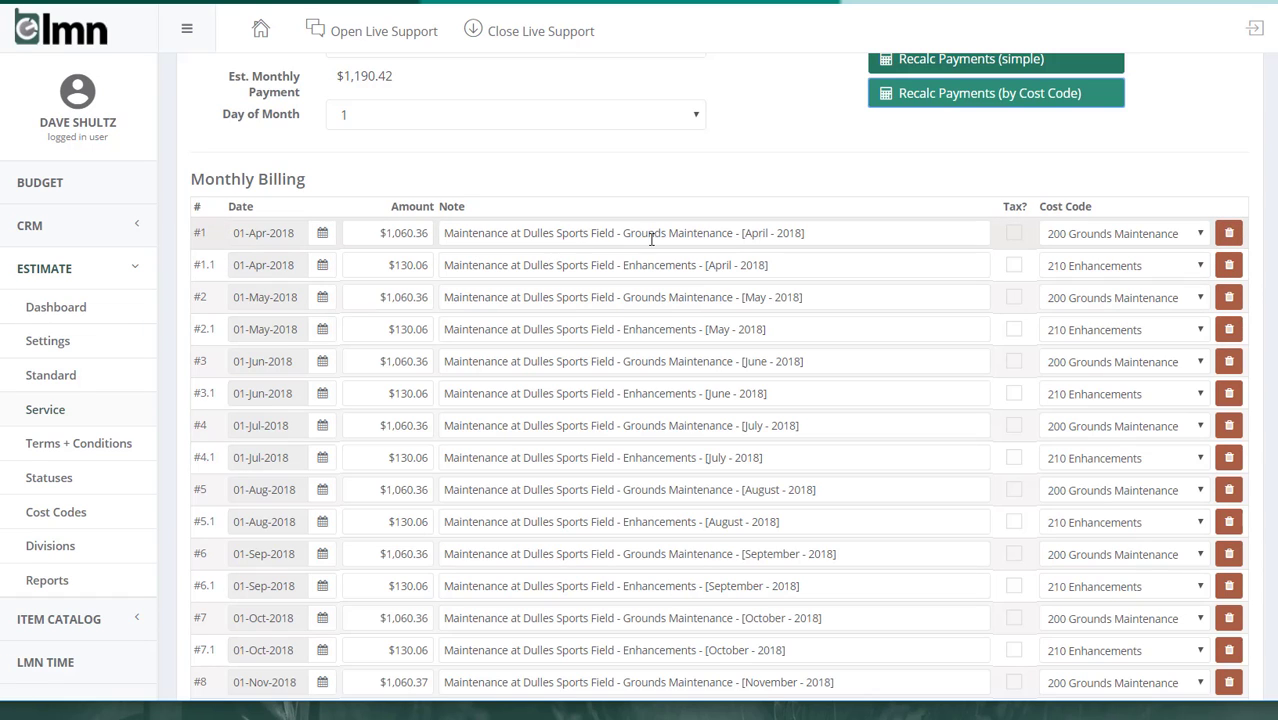
drag(630, 232, 736, 233)
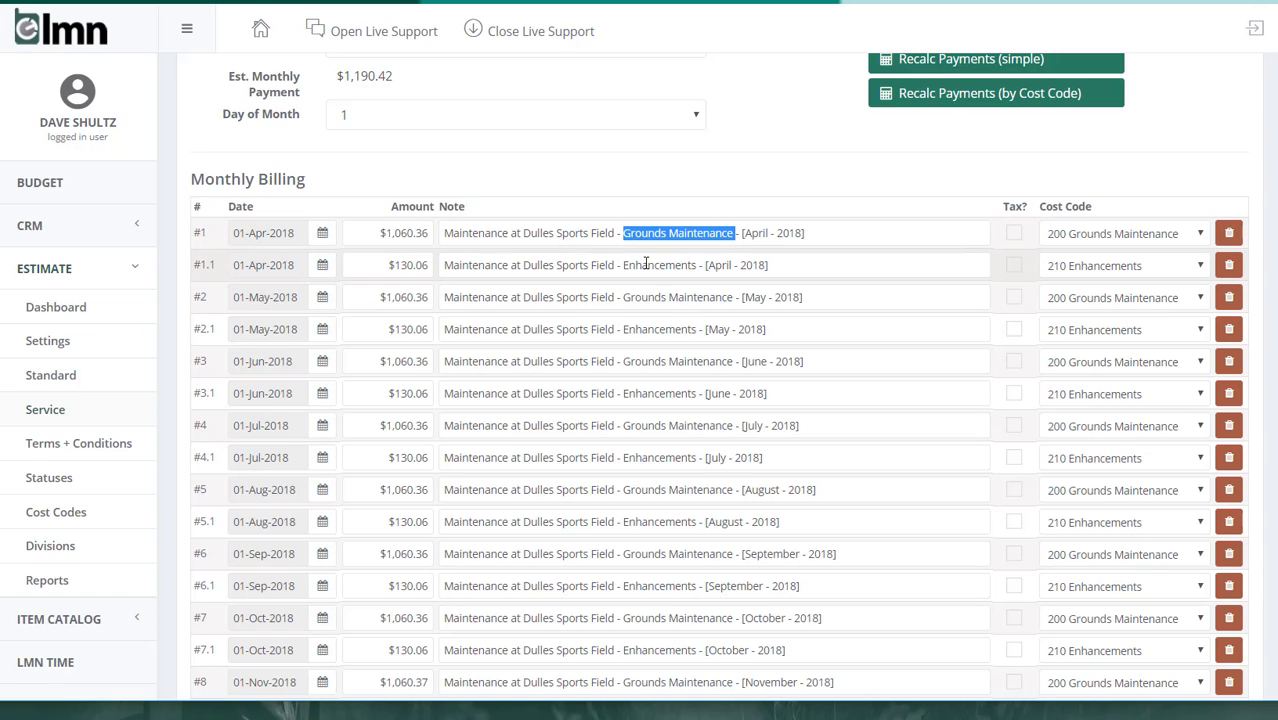
click(645, 264)
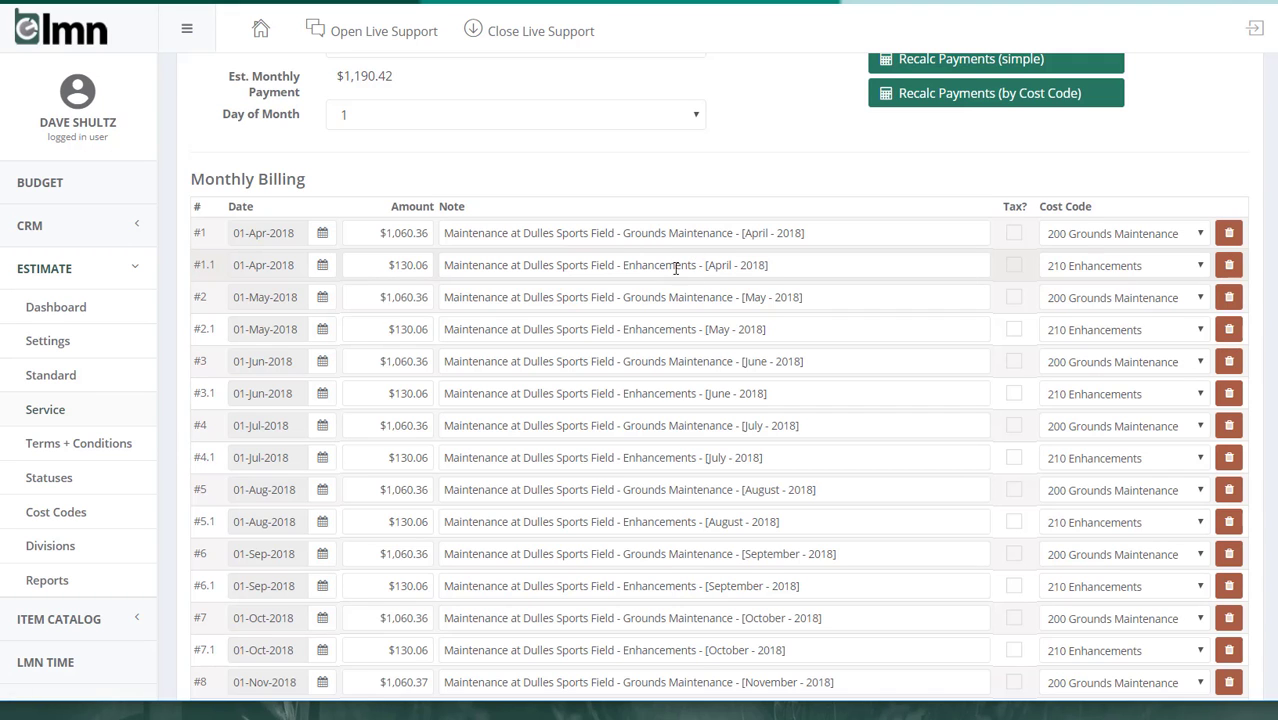
Recalculate the contract's payment schedule with the simple method again
scroll(676, 268, up, 3)
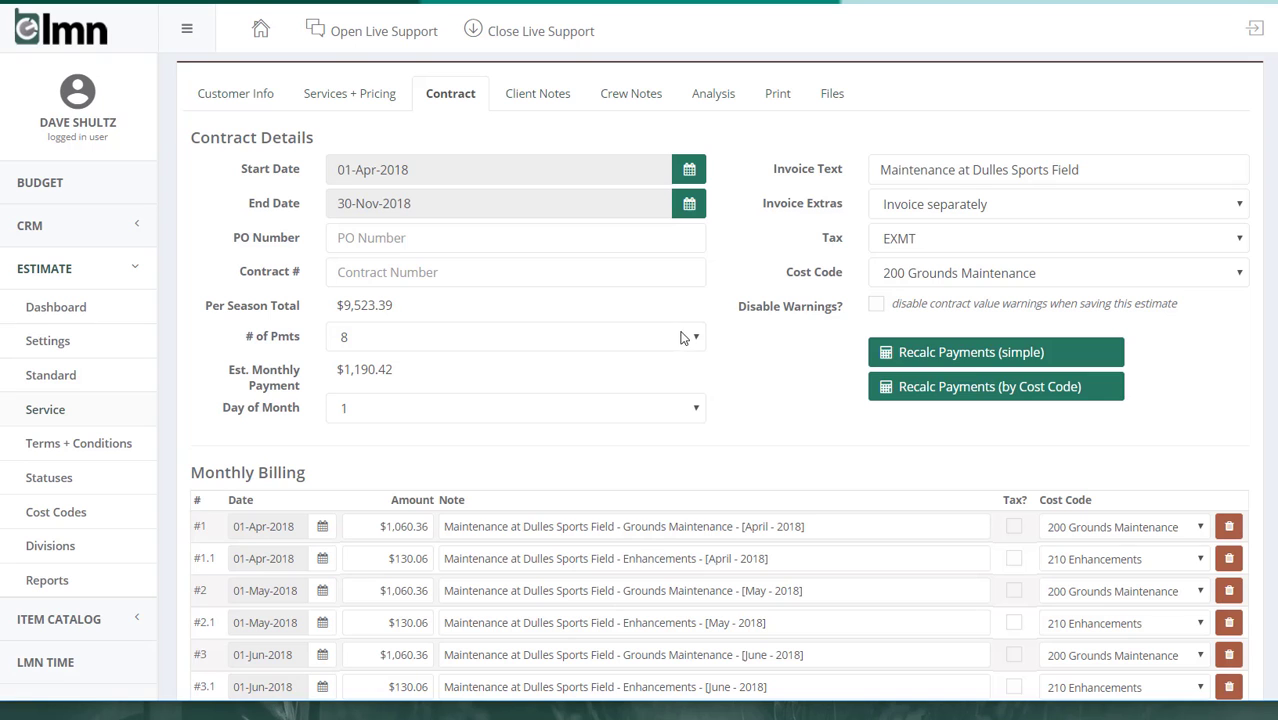
click(956, 351)
click(740, 98)
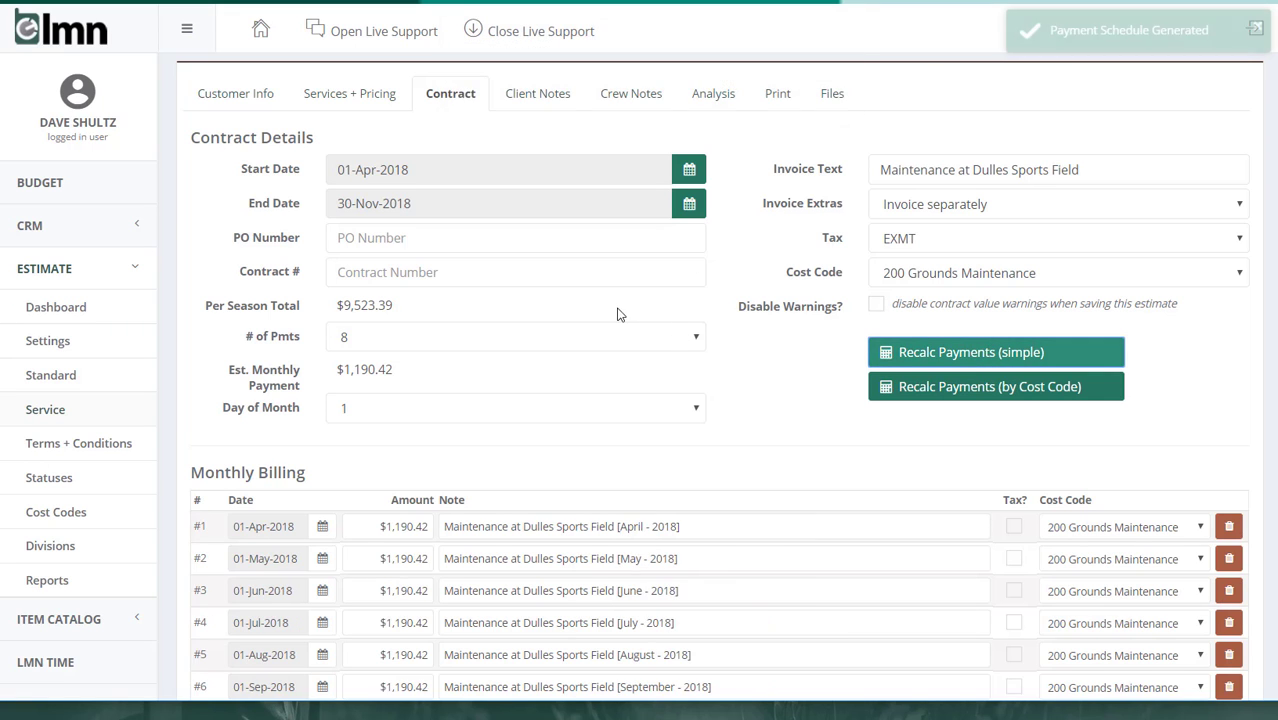
Set the contract's payment day of the month to 15, recalculate the payments with the simple method and save the estimate
scroll(618, 314, down, 2)
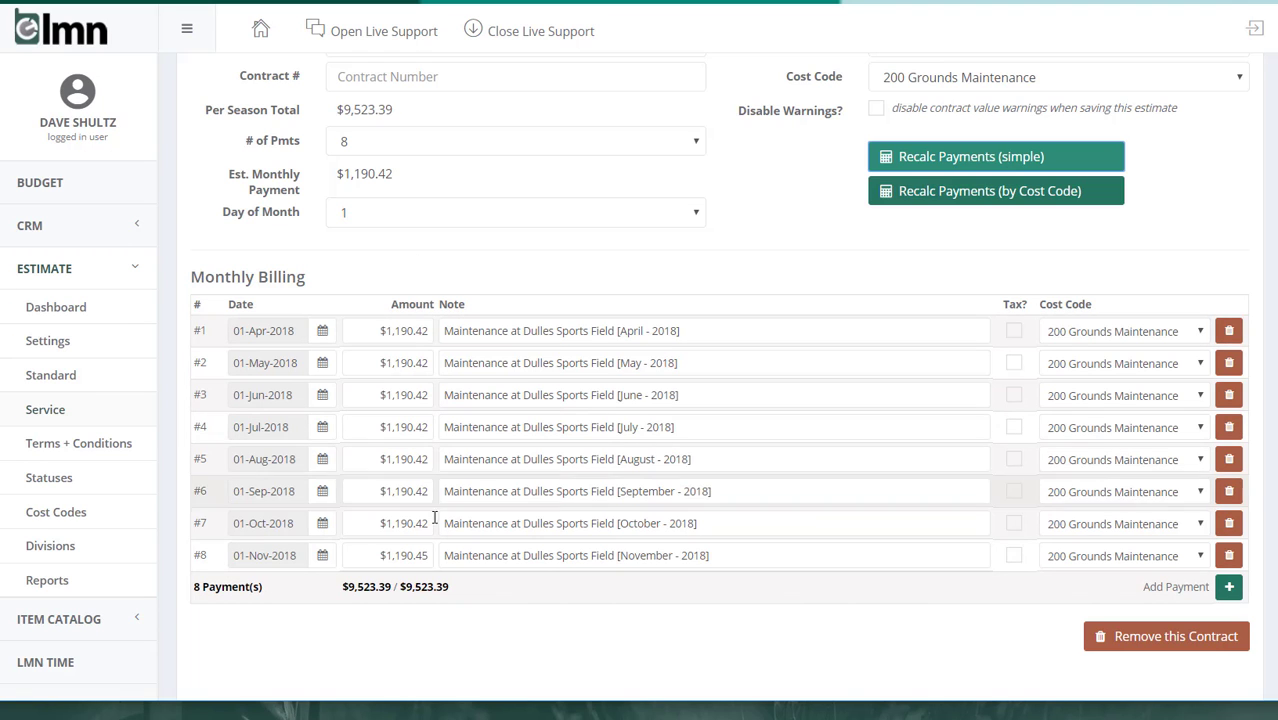
click(385, 213)
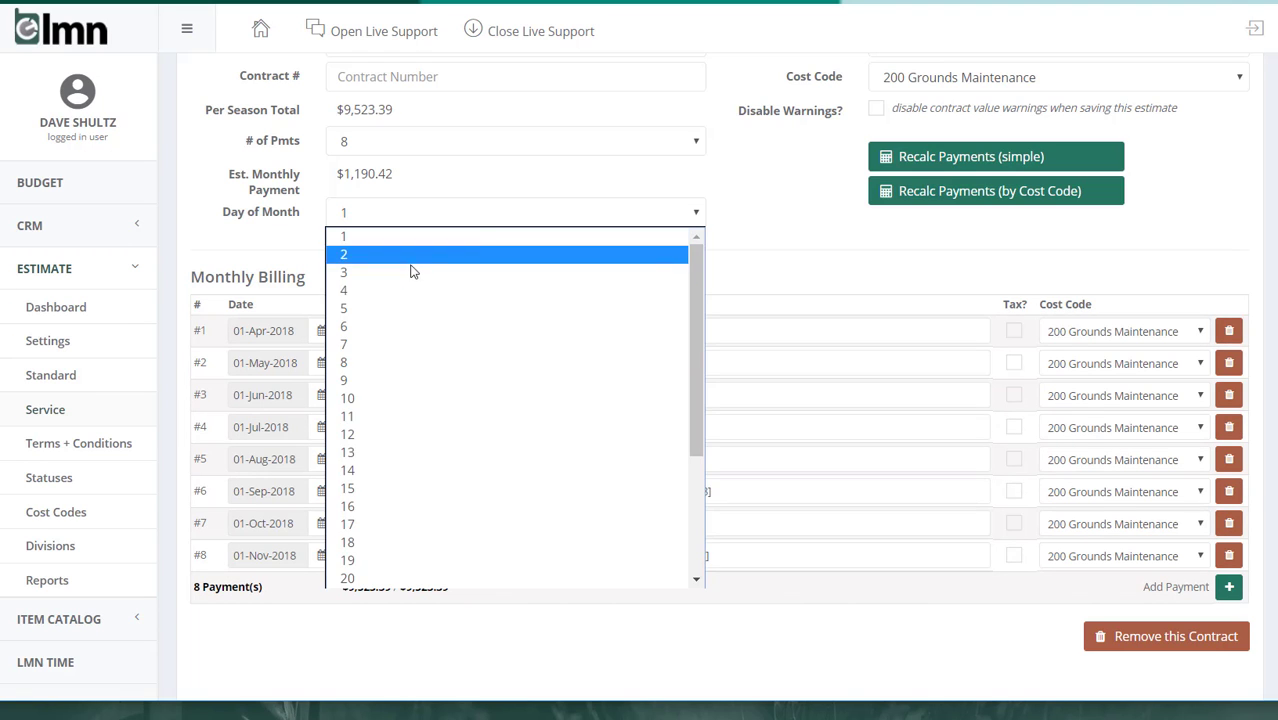
click(408, 489)
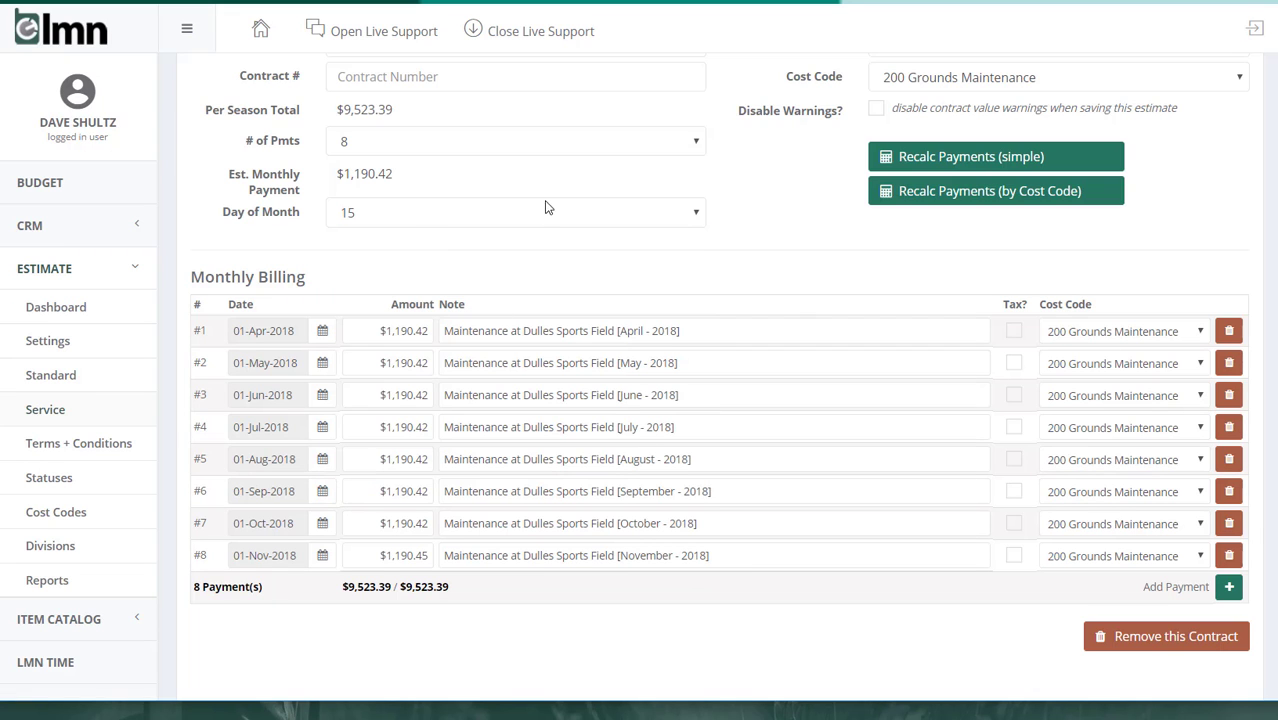
click(1046, 157)
click(727, 100)
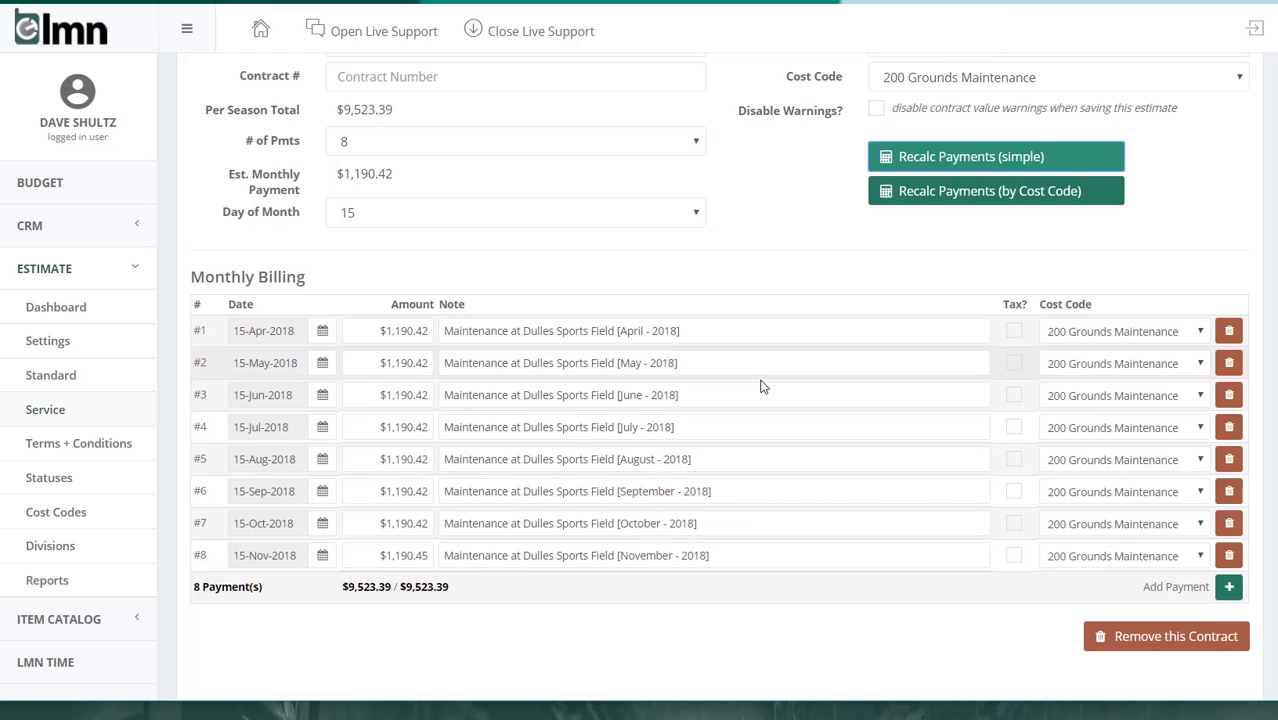
scroll(762, 384, up, 1)
scroll(757, 391, up, 2)
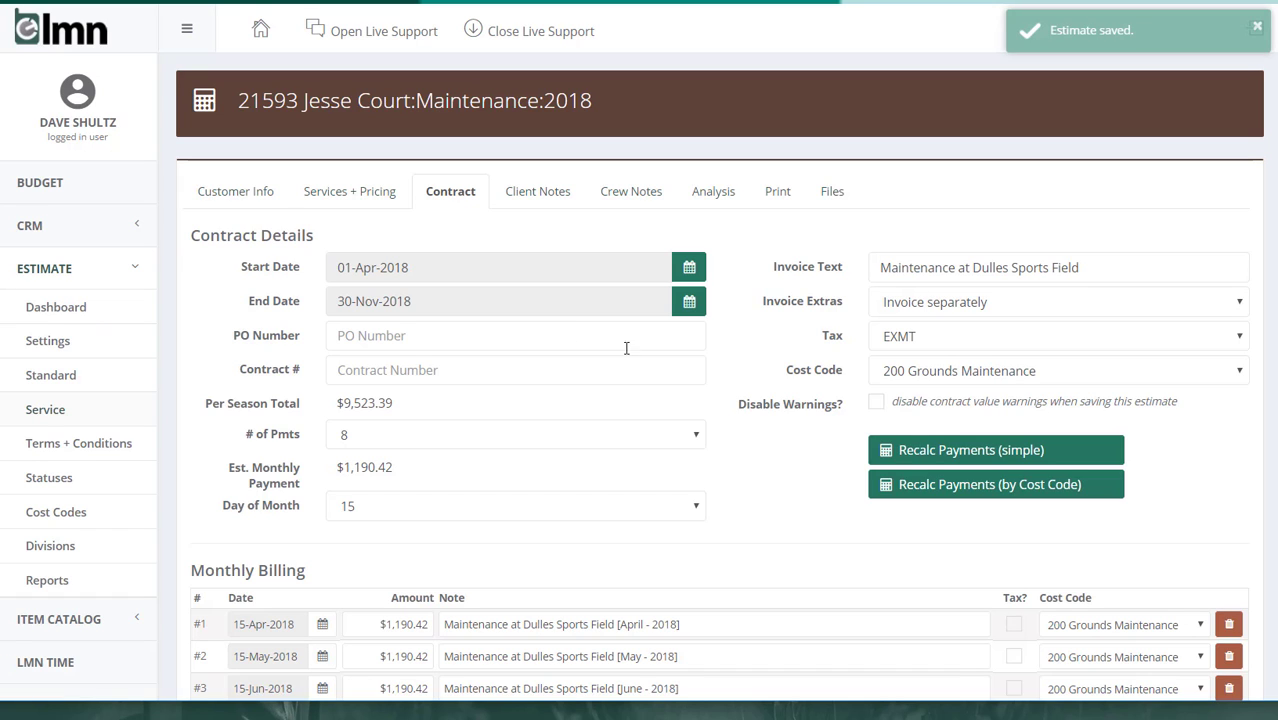
scroll(626, 348, down, 2)
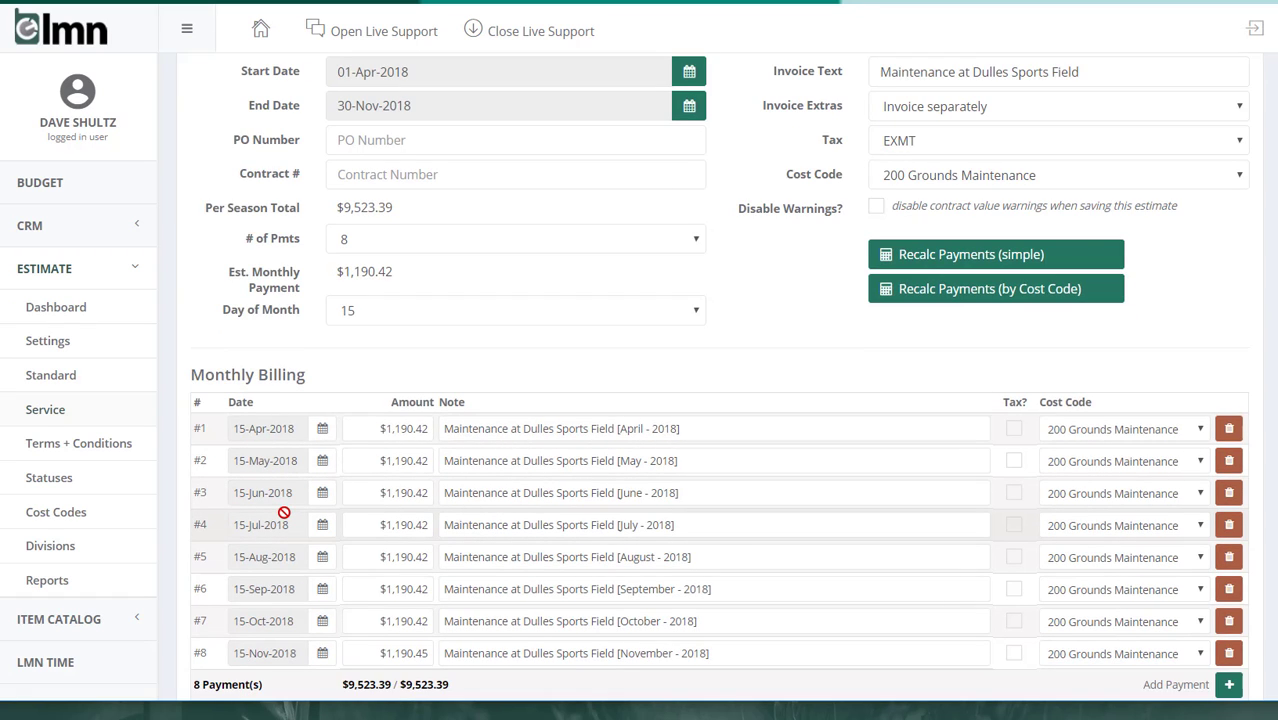
scroll(432, 332, up, 2)
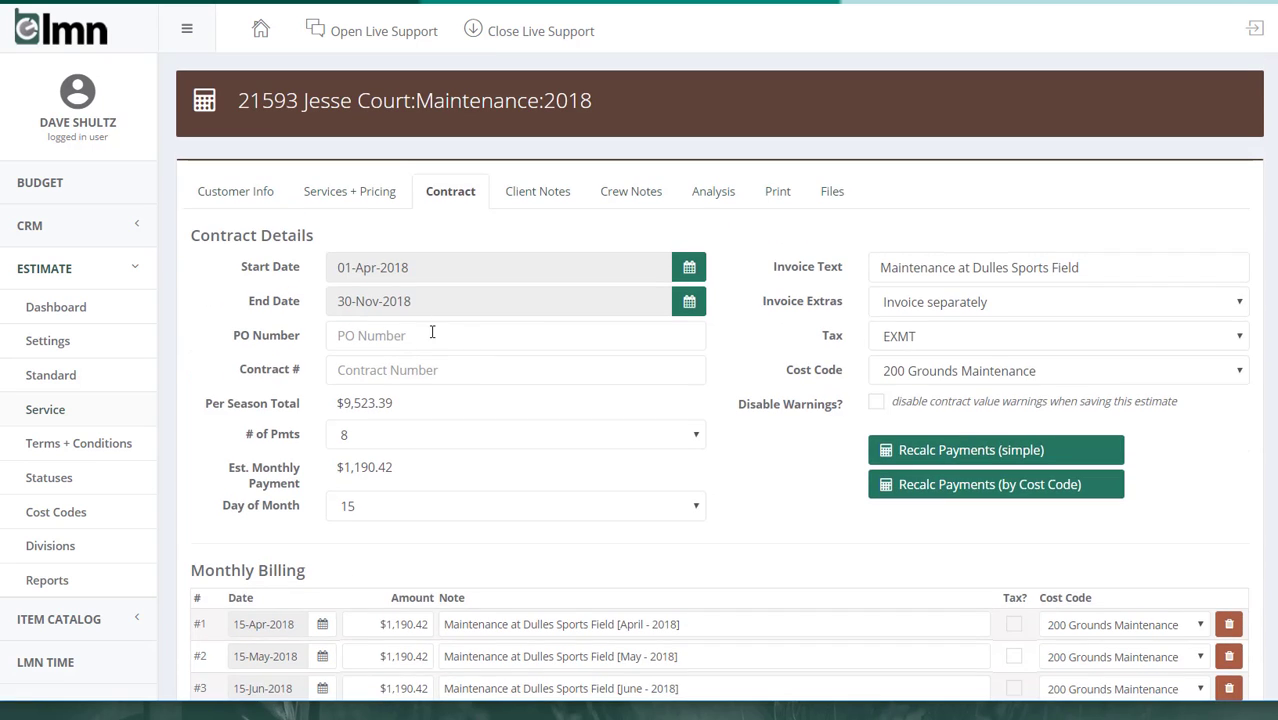
Set the service type of the Spring Cleanup service to Spring Cleanup Done
click(362, 192)
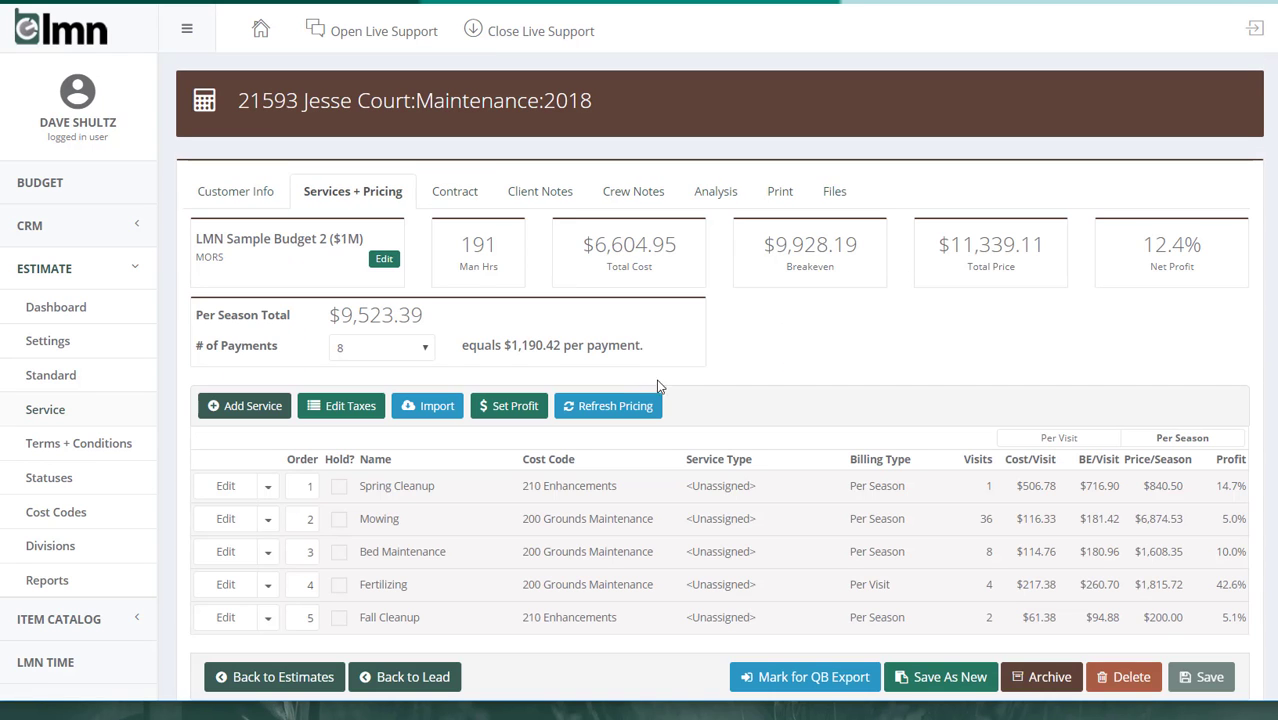
scroll(769, 362, down, 2)
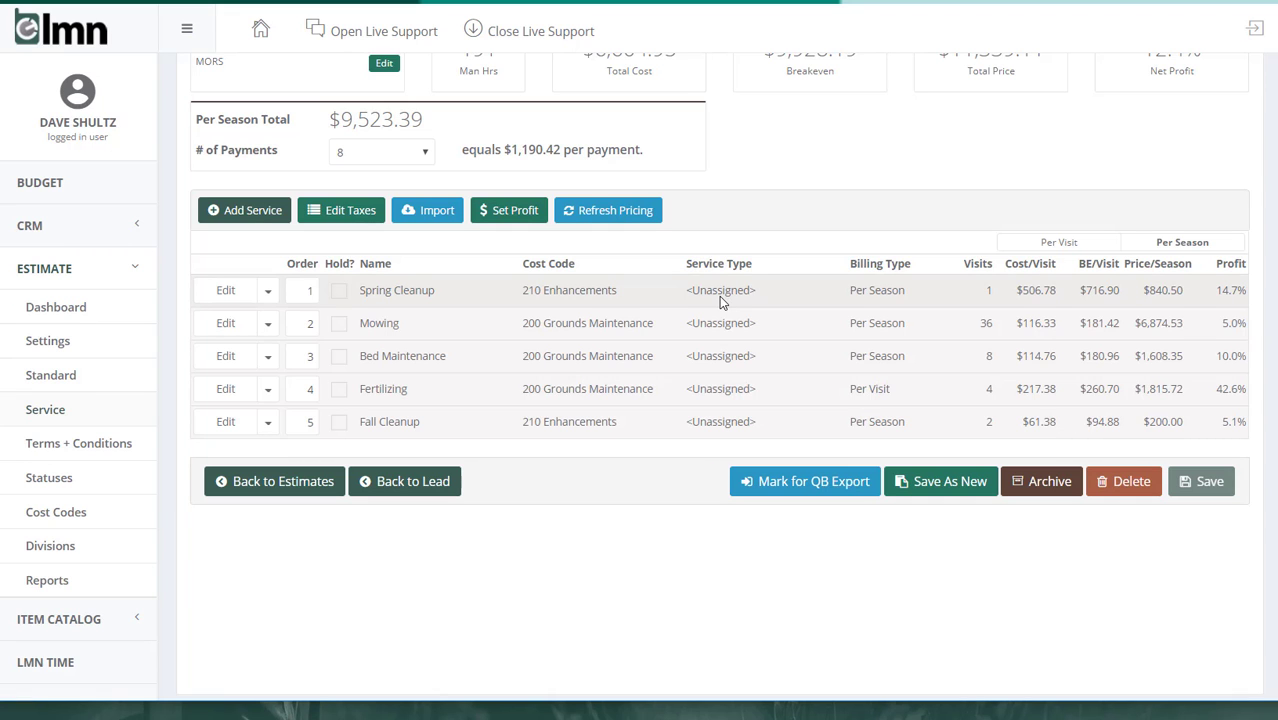
click(725, 300)
click(760, 291)
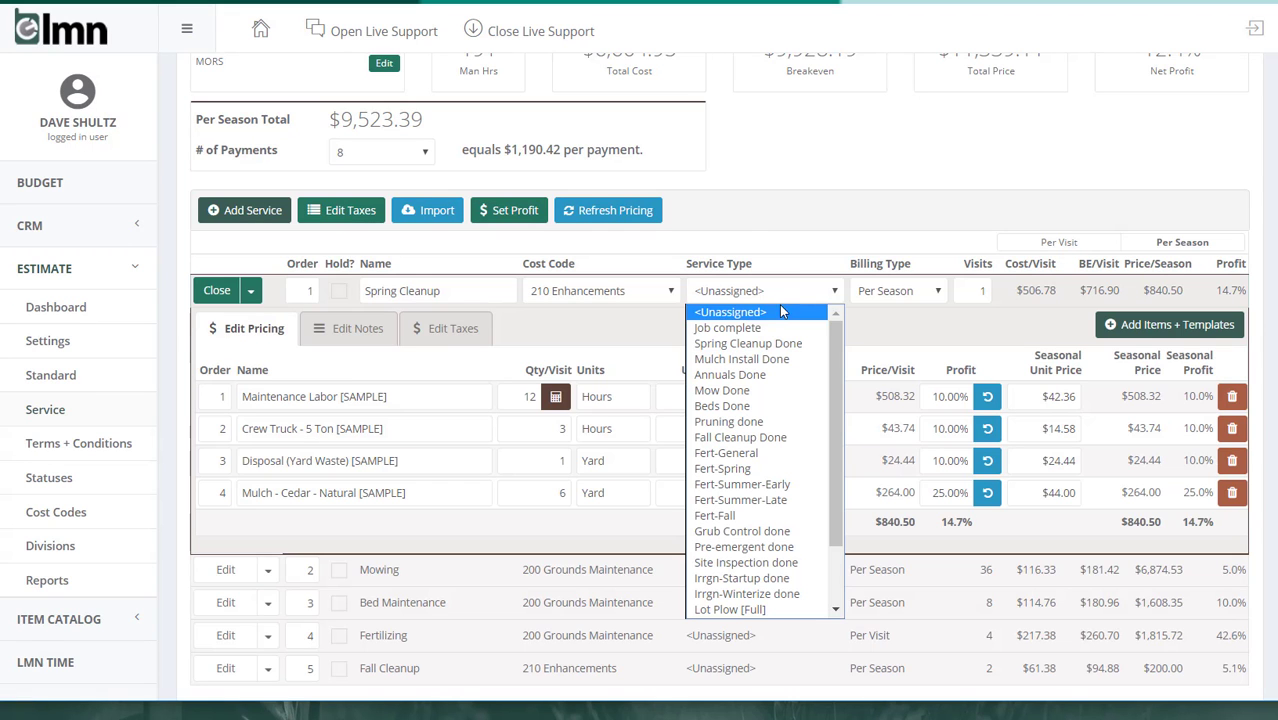
click(748, 343)
click(217, 290)
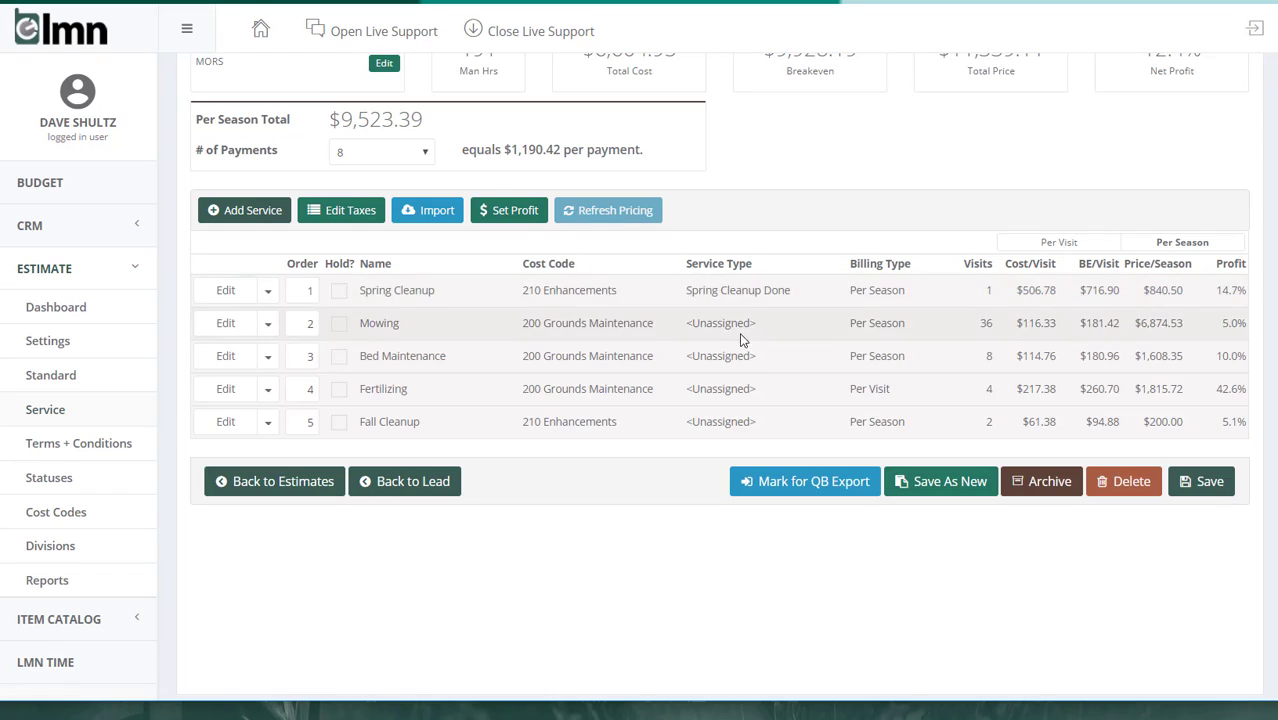
Set the service type of the Mowing service to Mow Done
click(742, 323)
click(762, 325)
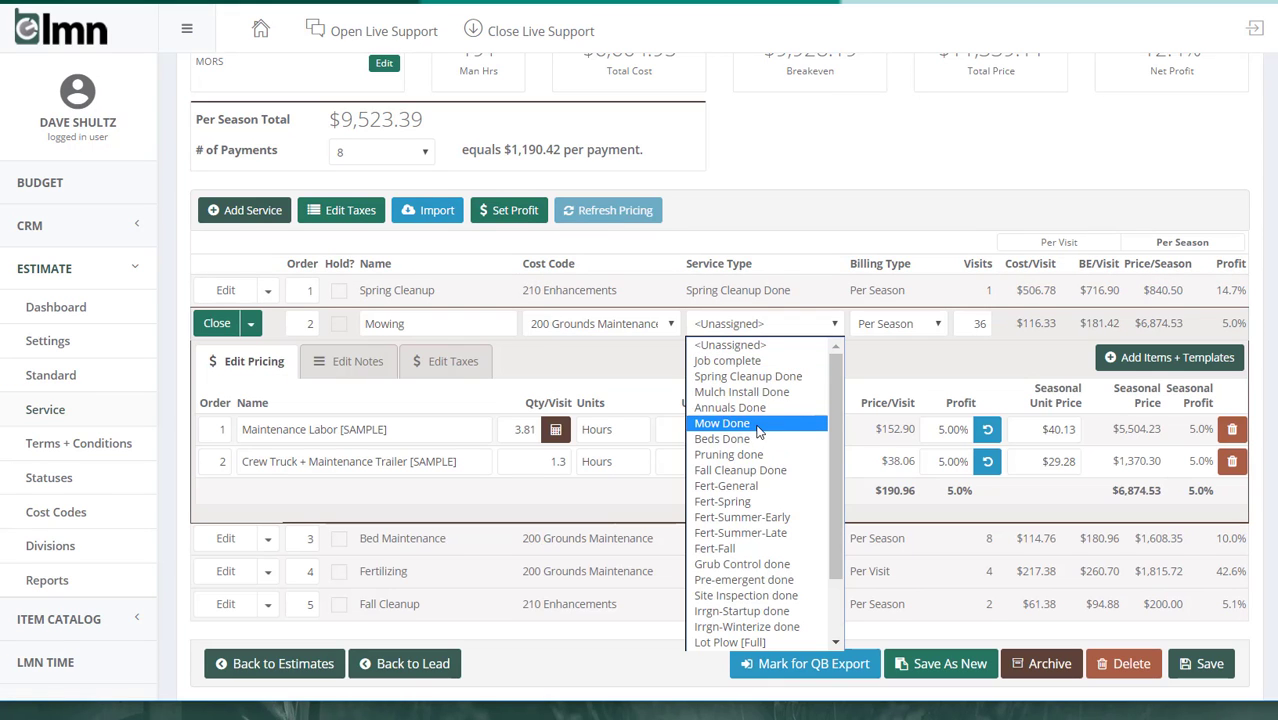
click(757, 423)
click(217, 323)
Set the service type of the Bed Maintenance service to Beds Done
click(726, 354)
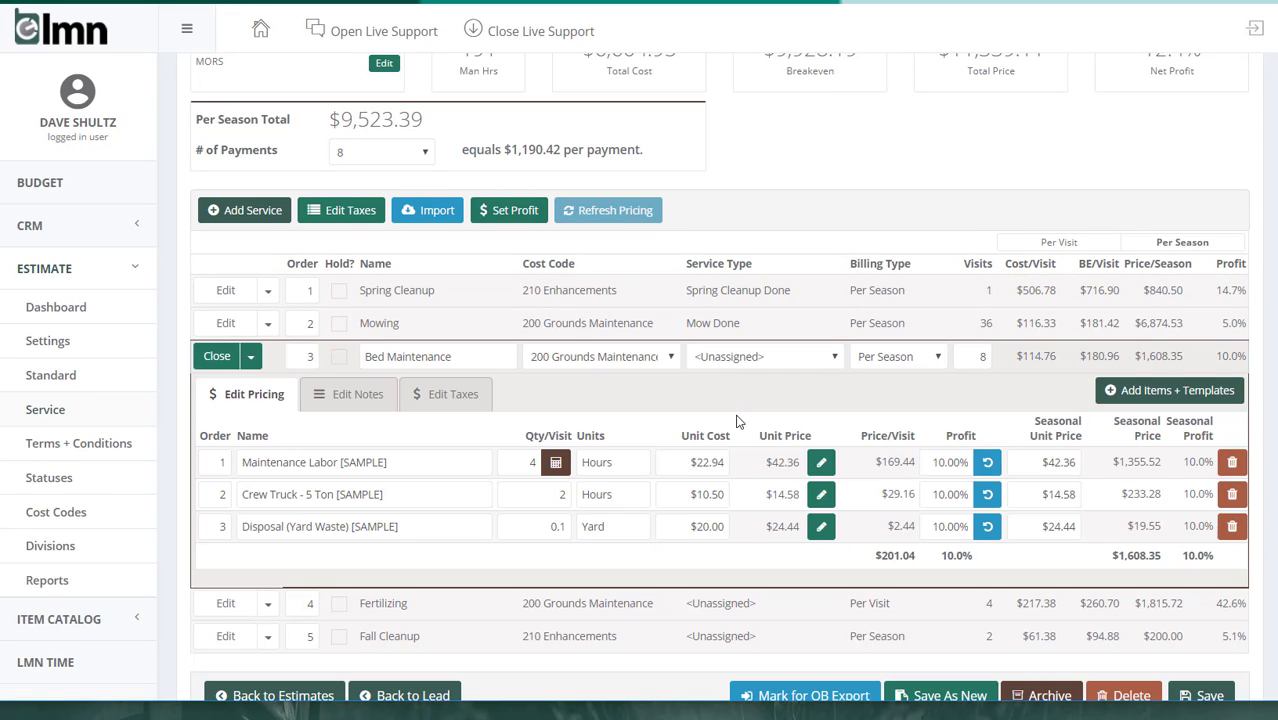
click(726, 358)
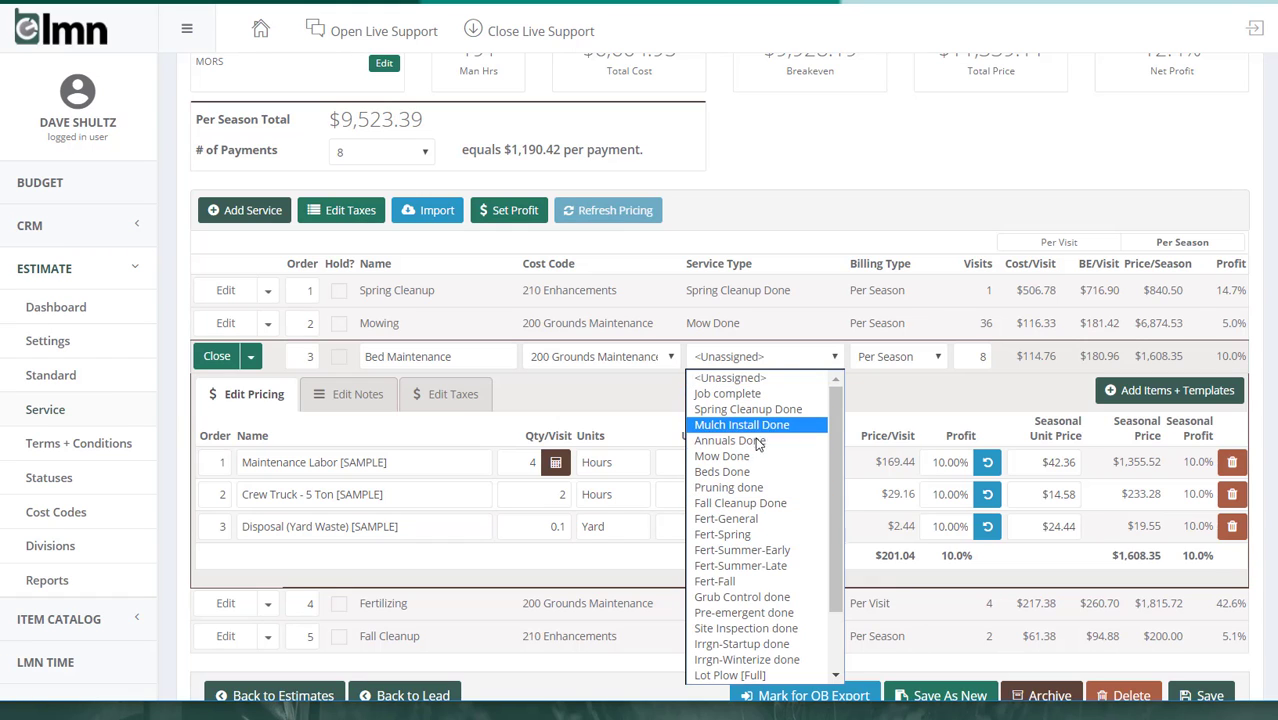
click(738, 474)
click(217, 356)
Set the service type of the Fertilizing service to Fert-General
click(750, 392)
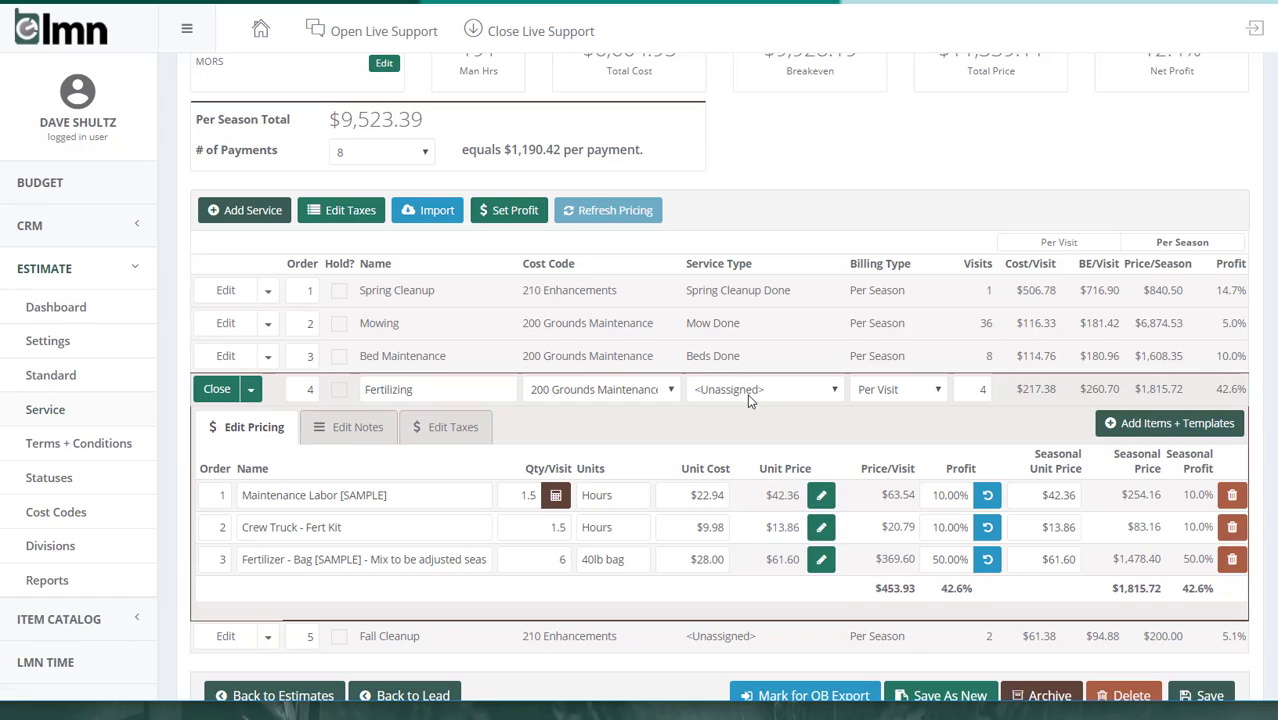
click(750, 398)
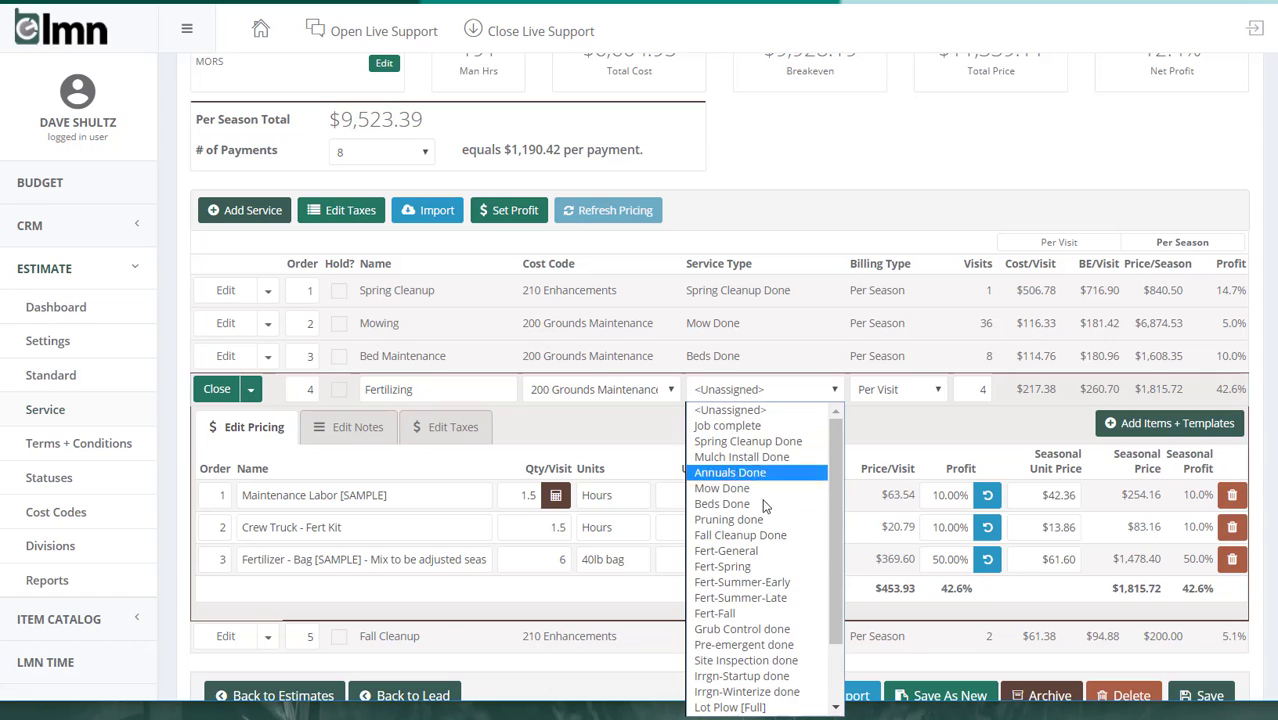
click(767, 551)
click(217, 389)
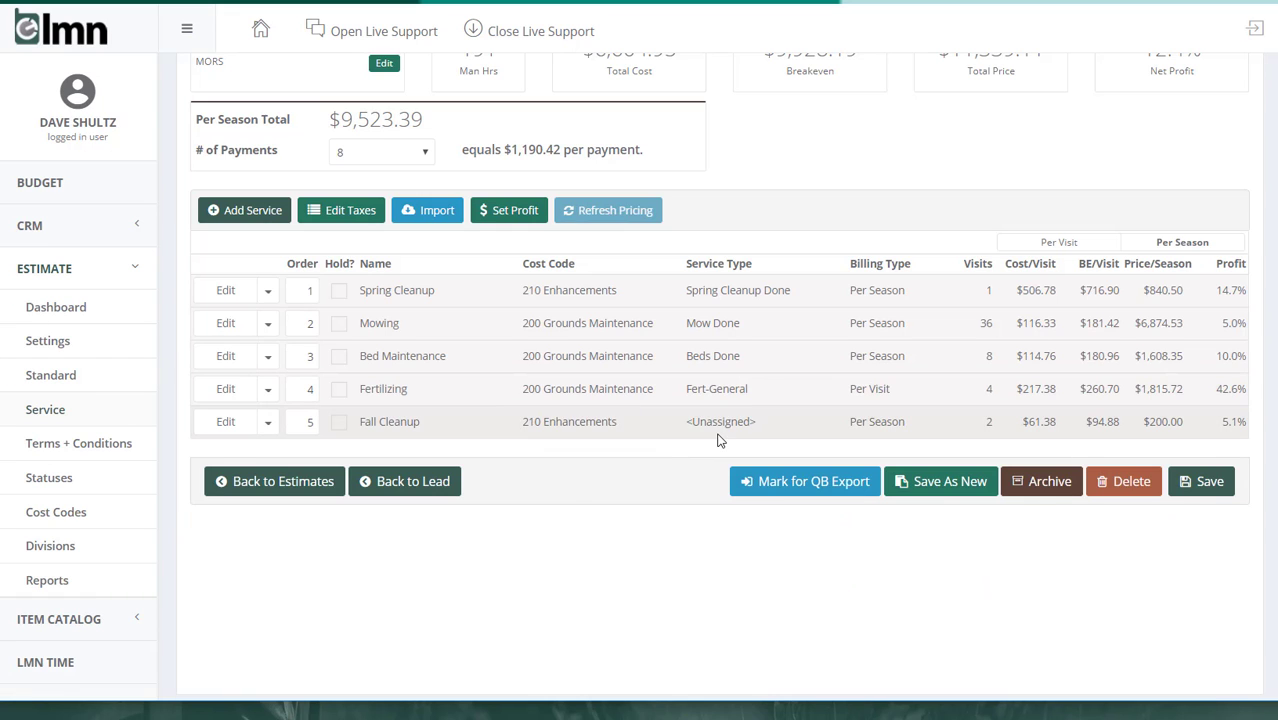
Set the service type of the Fall Cleanup service to Fall Cleanup Done and save the estimate
click(717, 438)
click(754, 430)
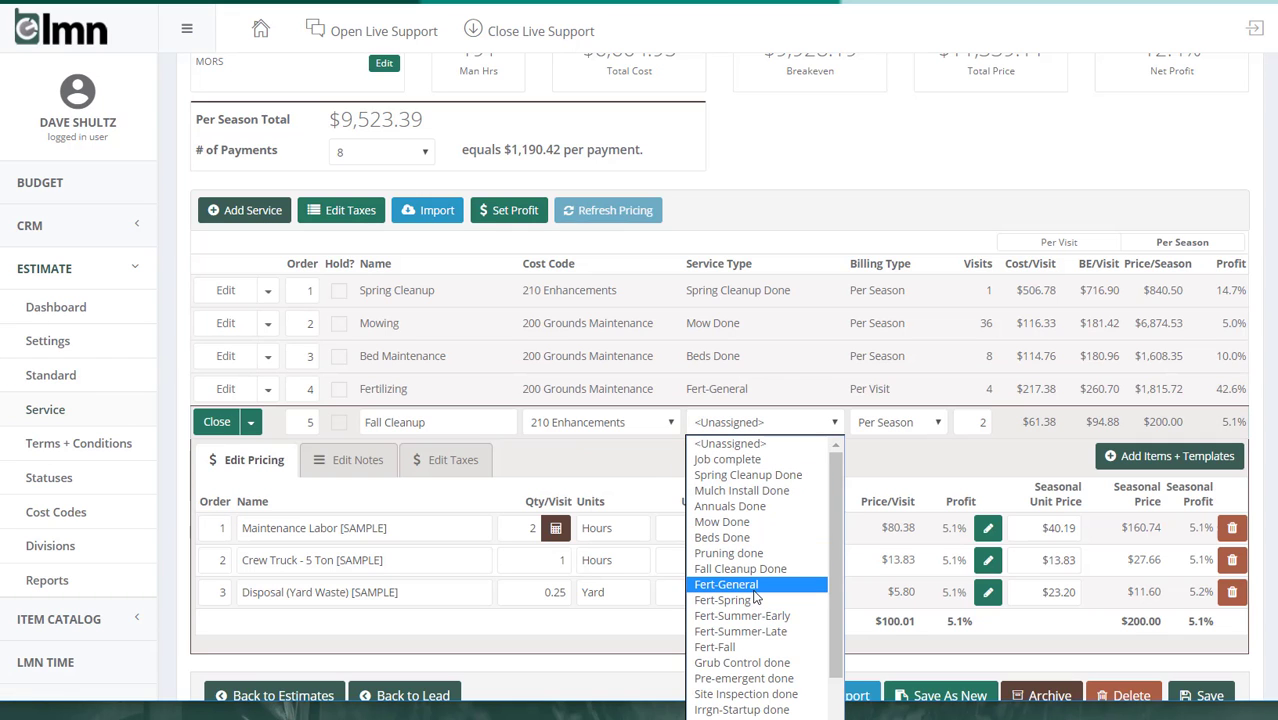
click(742, 569)
click(228, 421)
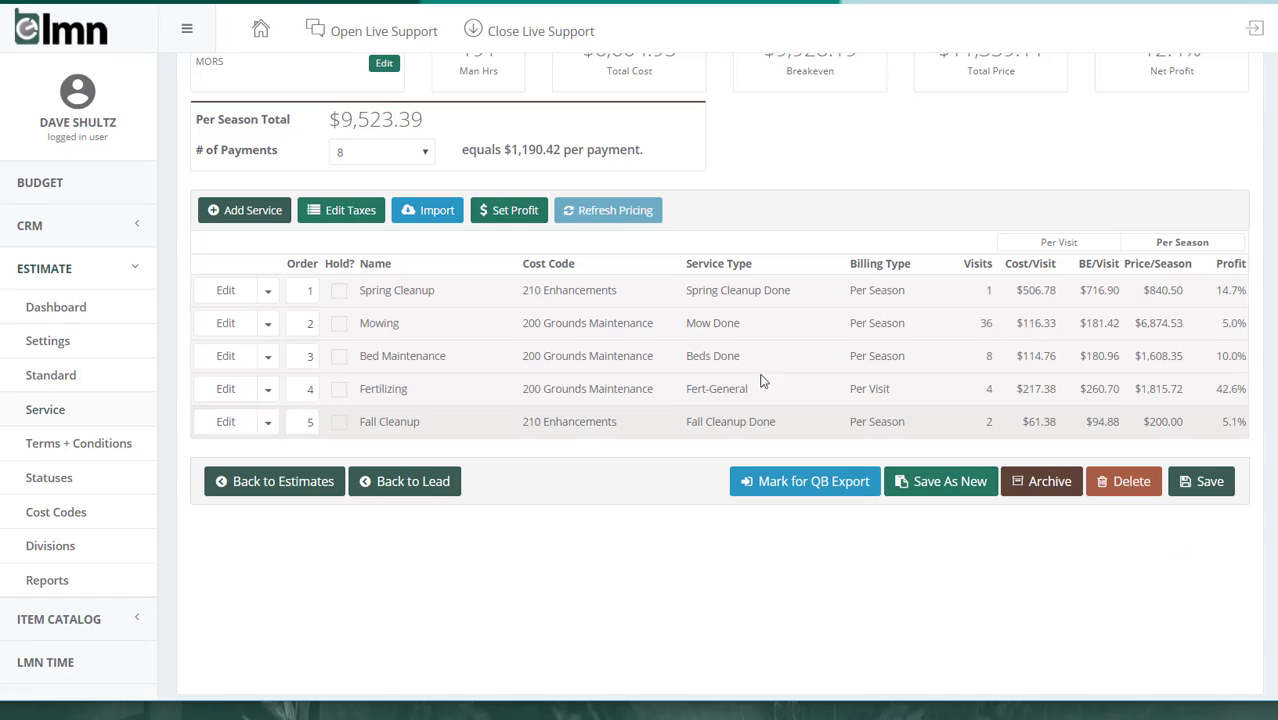
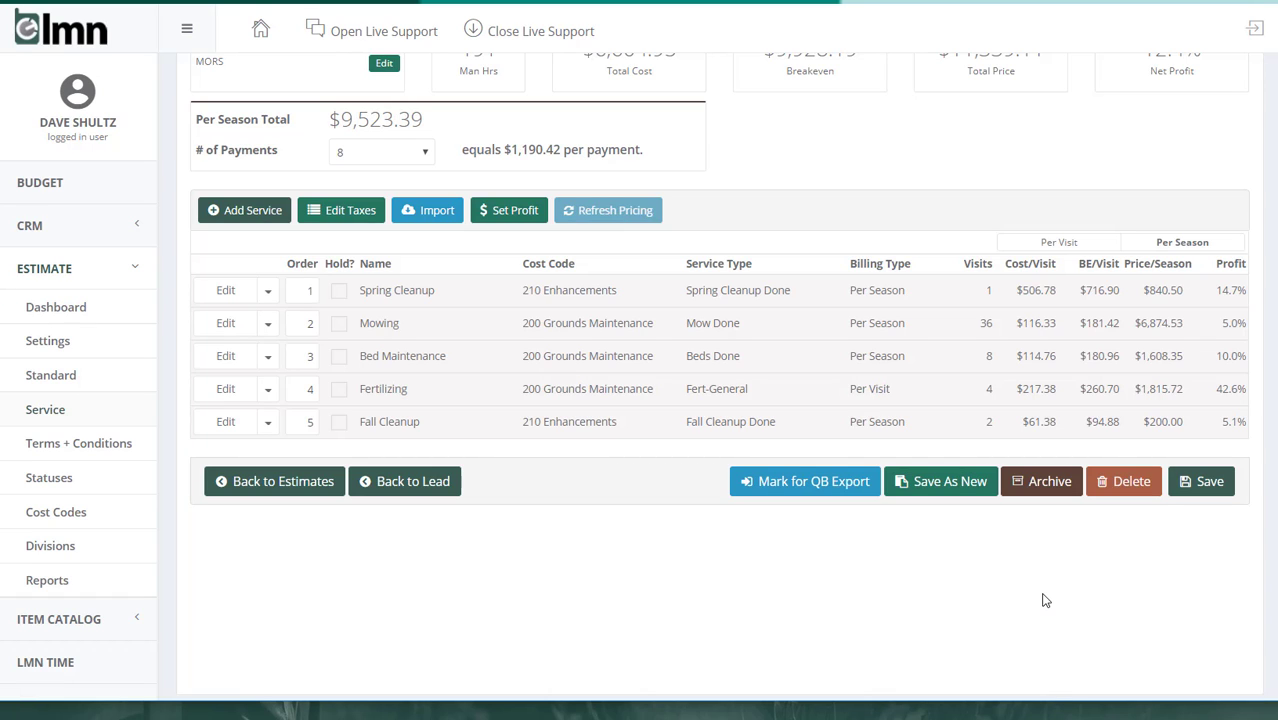
scroll(1030, 630, up, 3)
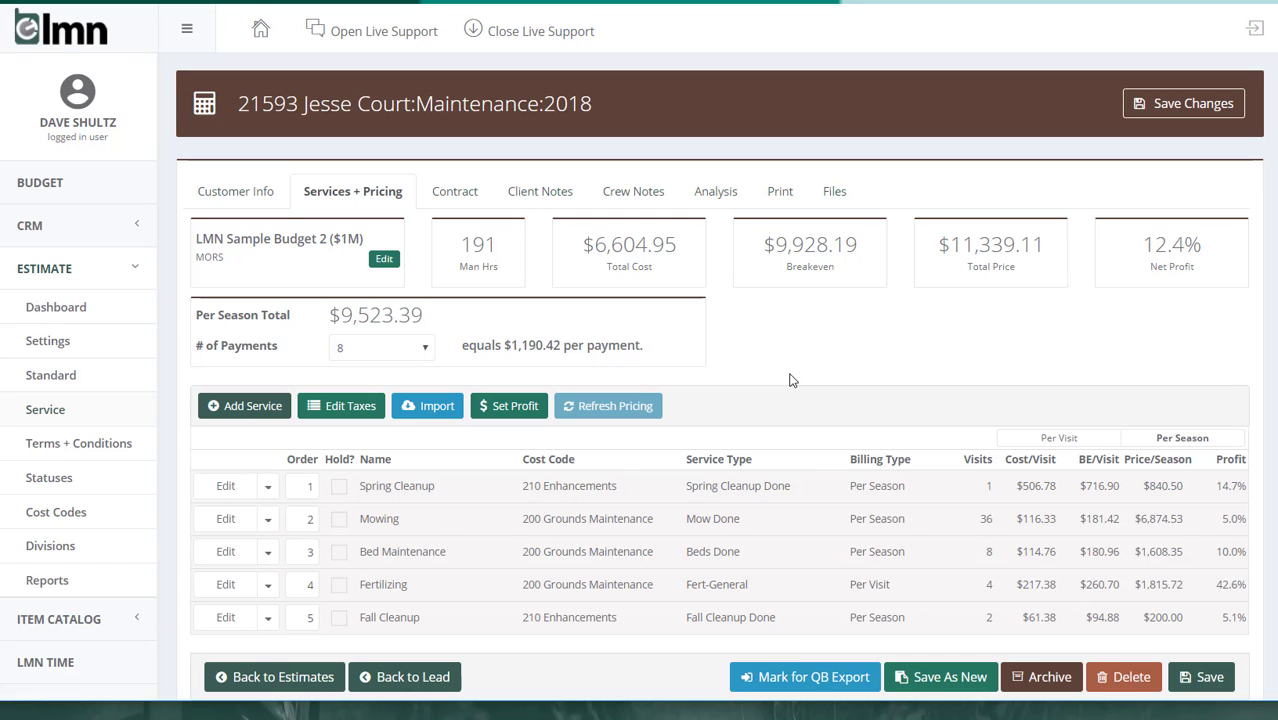
click(1222, 118)
Review the estimate's client notes, crew notes and cost and profit analysis
click(553, 192)
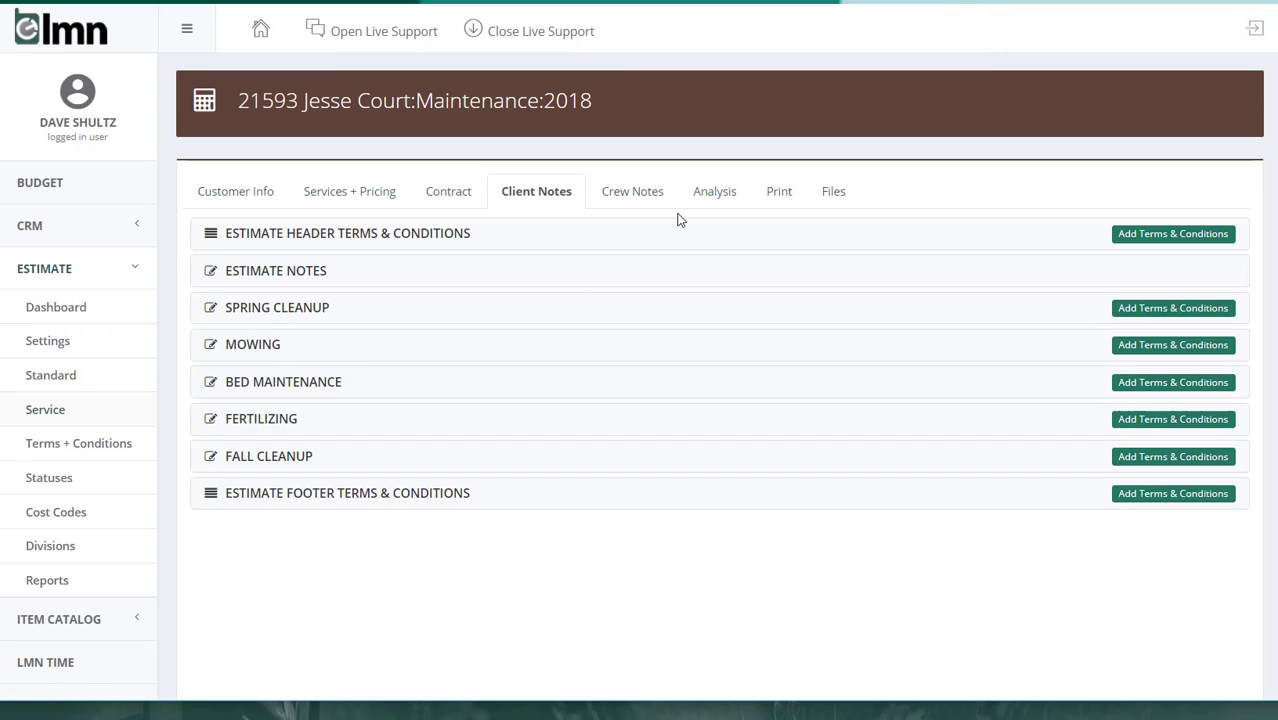
click(652, 198)
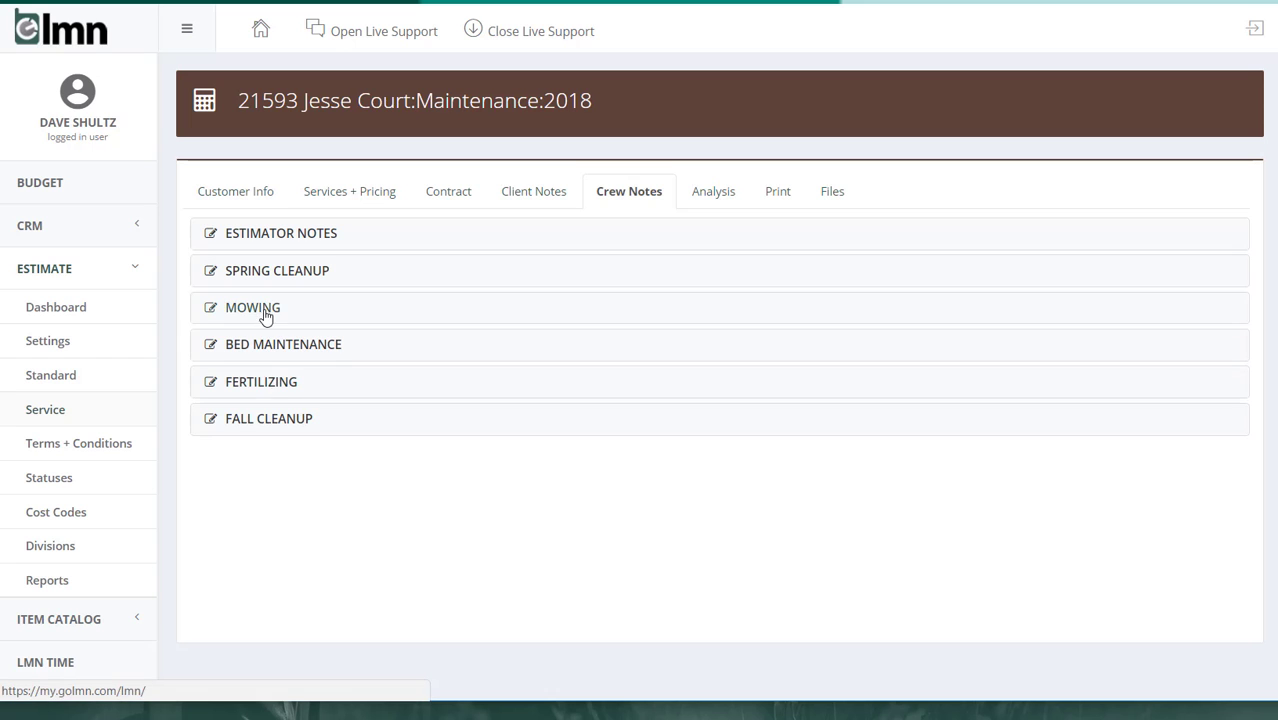
click(714, 193)
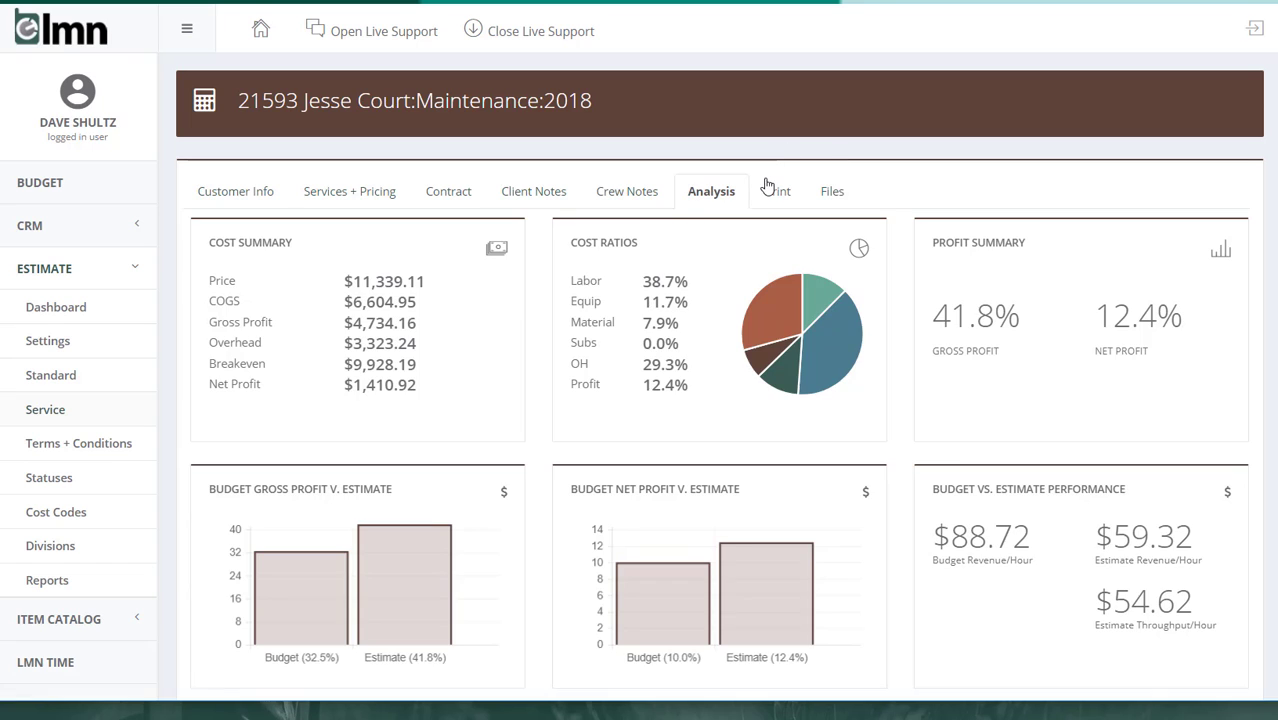
Generate the Proposal - Mixed Billing report for the estimate in Adobe PDF format
click(770, 189)
click(670, 294)
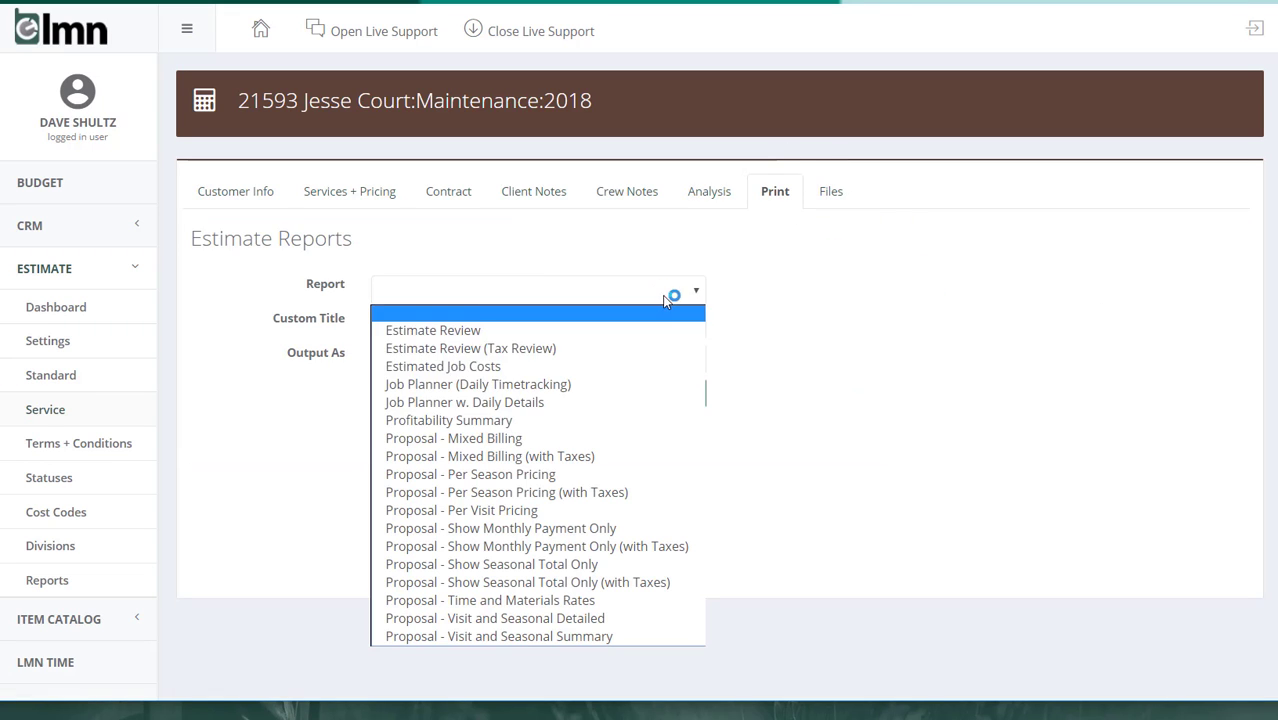
click(609, 441)
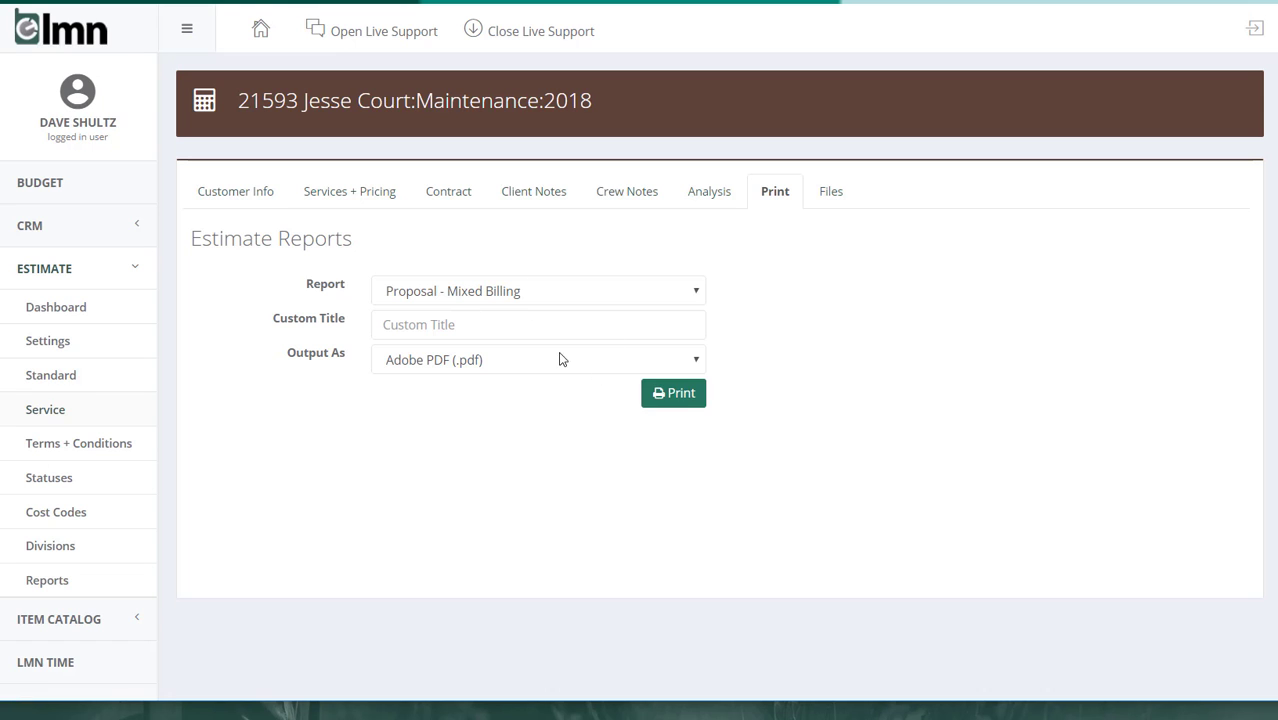
click(547, 294)
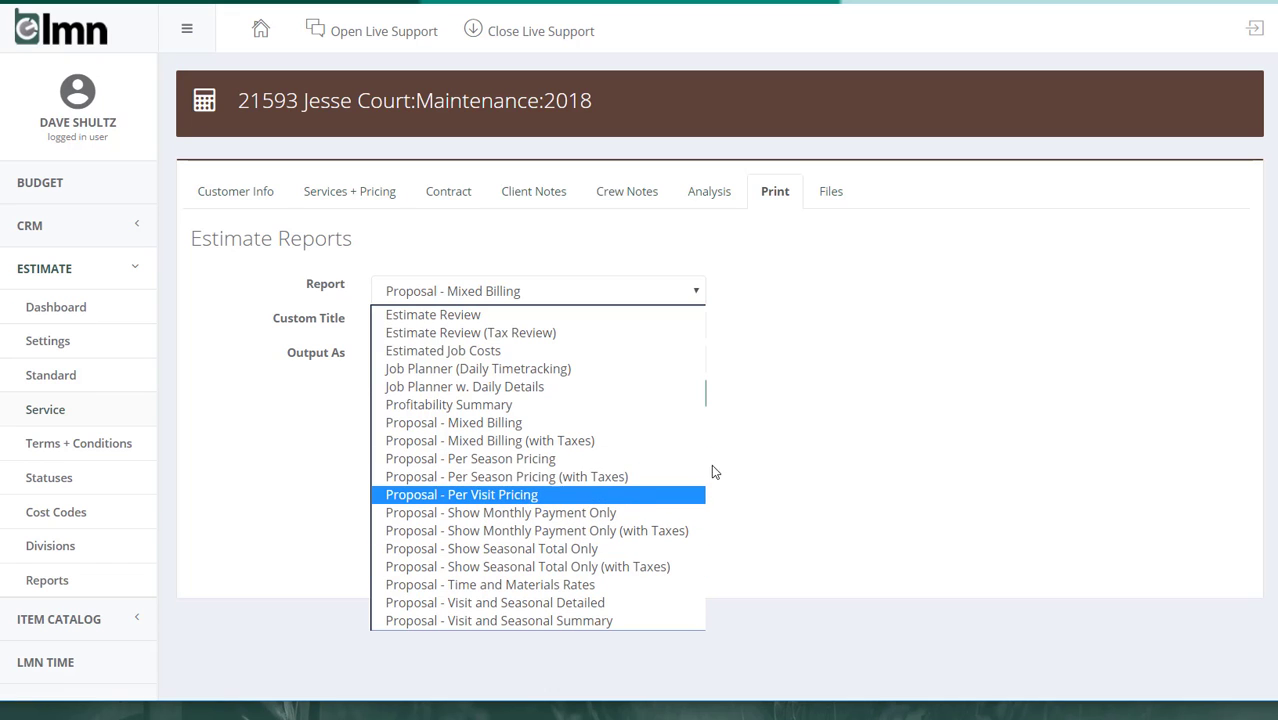
click(938, 418)
click(673, 391)
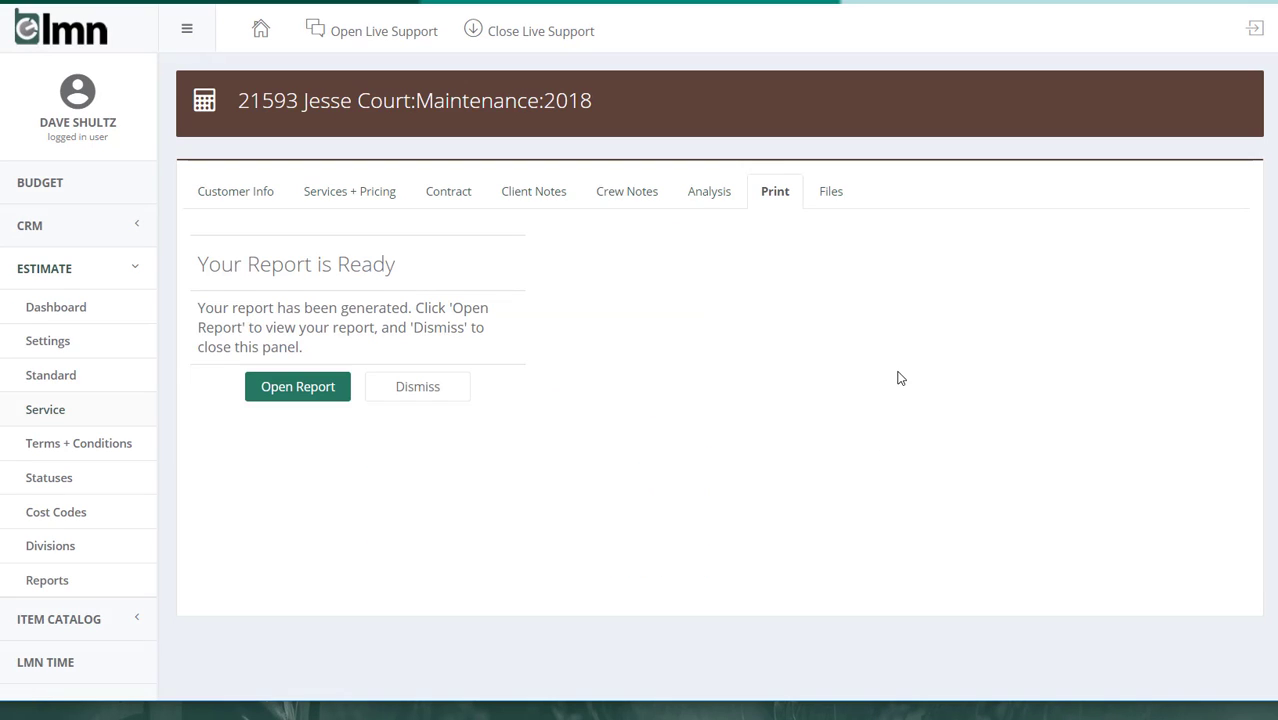
Open the generated service proposal, read through its service prices, payment breakdown and contract terms, and dismiss the report notice
click(297, 386)
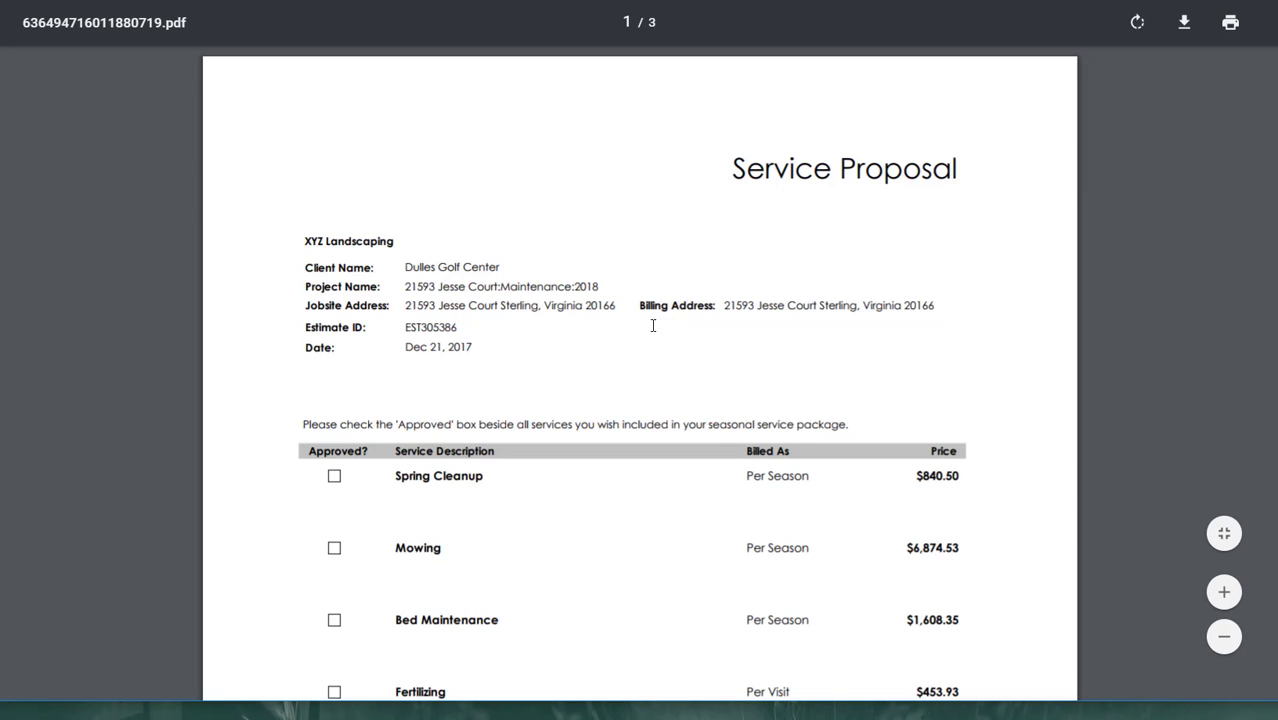
scroll(662, 338, down, 3)
scroll(662, 338, up, 3)
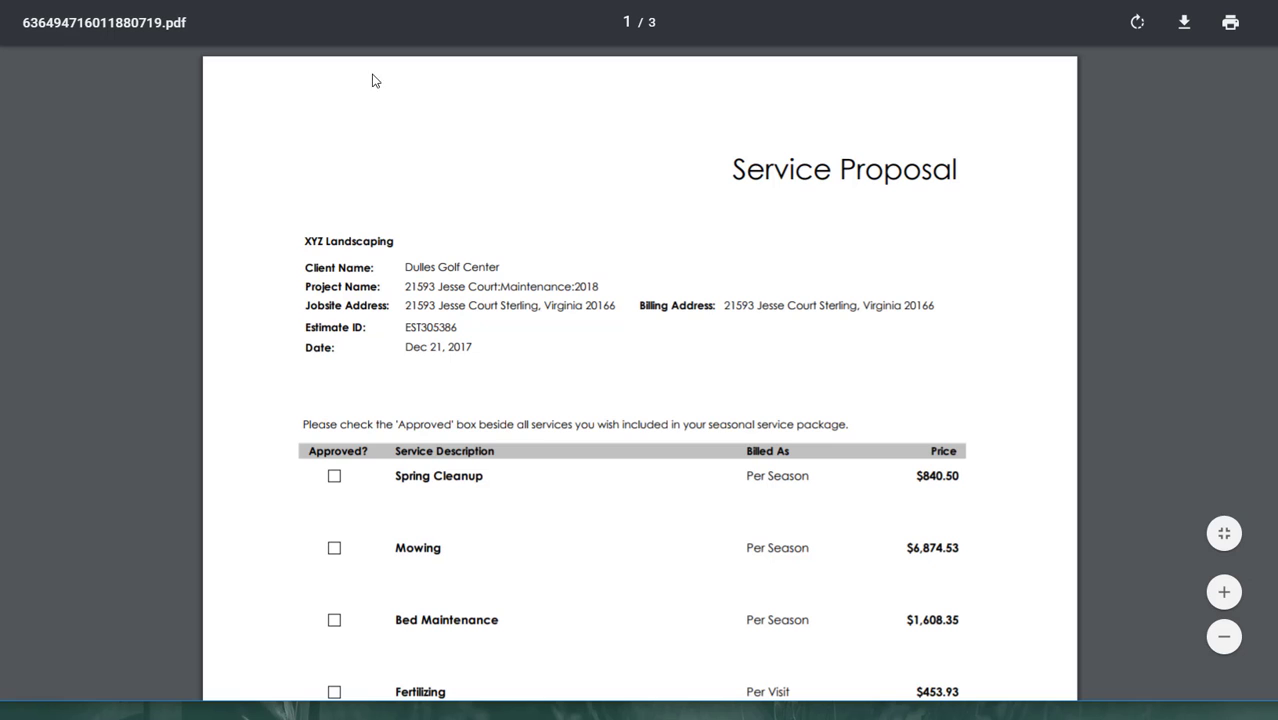
scroll(605, 205, down, 2)
scroll(451, 153, down, 1)
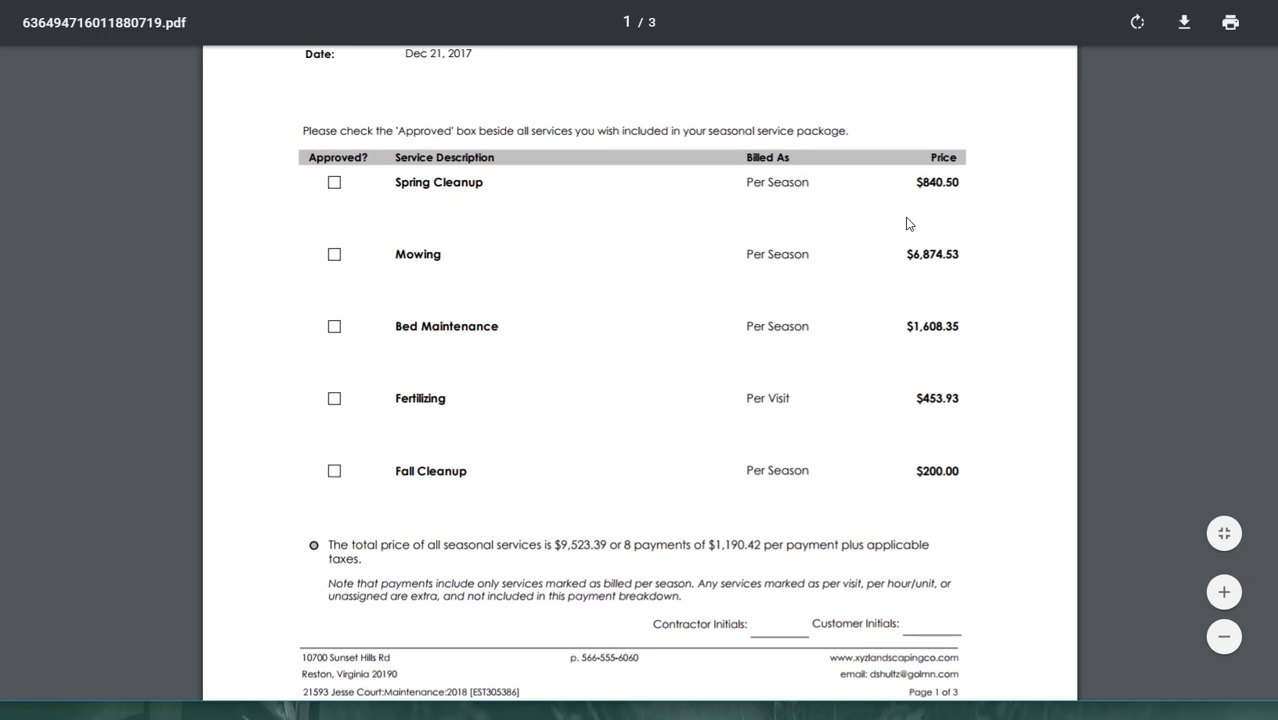
scroll(760, 400, down, 3)
scroll(760, 350, down, 17)
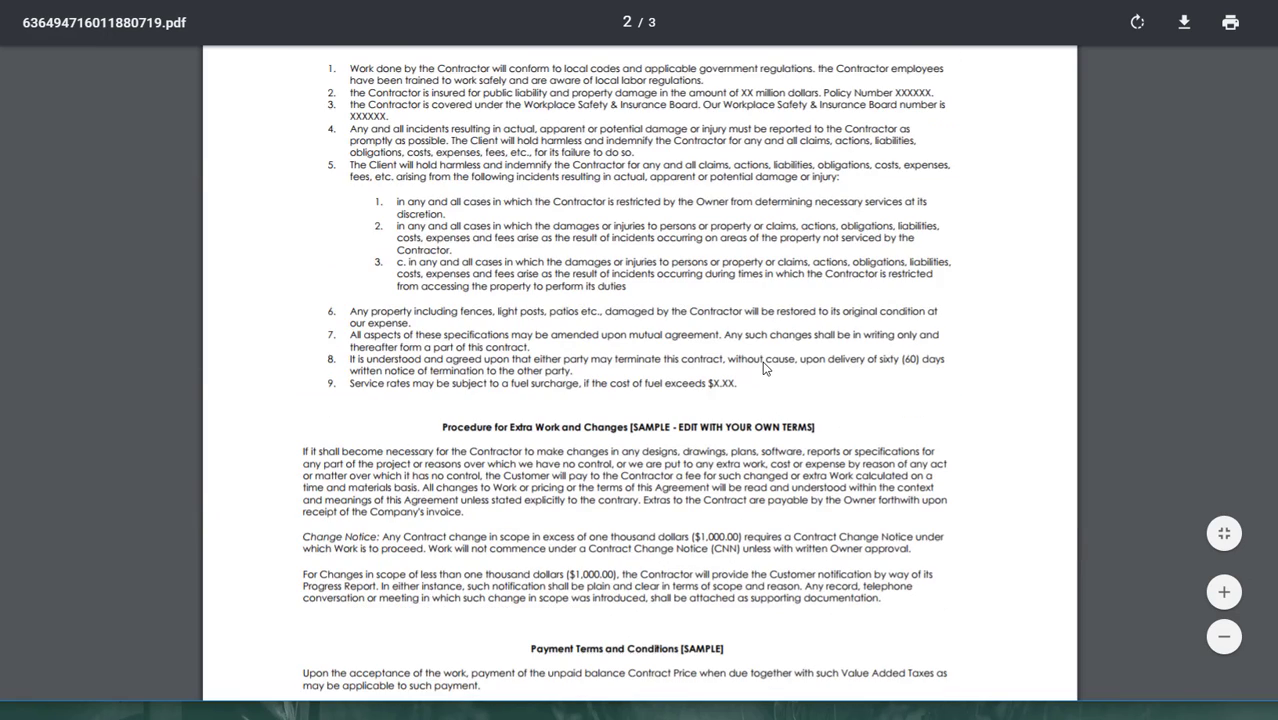
scroll(755, 341, up, 3)
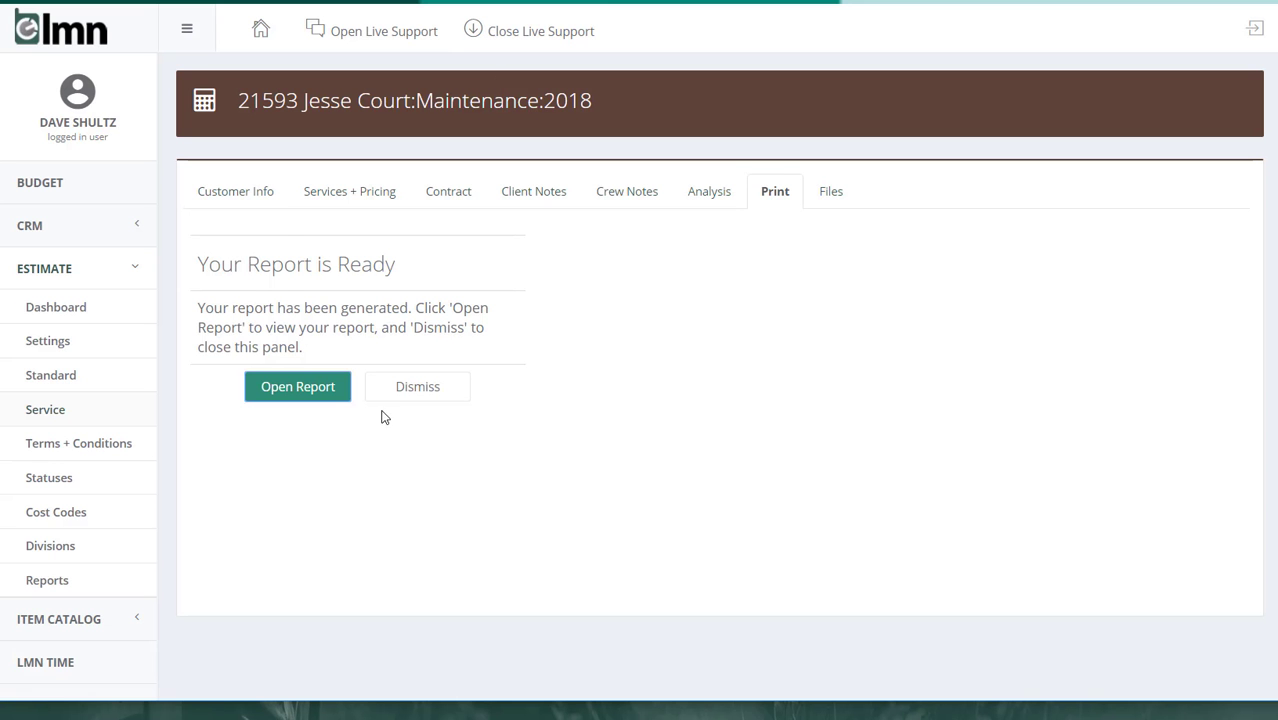
click(388, 396)
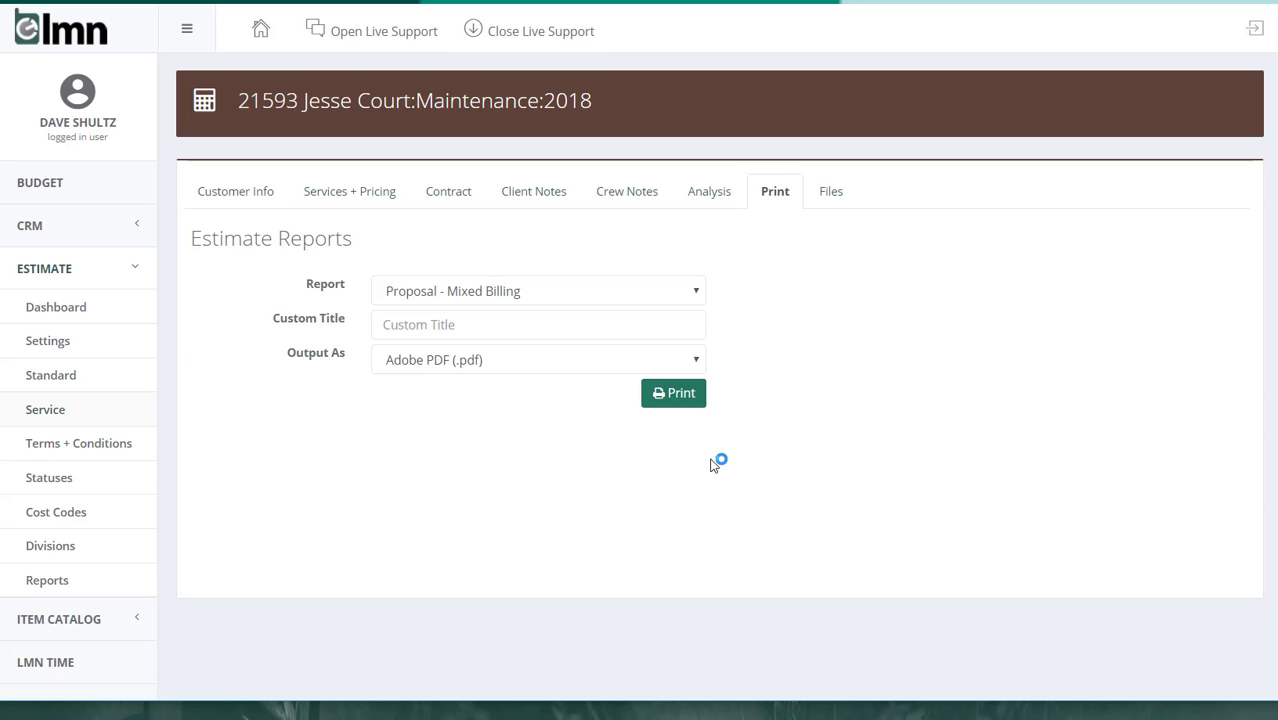
Upload commercial-building-maintenance.jpg and PO-2342.xlsx from the Landscape Pics folder to the estimate's files
click(826, 193)
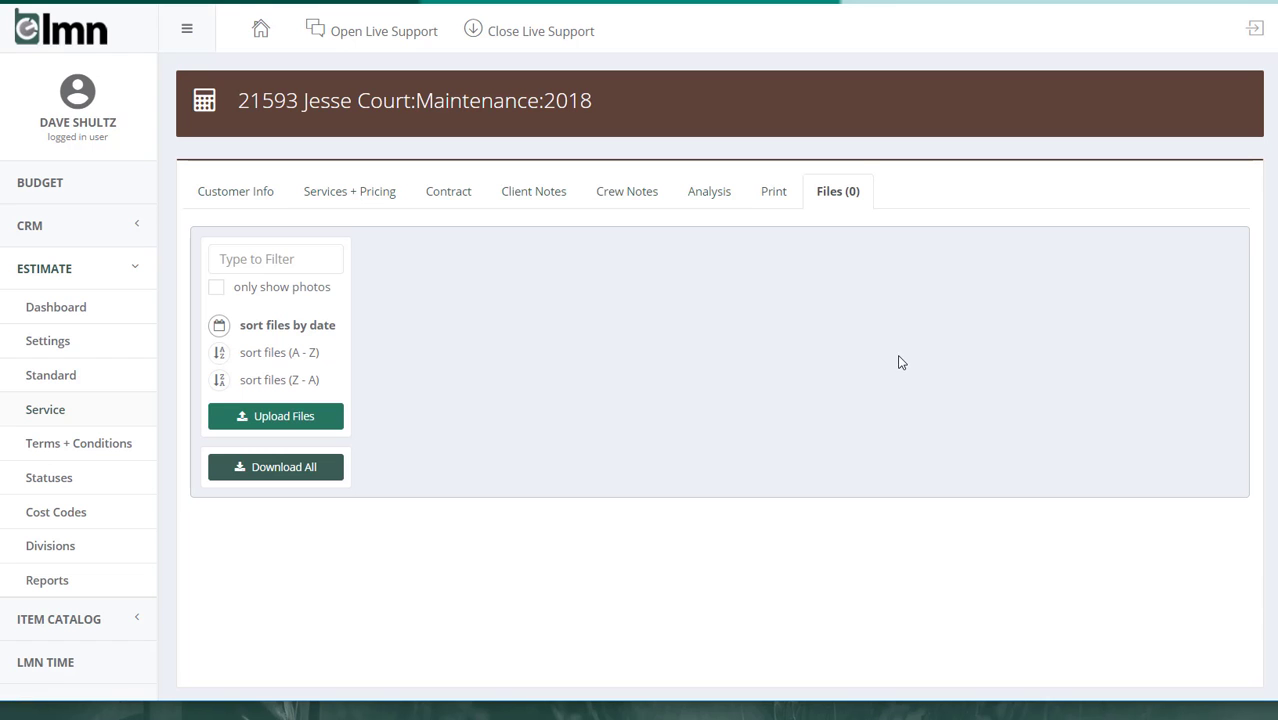
click(328, 420)
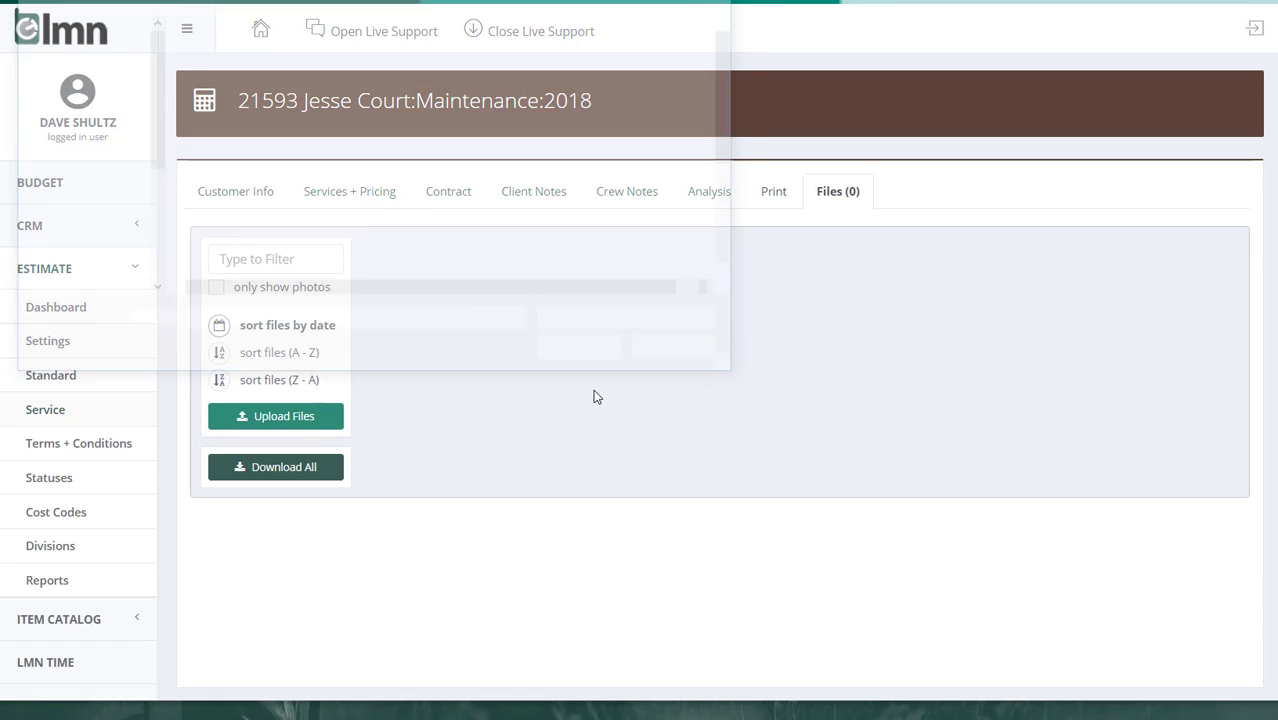
scroll(122, 152, up, 4)
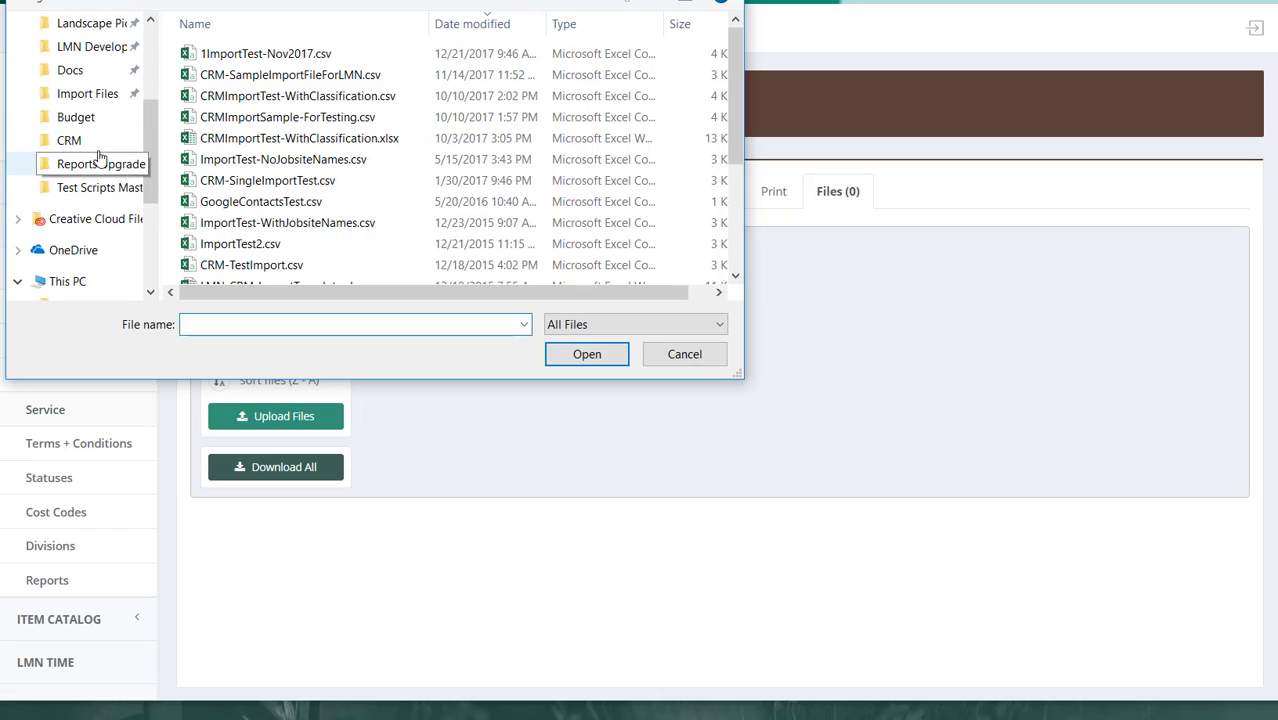
scroll(117, 160, up, 1)
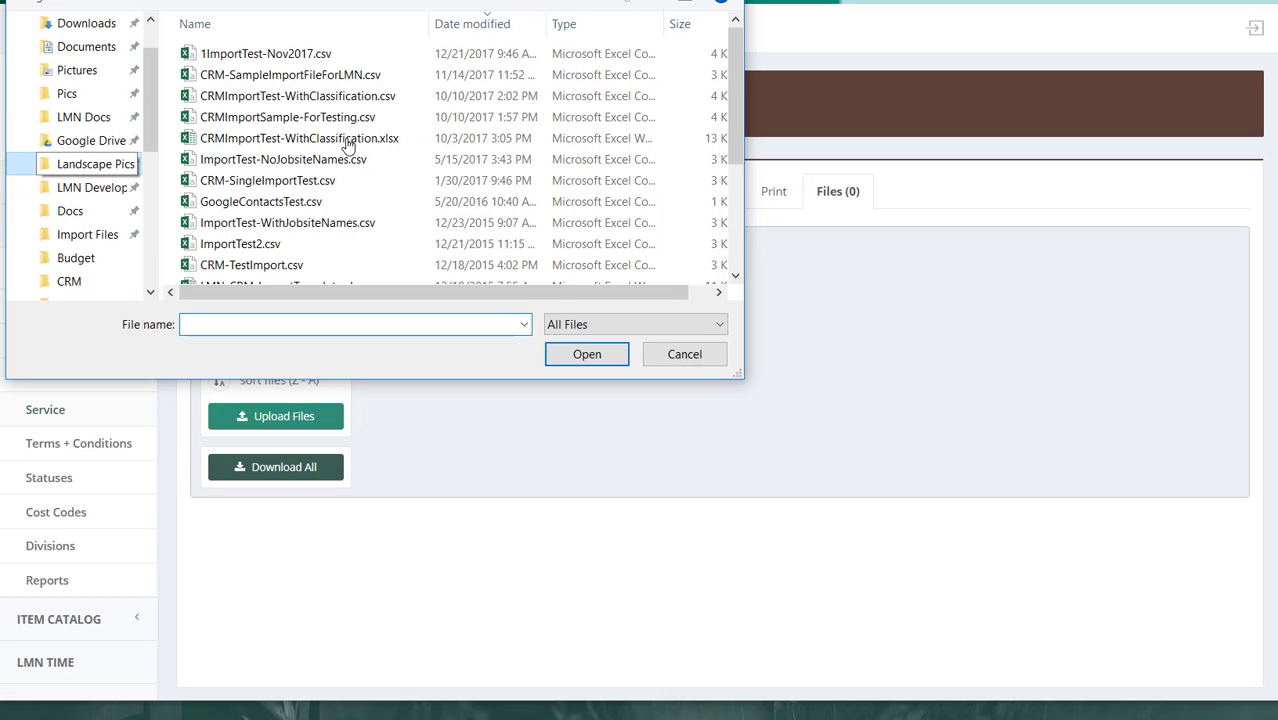
click(45, 165)
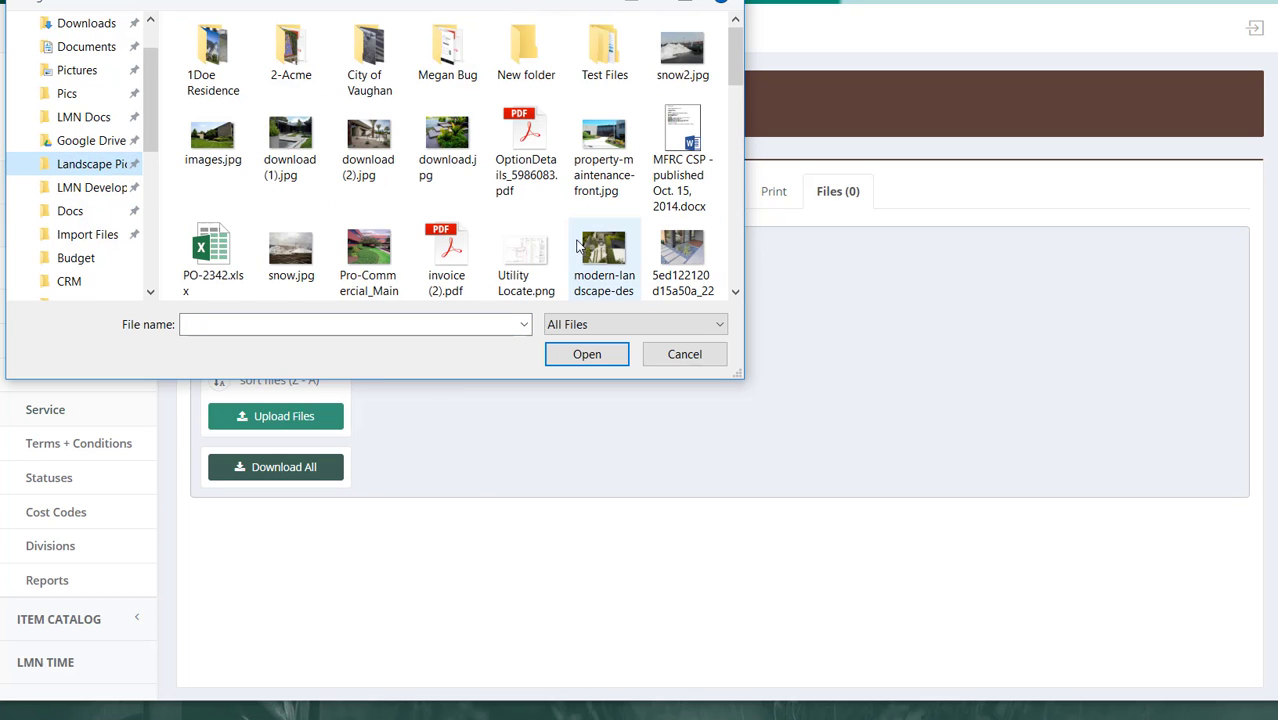
scroll(397, 206, down, 2)
click(290, 235)
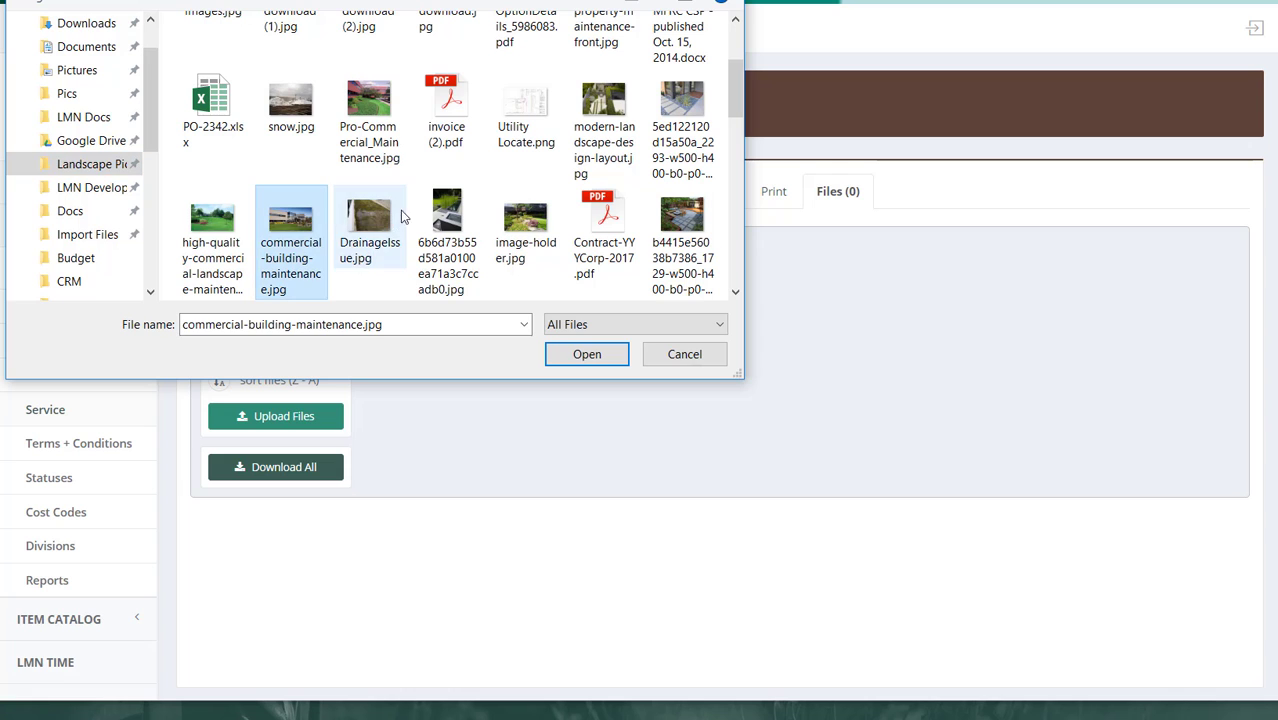
ctrl+click(213, 108)
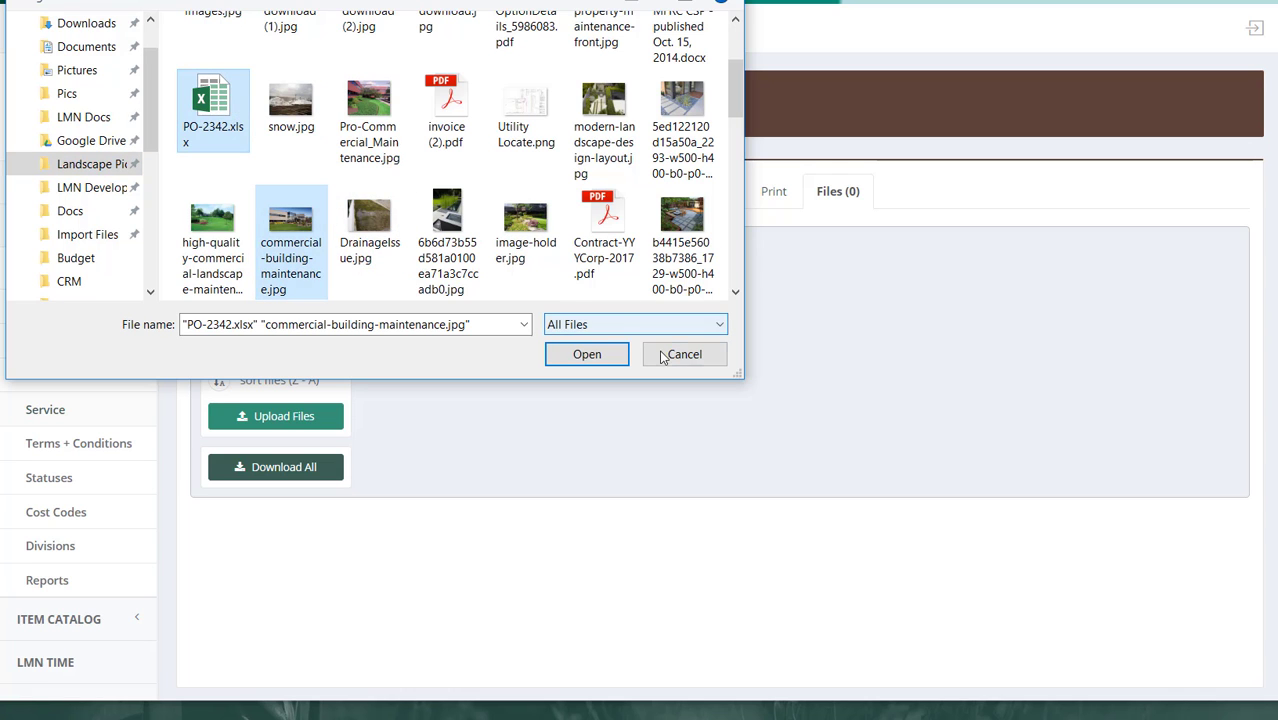
click(600, 354)
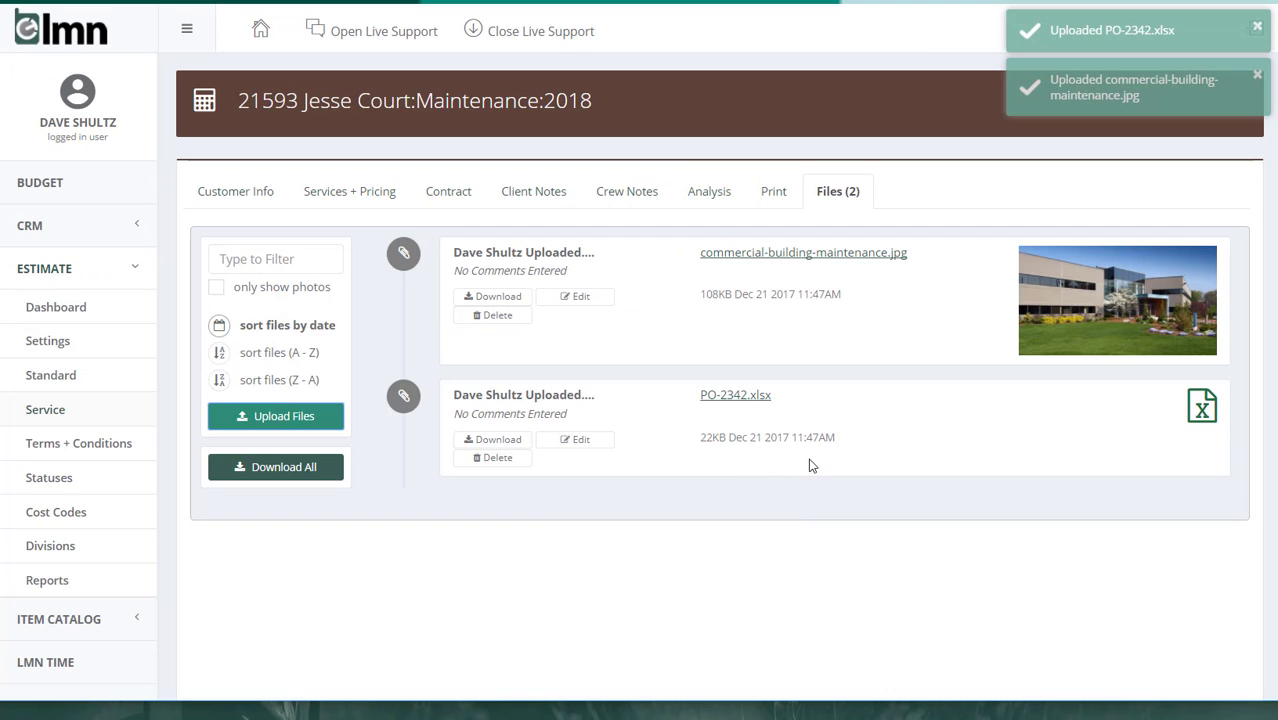